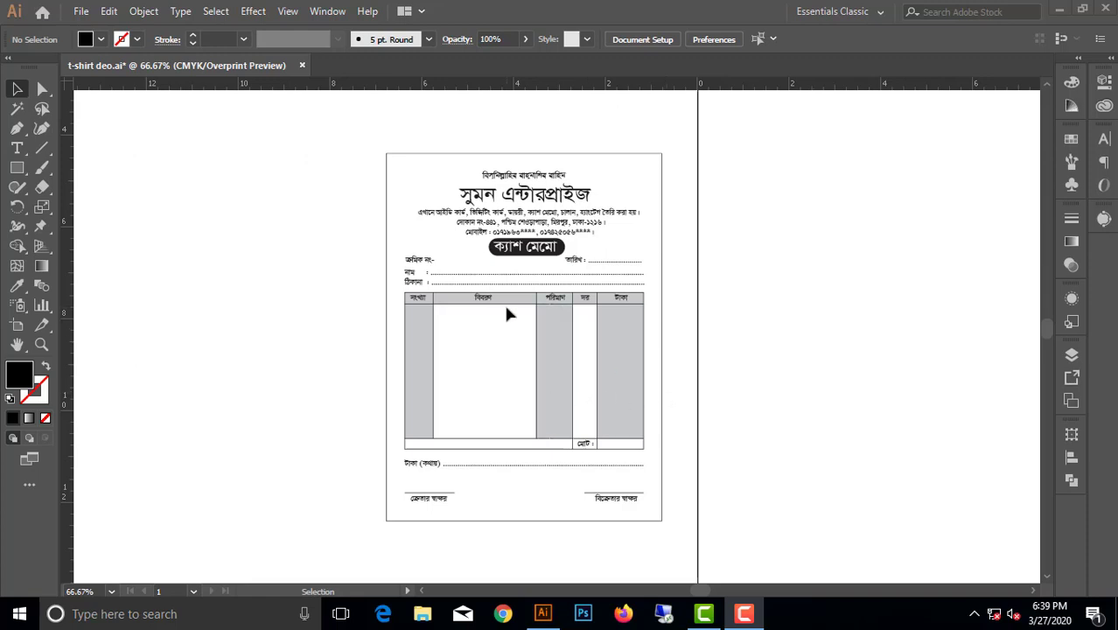
Scroll over the reference cash memo and briefly select its group to inspect it
{"action": "scroll", "coordinate": [521, 273], "scroll_direction": "up", "scroll_amount": 2}
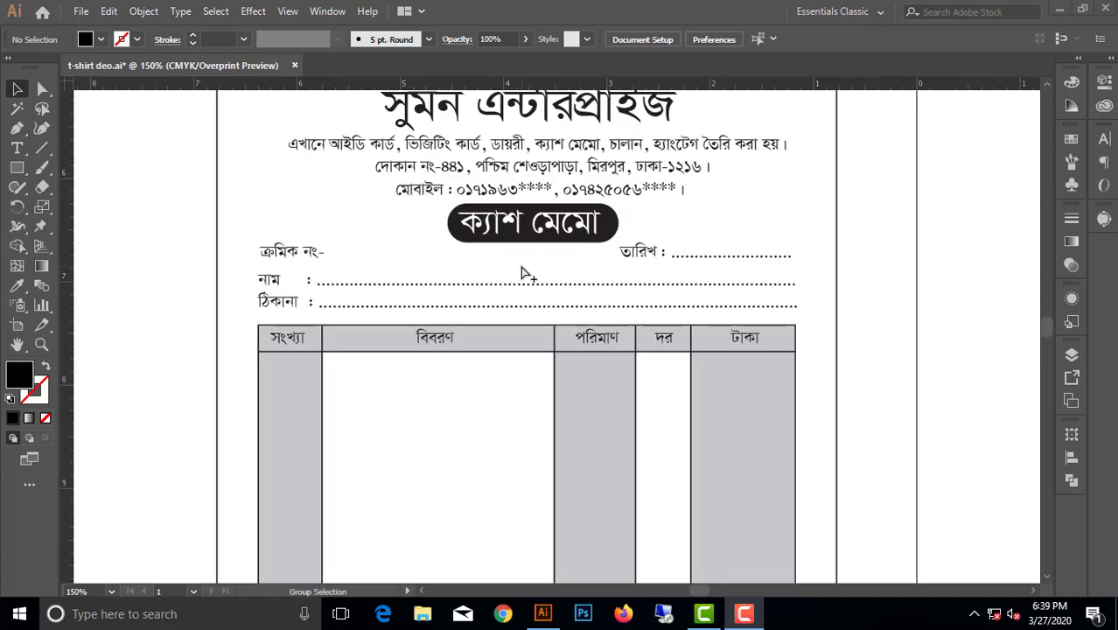
{"action": "scroll", "coordinate": [521, 273], "scroll_direction": "down", "scroll_amount": 1}
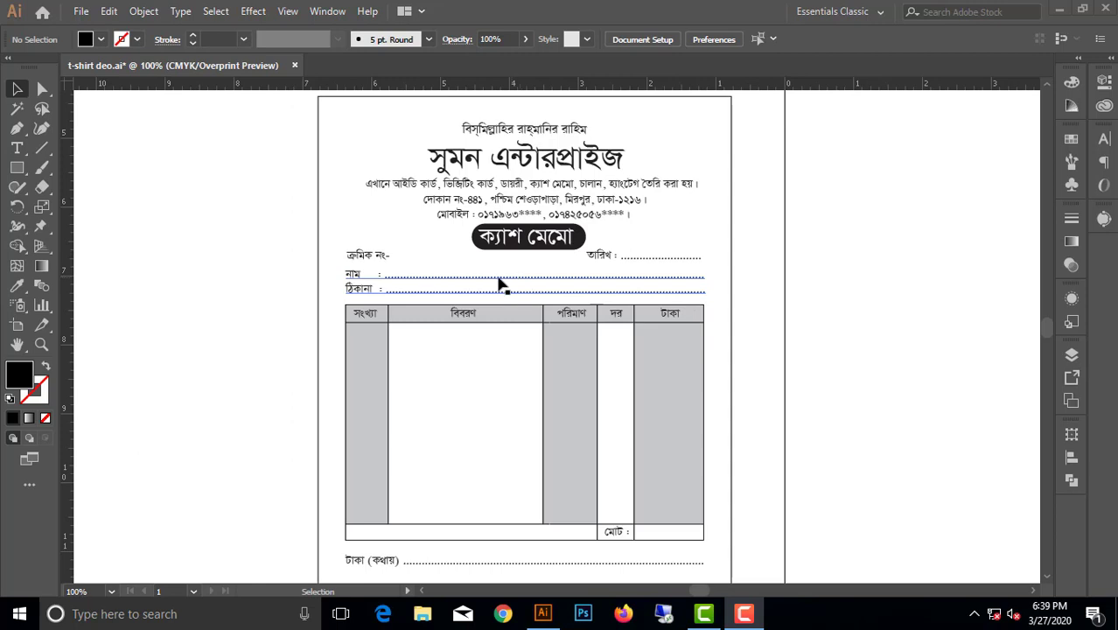
{"action": "scroll", "coordinate": [501, 285], "scroll_direction": "down", "scroll_amount": 1}
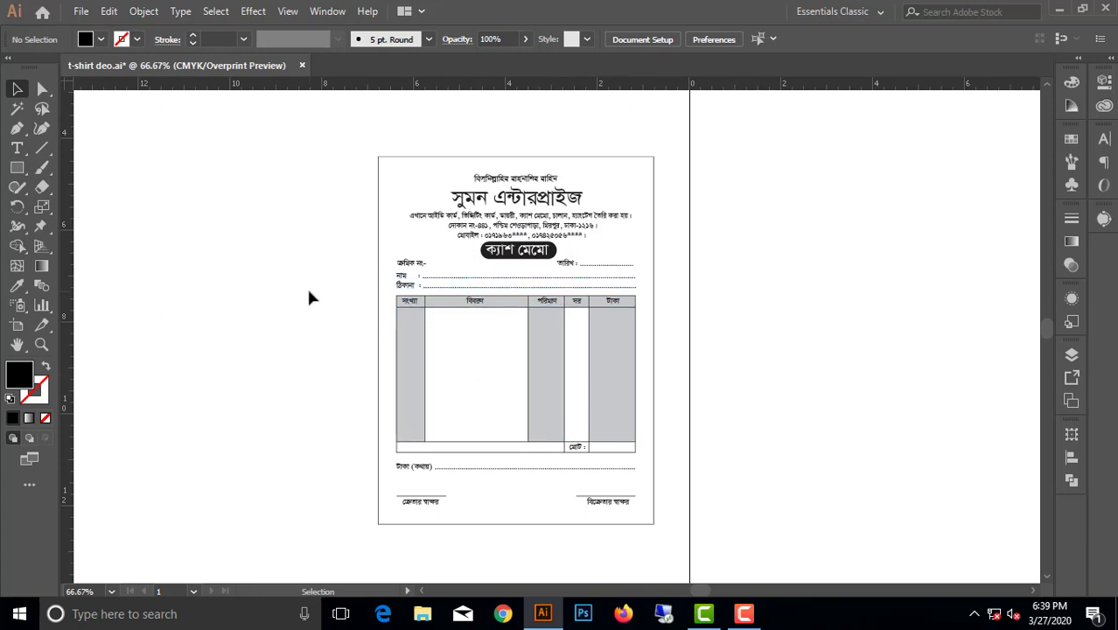
{"action": "left_click", "coordinate": [380, 226]}
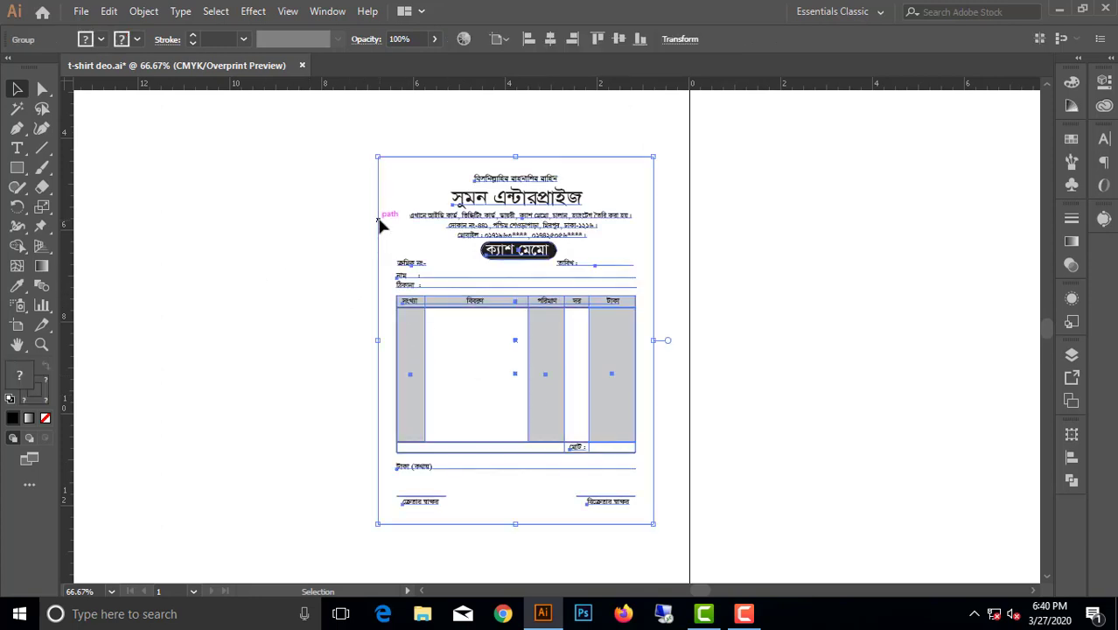
{"action": "right_click", "coordinate": [380, 226]}
{"action": "left_click", "coordinate": [313, 224]}
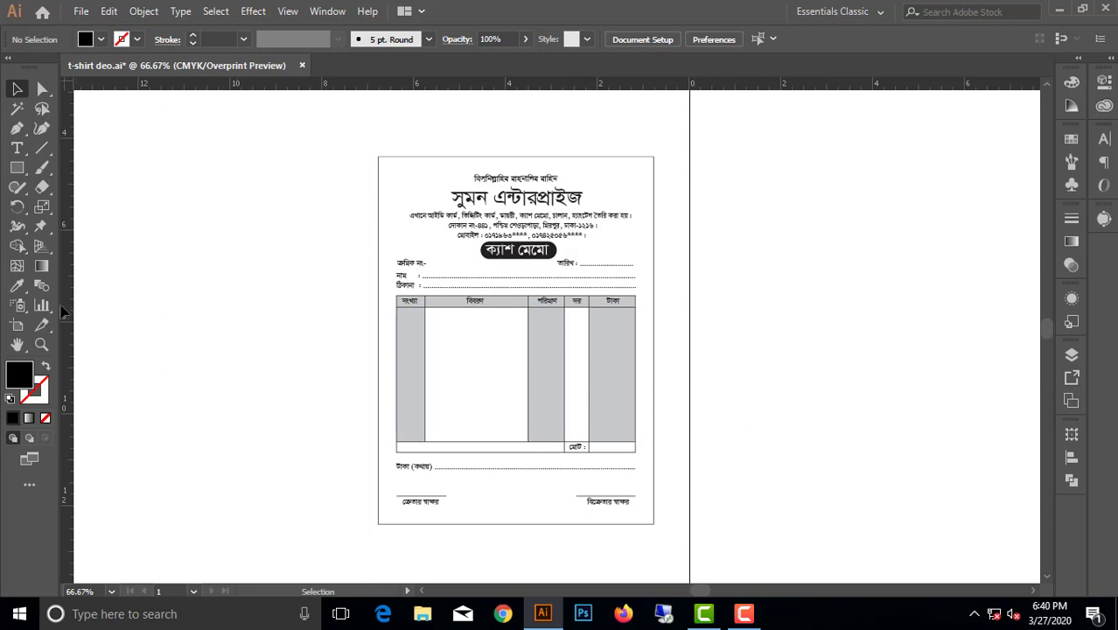
Set the empty second artboard to W 6 in and H 8 in
{"action": "left_click", "coordinate": [17, 326]}
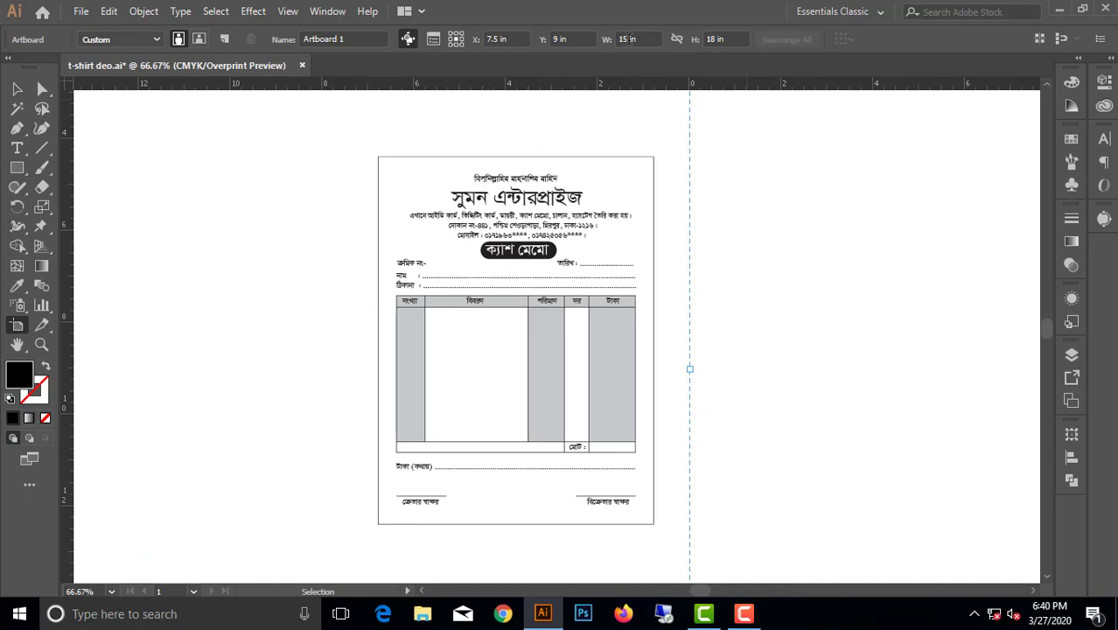
{"action": "double_click", "coordinate": [626, 38]}
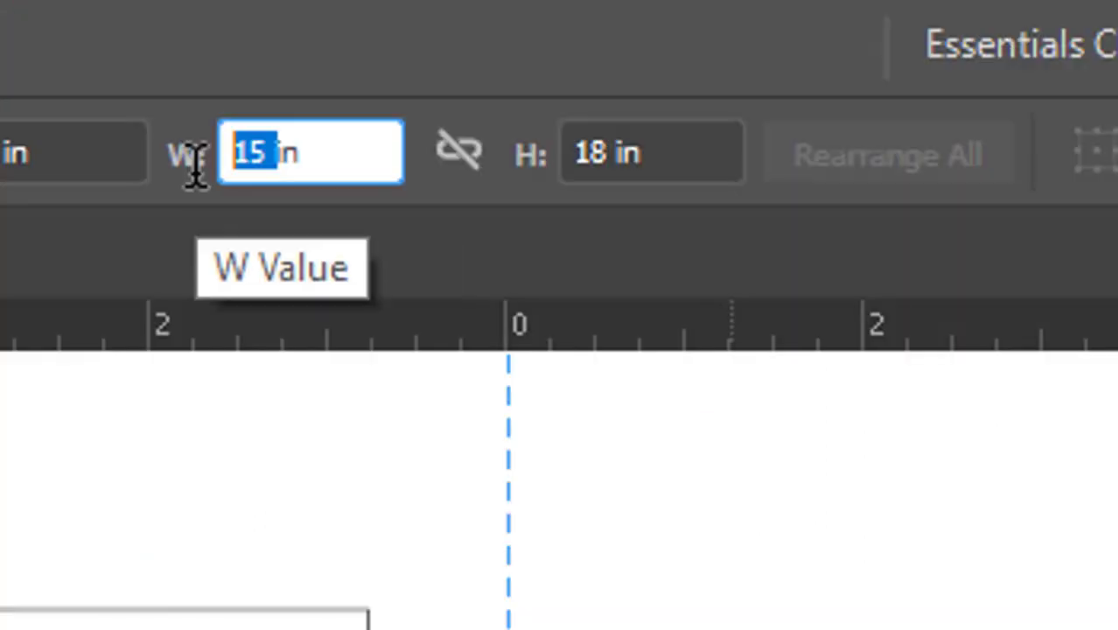
{"action": "type", "text": "6"}
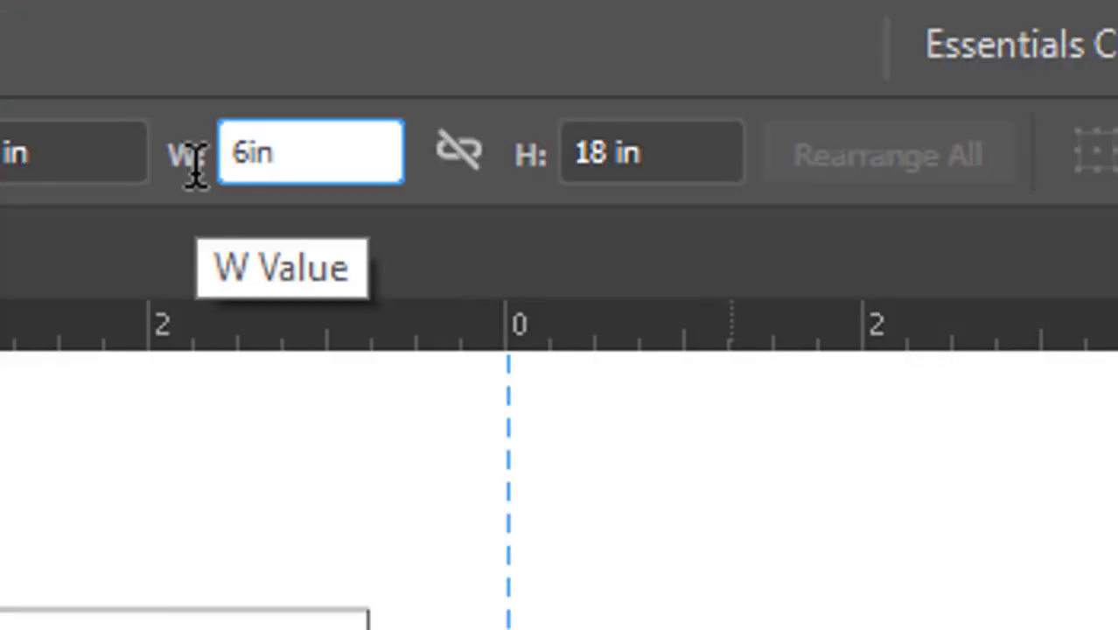
{"action": "key", "text": "Tab"}
{"action": "type", "text": "8"}
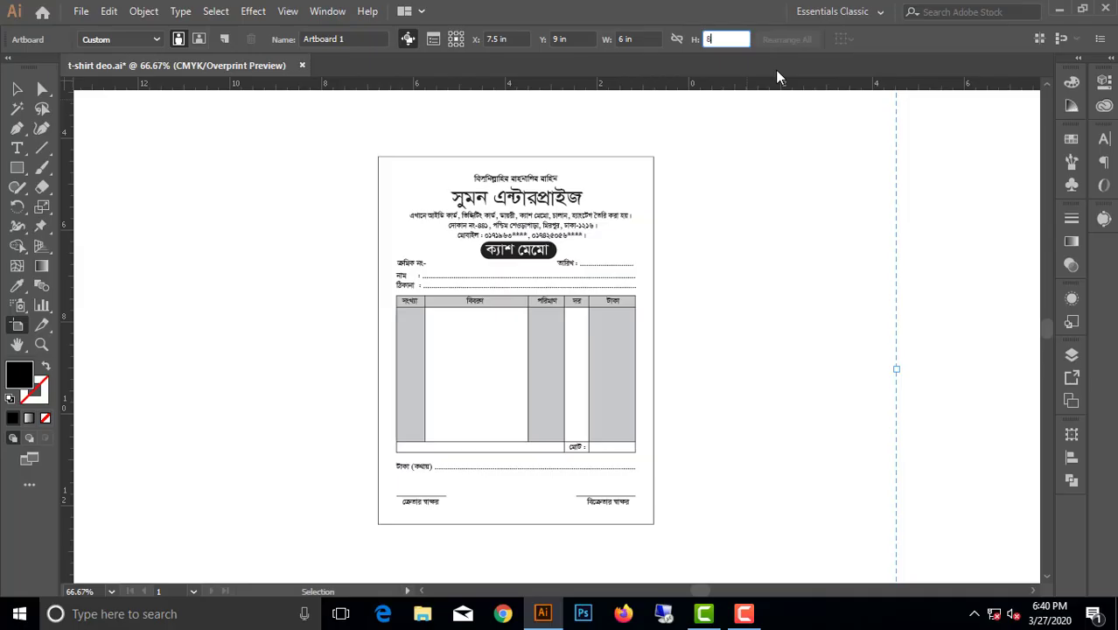
{"action": "key", "text": "Return"}
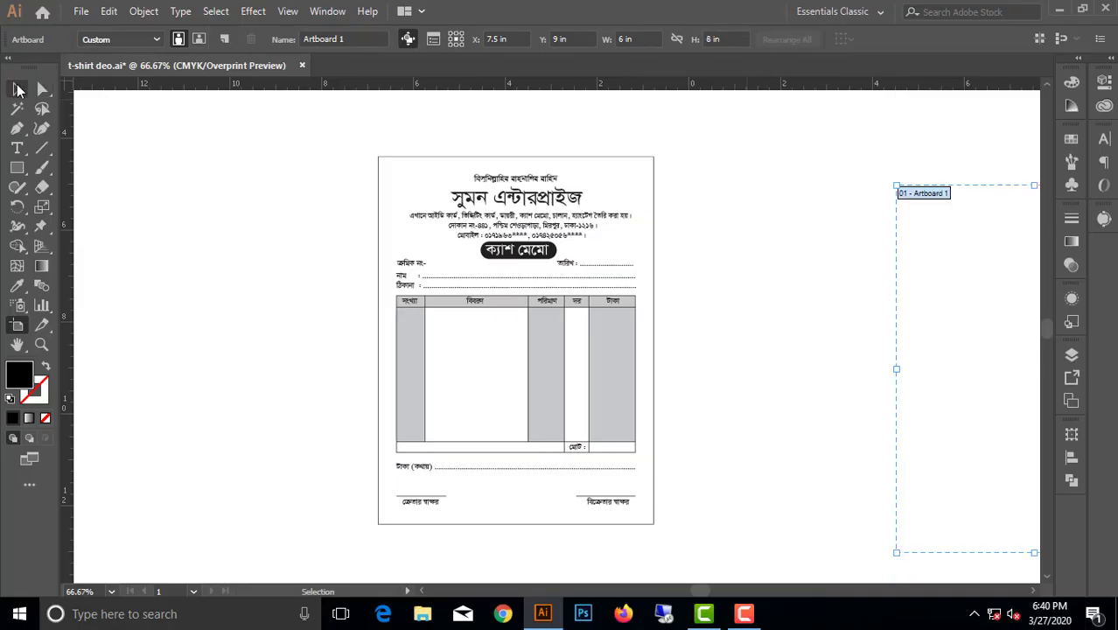
{"action": "left_click", "coordinate": [16, 88]}
{"action": "left_click_drag", "start_coordinate": [875, 310], "coordinate": [667, 292]}
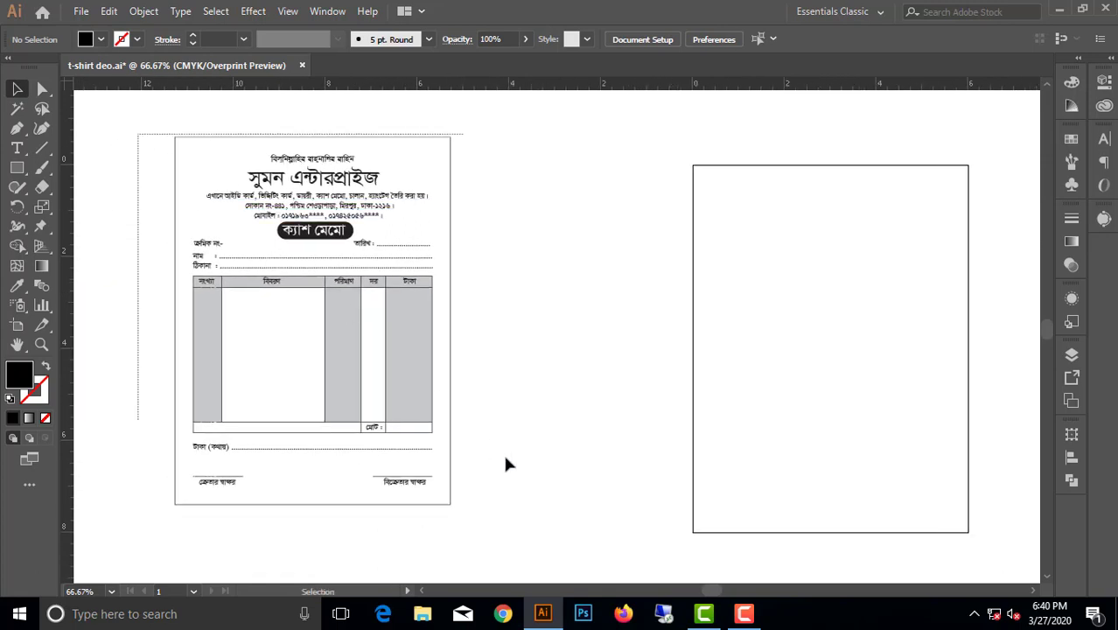
Drag the reference memo group right up against the empty 6 × 8 in artboard
{"action": "left_click_drag", "start_coordinate": [137, 134], "coordinate": [574, 530]}
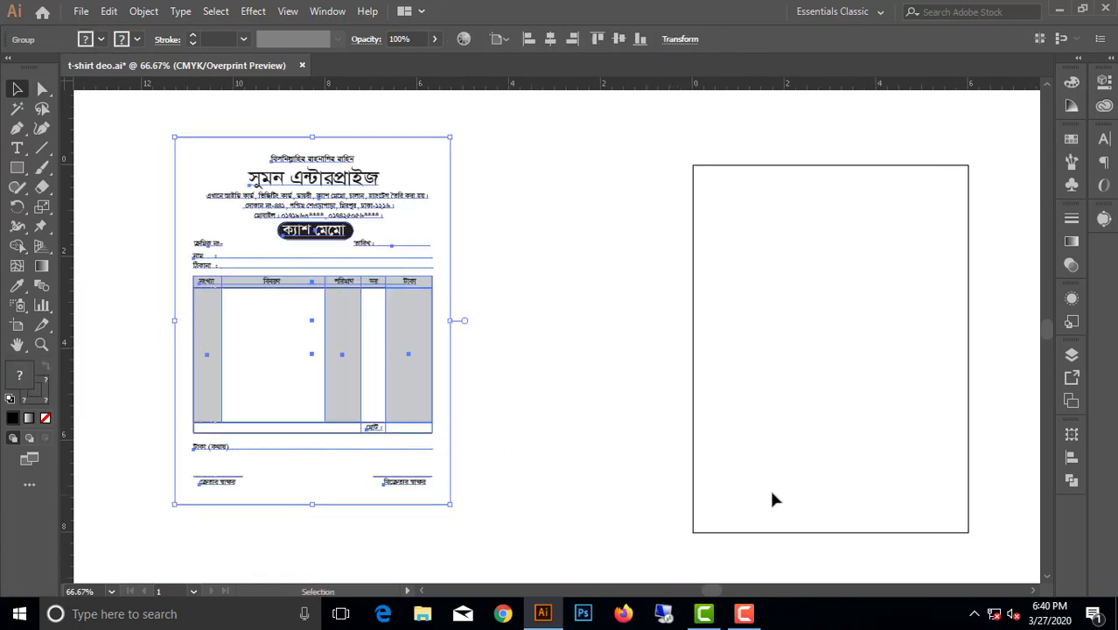
{"action": "left_click", "coordinate": [1072, 457]}
{"action": "left_click", "coordinate": [618, 368]}
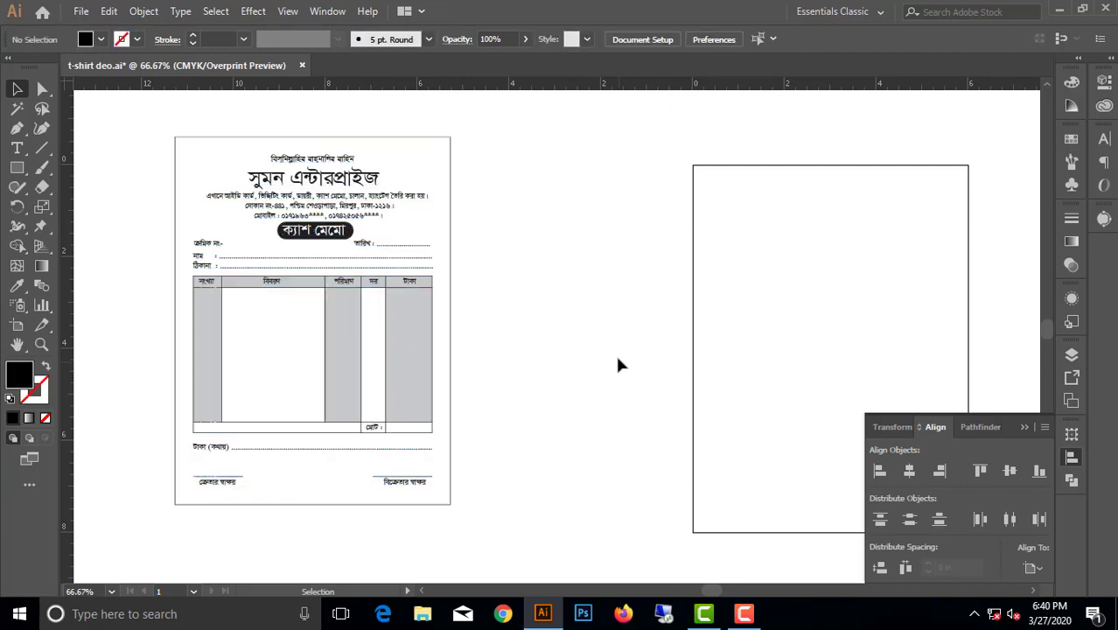
{"action": "left_click_drag", "start_coordinate": [116, 115], "coordinate": [513, 538]}
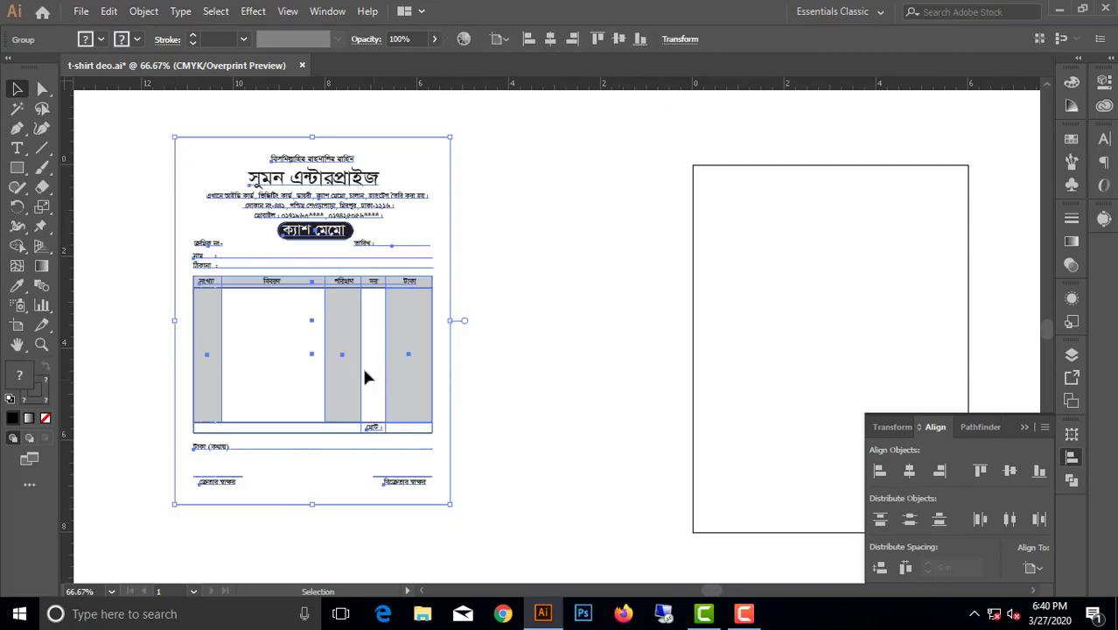
{"action": "left_click_drag", "start_coordinate": [345, 362], "coordinate": [580, 388]}
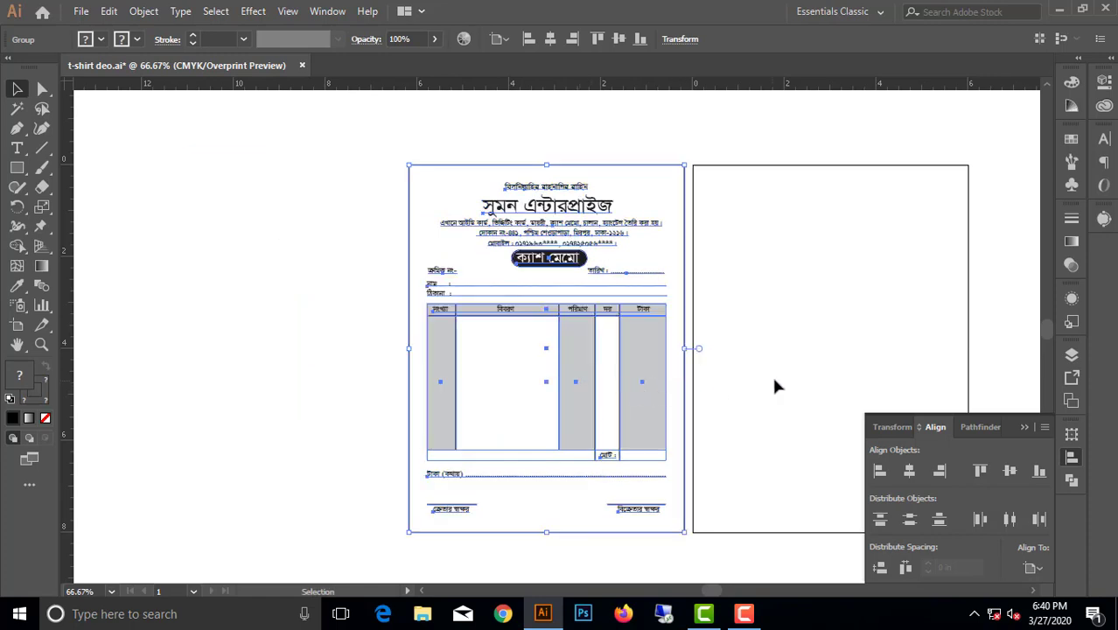
{"action": "left_click_drag", "start_coordinate": [794, 370], "coordinate": [579, 360]}
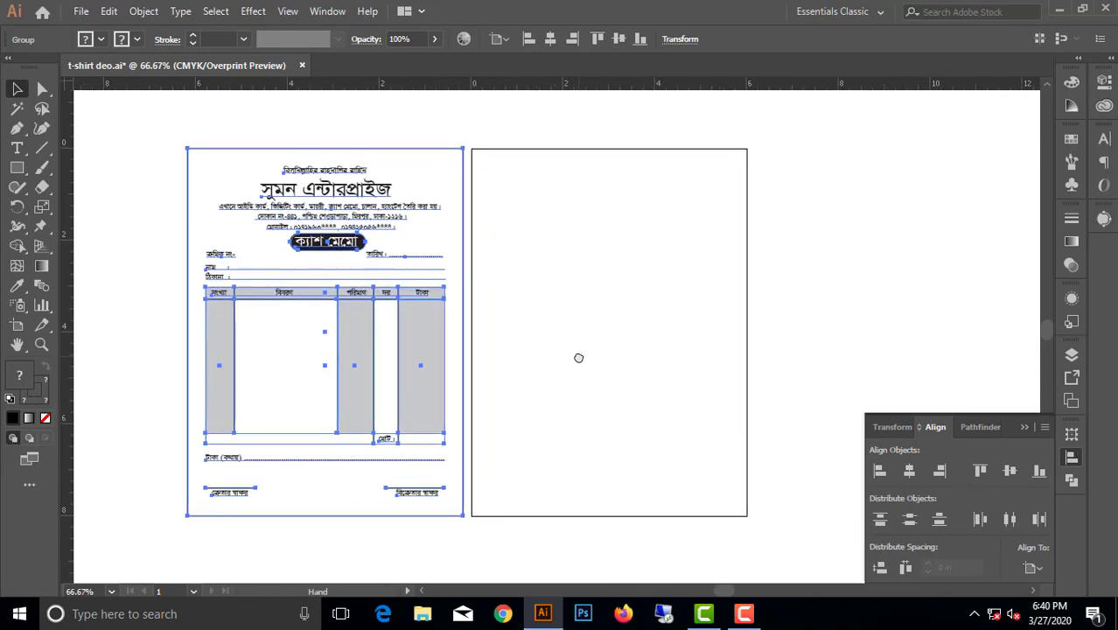
{"action": "left_click", "coordinate": [567, 287]}
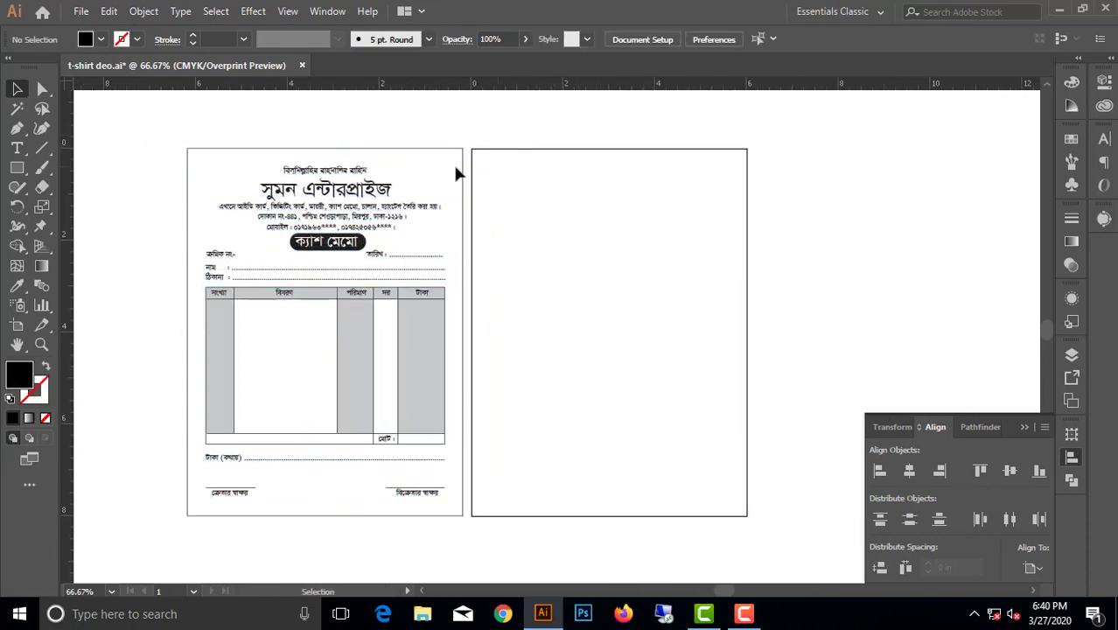
Create a rectangle of exactly 6 in by 8 in
{"action": "left_click", "coordinate": [17, 167]}
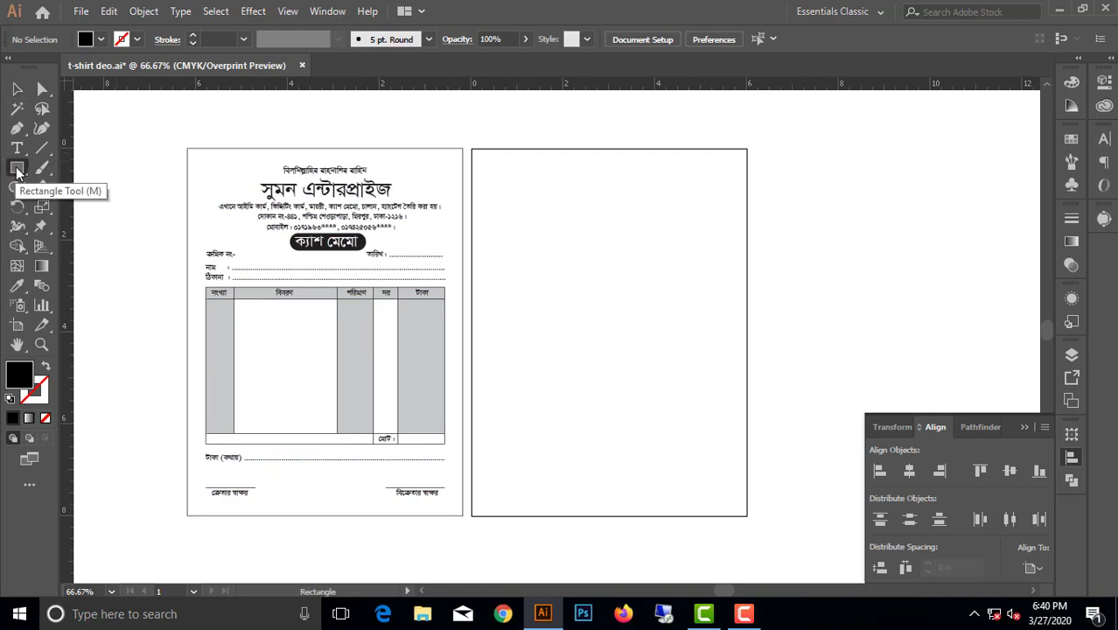
{"action": "left_click", "coordinate": [526, 245]}
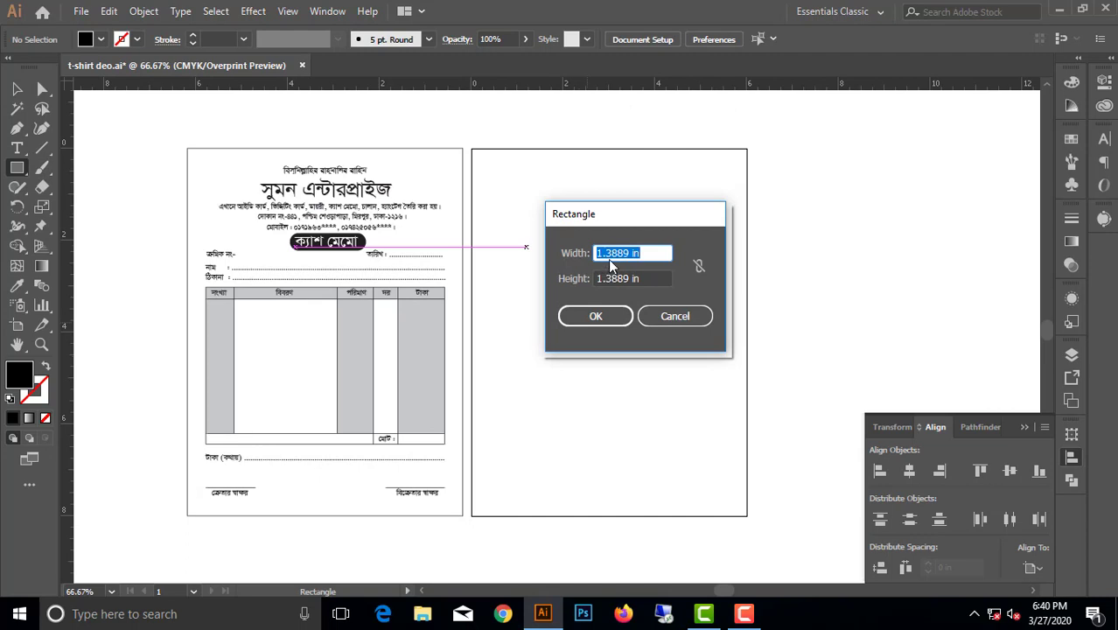
{"action": "left_click_drag", "start_coordinate": [631, 253], "coordinate": [567, 253]}
{"action": "type", "text": "6"}
{"action": "key", "text": "Tab"}
{"action": "type", "text": "8"}
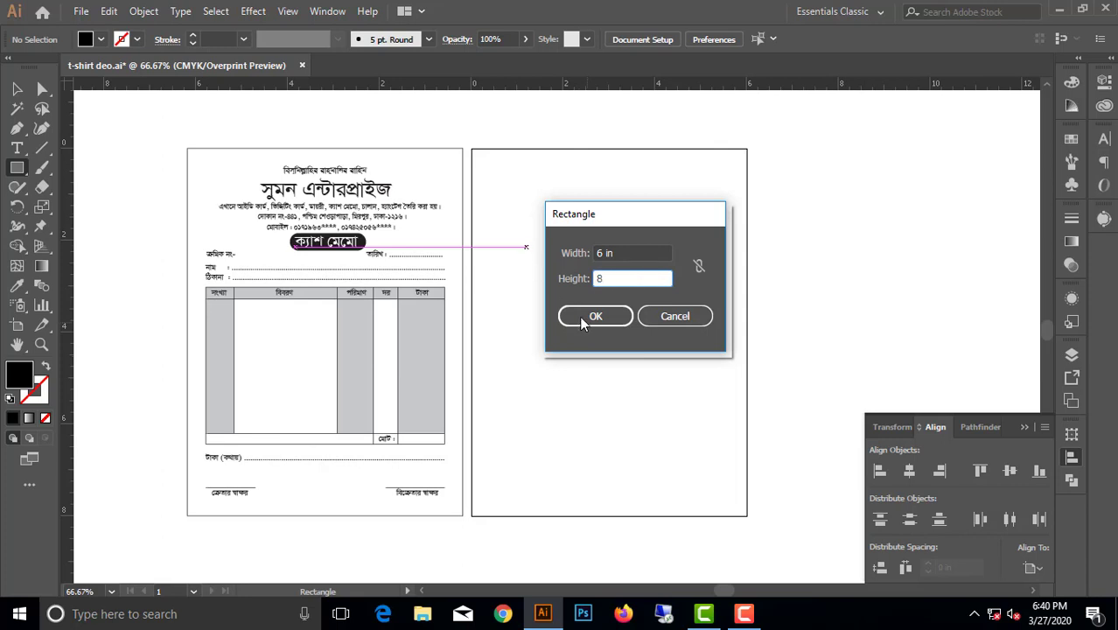
{"action": "left_click", "coordinate": [586, 317]}
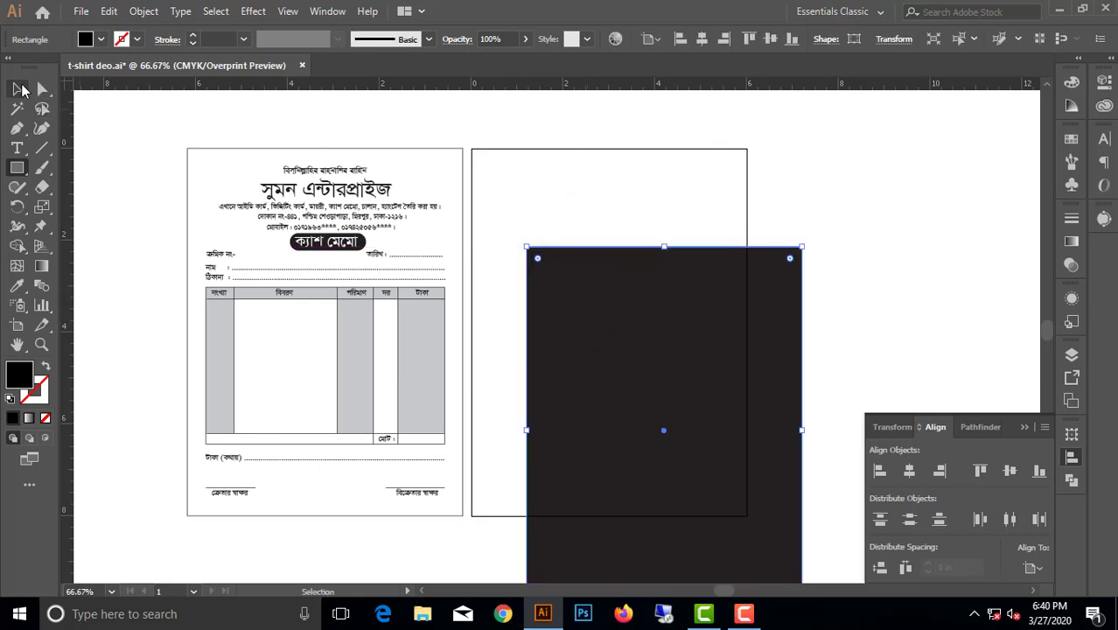
{"action": "left_click", "coordinate": [16, 88]}
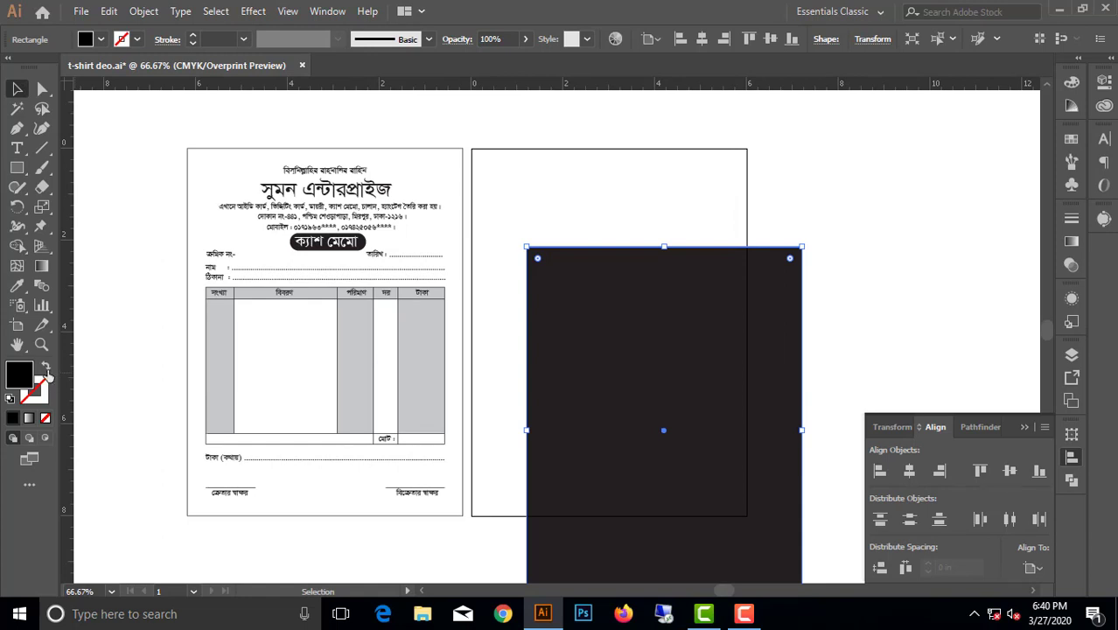
Make the rectangle stroke-only and align it horizontally and vertically to the artboard
{"action": "left_click", "coordinate": [47, 369]}
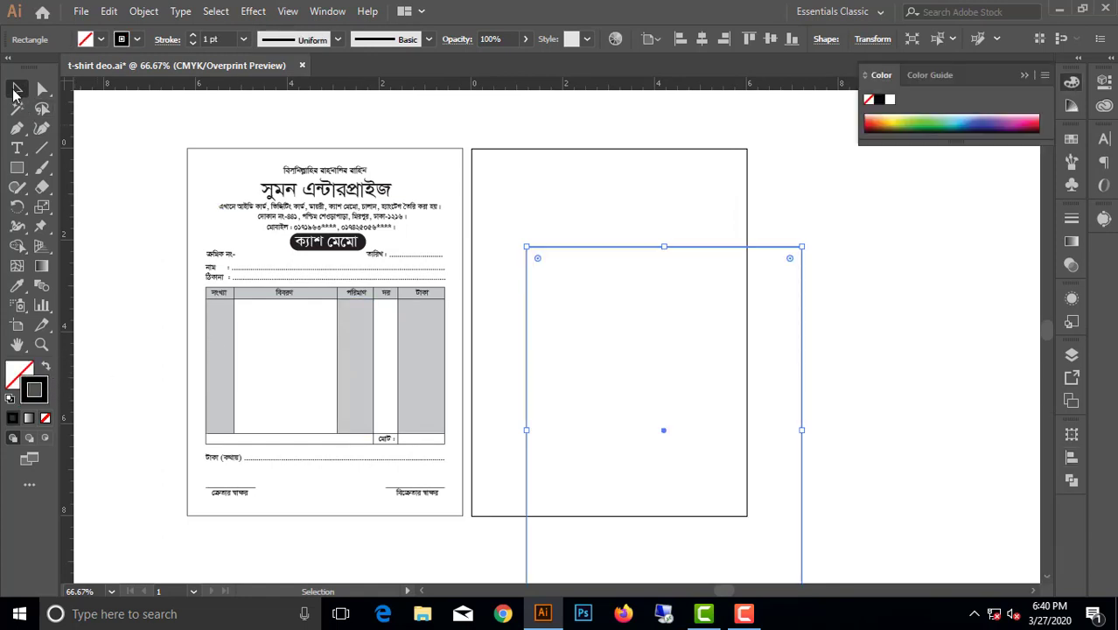
{"action": "left_click", "coordinate": [1067, 460]}
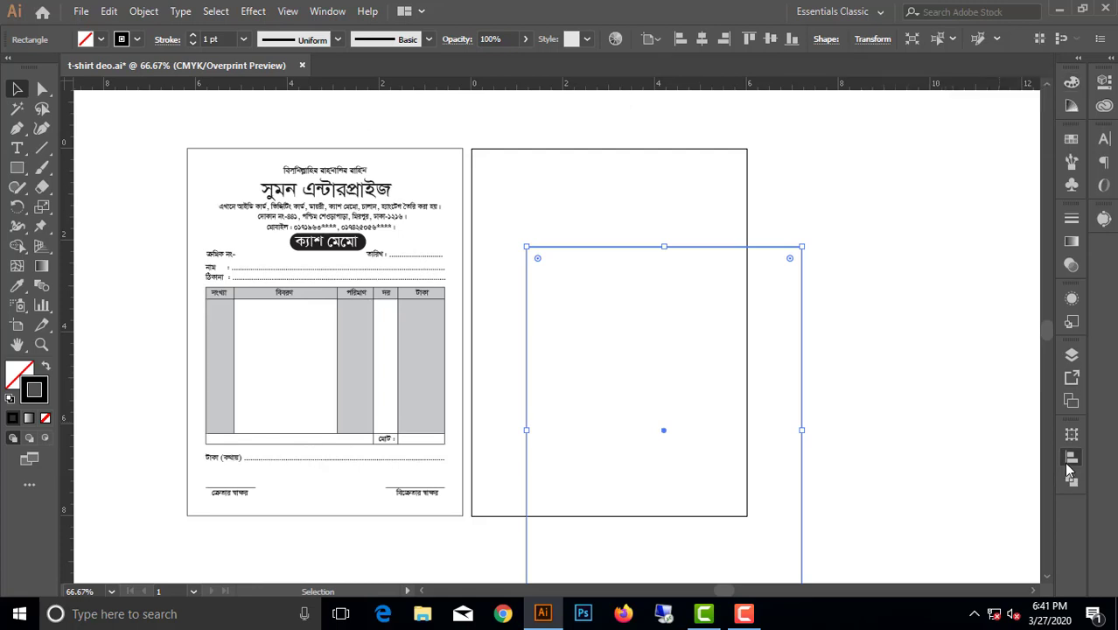
{"action": "left_click", "coordinate": [1039, 568]}
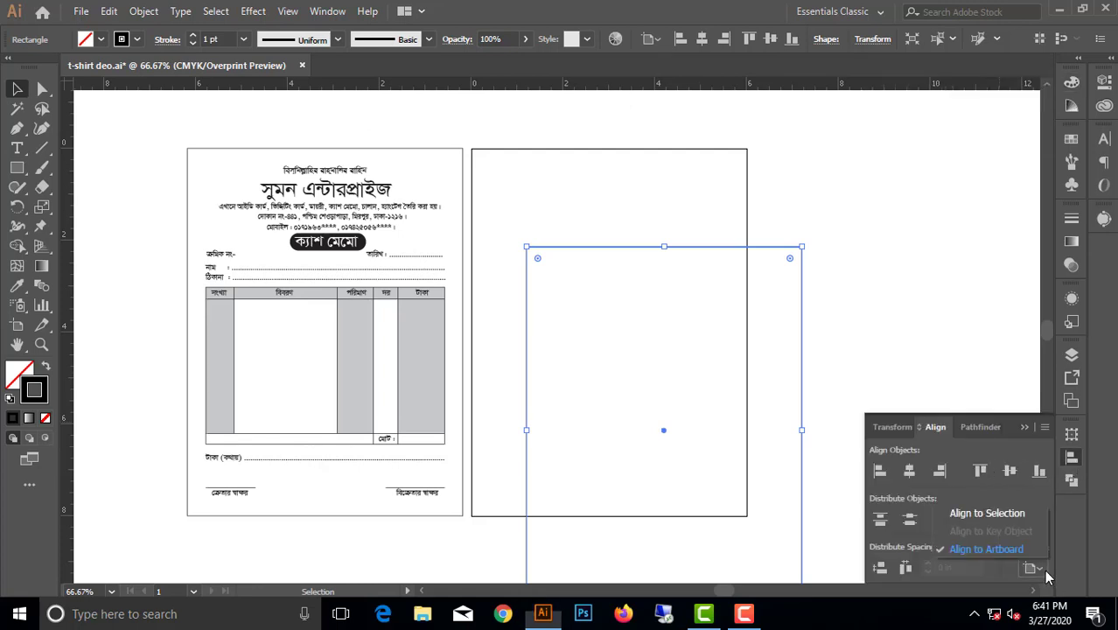
{"action": "left_click", "coordinate": [996, 552]}
{"action": "left_click", "coordinate": [910, 471]}
{"action": "left_click", "coordinate": [1008, 471]}
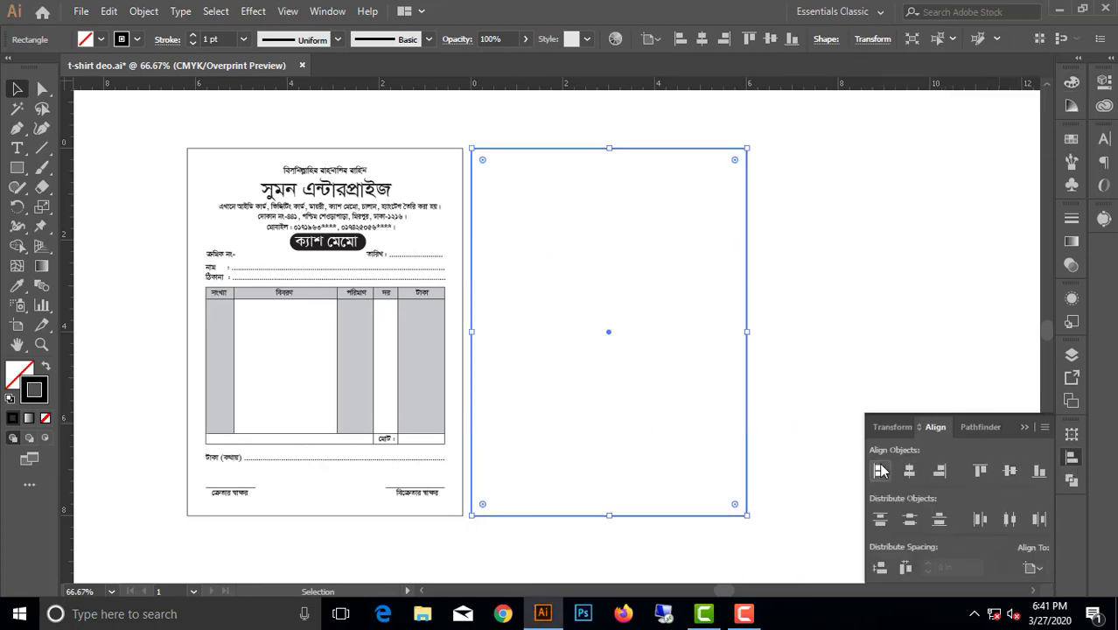
{"action": "left_click", "coordinate": [600, 206]}
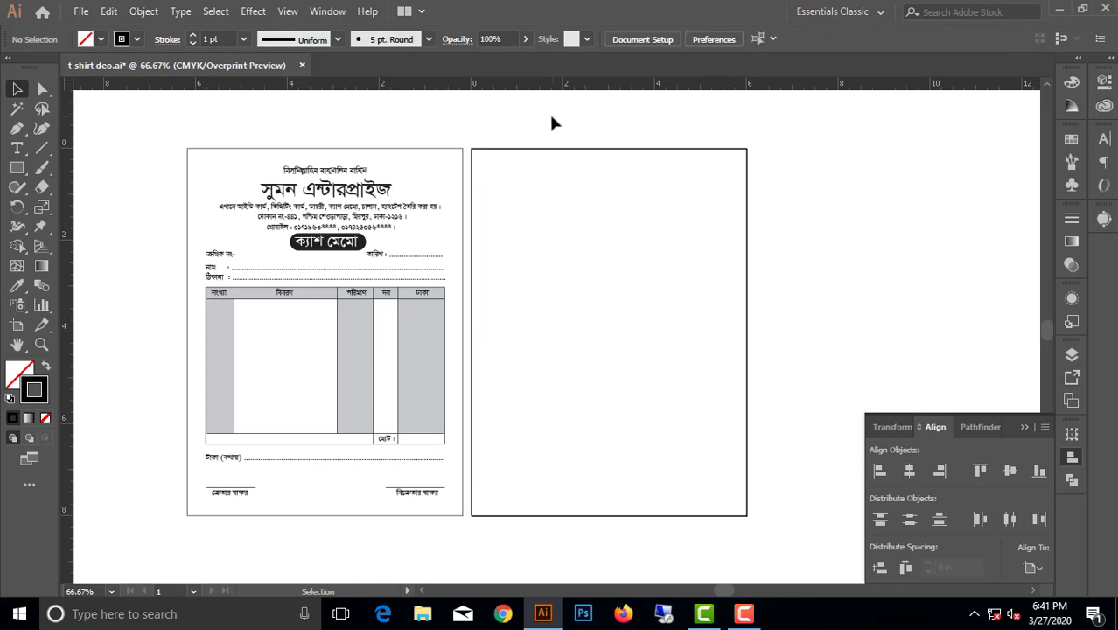
Select the new outline border rectangle
{"action": "left_click_drag", "start_coordinate": [551, 114], "coordinate": [853, 217]}
{"action": "left_click", "coordinate": [601, 112]}
{"action": "left_click_drag", "start_coordinate": [601, 111], "coordinate": [865, 219]}
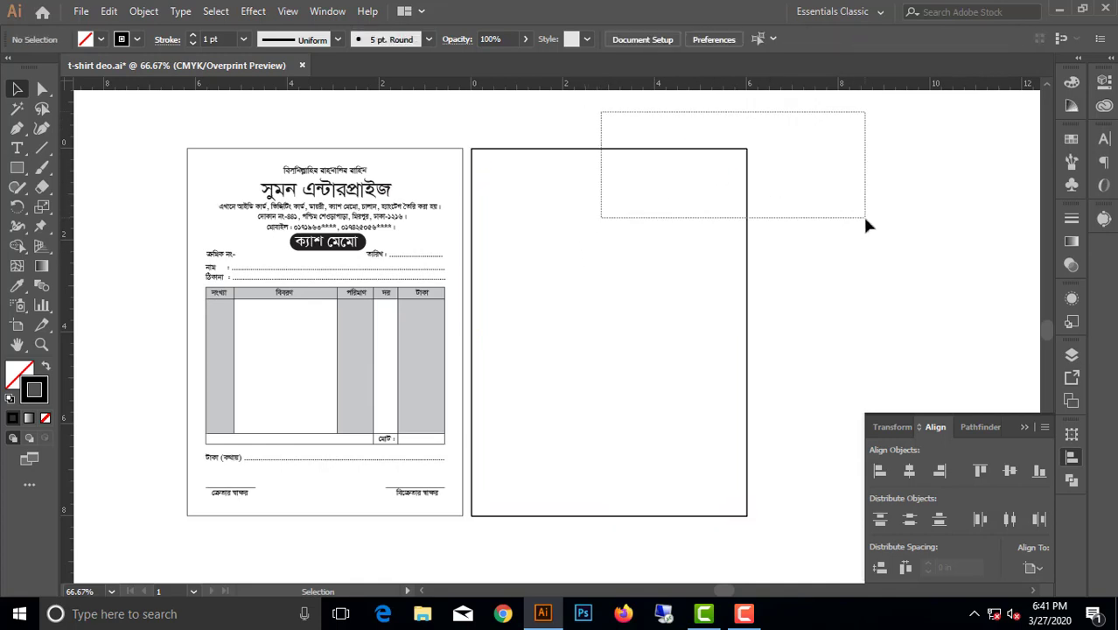
{"action": "left_click", "coordinate": [591, 112]}
{"action": "mouse_move", "coordinate": [574, 107]}
{"action": "left_mouse_down"}
{"action": "mouse_move", "coordinate": [857, 233]}
{"action": "mouse_move", "coordinate": [850, 240]}
{"action": "left_mouse_up"}
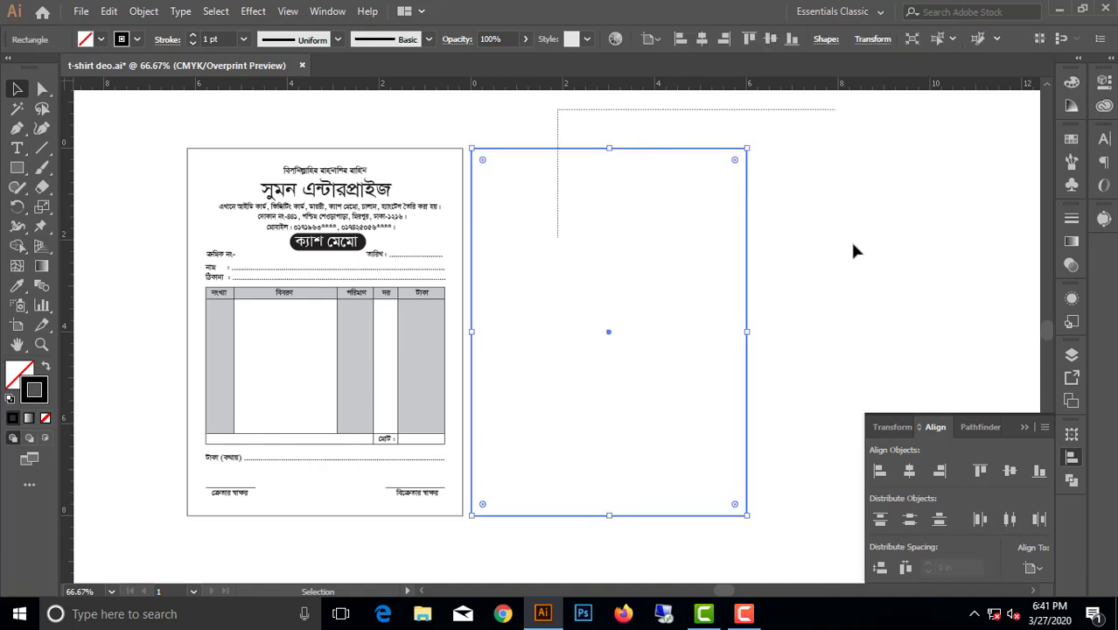
Apply Offset Path at -0.4 in to create an inset rectangle
{"action": "left_click", "coordinate": [144, 11]}
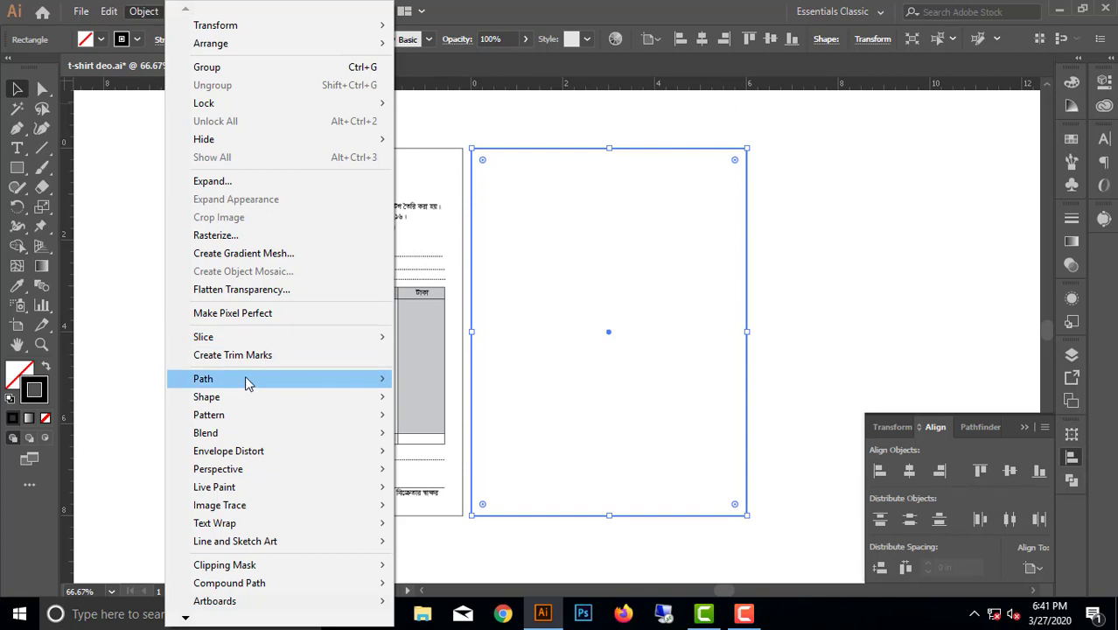
{"action": "mouse_move", "coordinate": [203, 379]}
{"action": "left_click", "coordinate": [458, 440]}
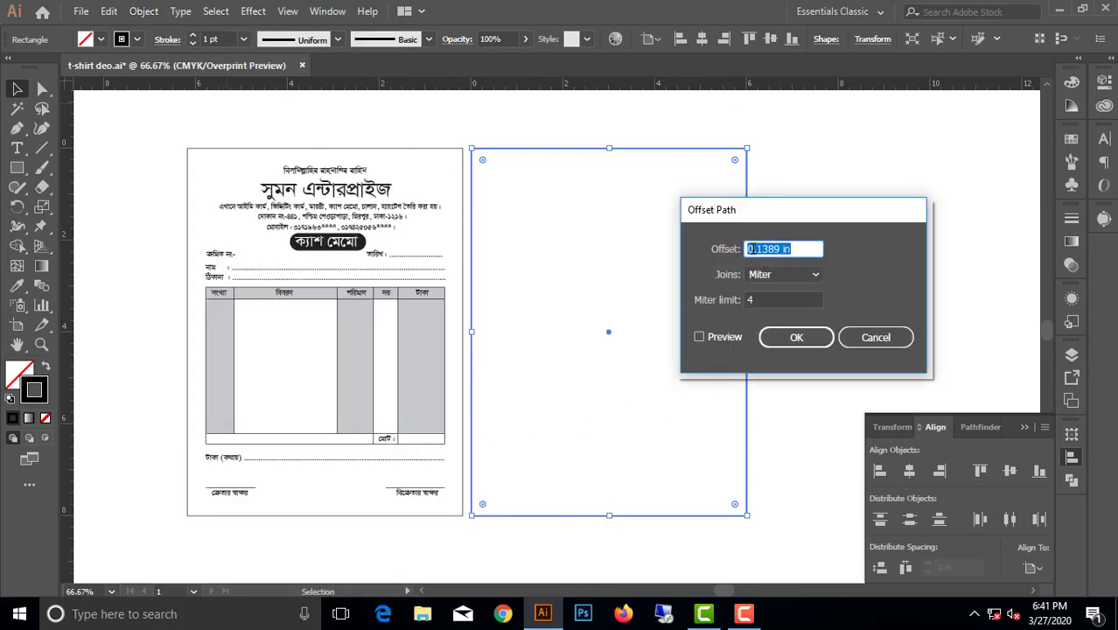
{"action": "left_click", "coordinate": [748, 250]}
{"action": "type", "text": "-"}
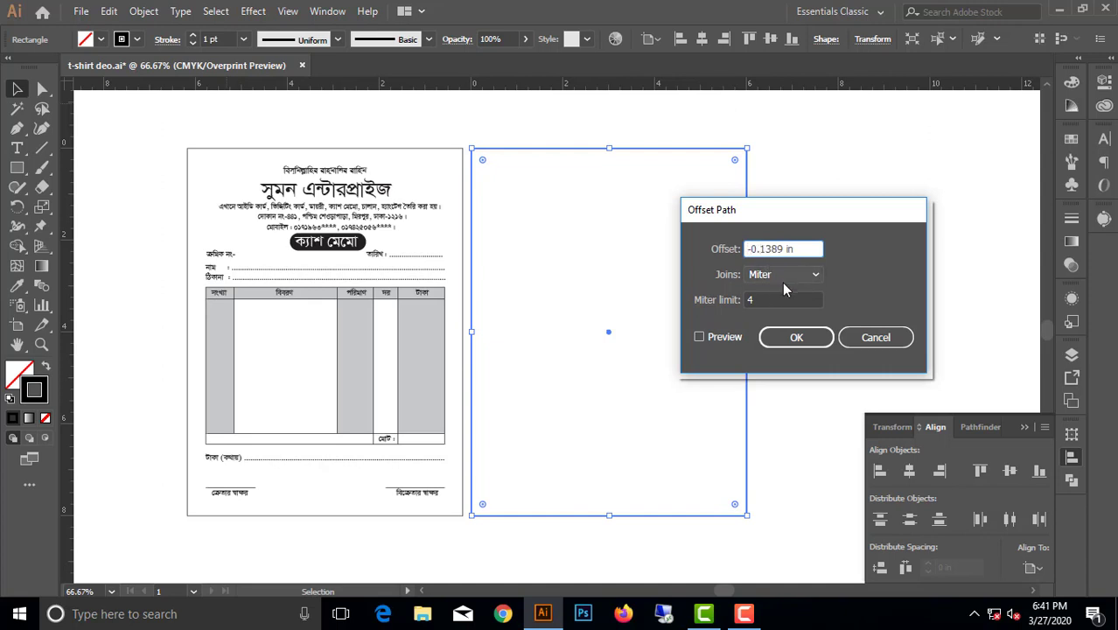
{"action": "key", "text": "shift+Right"}
{"action": "key", "text": "shift+Right"}
{"action": "key", "text": "shift+Right"}
{"action": "type", "text": "4"}
{"action": "left_click", "coordinate": [700, 338]}
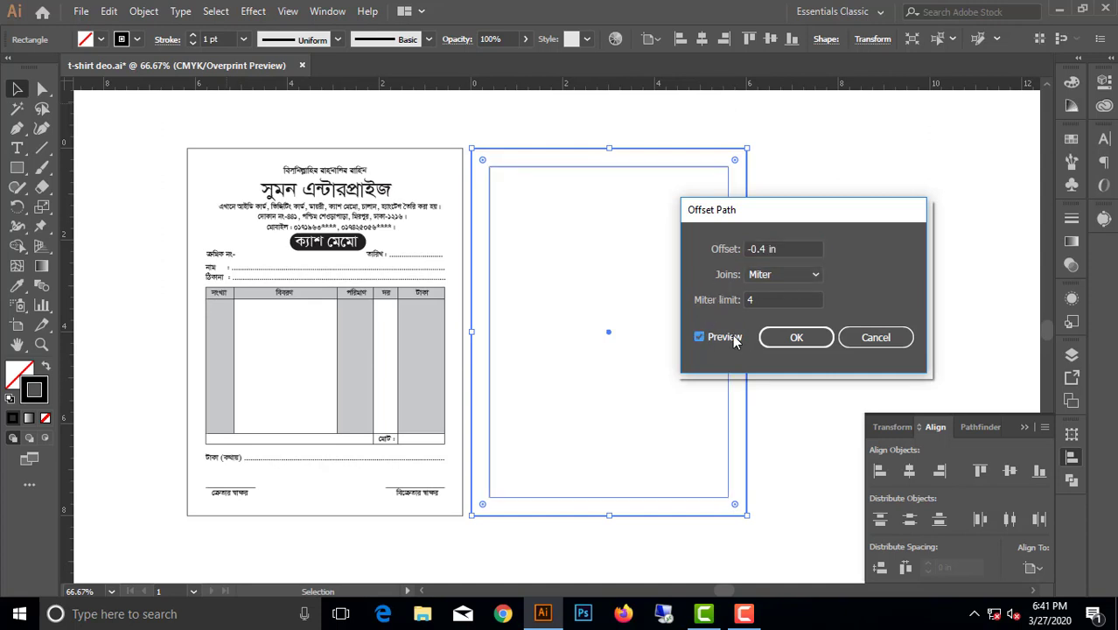
{"action": "left_click", "coordinate": [798, 338]}
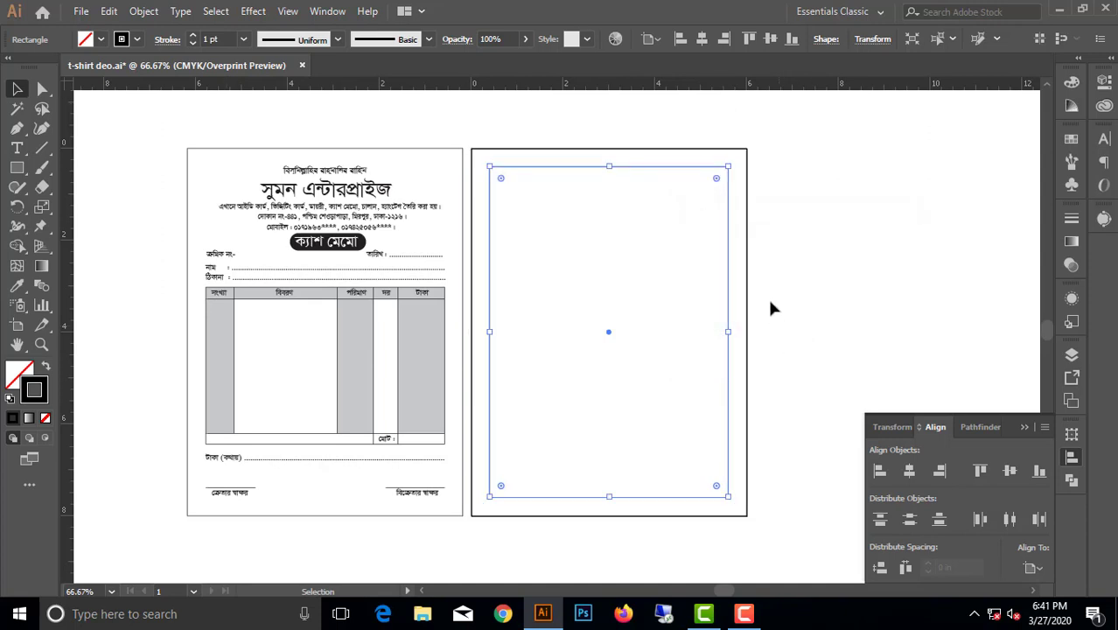
Convert the inset rectangle into guides
{"action": "left_click", "coordinate": [728, 308], "text": "alt"}
{"action": "scroll", "coordinate": [733, 317], "scroll_direction": "up", "scroll_amount": 3}
{"action": "scroll", "coordinate": [733, 316], "scroll_direction": "down", "scroll_amount": 2}
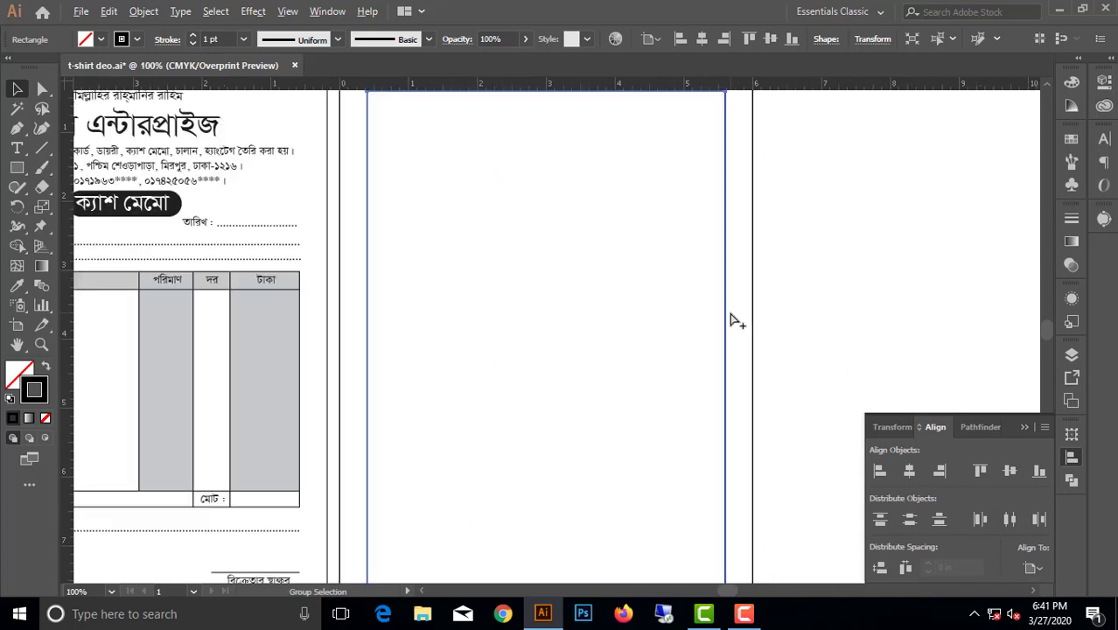
{"action": "scroll", "coordinate": [733, 321], "scroll_direction": "down", "scroll_amount": 1}
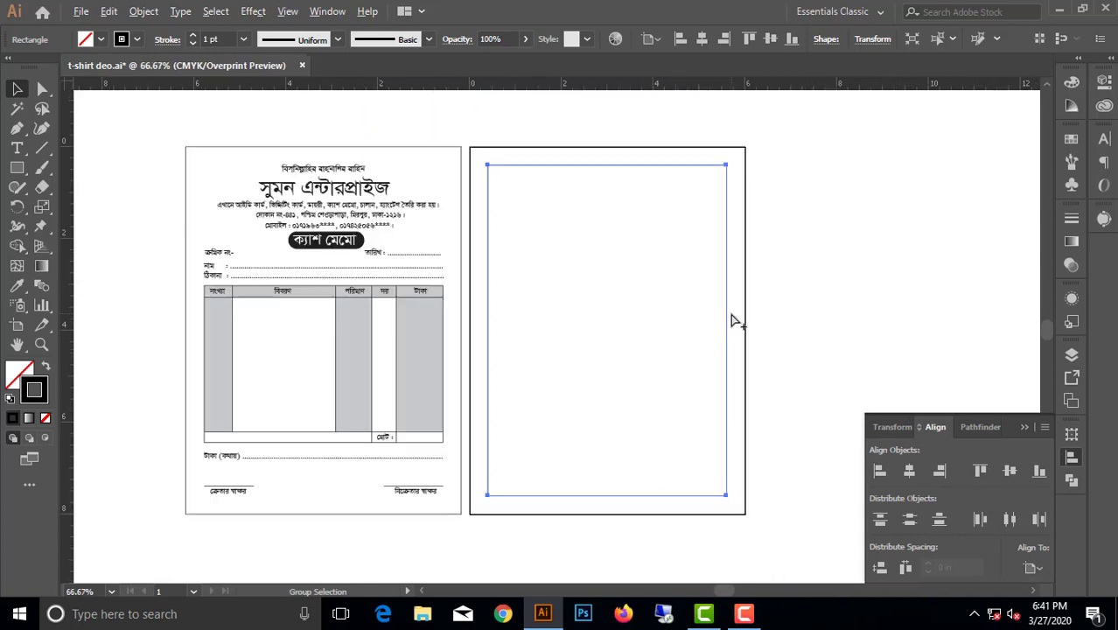
{"action": "right_click", "coordinate": [727, 223]}
{"action": "left_click", "coordinate": [634, 175]}
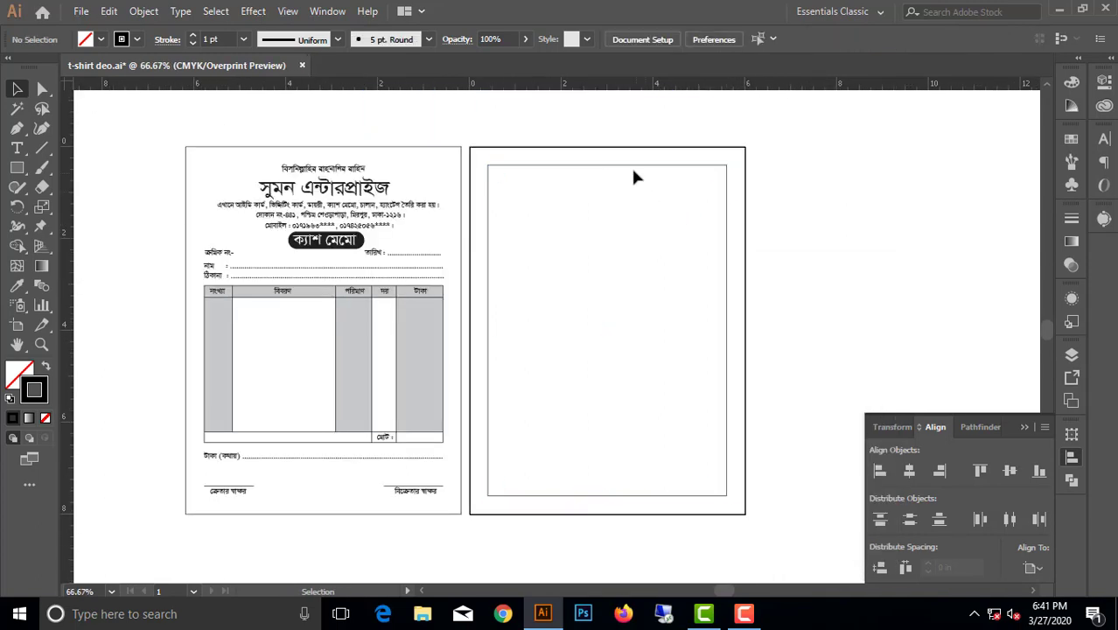
{"action": "left_click", "coordinate": [630, 166]}
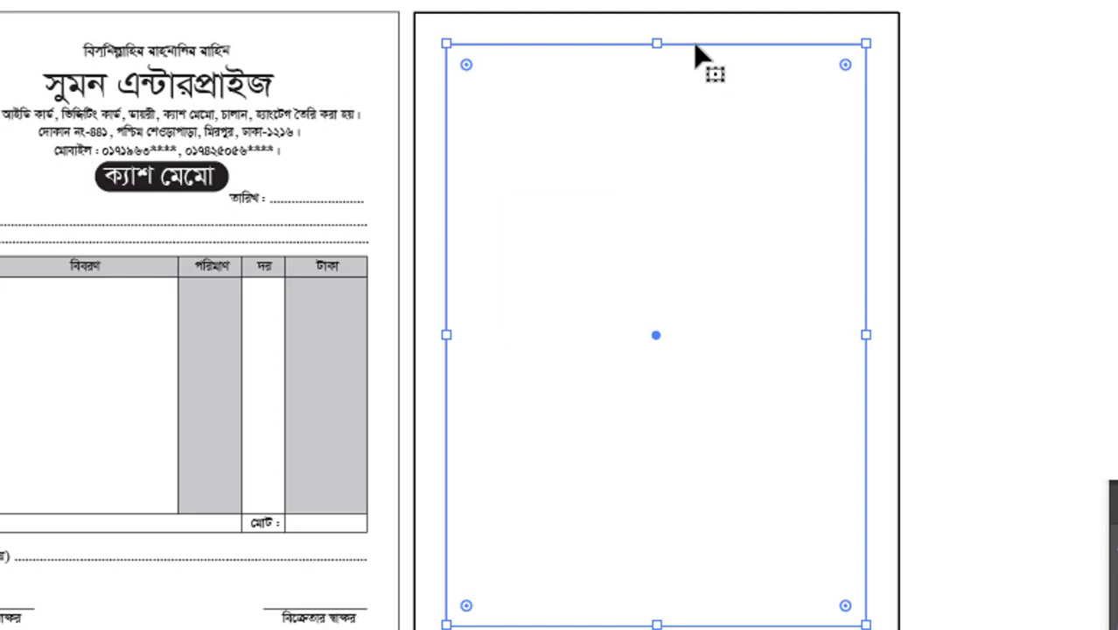
{"action": "right_click", "coordinate": [696, 50]}
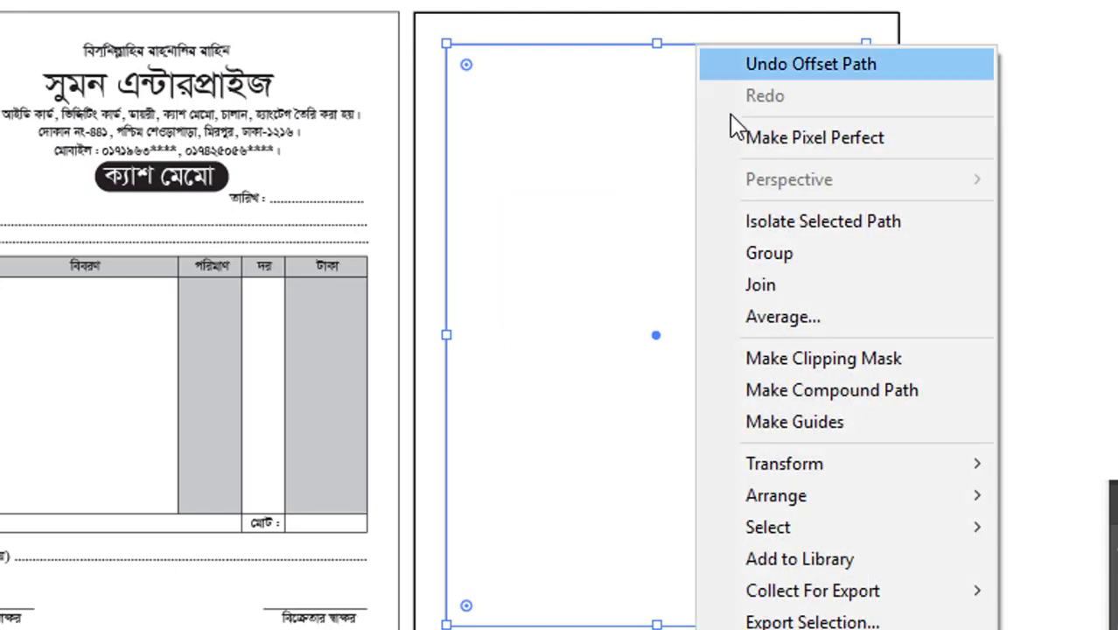
{"action": "left_click", "coordinate": [823, 429]}
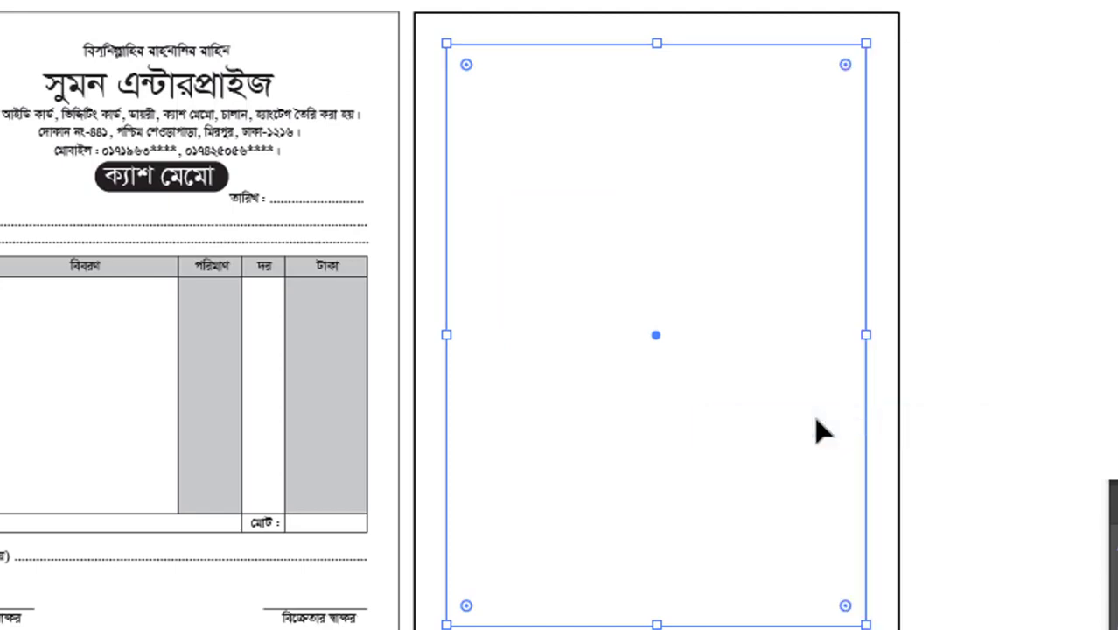
Lock the guides, confirm they no longer select, and zoom the view to 100%
{"action": "left_click", "coordinate": [866, 348]}
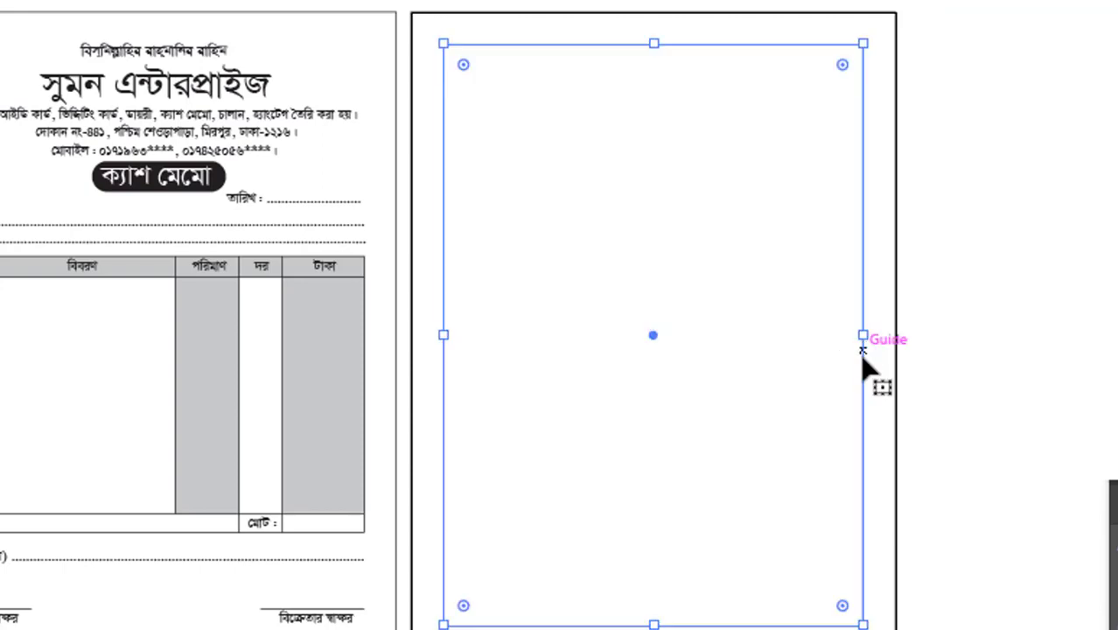
{"action": "right_click", "coordinate": [863, 363]}
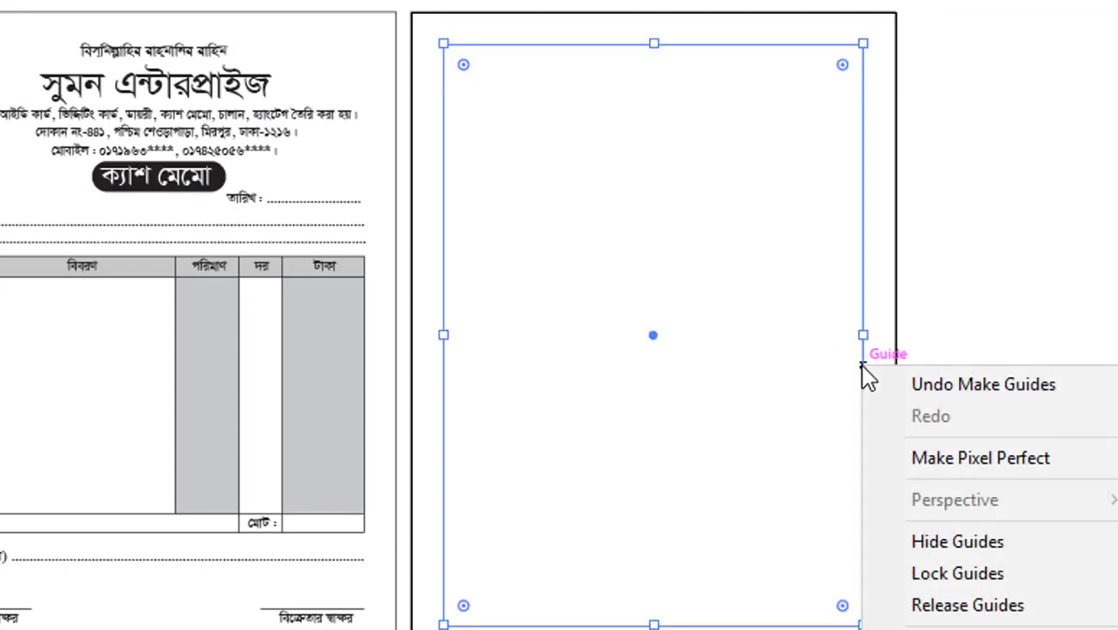
{"action": "left_click", "coordinate": [999, 568]}
{"action": "left_click_drag", "start_coordinate": [807, 205], "coordinate": [865, 262]}
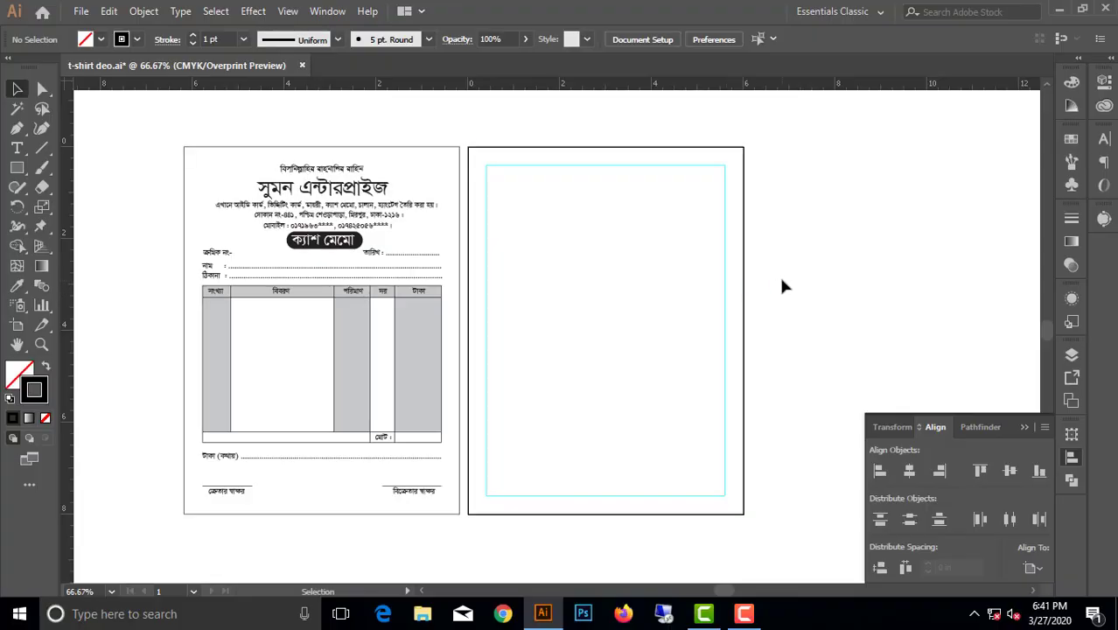
{"action": "left_click", "coordinate": [744, 147]}
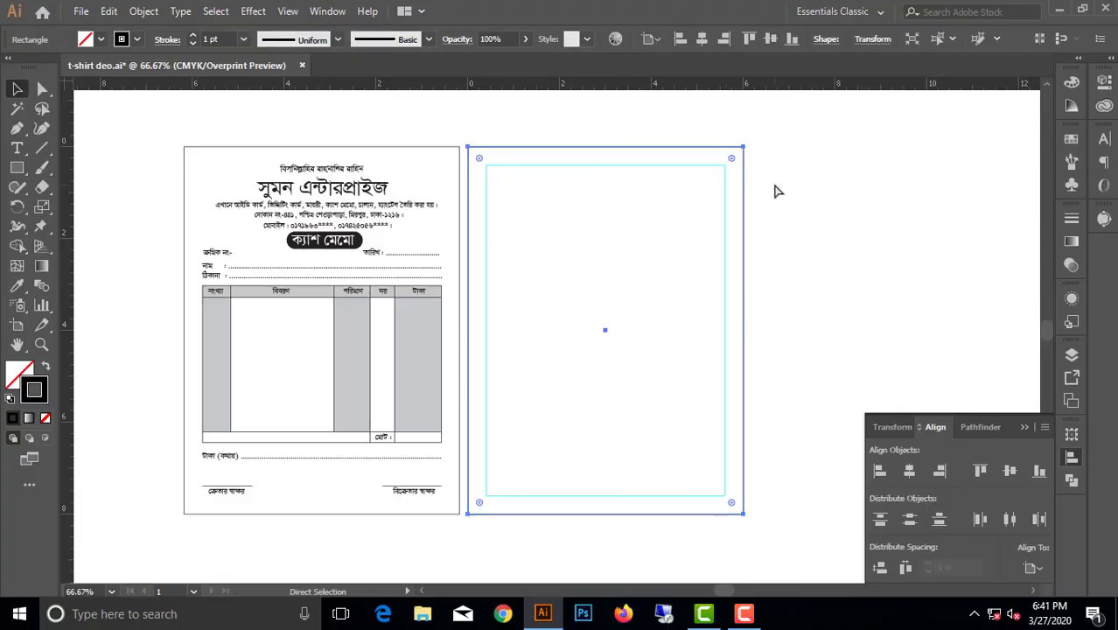
{"action": "left_click", "coordinate": [775, 189]}
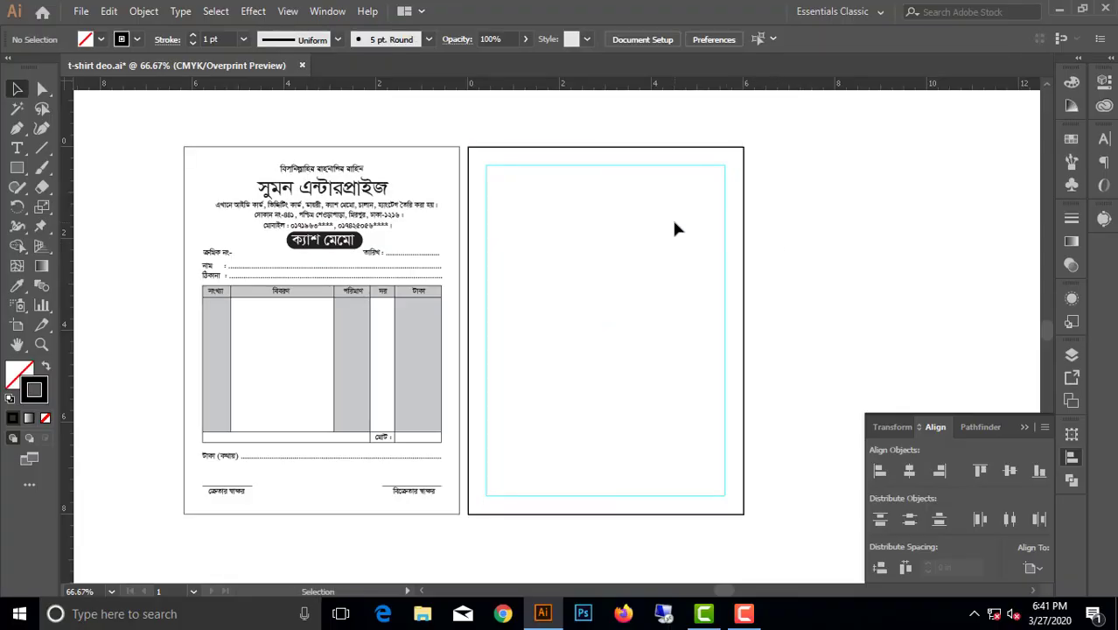
{"action": "key", "text": "a"}
{"action": "scroll", "coordinate": [619, 217], "scroll_direction": "up", "scroll_amount": 1}
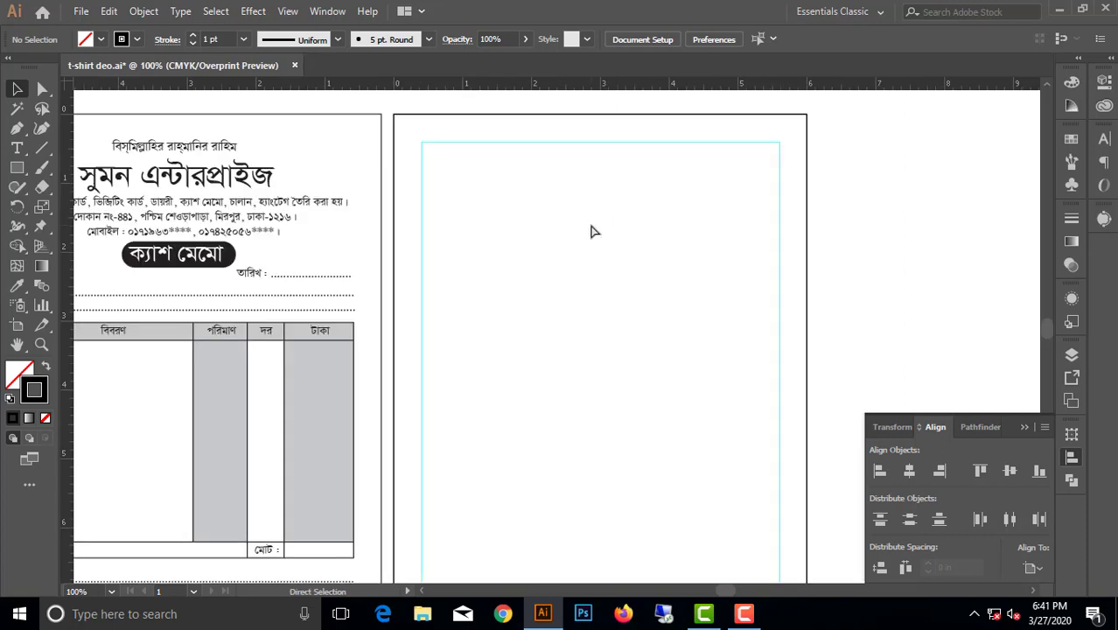
{"action": "key", "text": "v"}
{"action": "left_click", "coordinate": [16, 151]}
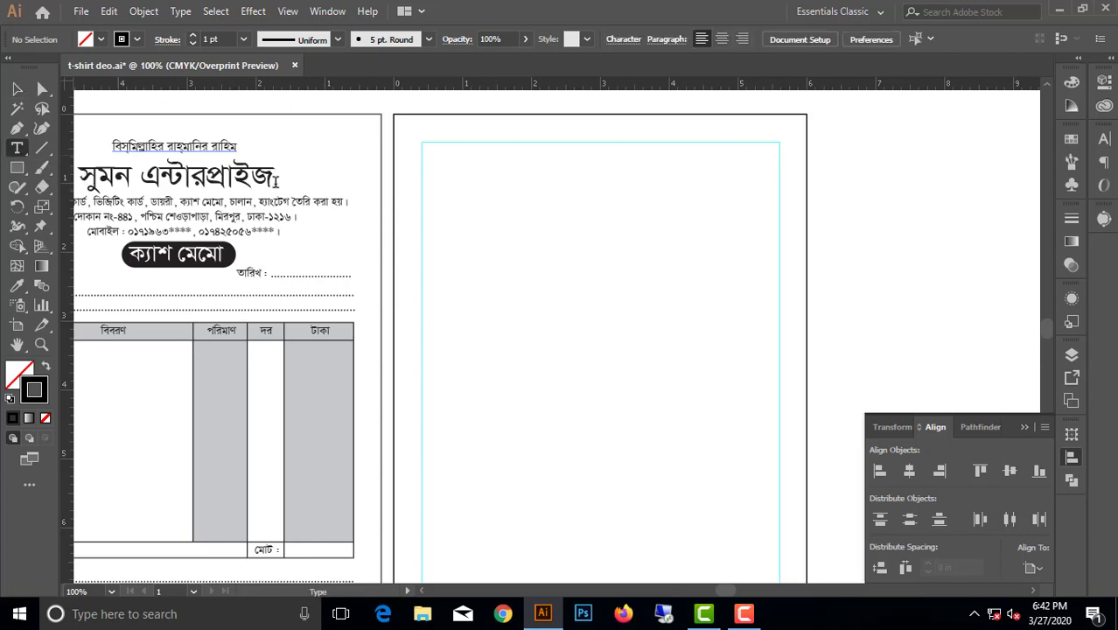
Place a text line near the top, set in SutonnyMJ Regular and scaled to about 21 pt
{"action": "left_click", "coordinate": [524, 219]}
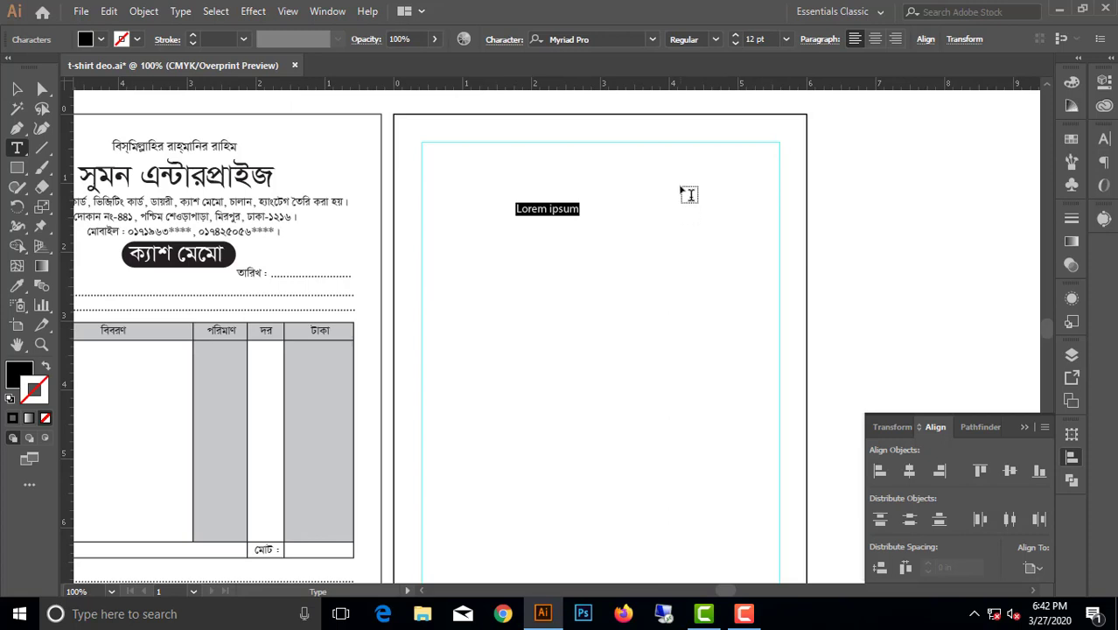
{"action": "left_click", "coordinate": [576, 41]}
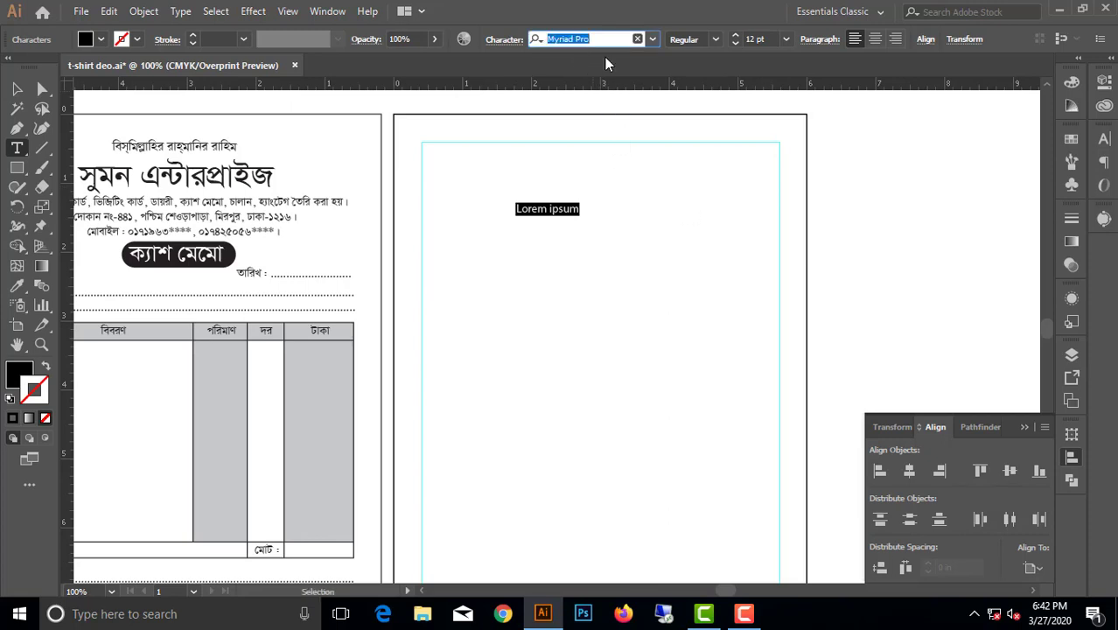
{"action": "type", "text": "s"}
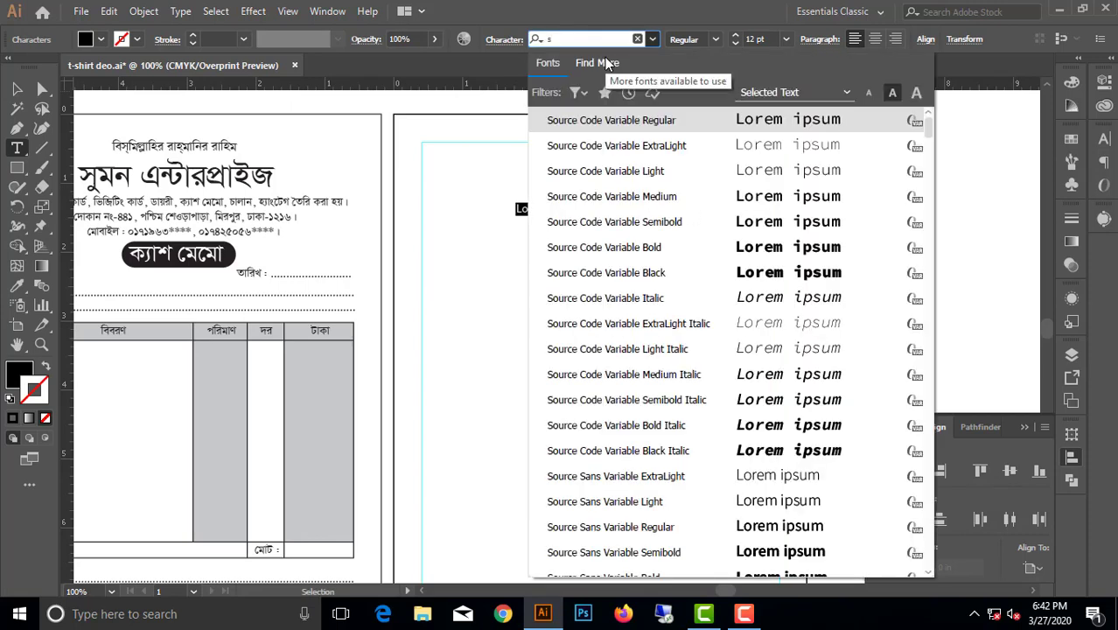
{"action": "type", "text": "utonn"}
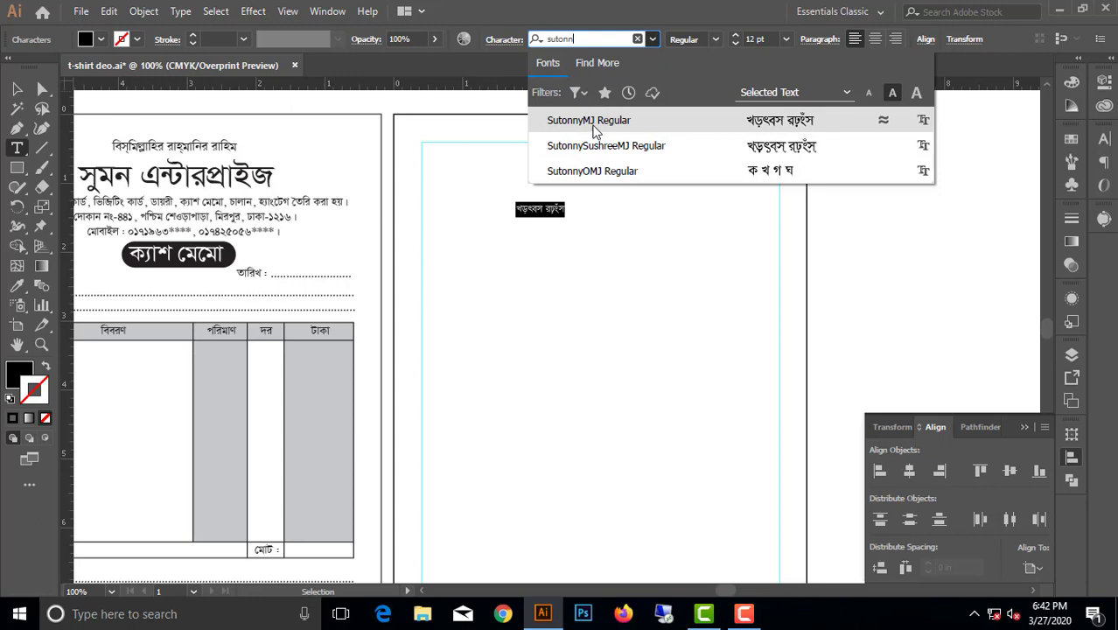
{"action": "left_click", "coordinate": [592, 129]}
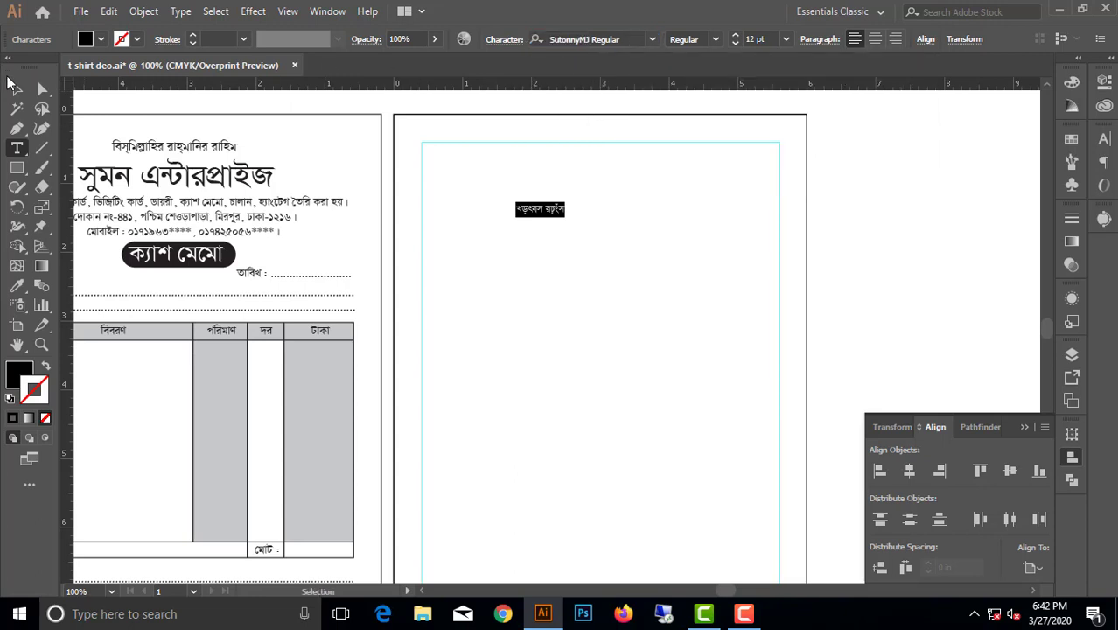
{"action": "left_click", "coordinate": [17, 89]}
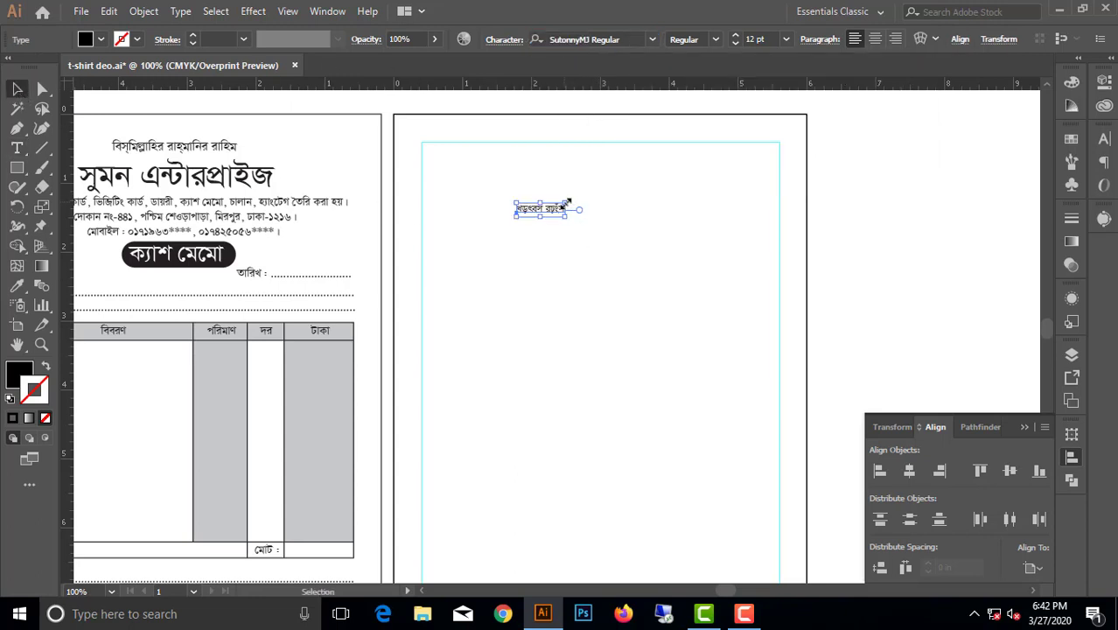
{"action": "left_click_drag", "start_coordinate": [566, 203], "coordinate": [584, 199]}
Replace the placeholder with the line 'বিস্মিল্লাহির রাহ্মানির রাহিম'
{"action": "double_click", "coordinate": [532, 217]}
{"action": "key", "text": "ctrl+a"}
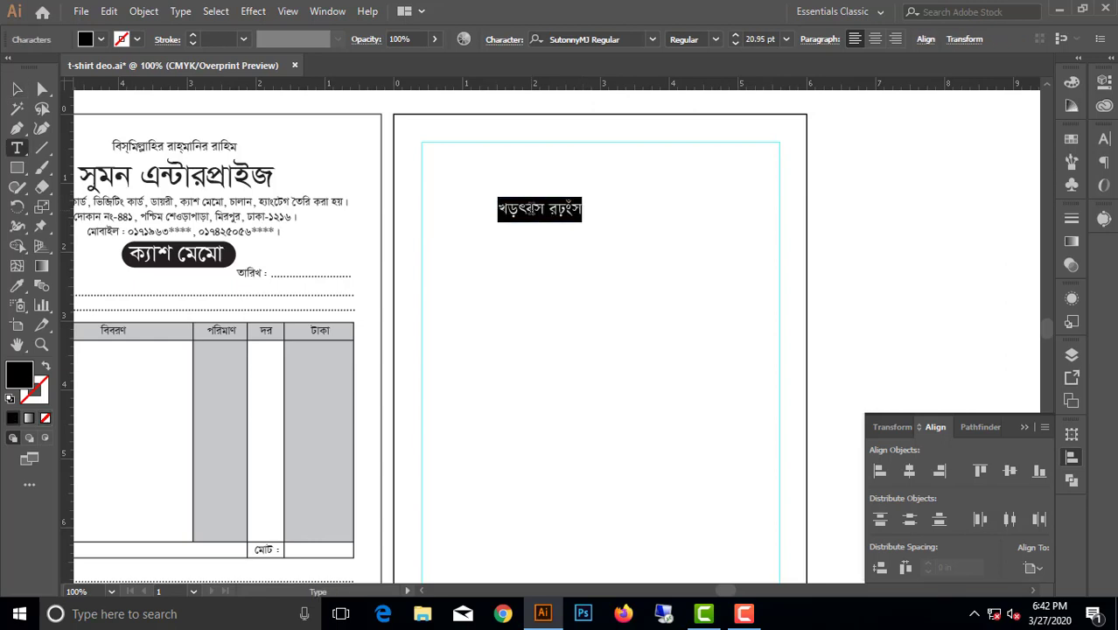
{"action": "type", "text": "w"}
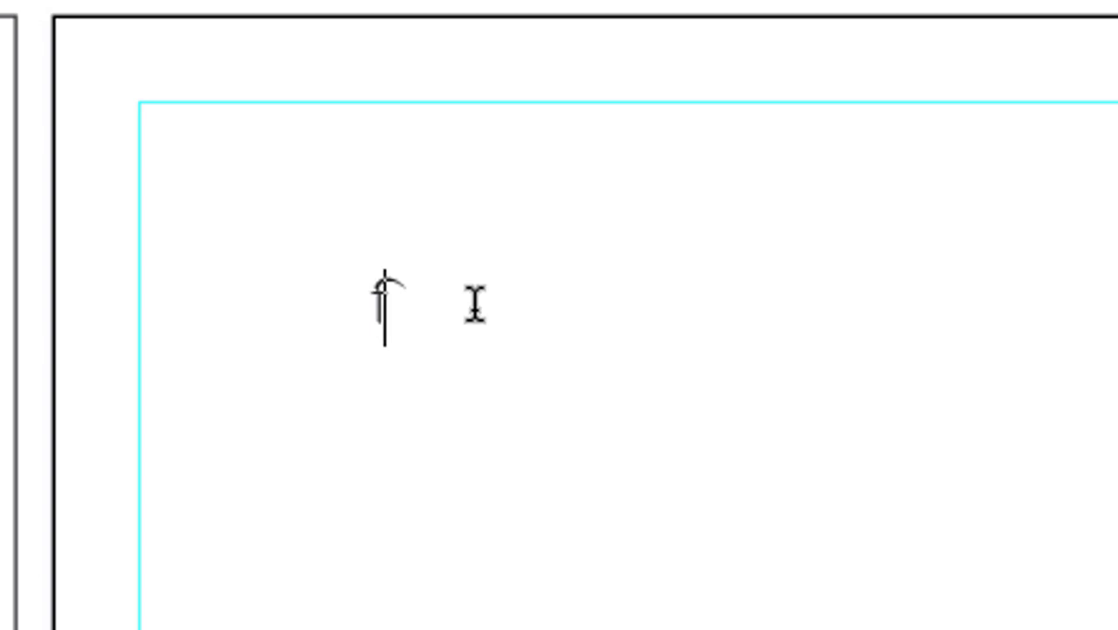
{"action": "type", "text": "বসই"}
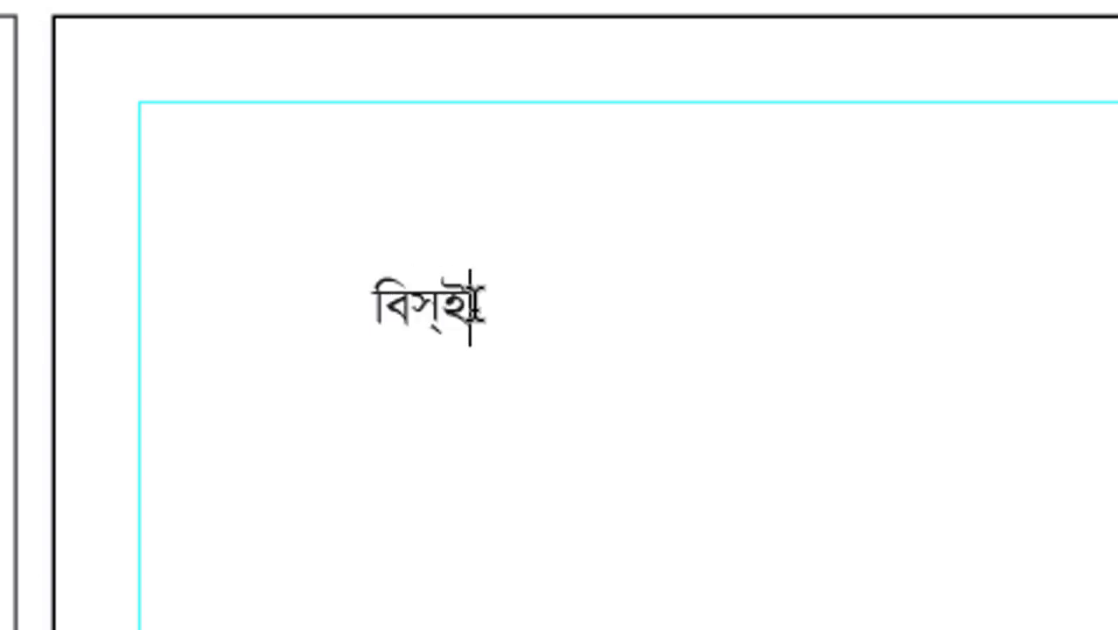
{"action": "type", "text": "ম"}
{"action": "key", "text": "BackSpace"}
{"action": "key", "text": "BackSpace"}
{"action": "type", "text": "মিল"}
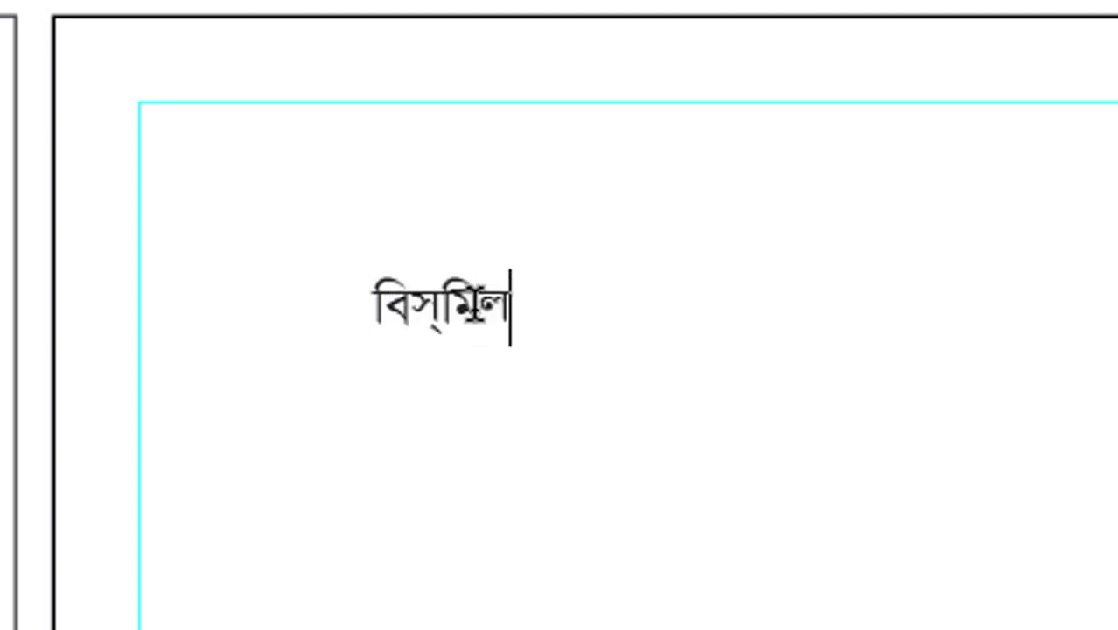
{"action": "type", "text": "্লাহির "}
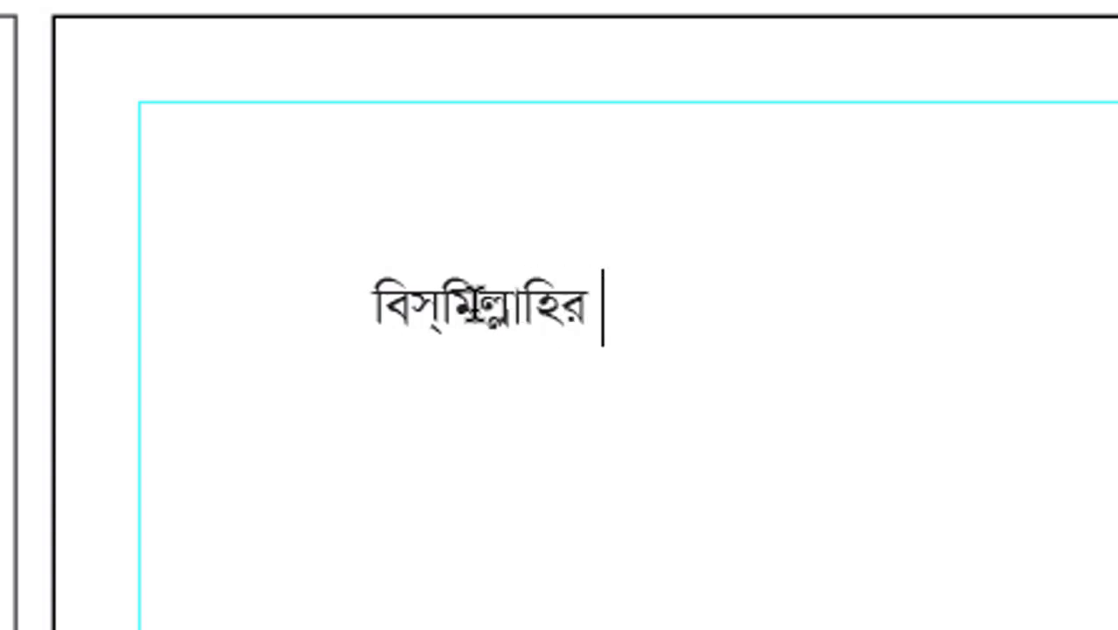
{"action": "type", "text": "রাহ্ম"}
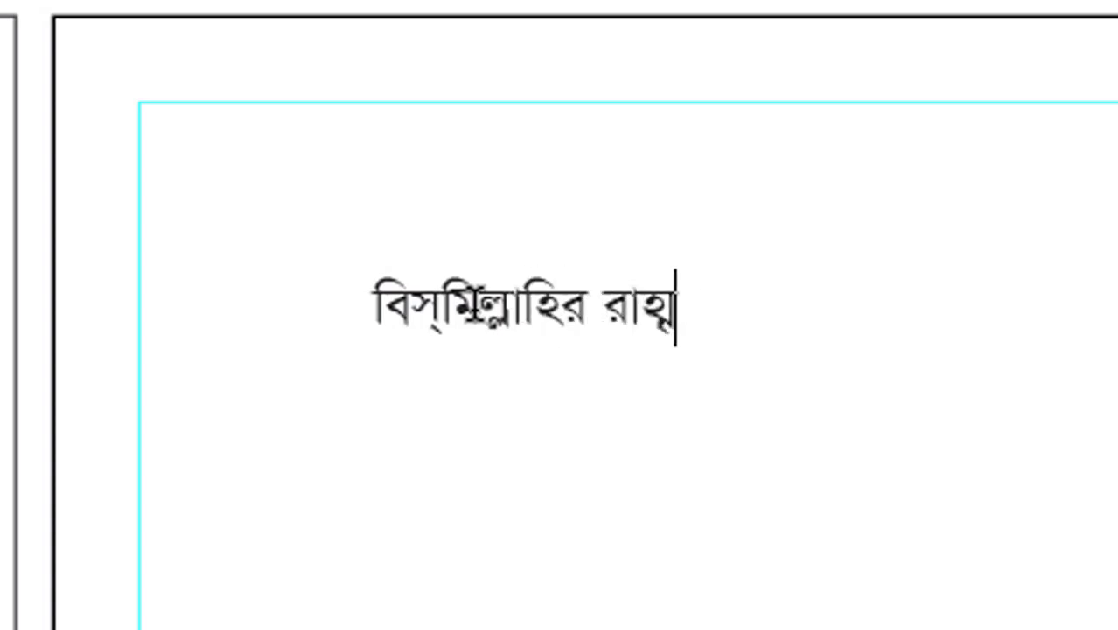
{"action": "key", "text": "BackSpace"}
{"action": "type", "text": "মানির "}
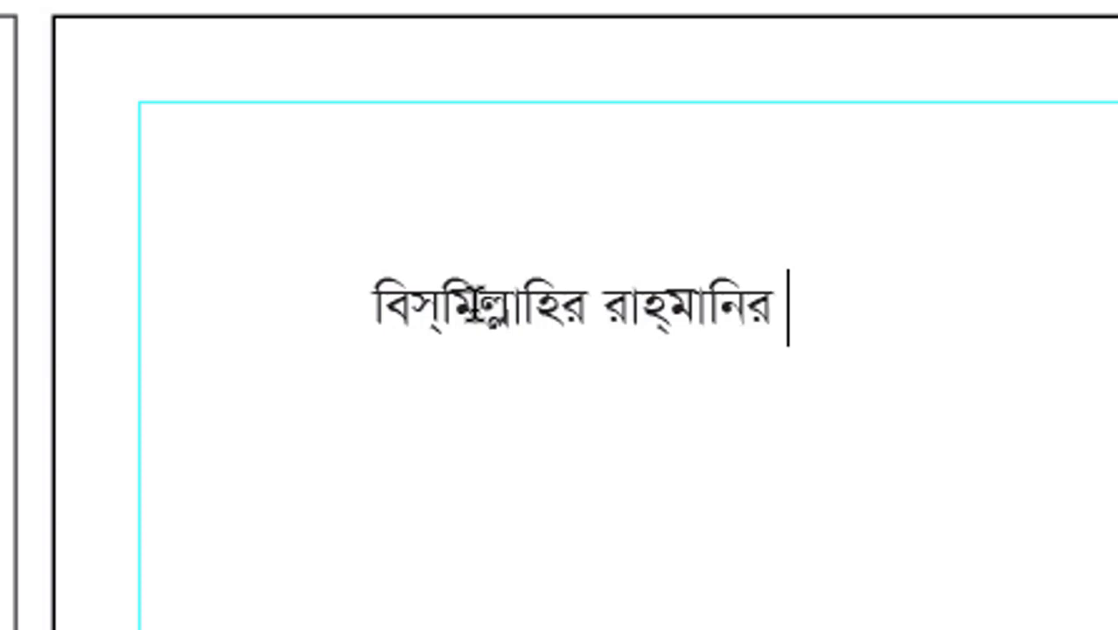
{"action": "type", "text": "রাহিম"}
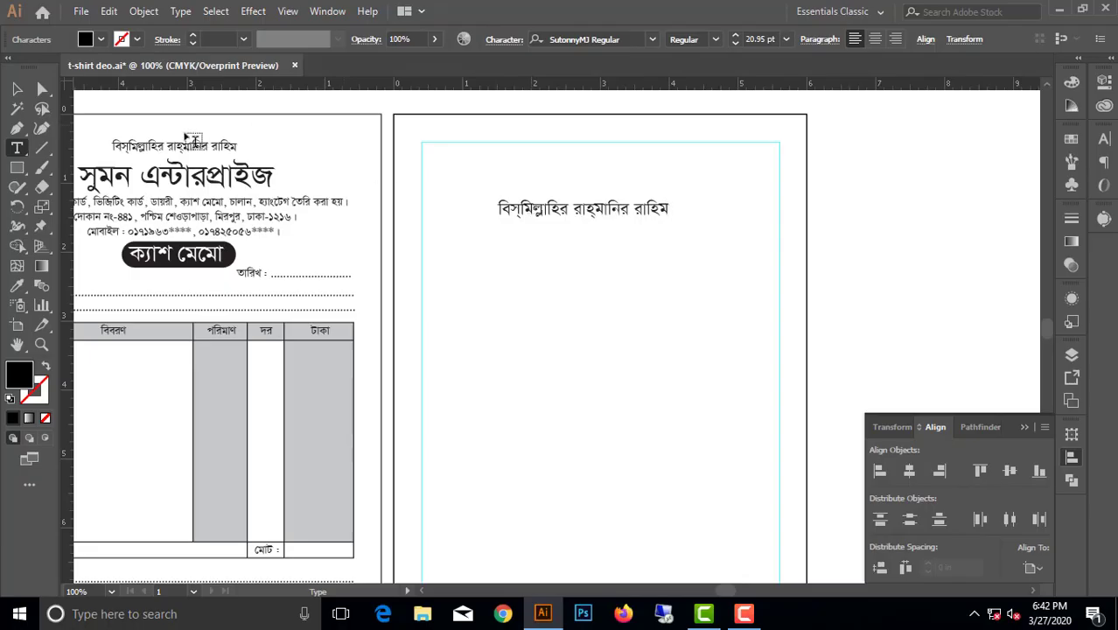
{"action": "key", "text": "Escape"}
Shrink the opening line to 15.44 pt and centre it along the top margin
{"action": "left_click", "coordinate": [639, 242]}
{"action": "left_click", "coordinate": [671, 210]}
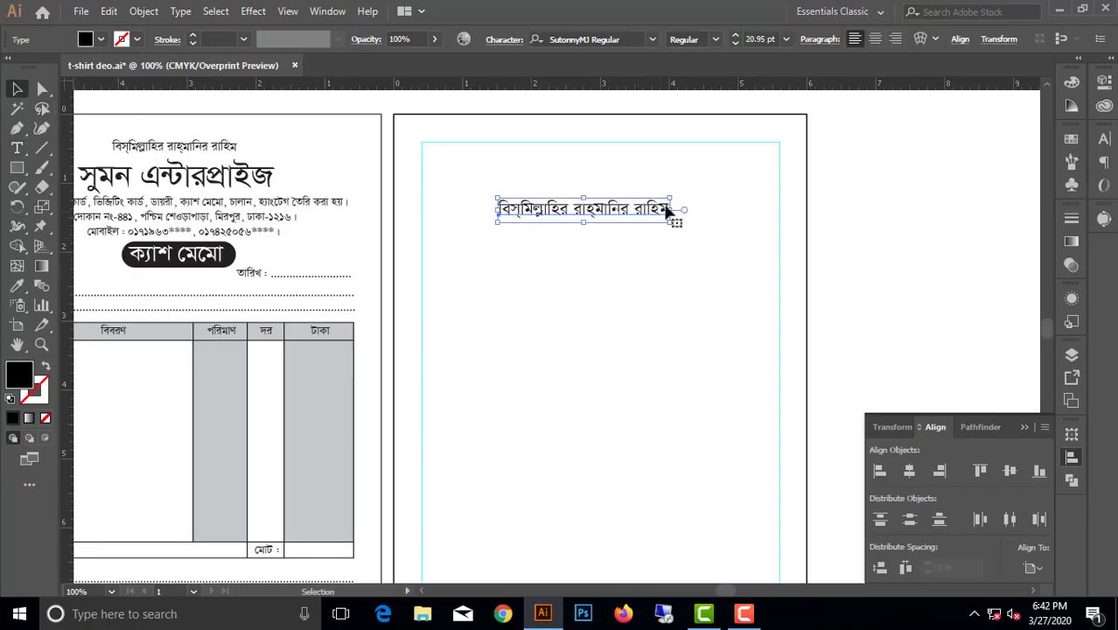
{"action": "mouse_move", "coordinate": [675, 198]}
{"action": "left_mouse_down"}
{"action": "mouse_move", "coordinate": [648, 200]}
{"action": "mouse_move", "coordinate": [642, 158]}
{"action": "left_mouse_up"}
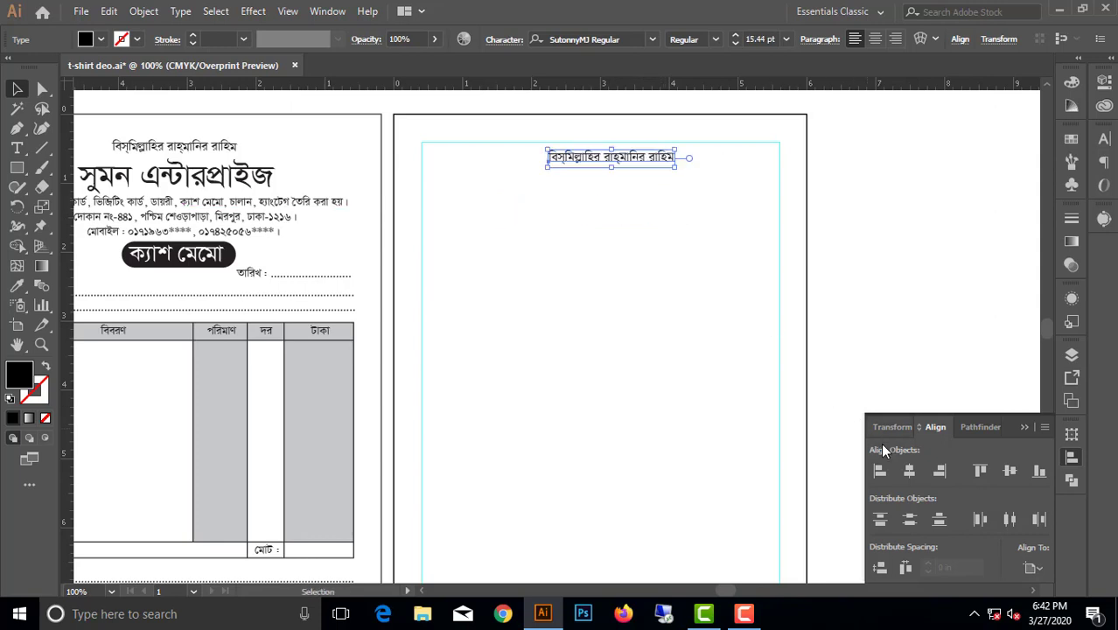
{"action": "left_click", "coordinate": [909, 470]}
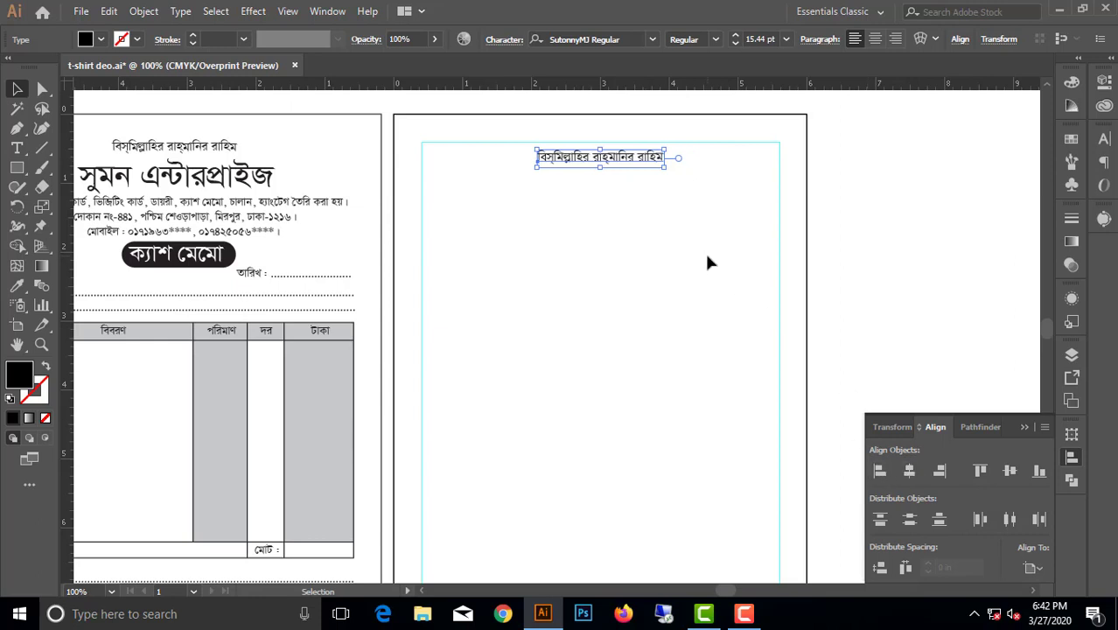
{"action": "key", "text": "Up"}
{"action": "key", "text": "Up"}
{"action": "key", "text": "Up"}
{"action": "key", "text": "Up"}
{"action": "key", "text": "Up"}
{"action": "key", "text": "Up"}
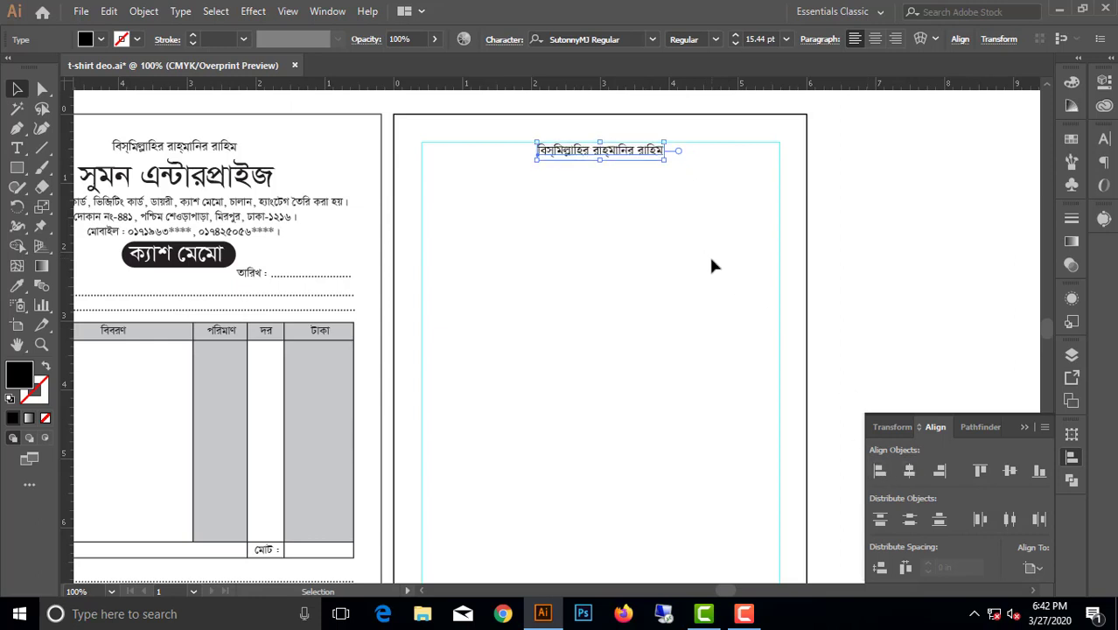
{"action": "left_click", "coordinate": [473, 287]}
{"action": "mouse_move", "coordinate": [484, 291]}
{"action": "left_mouse_down"}
{"action": "mouse_move", "coordinate": [612, 296]}
{"action": "mouse_move", "coordinate": [621, 287]}
{"action": "left_mouse_up"}
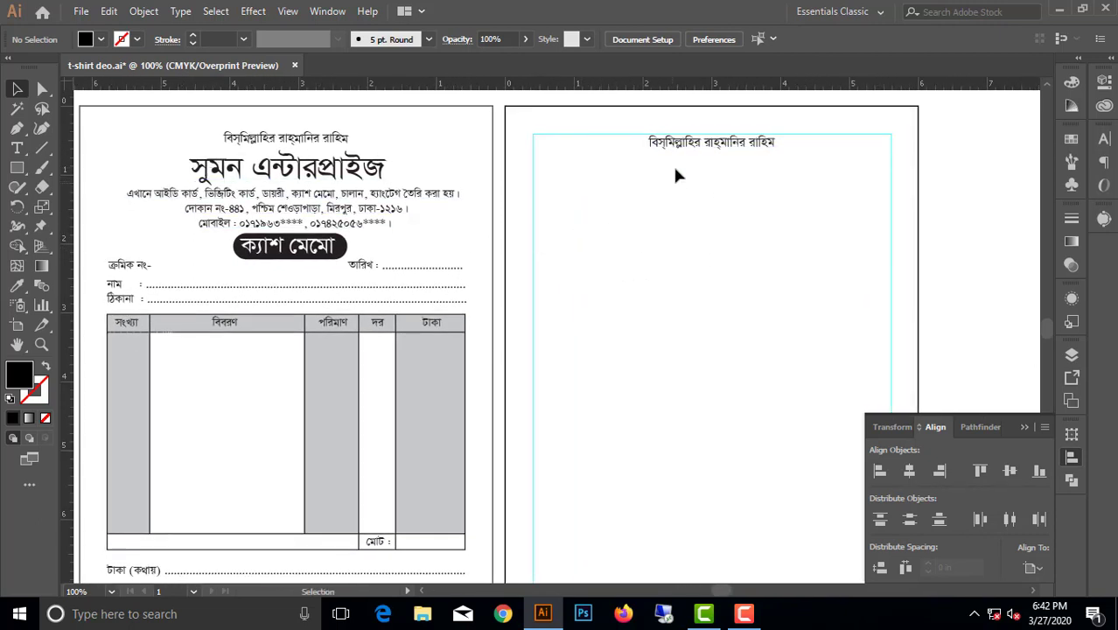
Type the shop name 'সুমন এন্টারপ্রাইজ' as a new line below the opening line
{"action": "left_click", "coordinate": [687, 144]}
{"action": "left_click", "coordinate": [217, 156]}
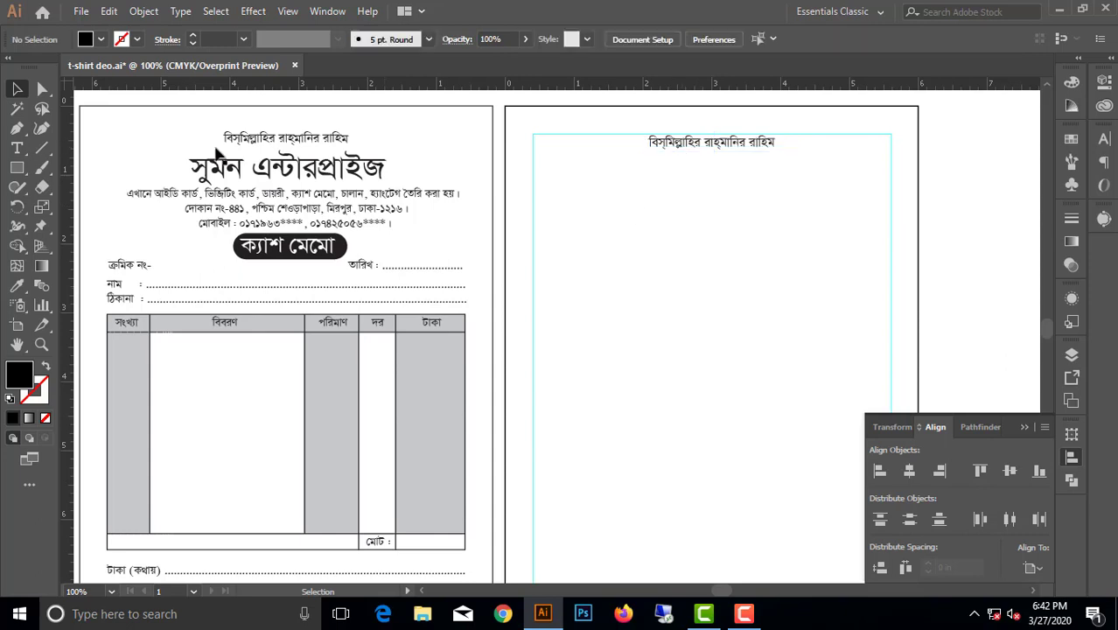
{"action": "left_click", "coordinate": [17, 148]}
{"action": "left_click", "coordinate": [594, 226]}
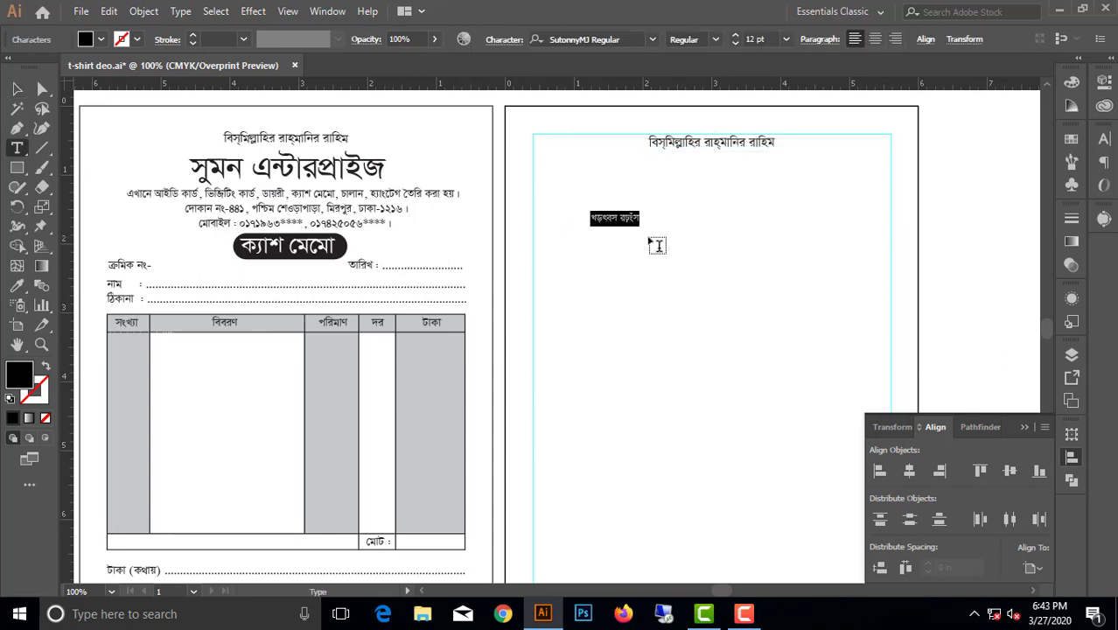
{"action": "type", "text": "সুম"}
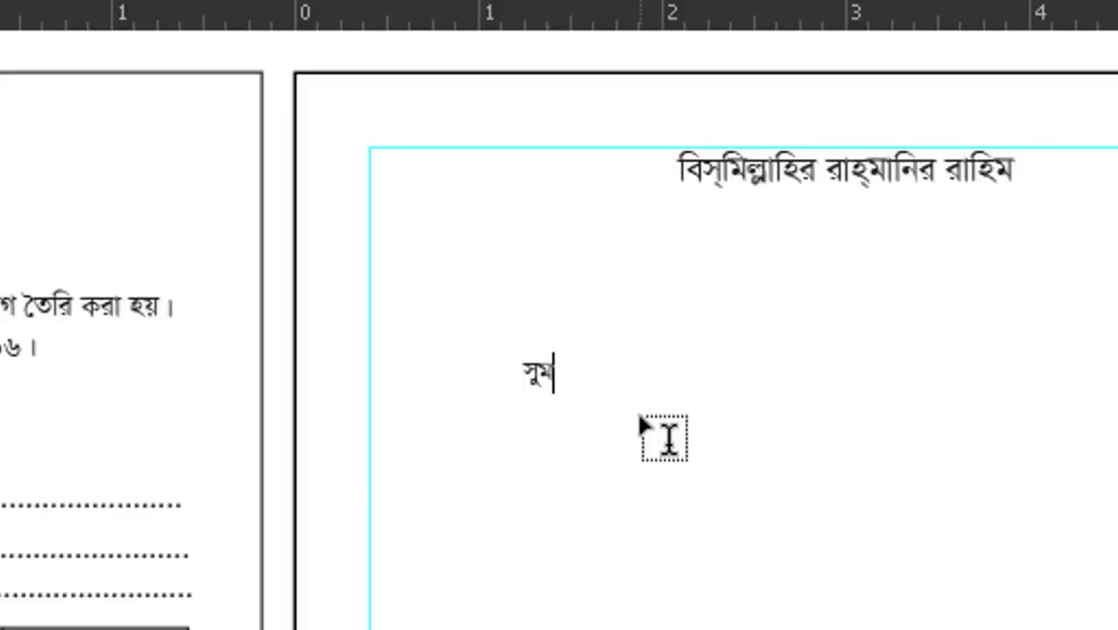
{"action": "type", "text": "ন এন্টার"}
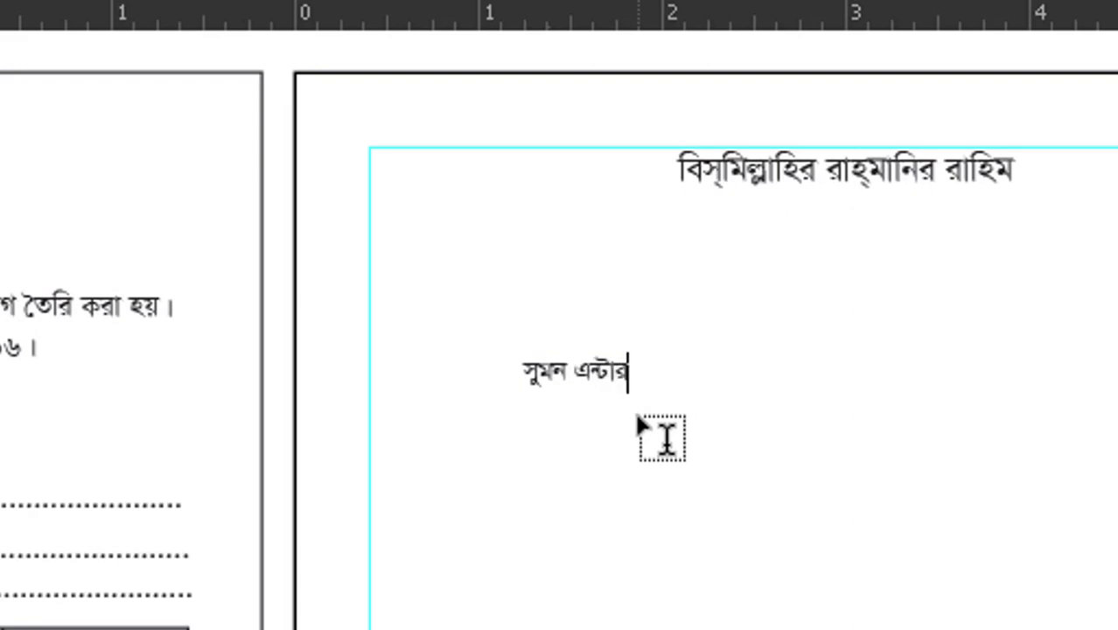
{"action": "type", "text": " প"}
{"action": "key", "text": "BackSpace"}
{"action": "key", "text": "BackSpace"}
{"action": "type", "text": "প্রাই"}
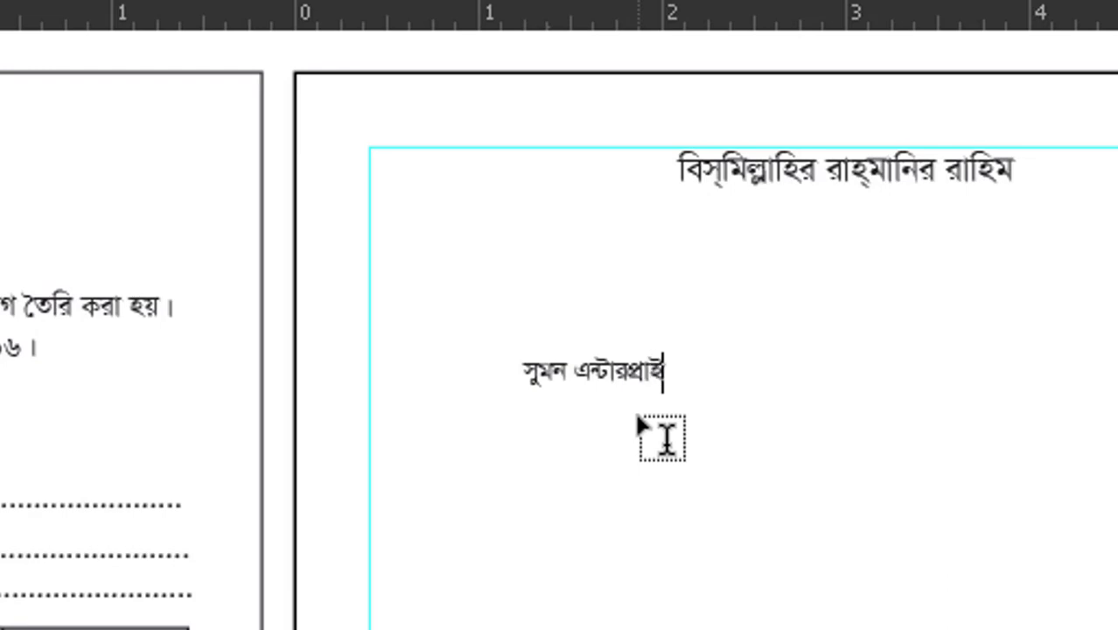
{"action": "type", "text": "জ"}
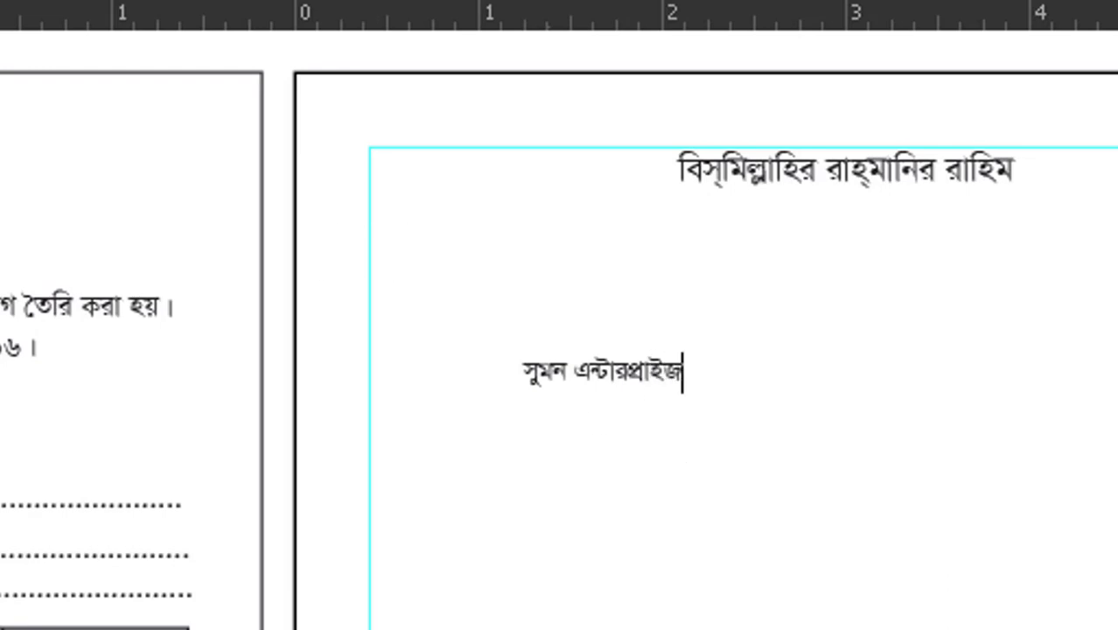
{"action": "key", "text": "Escape"}
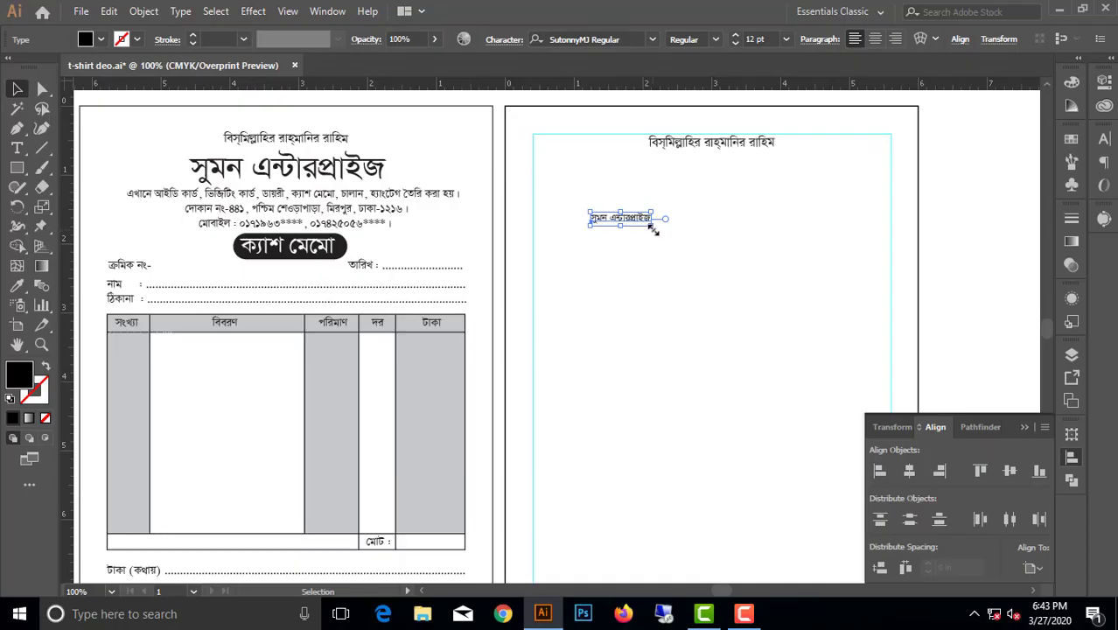
Scale the shop name to about 39 pt and centre it just beneath the opening line
{"action": "mouse_move", "coordinate": [652, 225]}
{"action": "left_mouse_down"}
{"action": "mouse_move", "coordinate": [779, 272]}
{"action": "mouse_move", "coordinate": [818, 250]}
{"action": "left_mouse_up"}
{"action": "left_click_drag", "start_coordinate": [652, 208], "coordinate": [733, 207]}
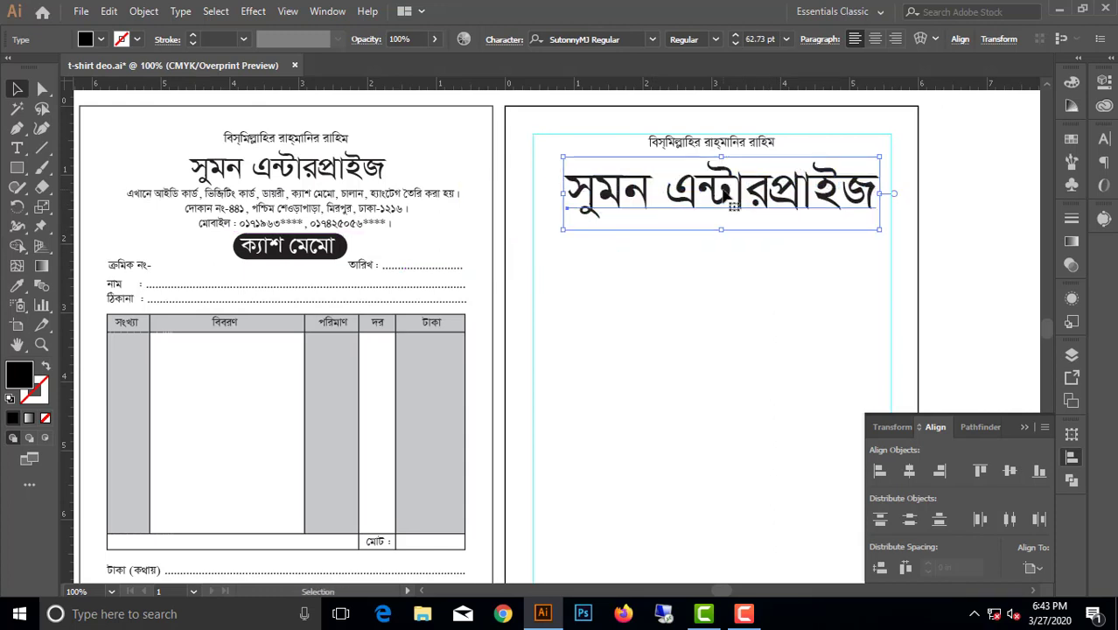
{"action": "left_click_drag", "start_coordinate": [879, 155], "coordinate": [836, 166]}
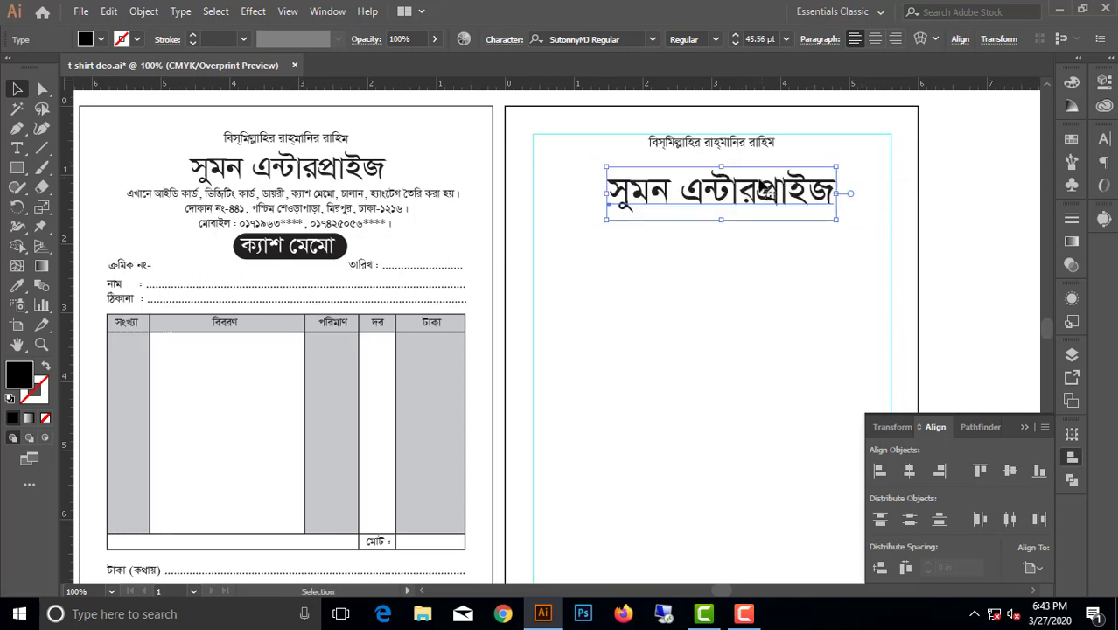
{"action": "left_click", "coordinate": [908, 477]}
{"action": "left_click_drag", "start_coordinate": [751, 211], "coordinate": [769, 172]}
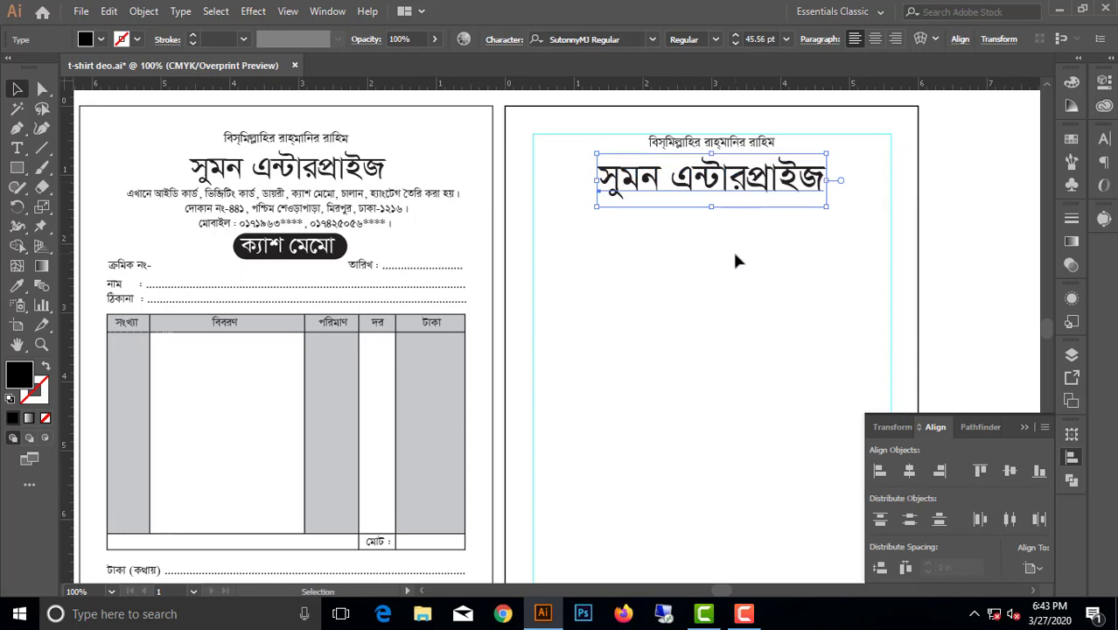
{"action": "left_click", "coordinate": [733, 249]}
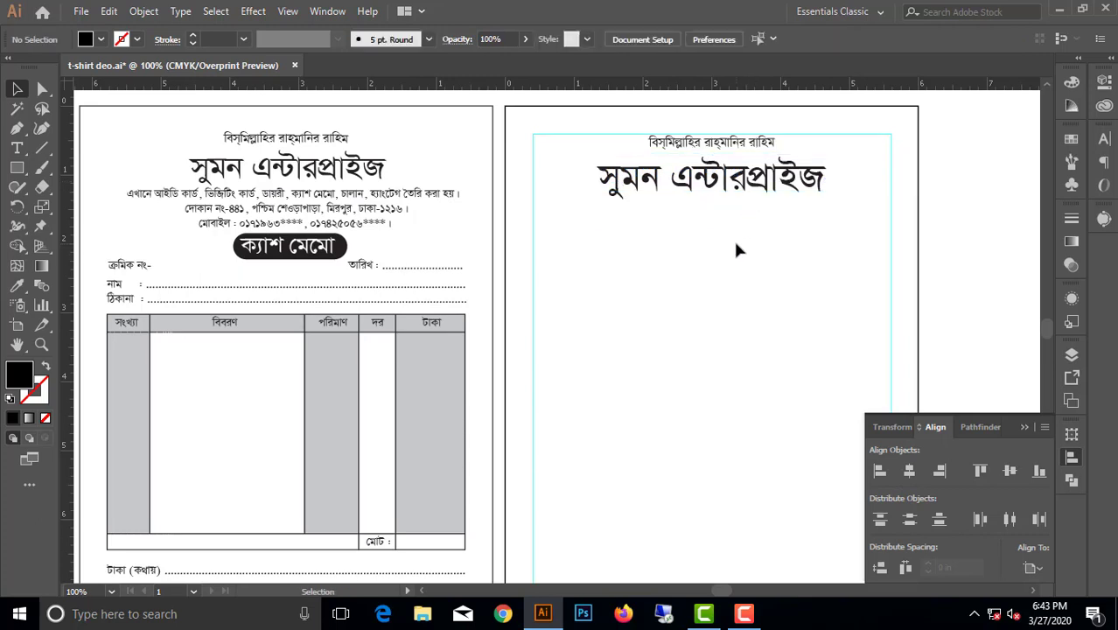
{"action": "left_click", "coordinate": [723, 191]}
{"action": "left_click_drag", "start_coordinate": [827, 155], "coordinate": [805, 158]}
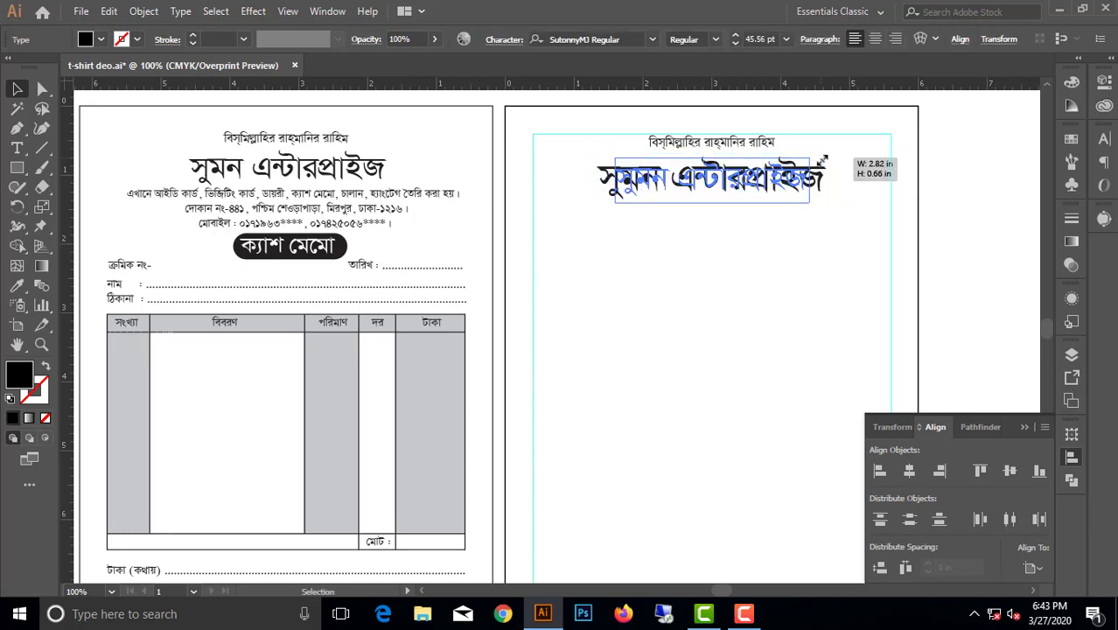
{"action": "left_click_drag", "start_coordinate": [805, 201], "coordinate": [811, 211]}
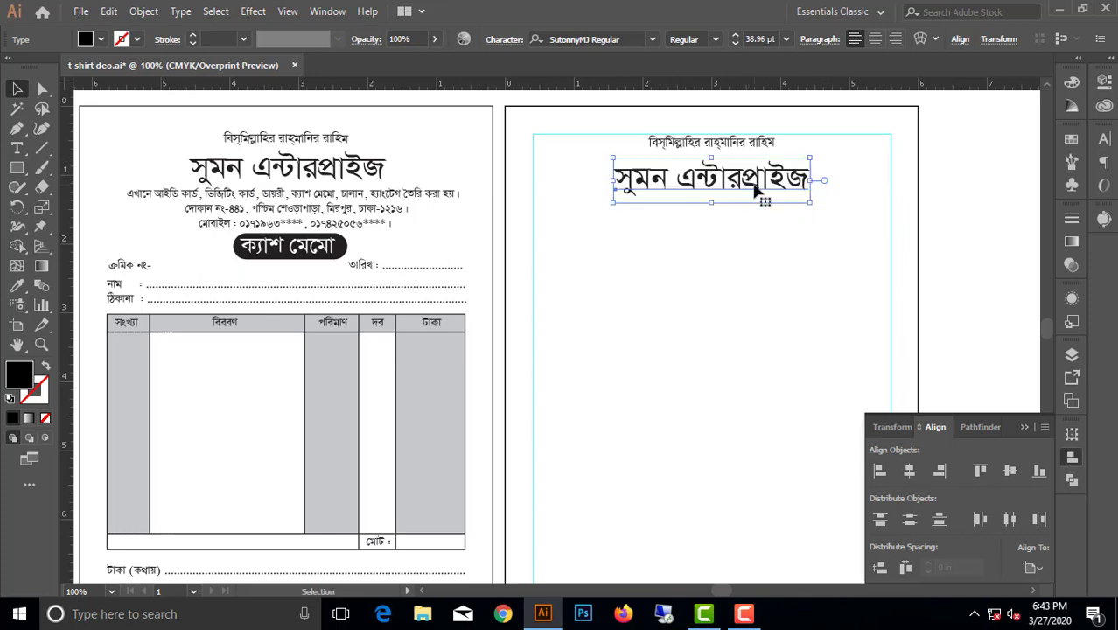
{"action": "key", "text": "Up"}
{"action": "key", "text": "Up"}
{"action": "key", "text": "Up"}
{"action": "key", "text": "Up"}
{"action": "key", "text": "Up"}
{"action": "key", "text": "Up"}
{"action": "key", "text": "Up"}
{"action": "key", "text": "Up"}
{"action": "key", "text": "Up"}
{"action": "key", "text": "Up"}
{"action": "key", "text": "Up"}
{"action": "key", "text": "Up"}
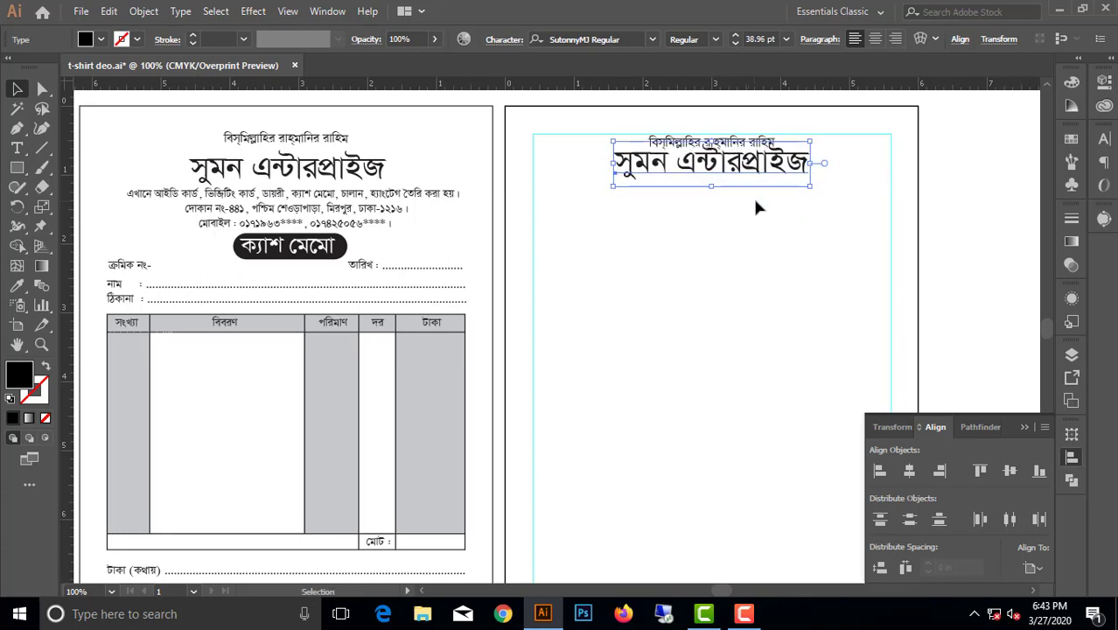
{"action": "key", "text": "Down"}
{"action": "key", "text": "Down"}
{"action": "key", "text": "Down"}
{"action": "key", "text": "Down"}
{"action": "key", "text": "Down"}
{"action": "key", "text": "Down"}
{"action": "key", "text": "Down"}
{"action": "key", "text": "Down"}
{"action": "key", "text": "Down"}
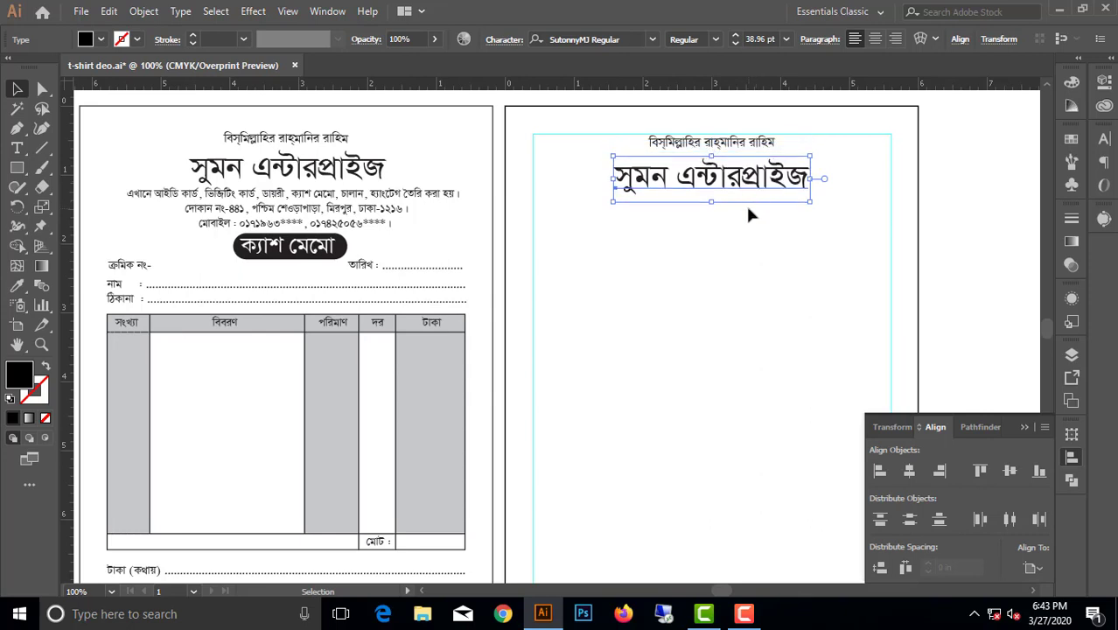
{"action": "key", "text": "Up"}
{"action": "key", "text": "Up"}
{"action": "key", "text": "Up"}
{"action": "key", "text": "Up"}
{"action": "key", "text": "Up"}
{"action": "key", "text": "Up"}
{"action": "left_click", "coordinate": [734, 253]}
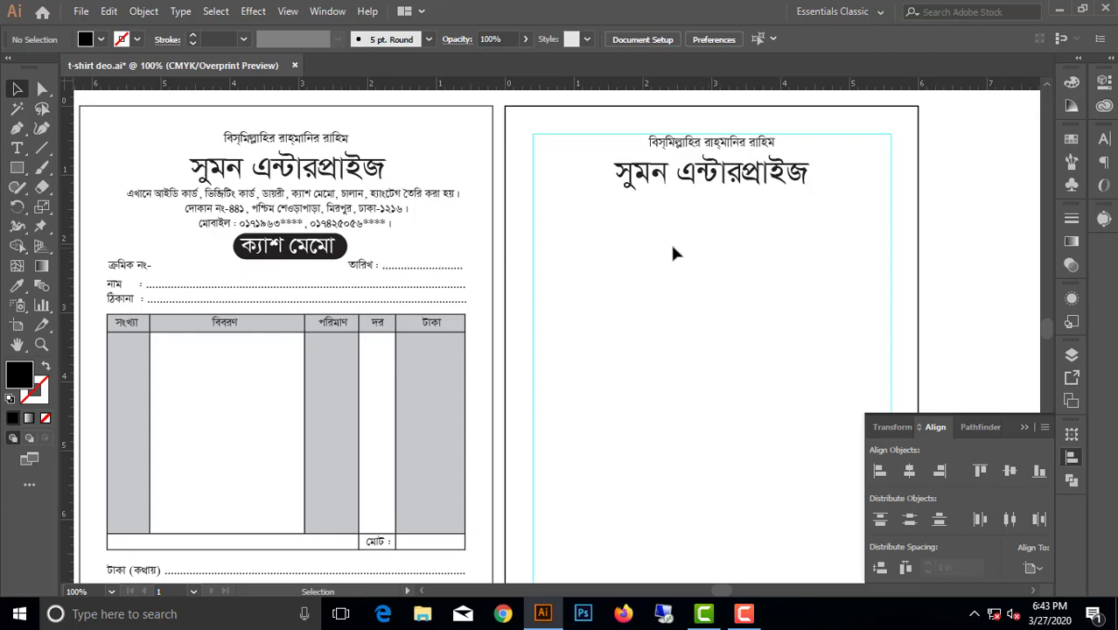
Type the services sentence listing ID cards, visiting cards, diaries, cash memos, challans and hang tags
{"action": "left_click", "coordinate": [16, 148]}
{"action": "left_click", "coordinate": [564, 249]}
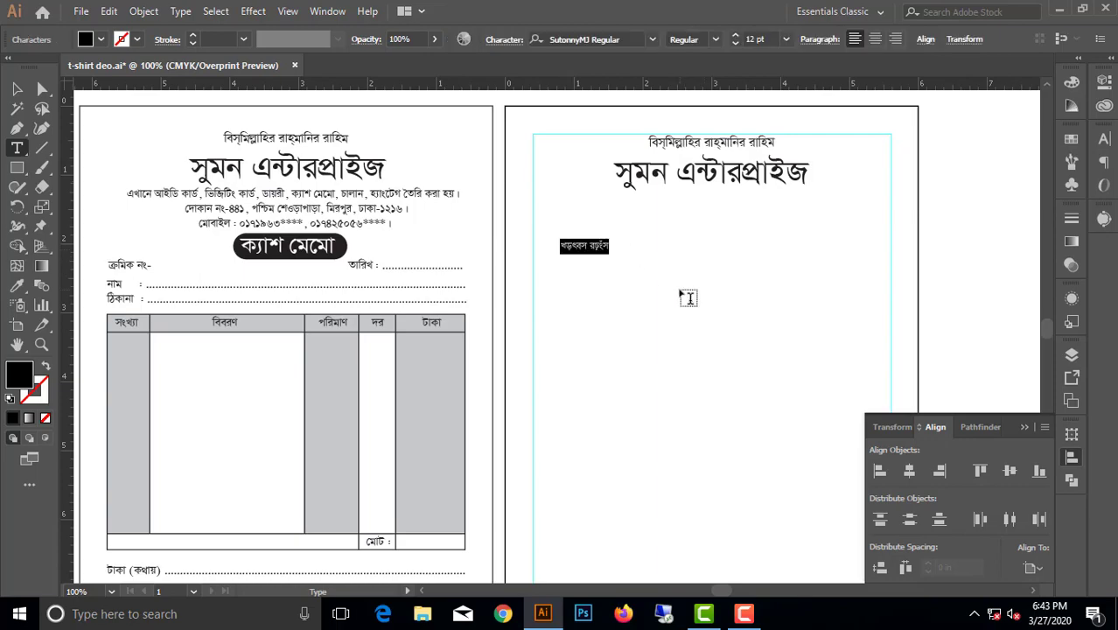
{"action": "type", "text": "এখা"}
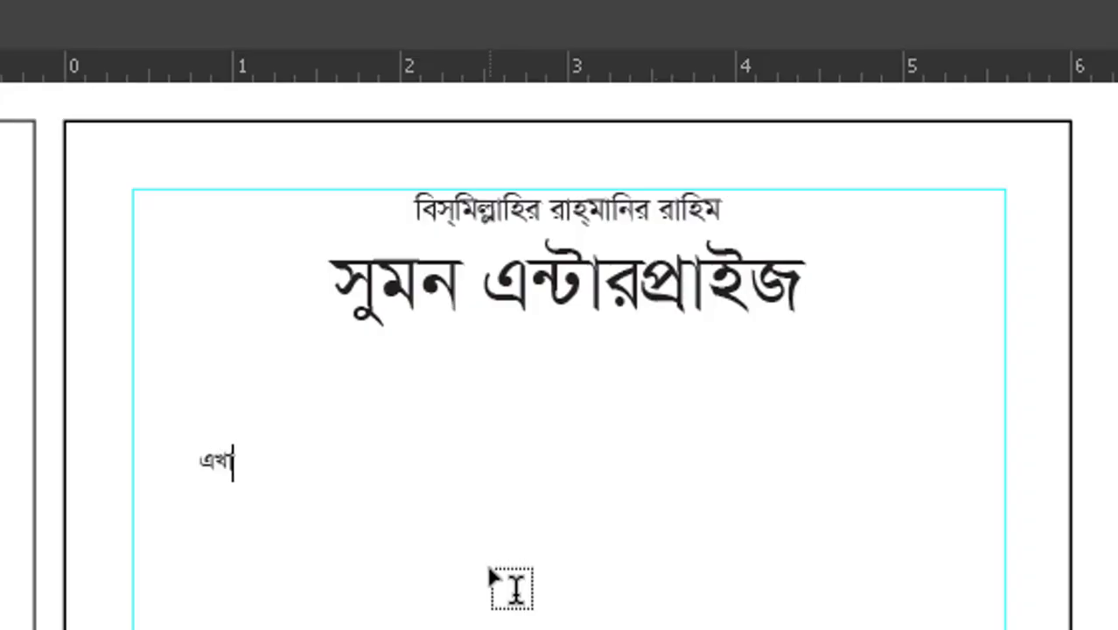
{"action": "type", "text": "নে "}
{"action": "type", "text": "আ"}
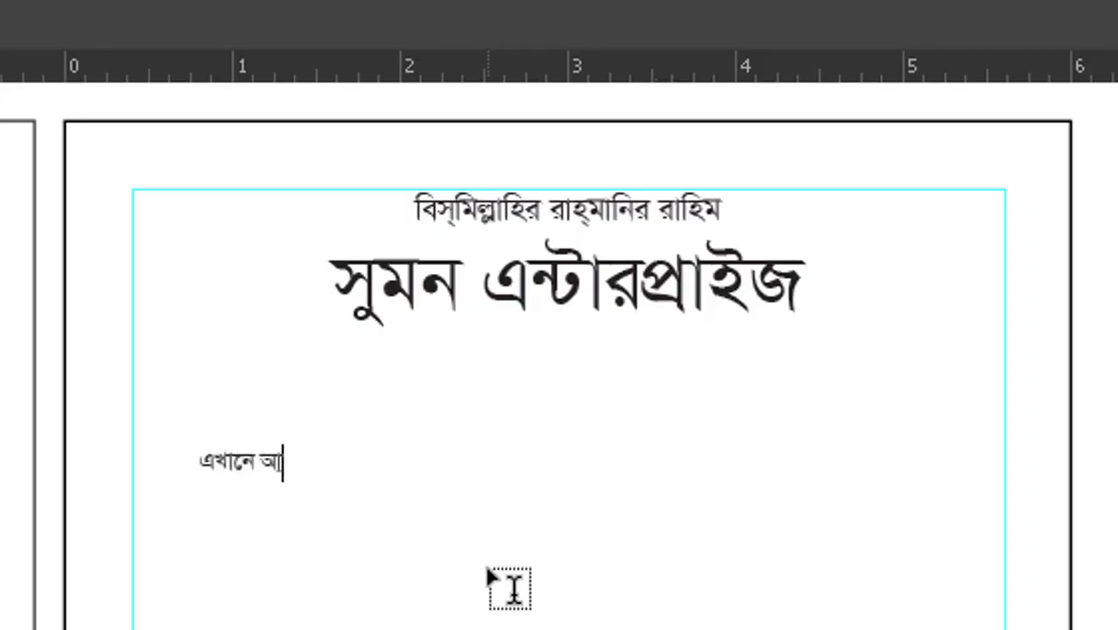
{"action": "type", "text": "ইডি "}
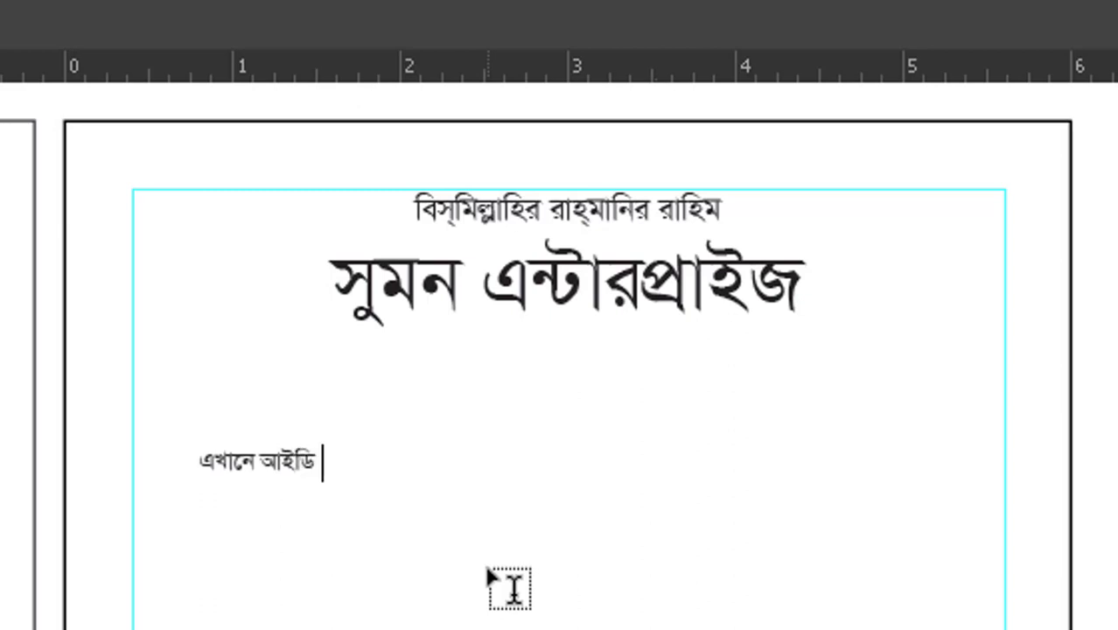
{"action": "type", "text": "কাডর্, ি"}
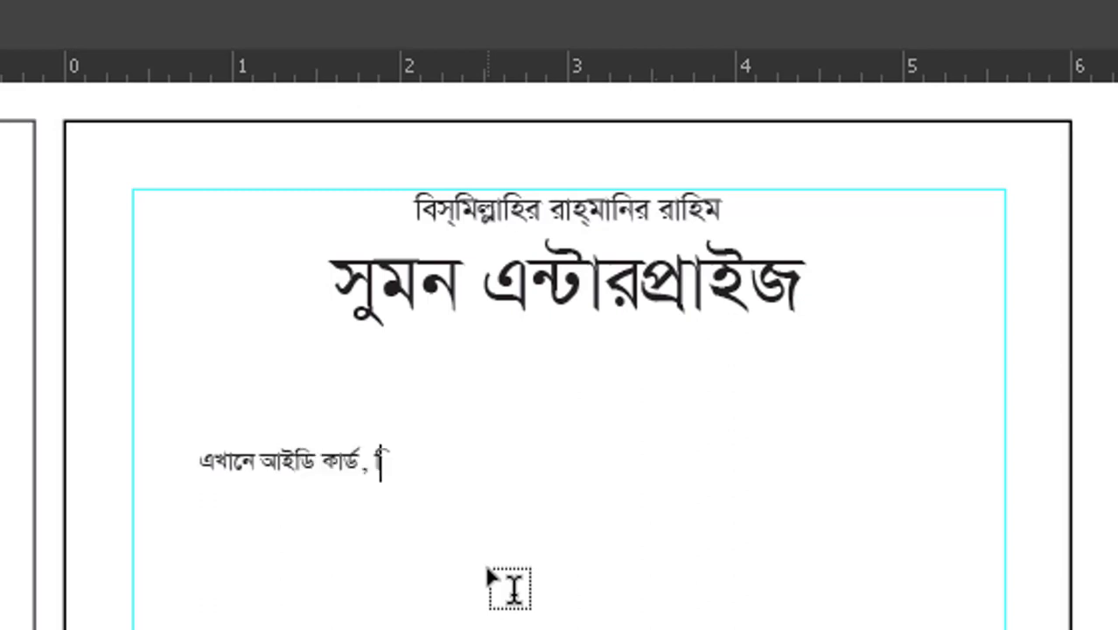
{"action": "type", "text": "ভজিটিং কা"}
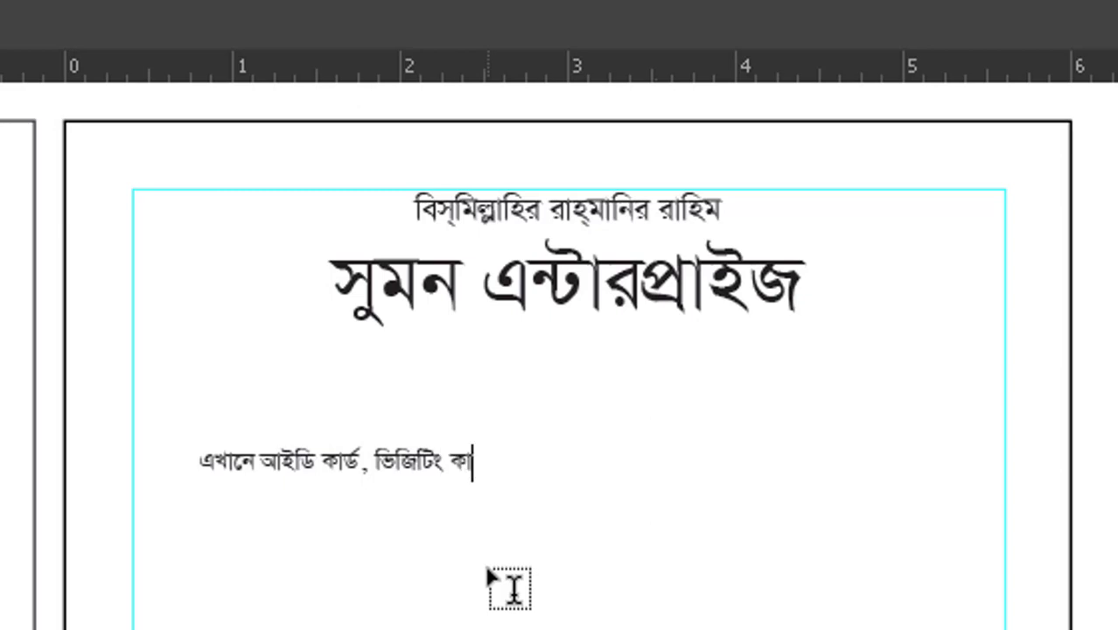
{"action": "type", "text": "র্ড,"}
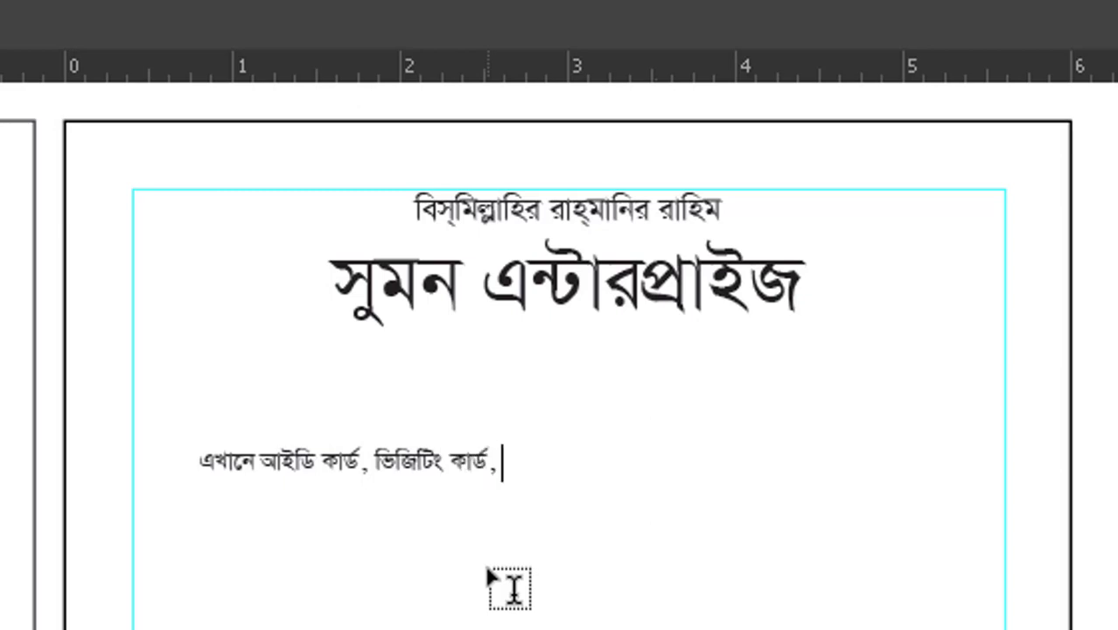
{"action": "type", "text": " ডায়রী,"}
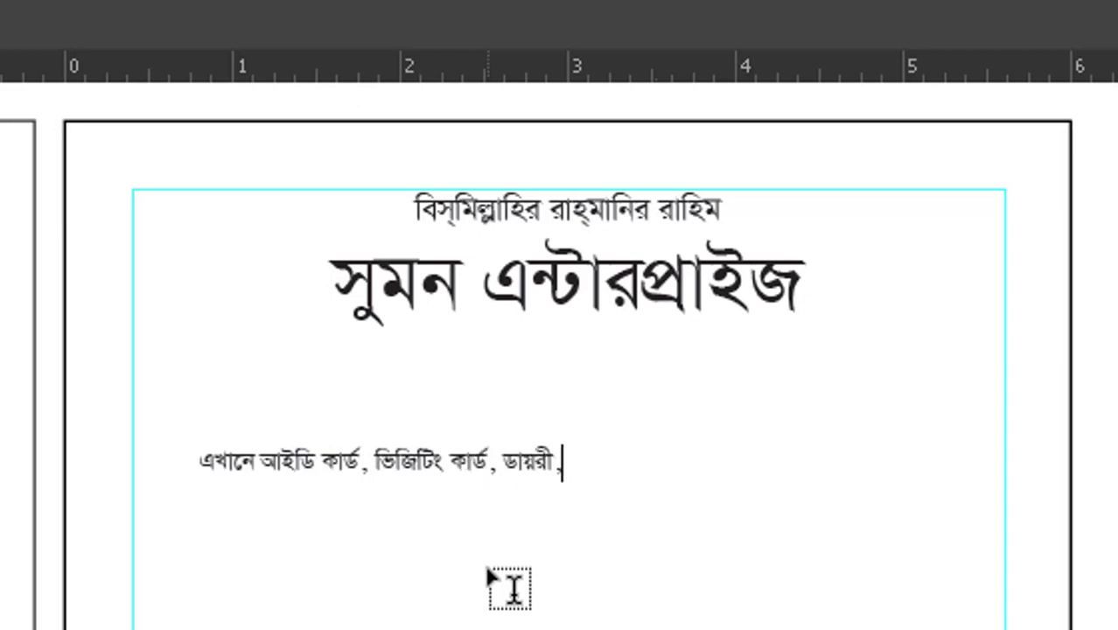
{"action": "type", "text": " ক্যাশ "}
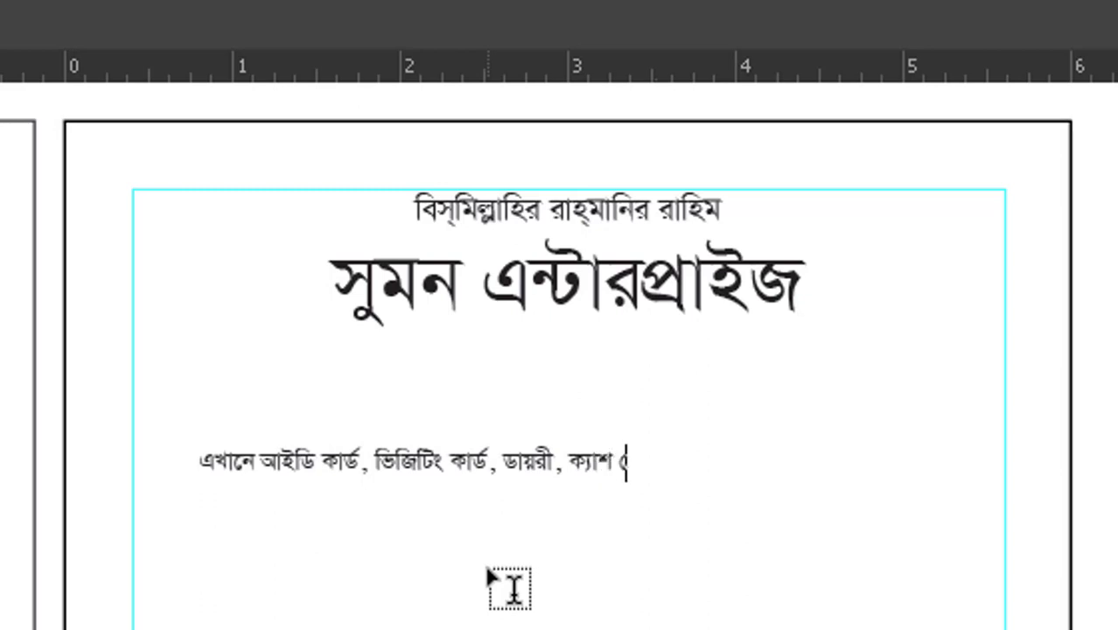
{"action": "type", "text": "মেমো, চ"}
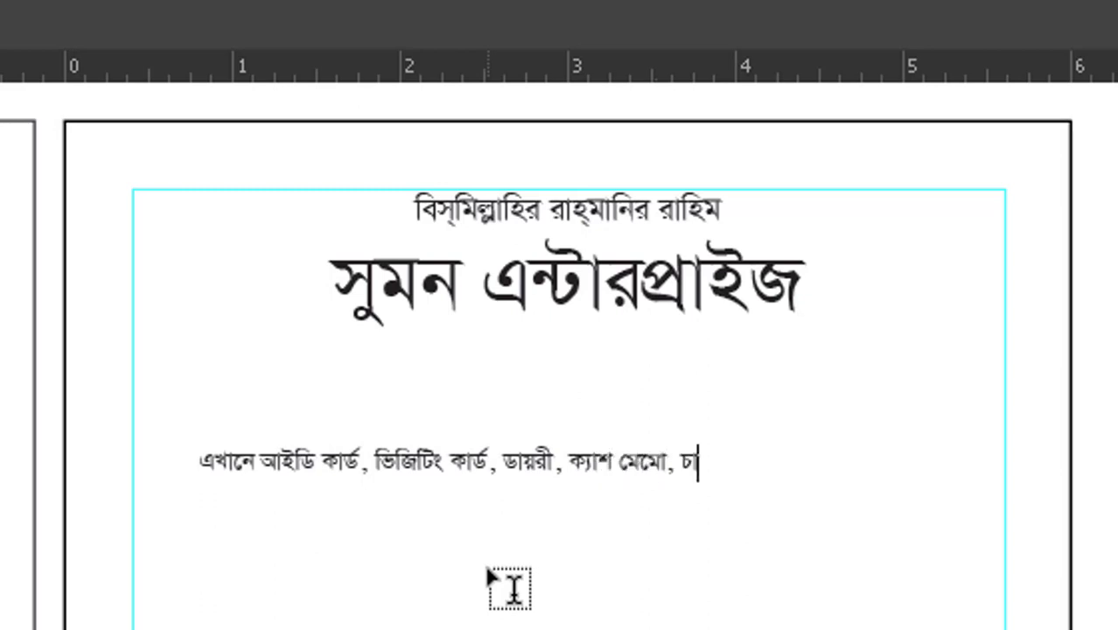
{"action": "type", "text": "ালান, হ্যা"}
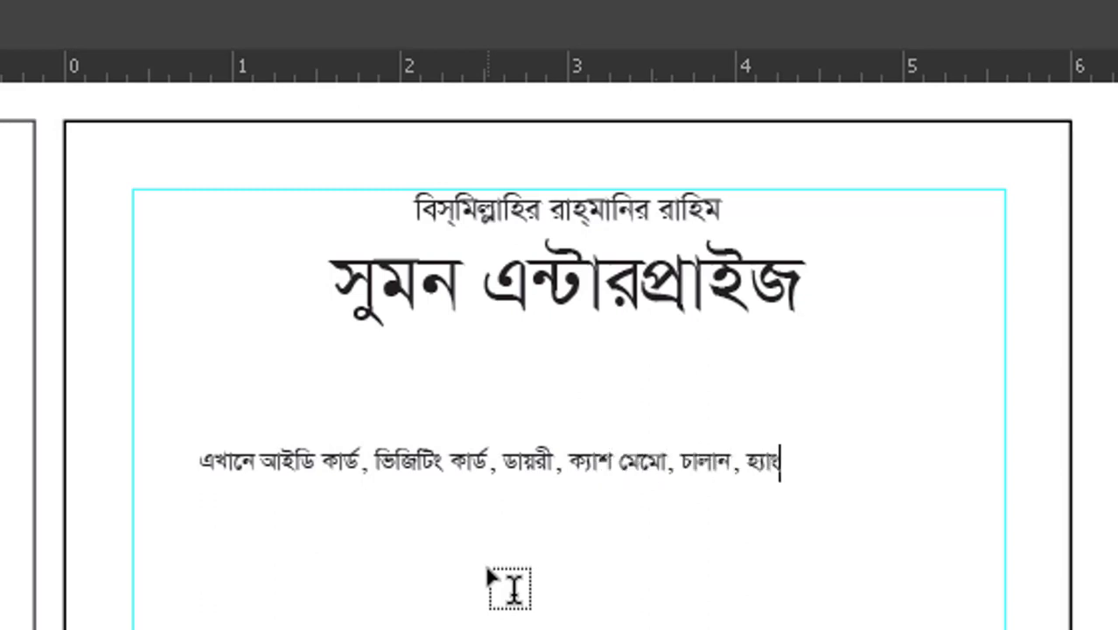
{"action": "type", "text": "ংটেগ "}
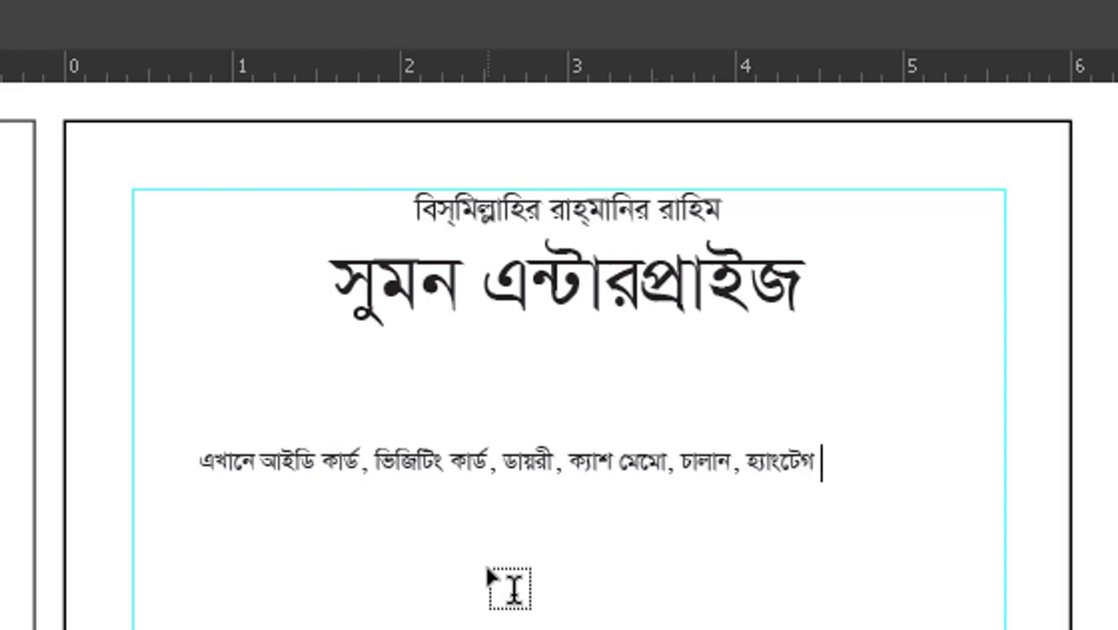
{"action": "type", "text": "তৈরি কর"}
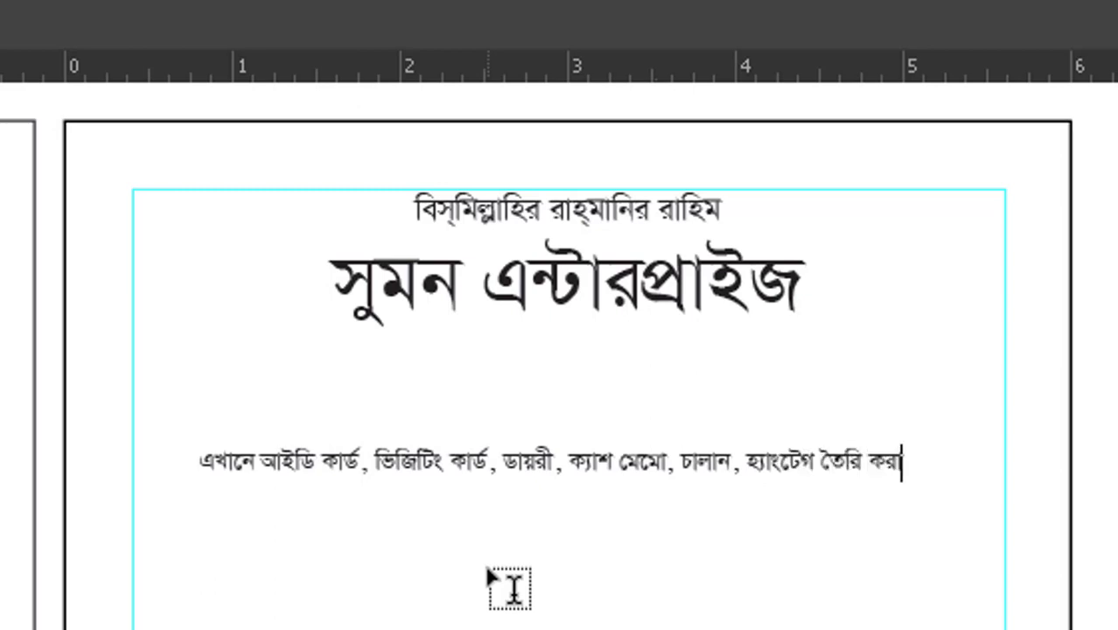
{"action": "type", "text": "া হয়।"}
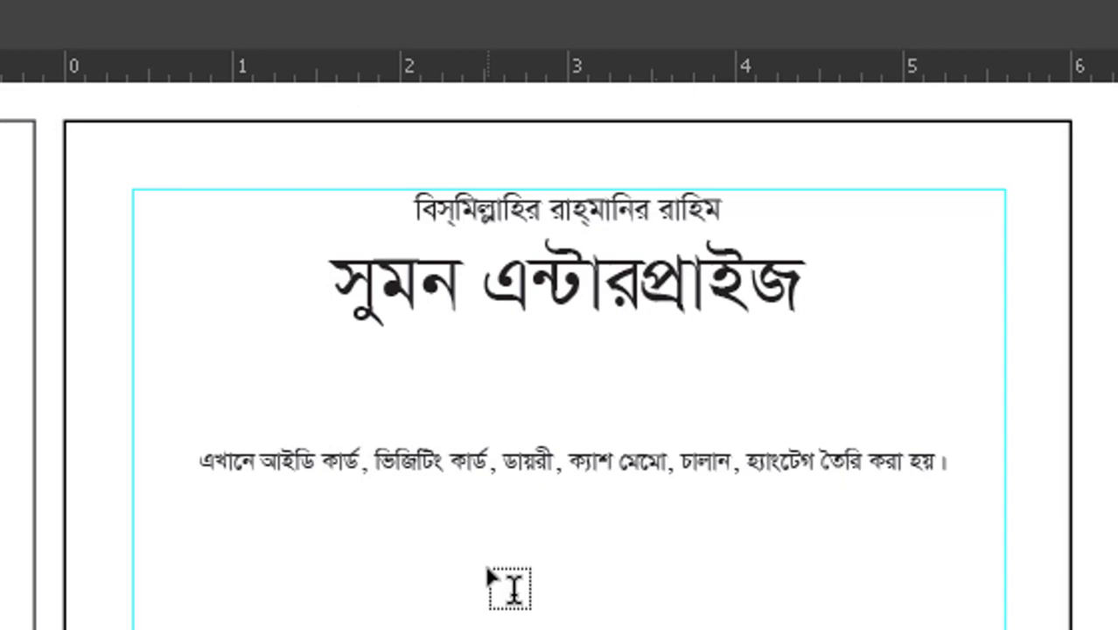
{"action": "key", "text": "Return"}
Add the shop's address line followed by the mobile label and phone numbers
{"action": "type", "text": "দো"}
{"action": "type", "text": "কান নয"}
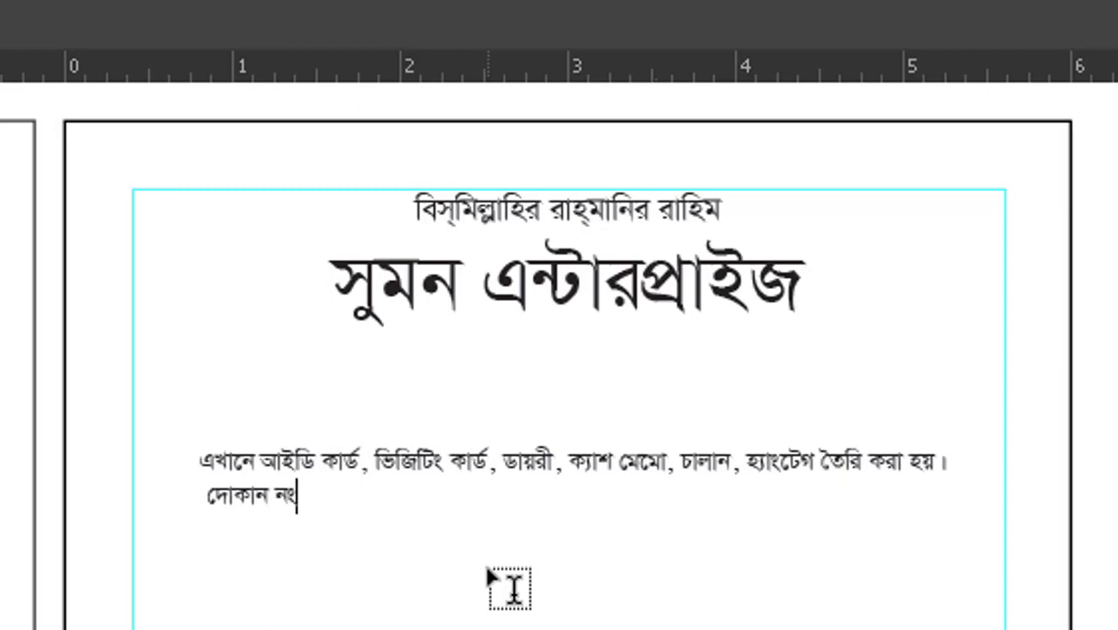
{"action": "type", "text": "-৪"}
{"action": "type", "text": "৪১"}
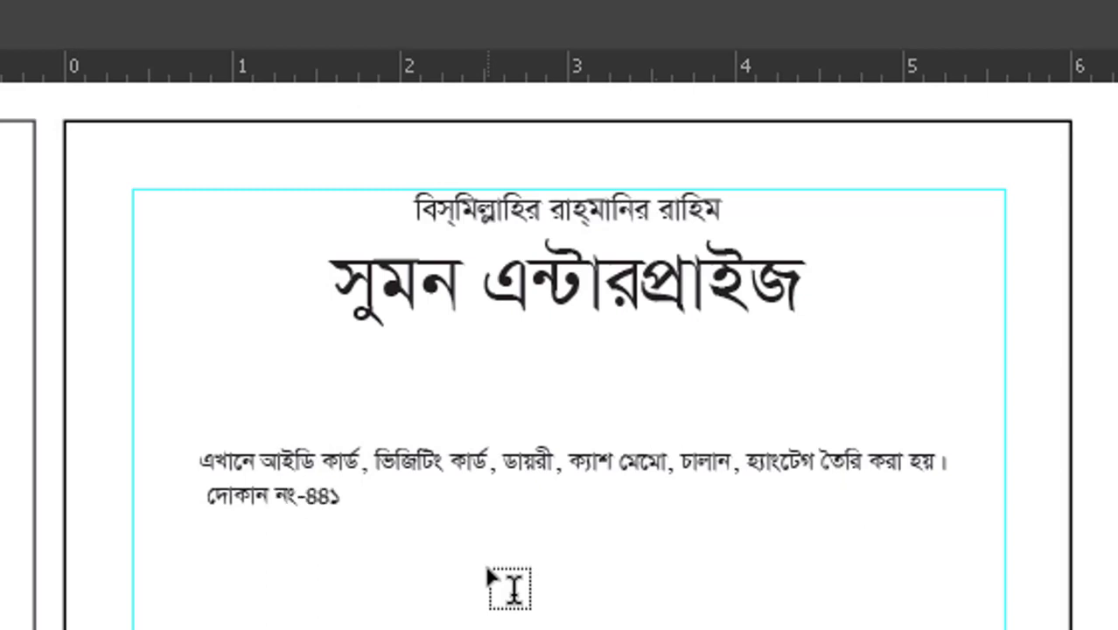
{"action": "type", "text": ", পশ্চি"}
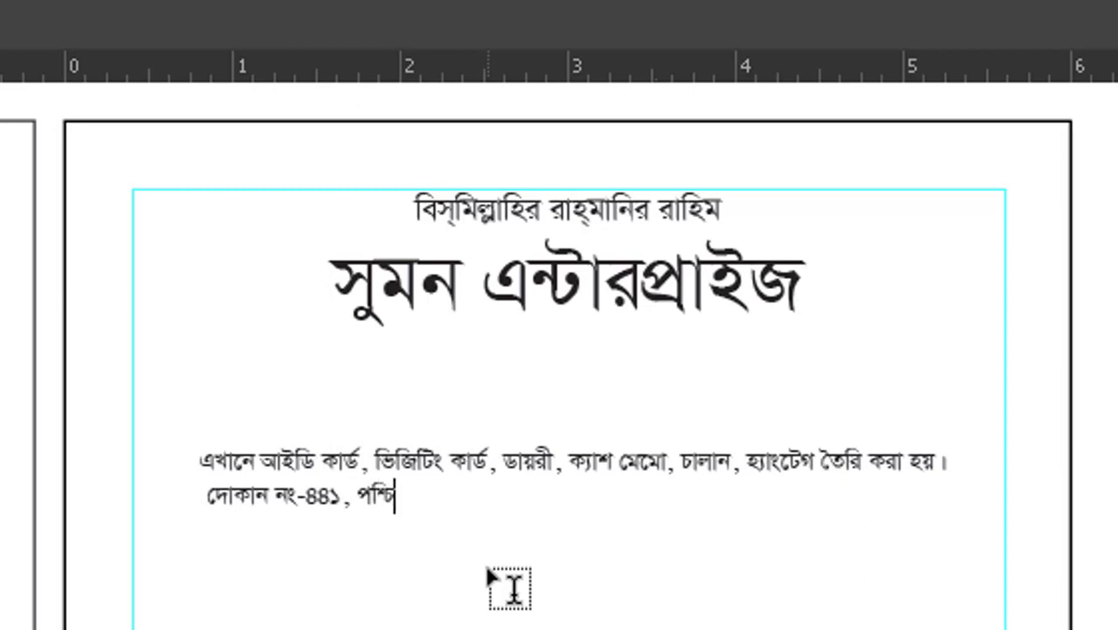
{"action": "type", "text": "ম"}
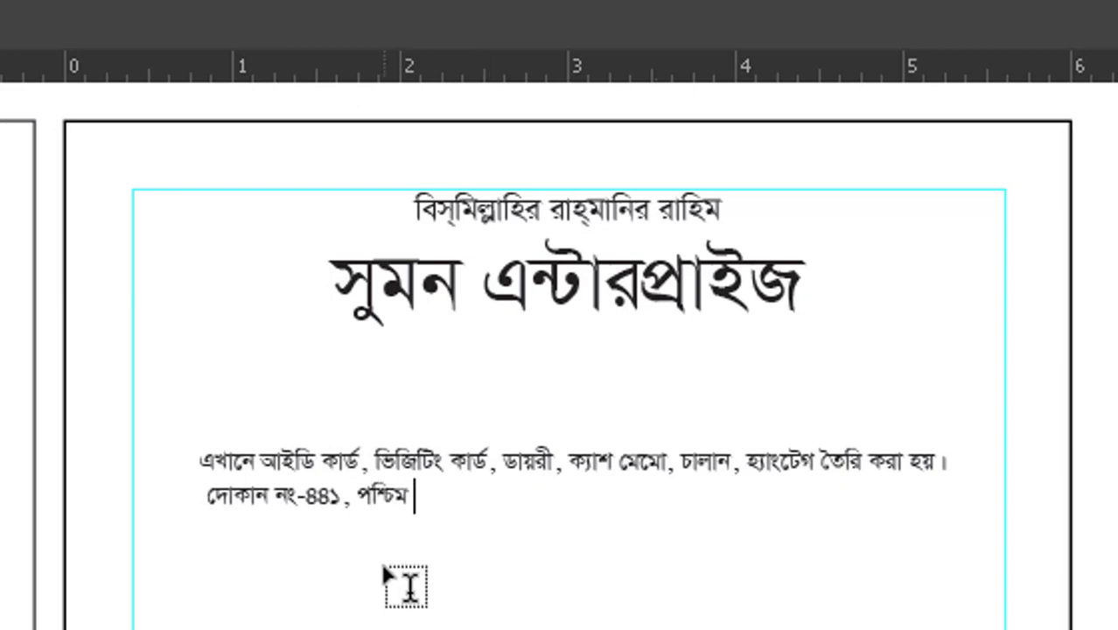
{"action": "type", "text": " ে"}
{"action": "type", "text": "শও"}
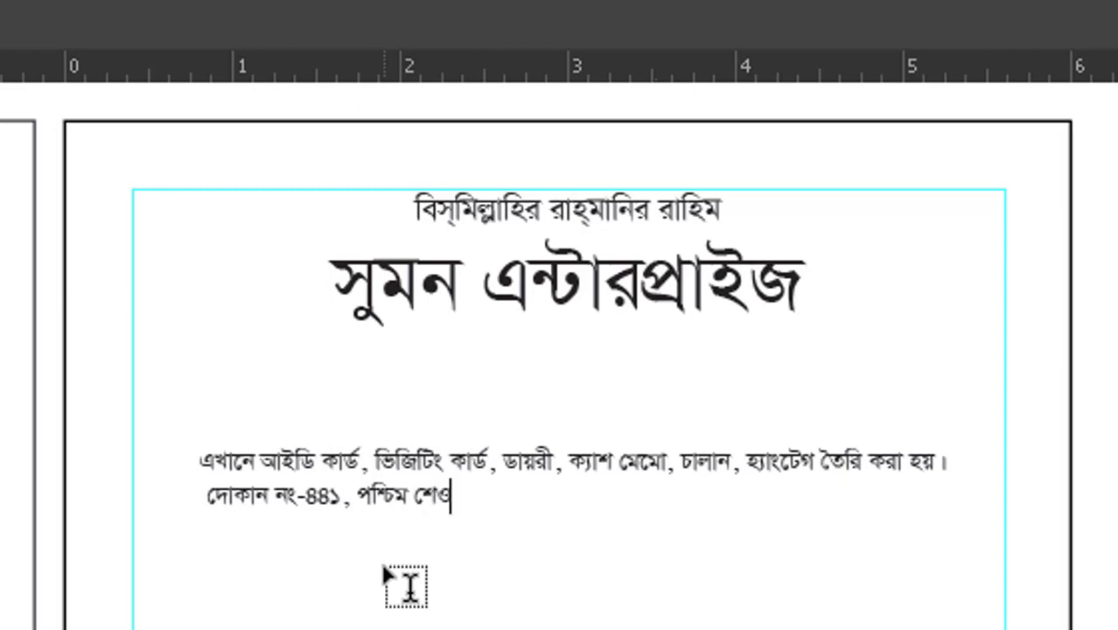
{"action": "type", "text": "ড়াপাড়া,"}
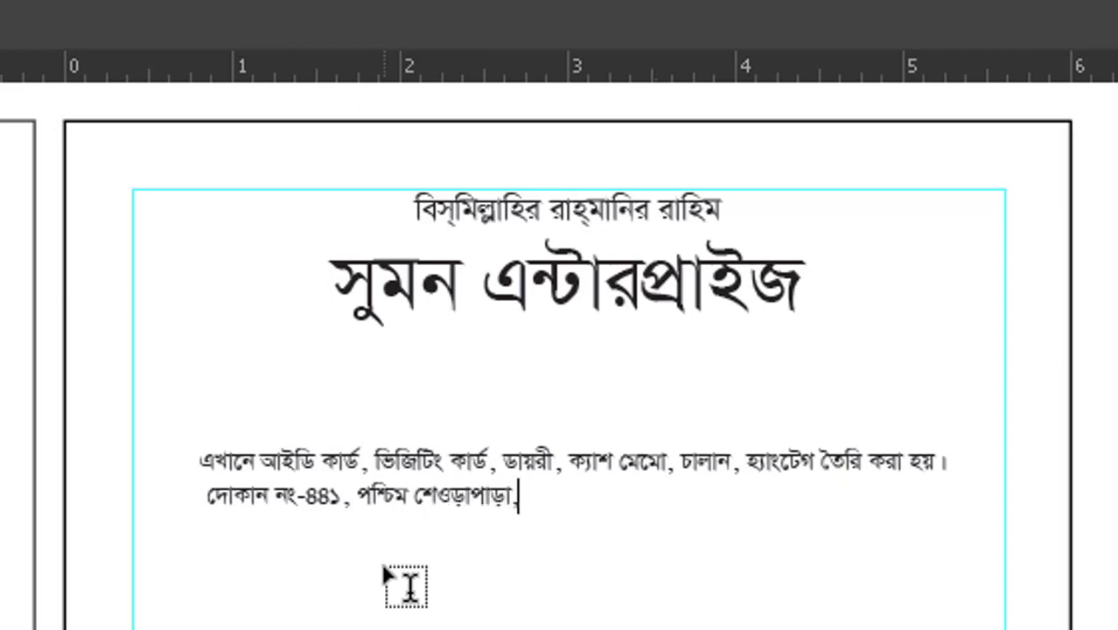
{"action": "type", "text": " মিরপু"}
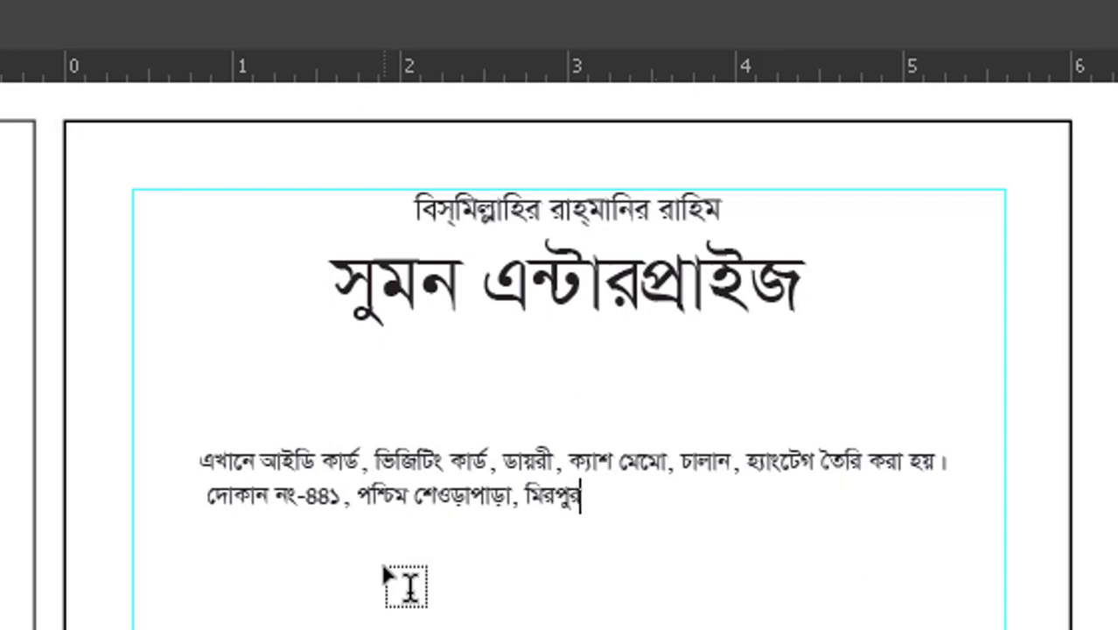
{"action": "type", "text": "র, ঢ"}
{"action": "type", "text": "াকা"}
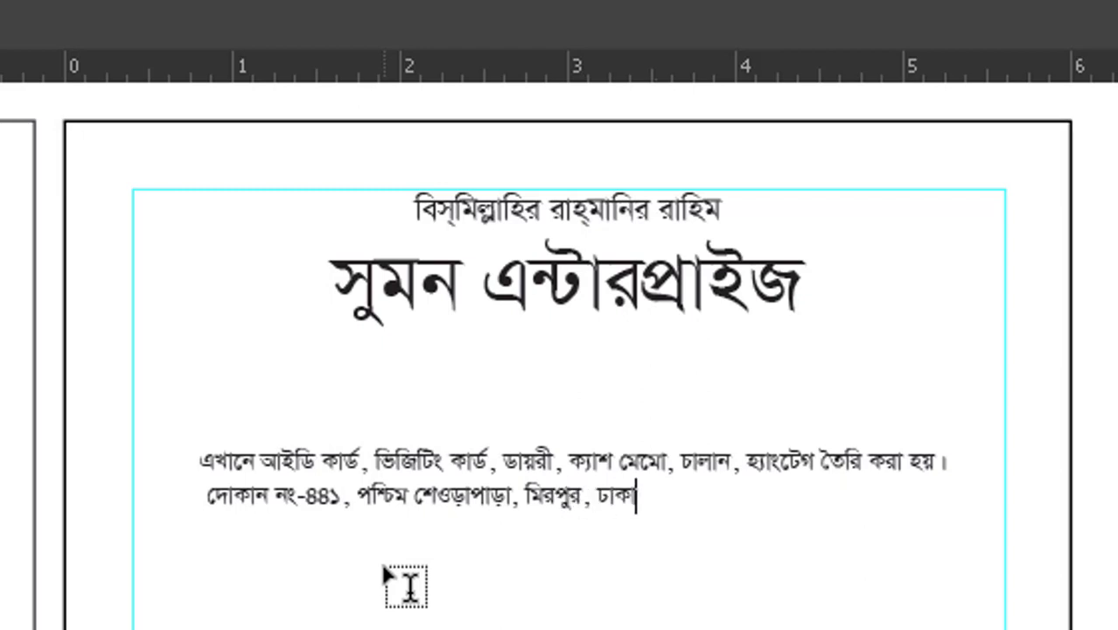
{"action": "type", "text": "-"}
{"action": "type", "text": "১২১৬"}
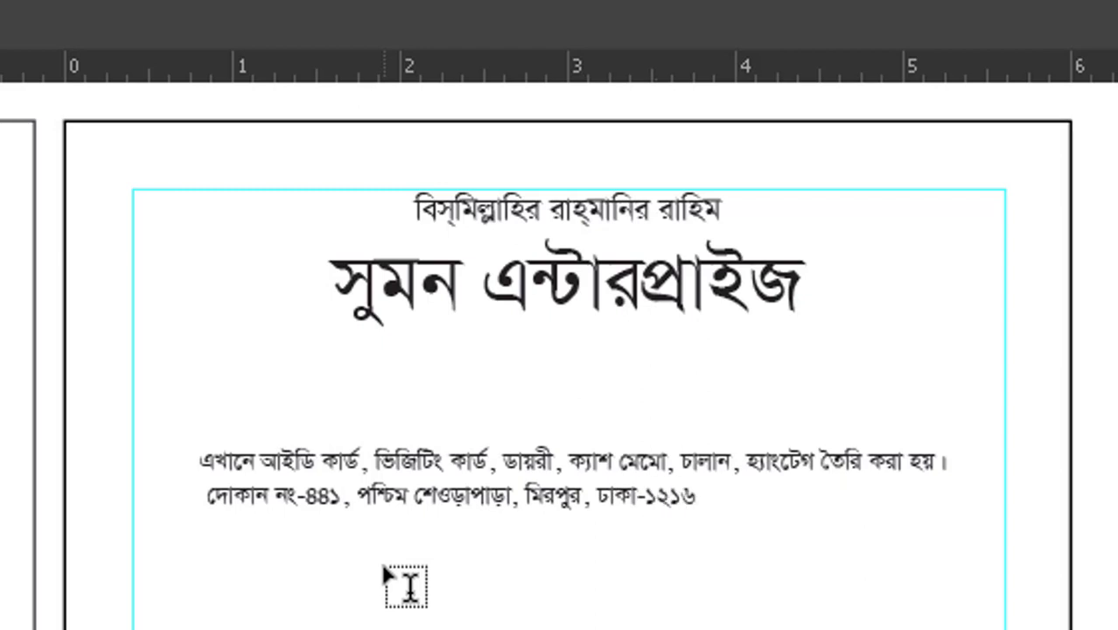
{"action": "type", "text": " ।"}
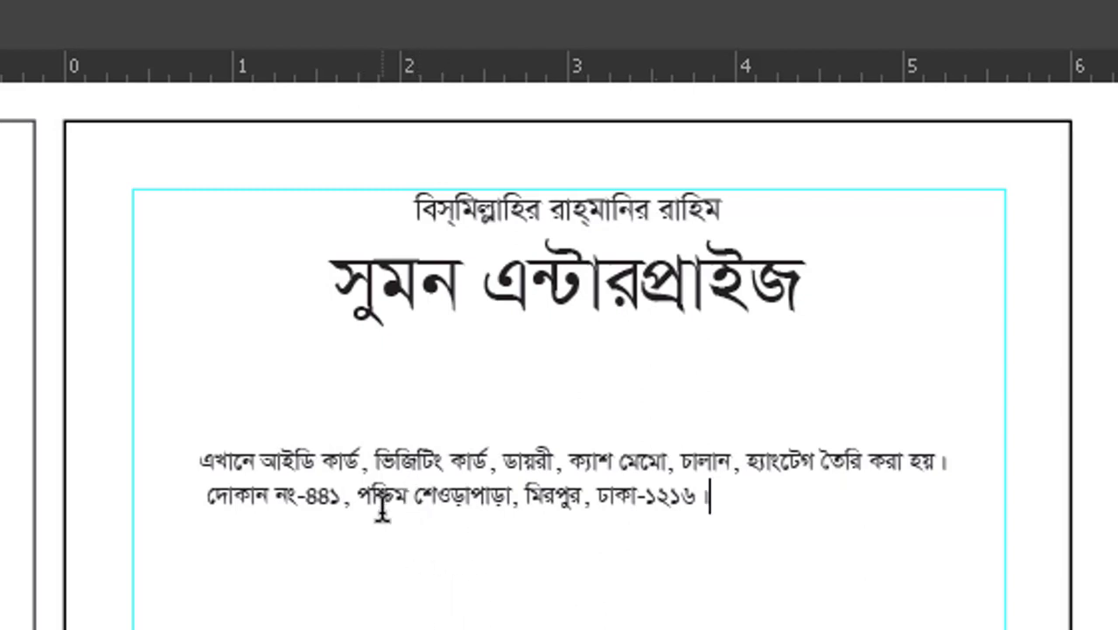
{"action": "type", "text": "মো"}
{"action": "type", "text": "বাইল : "}
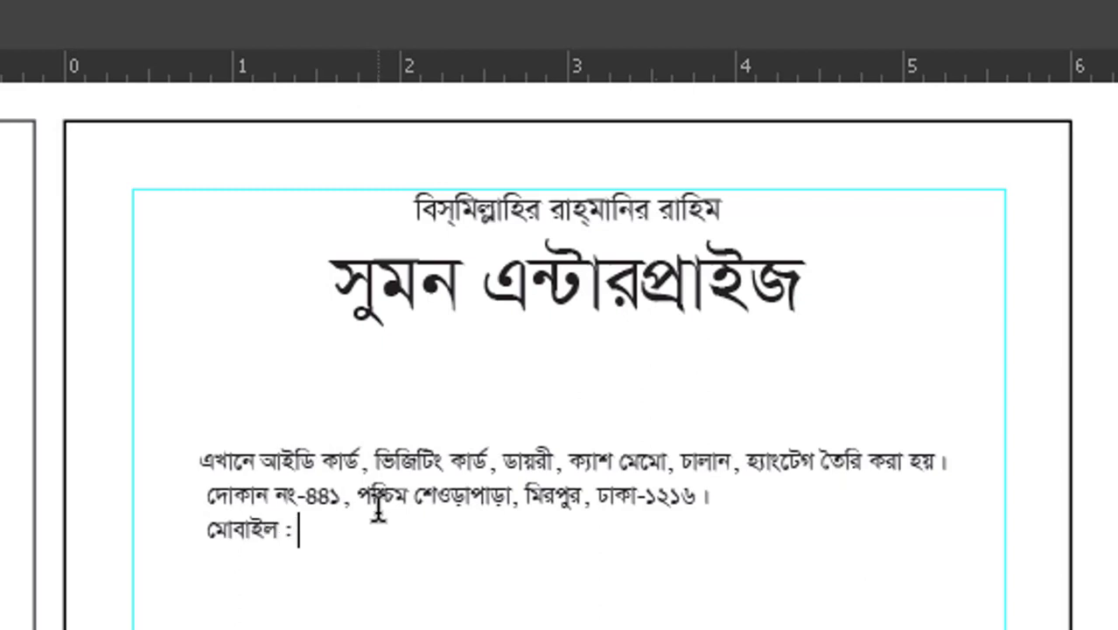
{"action": "type", "text": "১"}
{"action": "key", "text": "BackSpace"}
{"action": "type", "text": "০১৭"}
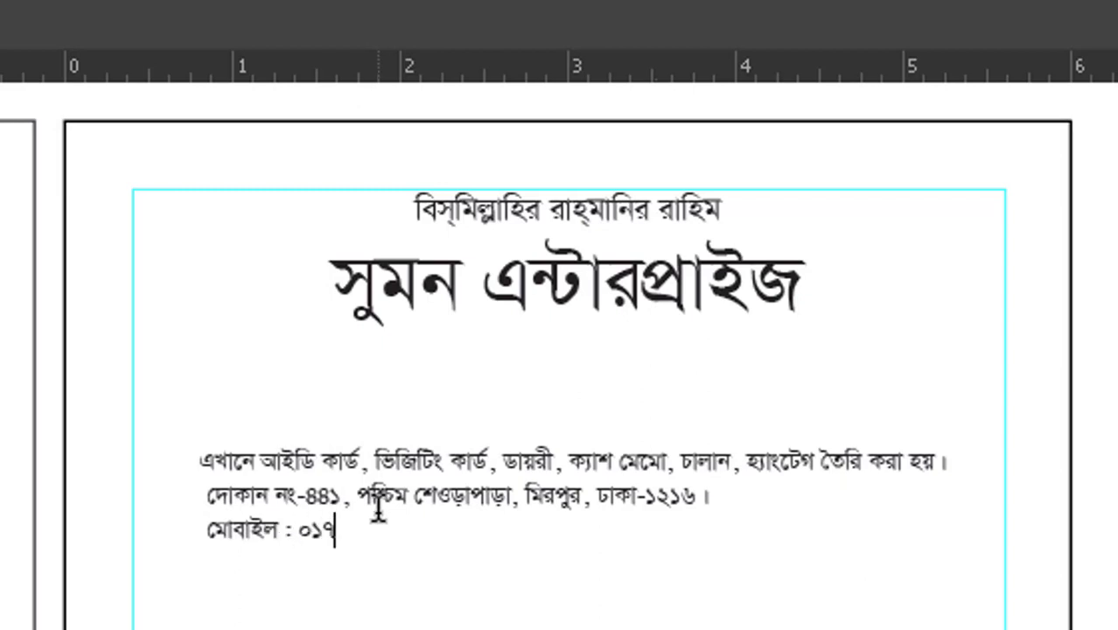
{"action": "type", "text": "১৯৬"}
{"action": "type", "text": "৩"}
{"action": "type", "text": "******"}
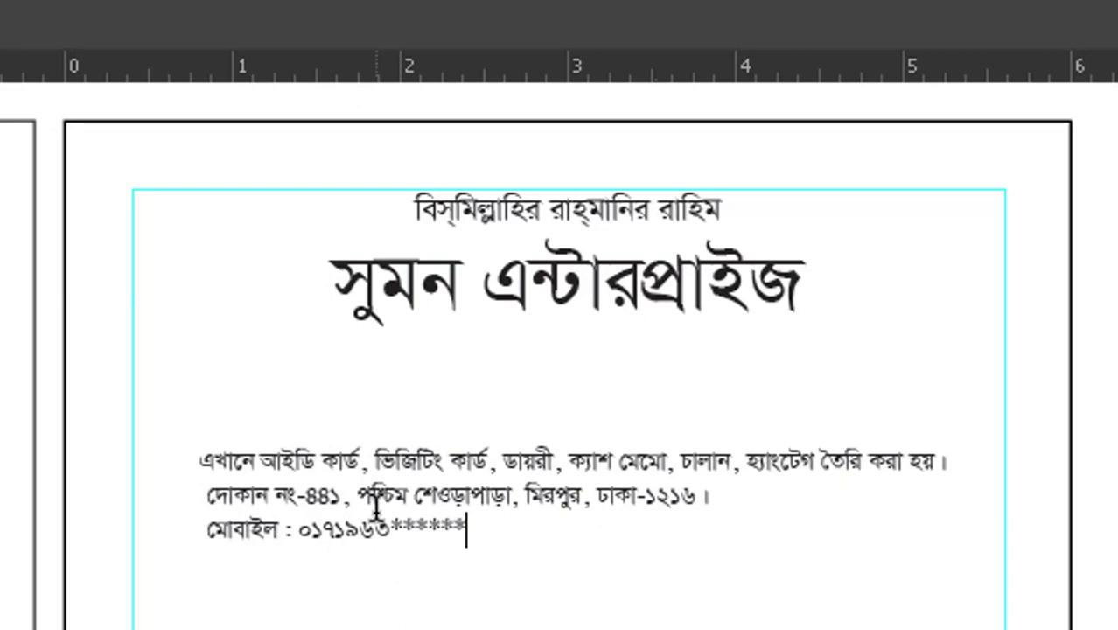
{"action": "type", "text": " , ০১"}
{"action": "type", "text": "৬৪২"}
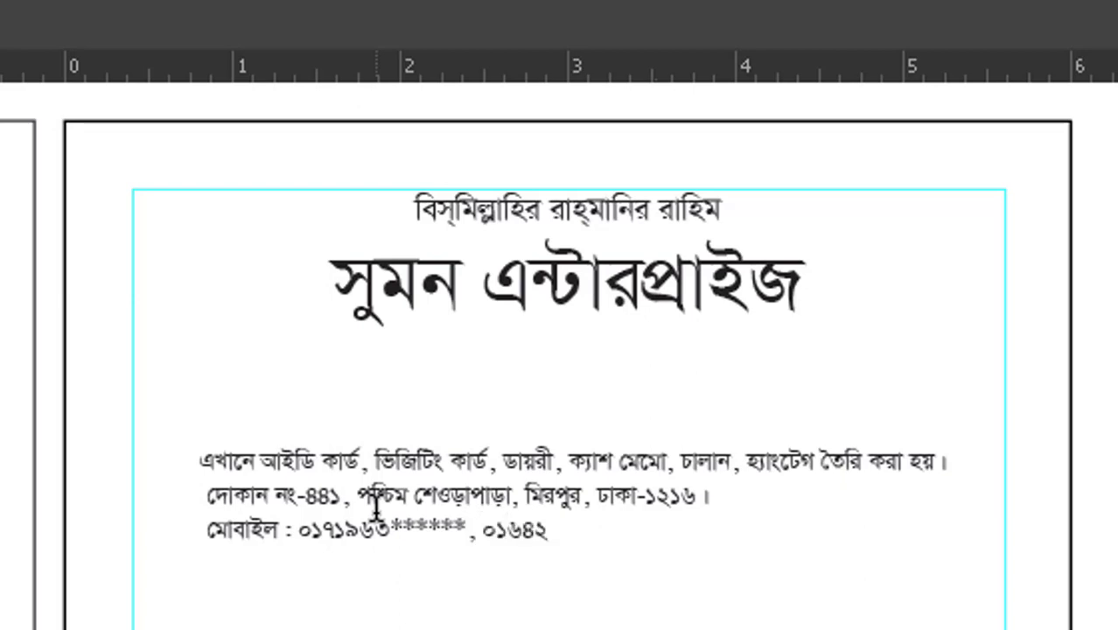
{"action": "type", "text": "*****"}
{"action": "type", "text": "**"}
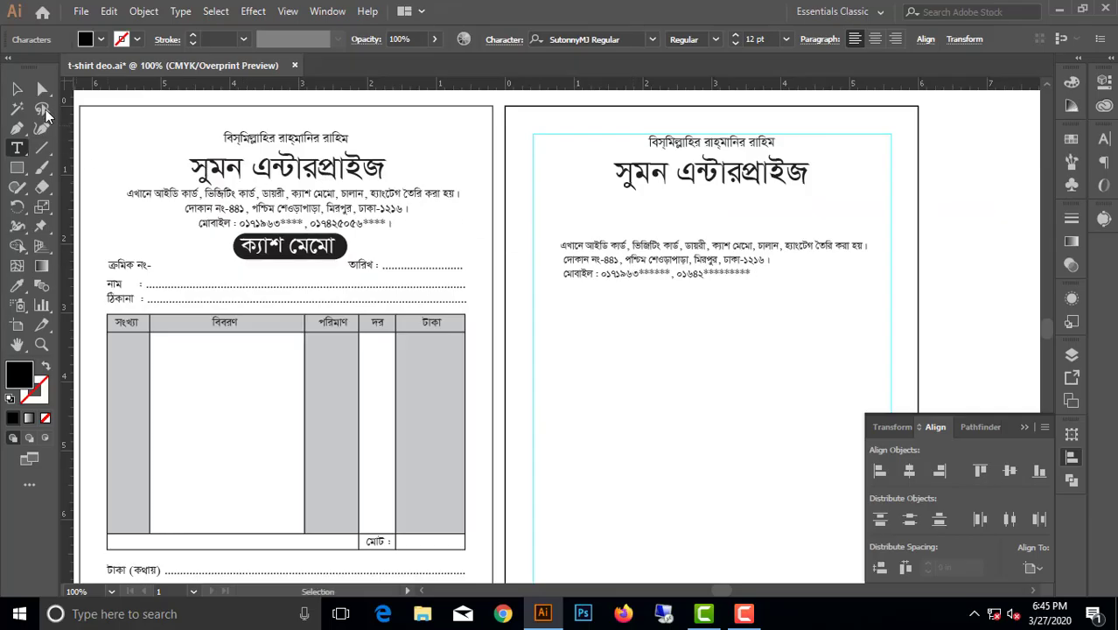
Set the shop details block to 13 pt, centre it on the right artboard, and move it under the heading
{"action": "left_click", "coordinate": [15, 91]}
{"action": "left_click", "coordinate": [712, 350]}
{"action": "left_click", "coordinate": [680, 271]}
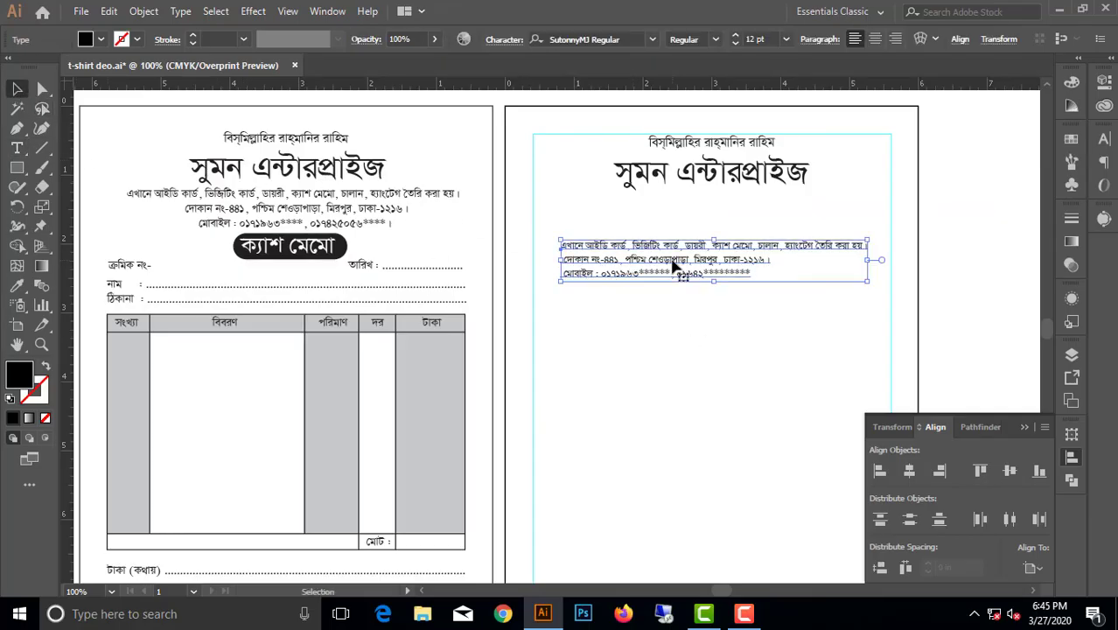
{"action": "left_click", "coordinate": [752, 39]}
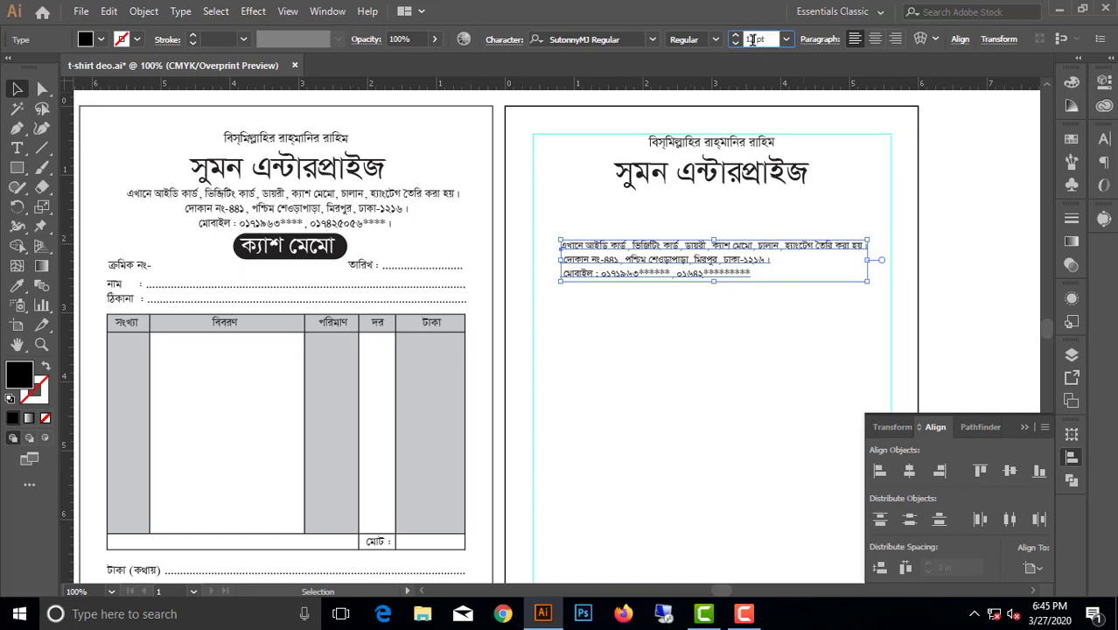
{"action": "type", "text": "1"}
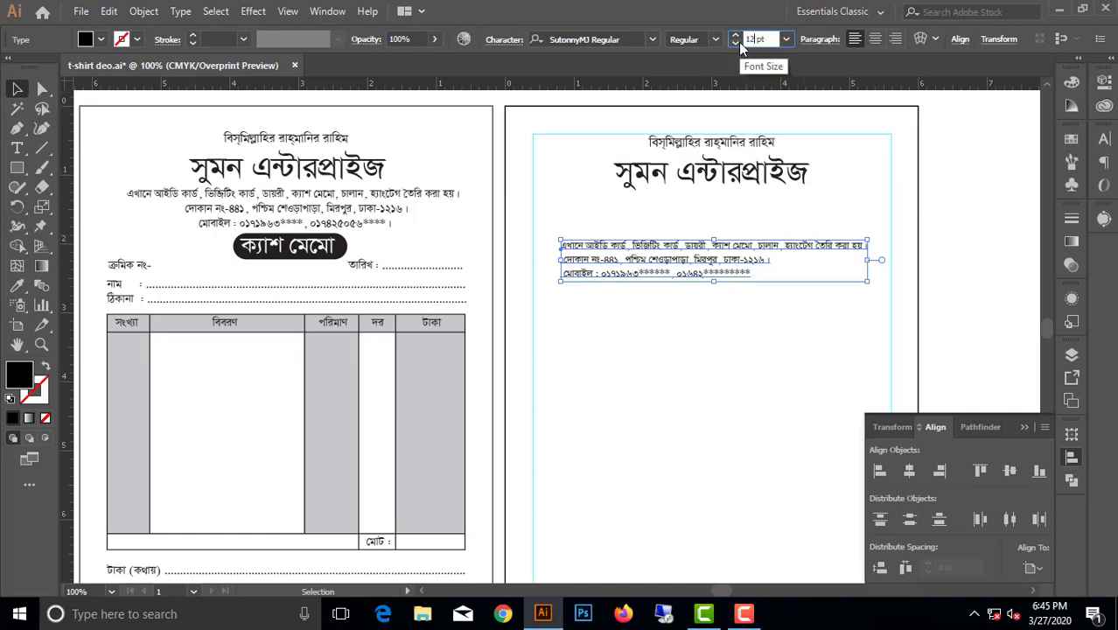
{"action": "key", "text": "Return"}
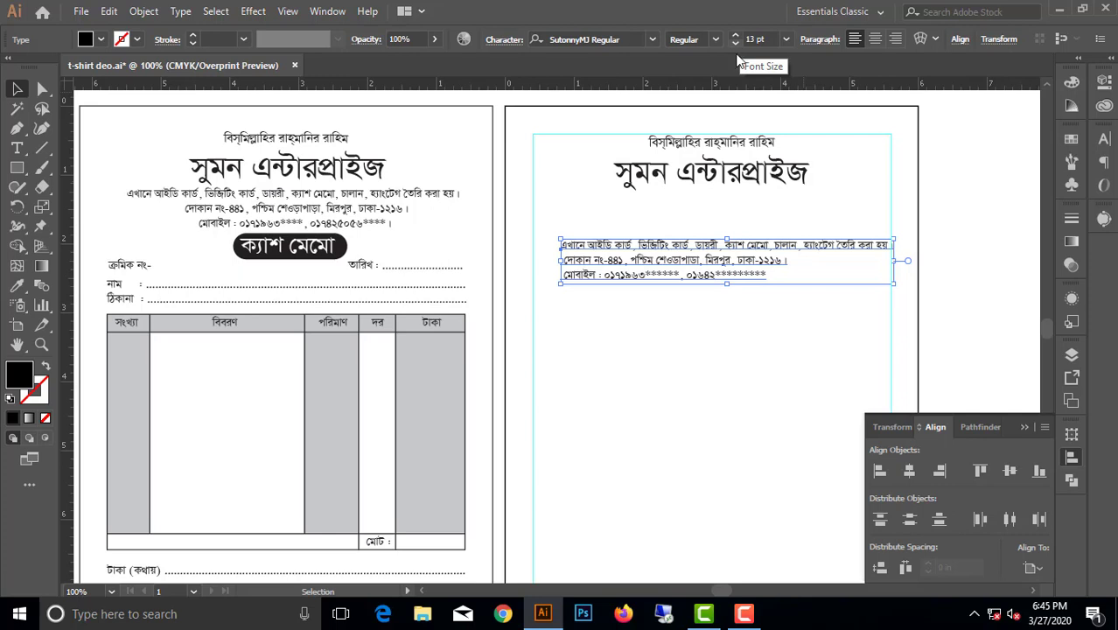
{"action": "left_click", "coordinate": [874, 40]}
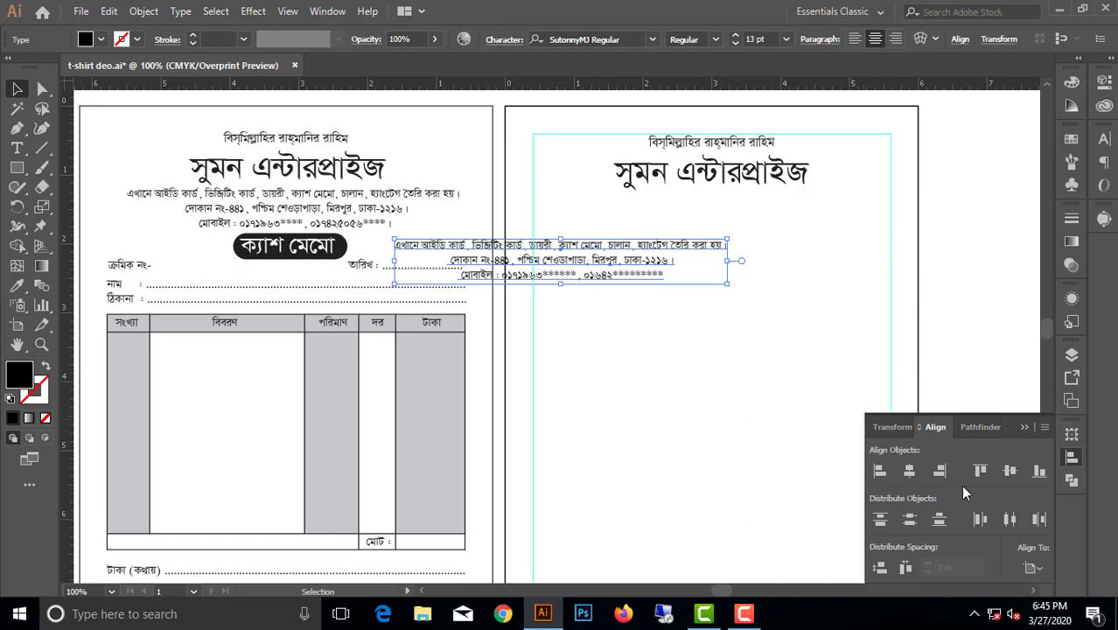
{"action": "left_click", "coordinate": [910, 471]}
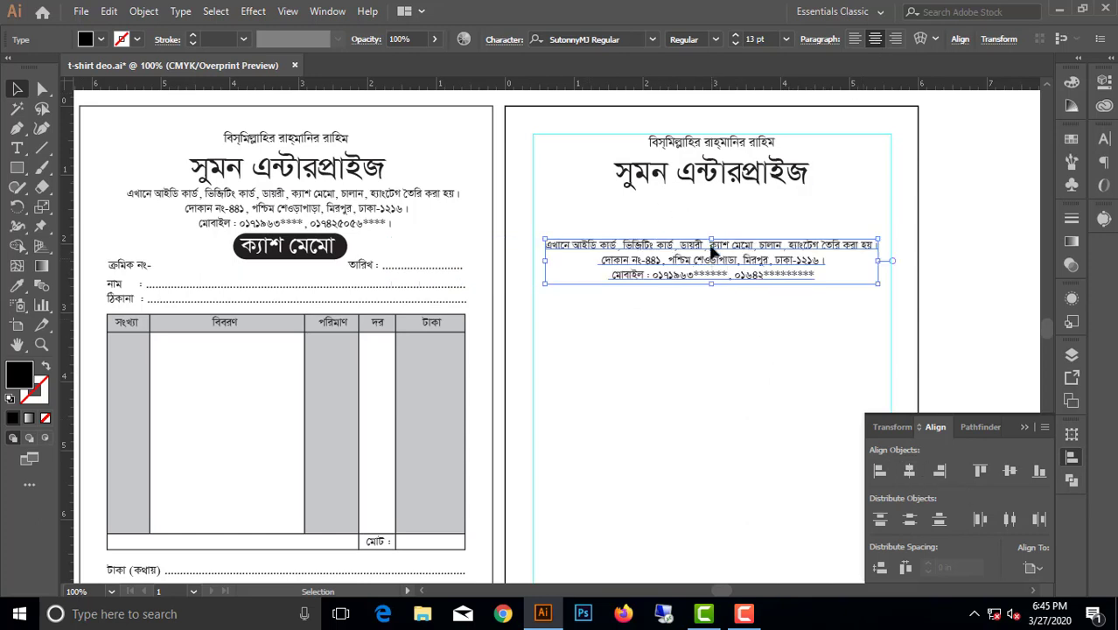
{"action": "left_click_drag", "start_coordinate": [712, 252], "coordinate": [712, 208]}
{"action": "left_click", "coordinate": [726, 334]}
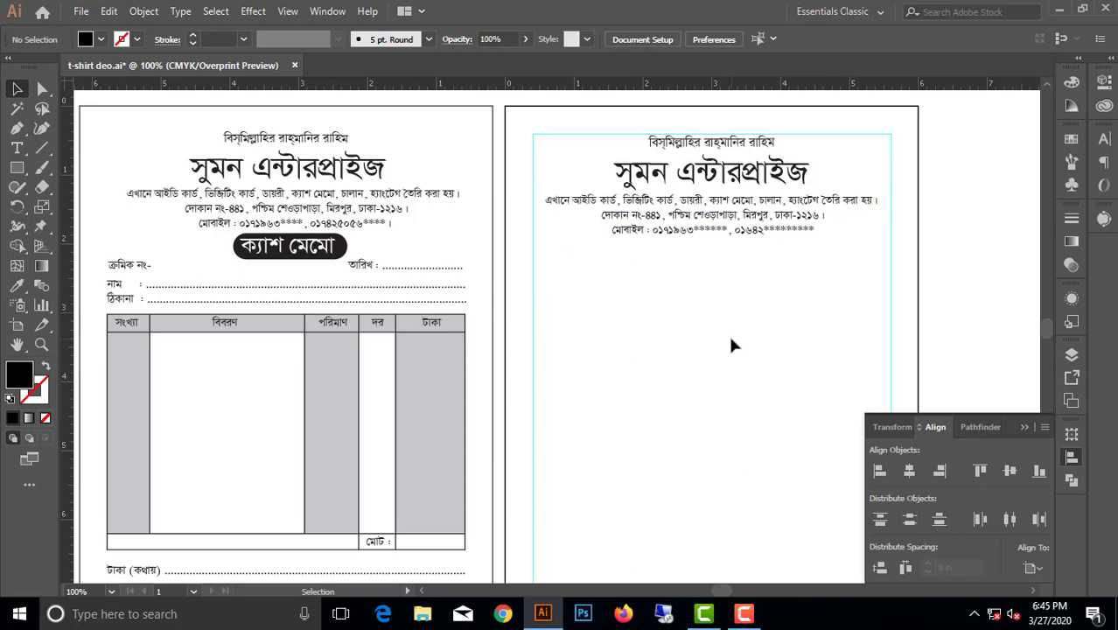
Stretch the সুমন এন্টারপ্রাইজ heading wider about its centre
{"action": "left_click", "coordinate": [707, 230]}
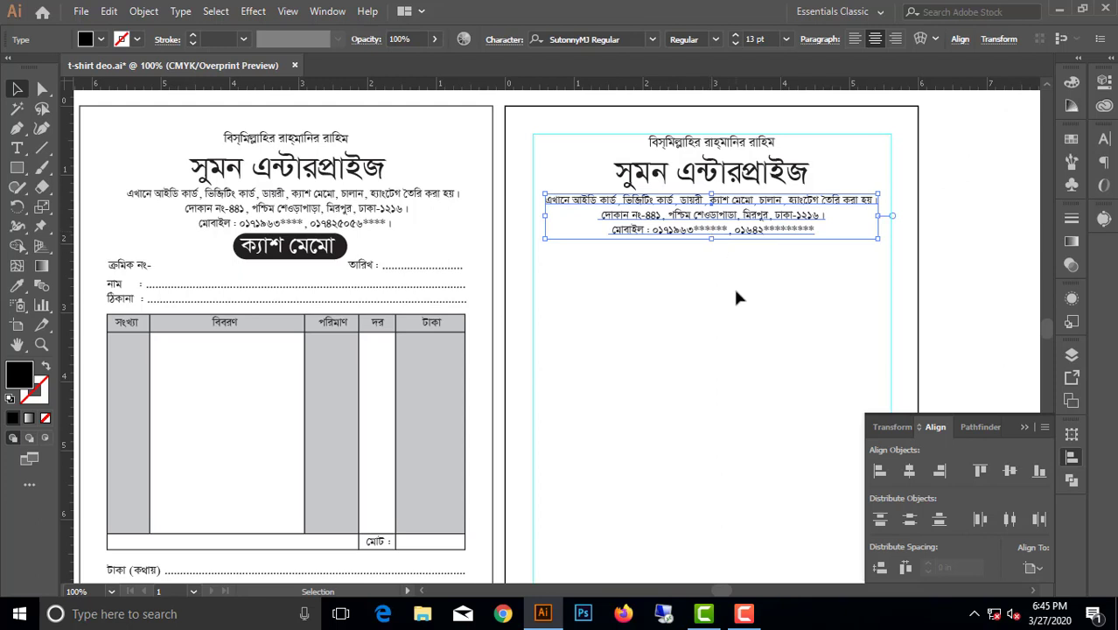
{"action": "left_click", "coordinate": [735, 178]}
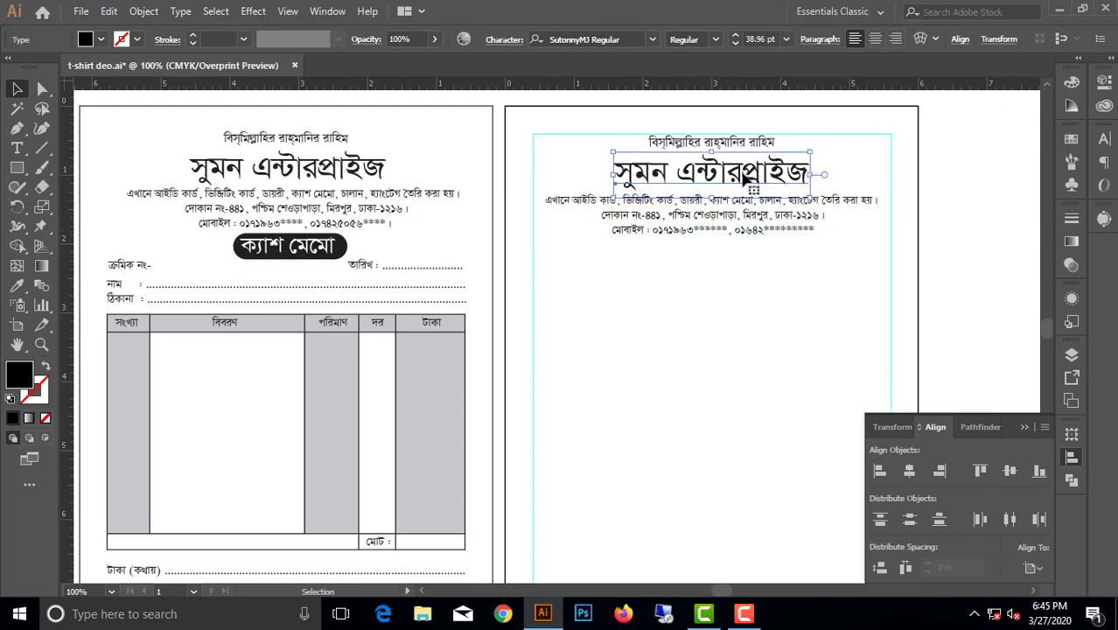
{"action": "left_click_drag", "start_coordinate": [807, 175], "coordinate": [836, 176]}
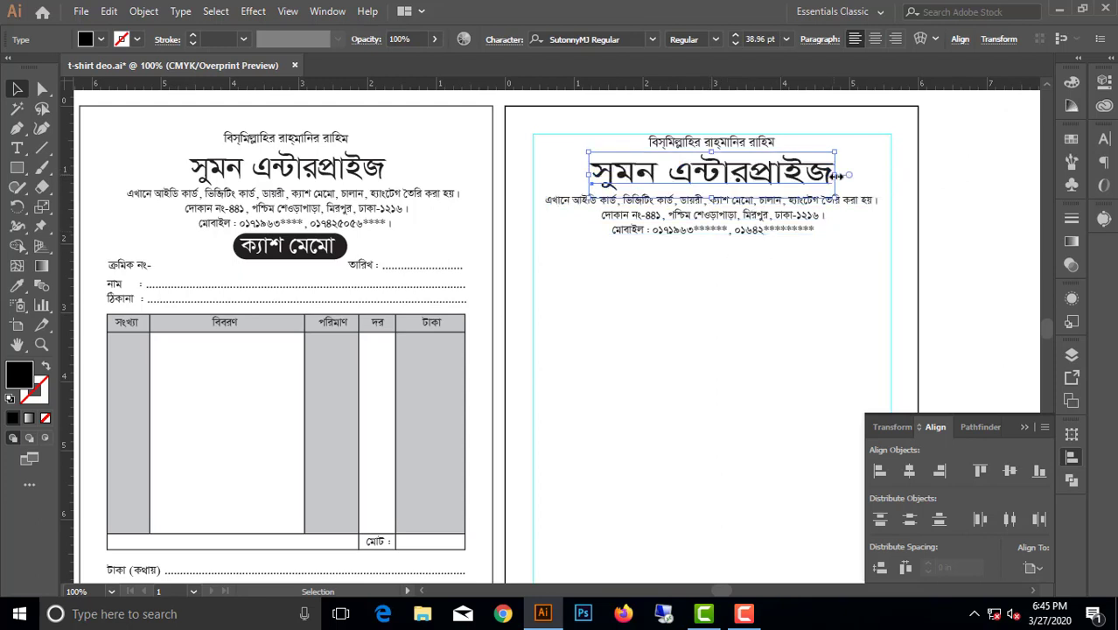
Enlarge the shop details text to 14 pt and shift it down slightly
{"action": "left_click", "coordinate": [773, 219]}
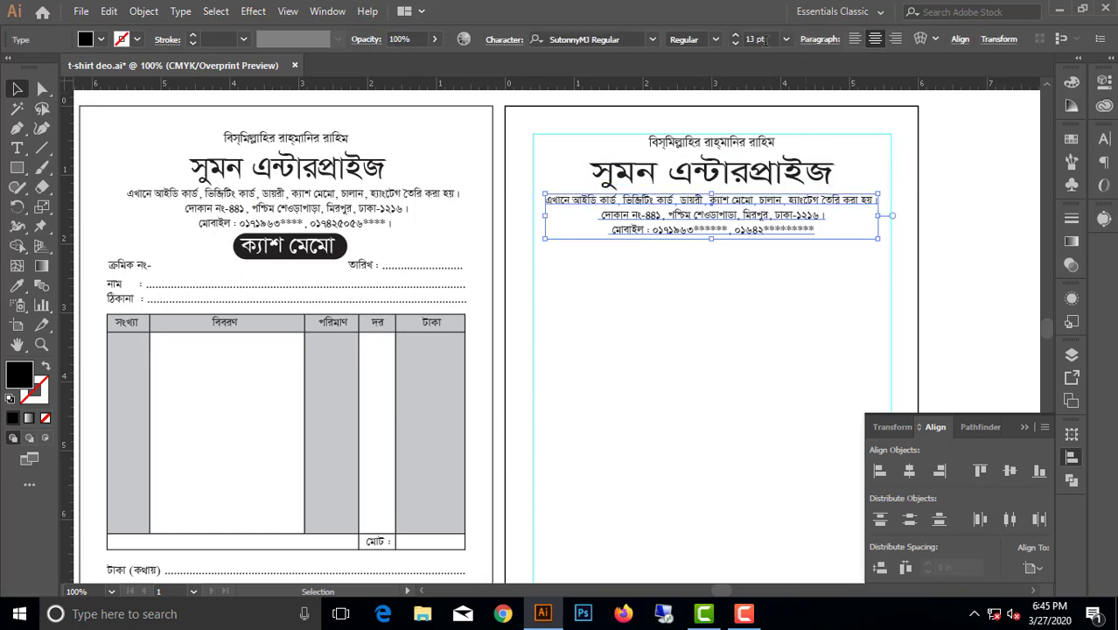
{"action": "left_click", "coordinate": [759, 39]}
{"action": "type", "text": "14"}
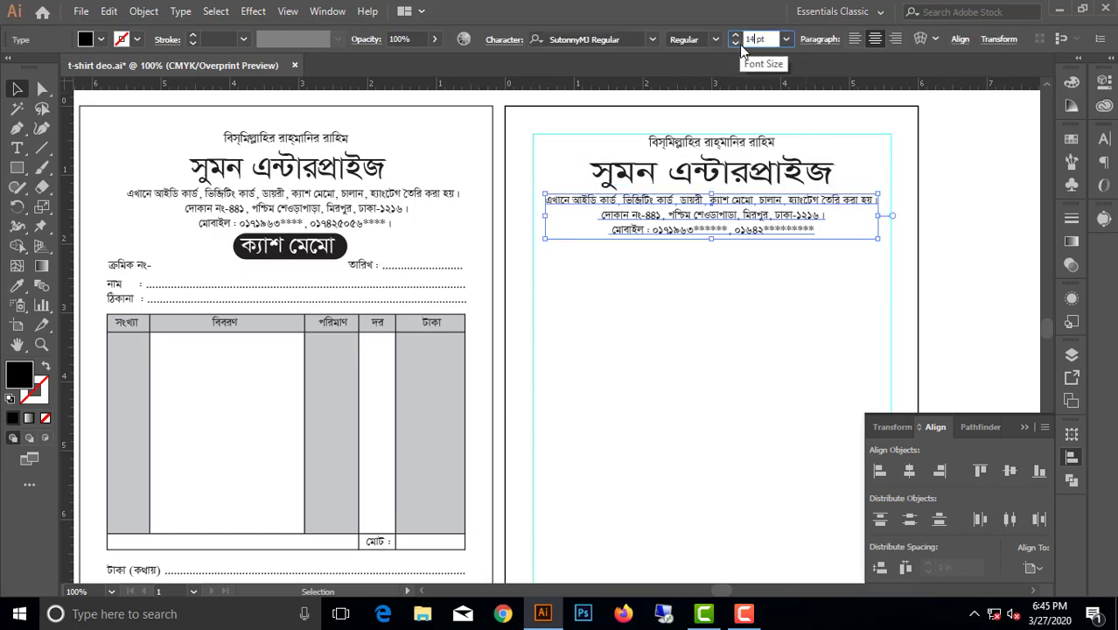
{"action": "key", "text": "Return"}
{"action": "left_click", "coordinate": [780, 297]}
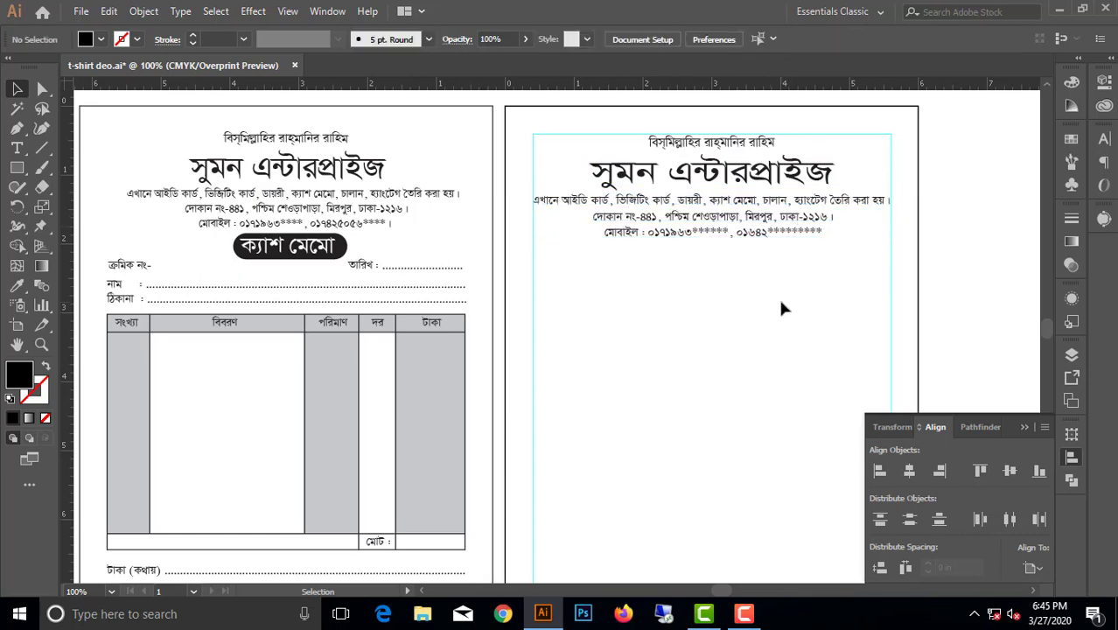
{"action": "left_click", "coordinate": [749, 234]}
{"action": "left_click_drag", "start_coordinate": [747, 231], "coordinate": [746, 236]}
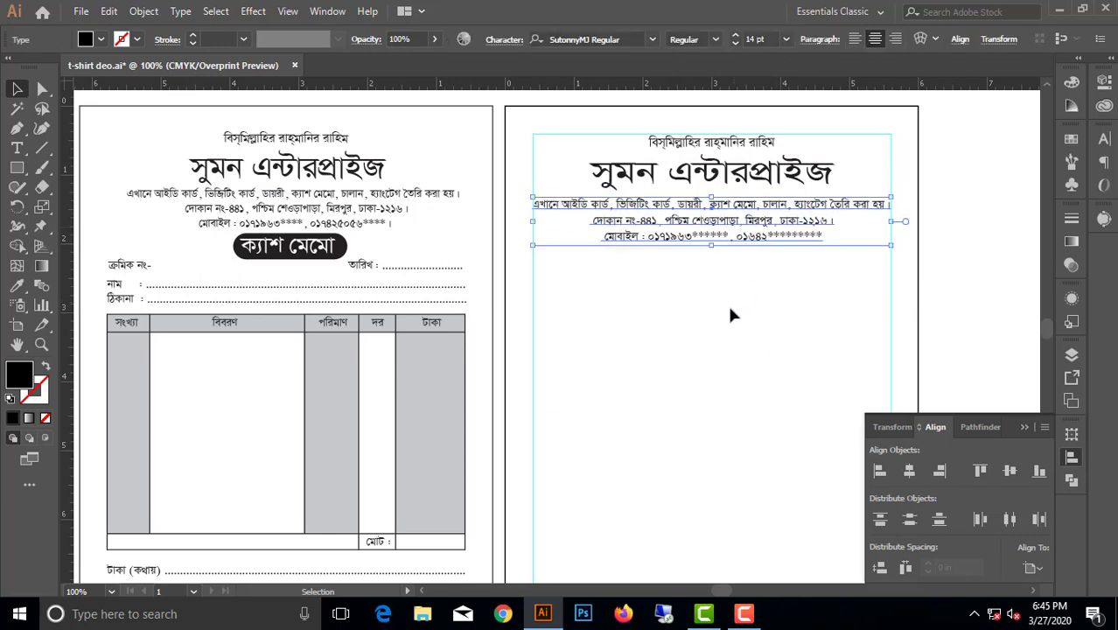
{"action": "left_click", "coordinate": [730, 308]}
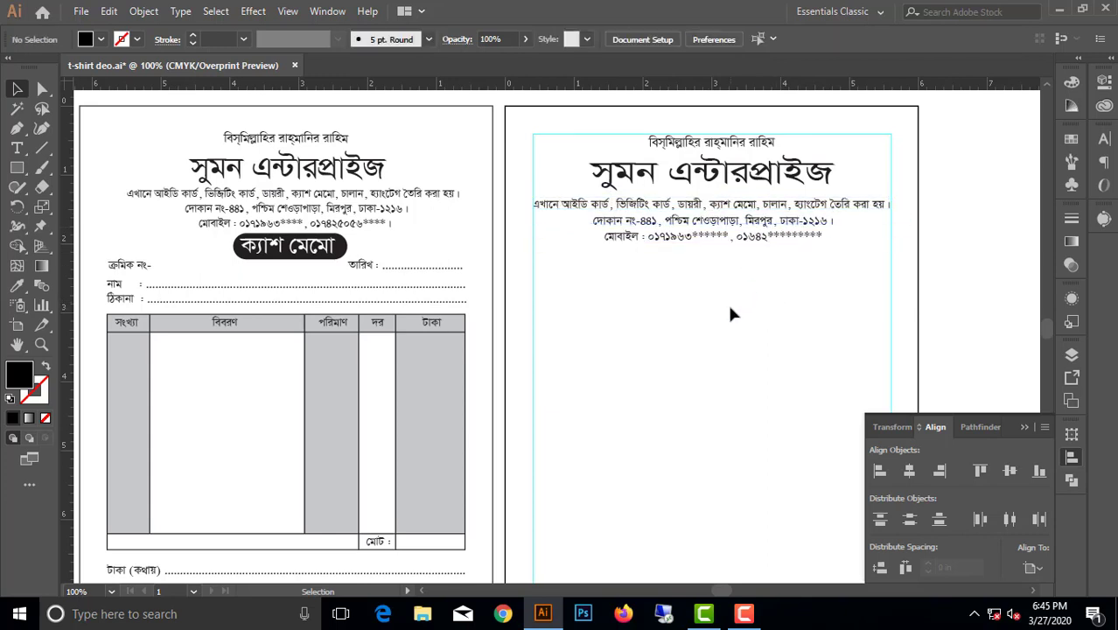
Edit the mobile number line so it ends with a । mark
{"action": "double_click", "coordinate": [821, 236]}
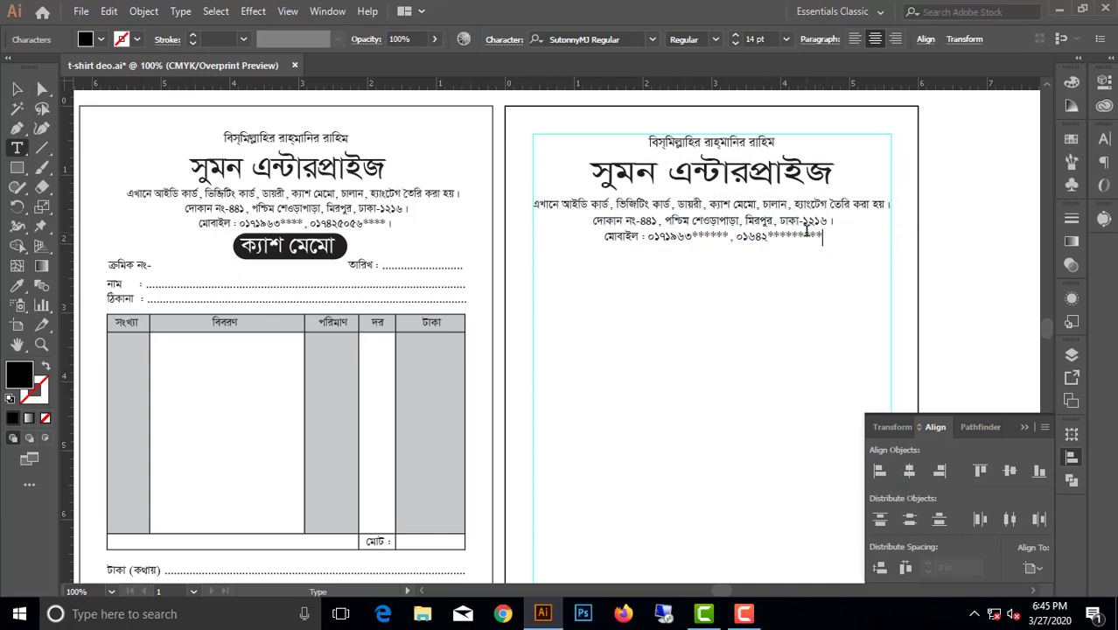
{"action": "type", "text": "।"}
{"action": "key", "text": "Escape"}
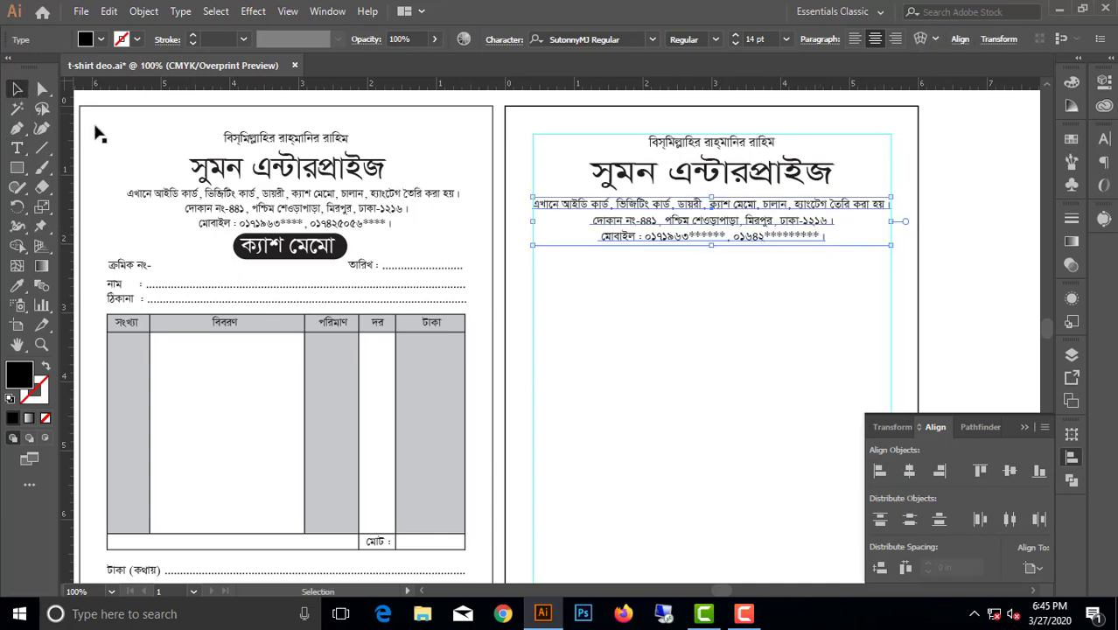
{"action": "left_click", "coordinate": [630, 343]}
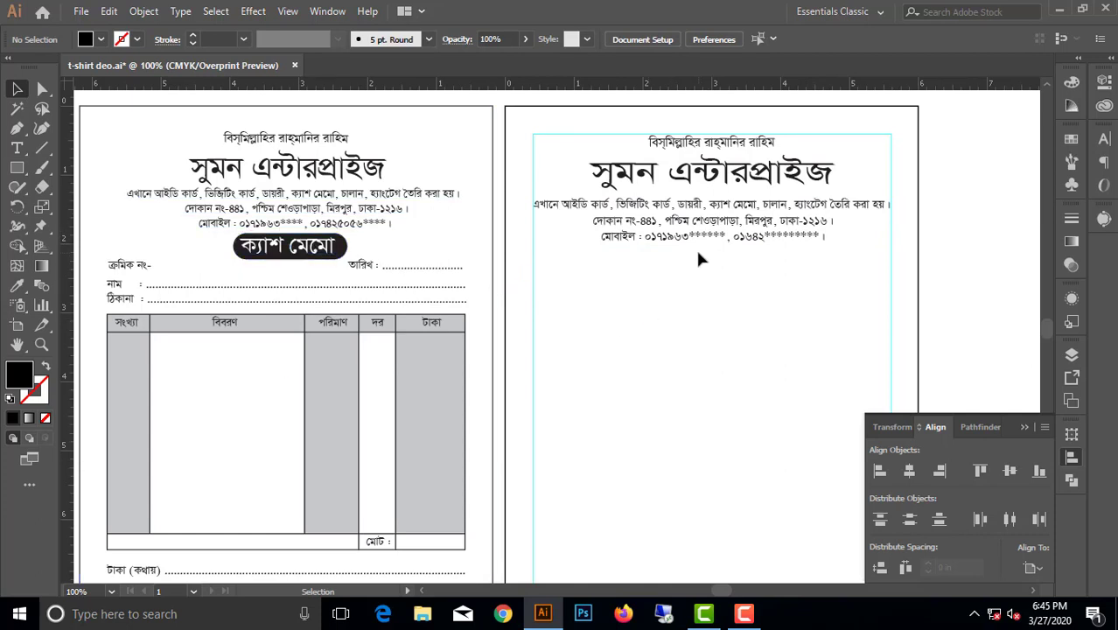
{"action": "left_click", "coordinate": [707, 179]}
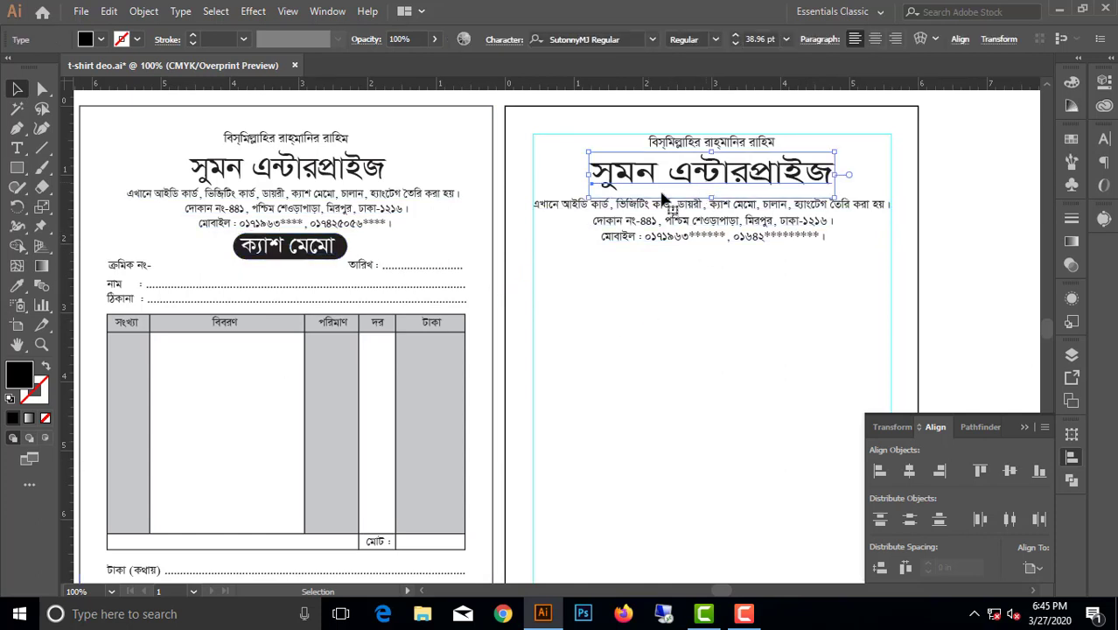
Type ক্যাশ মেমো below the mobile line, centre it horizontally, and scale it to about 34.5 pt
{"action": "left_click", "coordinate": [645, 328]}
{"action": "key", "text": "t"}
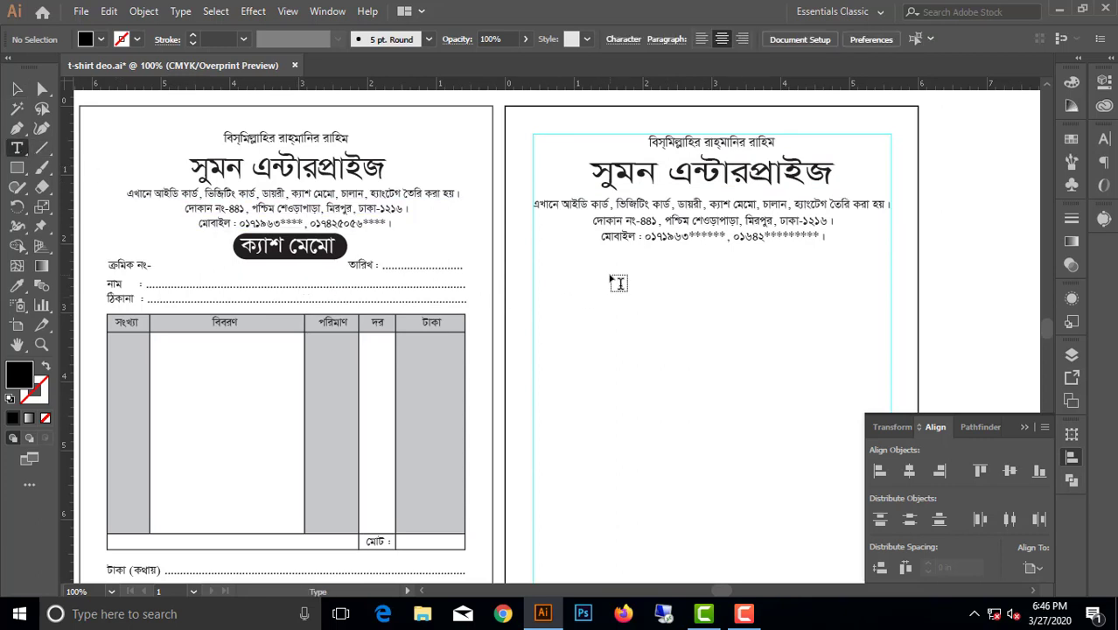
{"action": "left_click", "coordinate": [620, 283]}
{"action": "type", "text": "ক"}
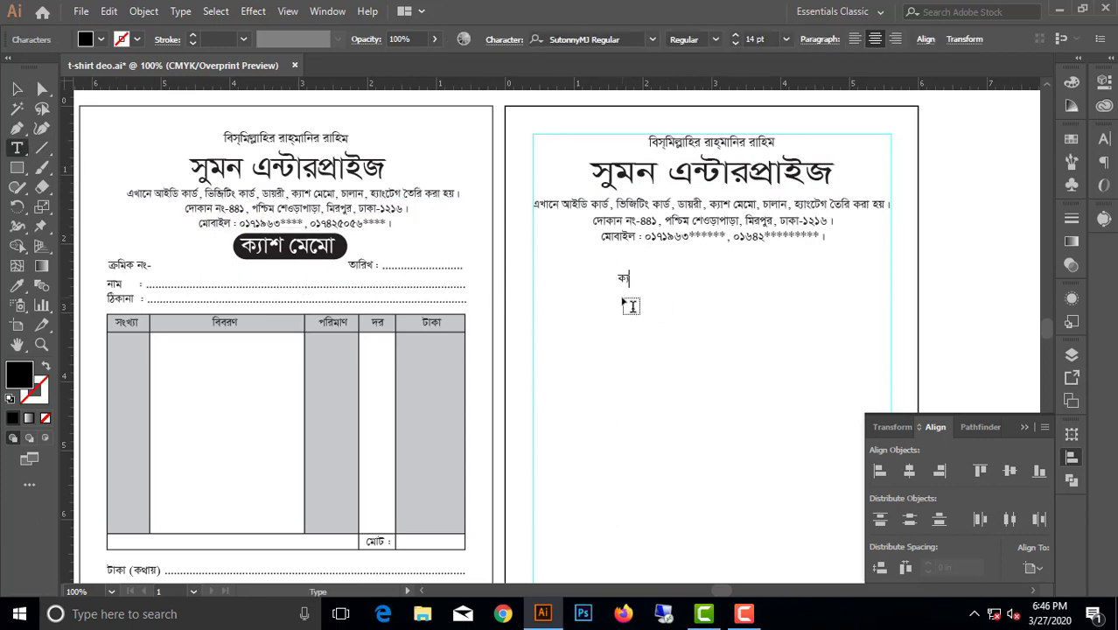
{"action": "type", "text": "্যাশ"}
{"action": "type", "text": " মো"}
{"action": "key", "text": "Escape"}
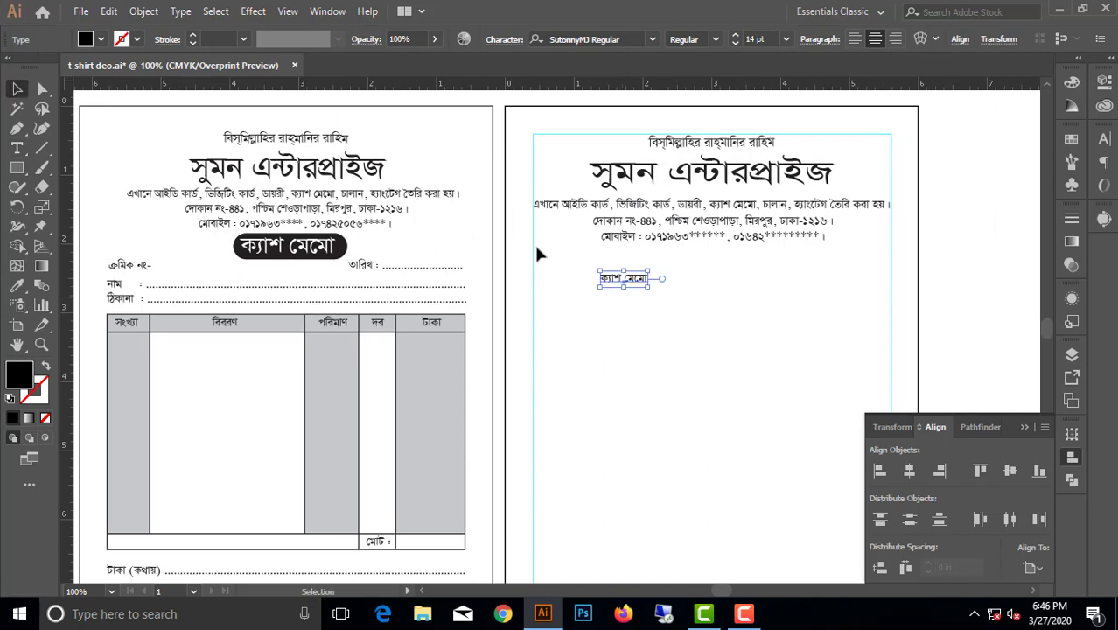
{"action": "left_click", "coordinate": [909, 470]}
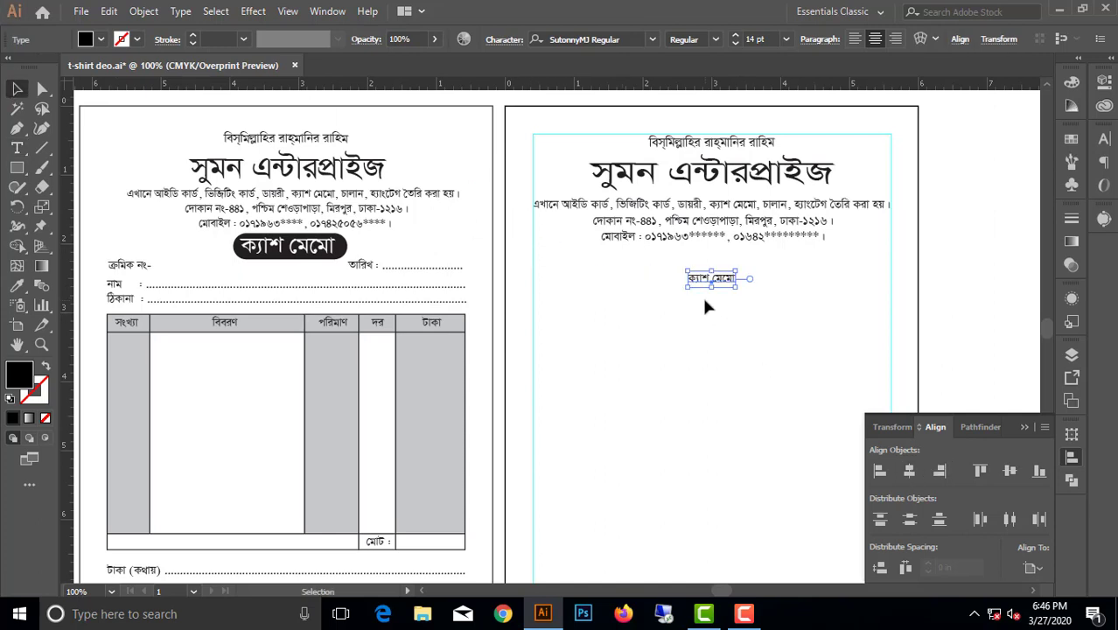
{"action": "mouse_move", "coordinate": [737, 272]}
{"action": "left_mouse_down"}
{"action": "mouse_move", "coordinate": [771, 259]}
{"action": "mouse_move", "coordinate": [735, 267]}
{"action": "left_mouse_up"}
{"action": "left_click", "coordinate": [710, 348]}
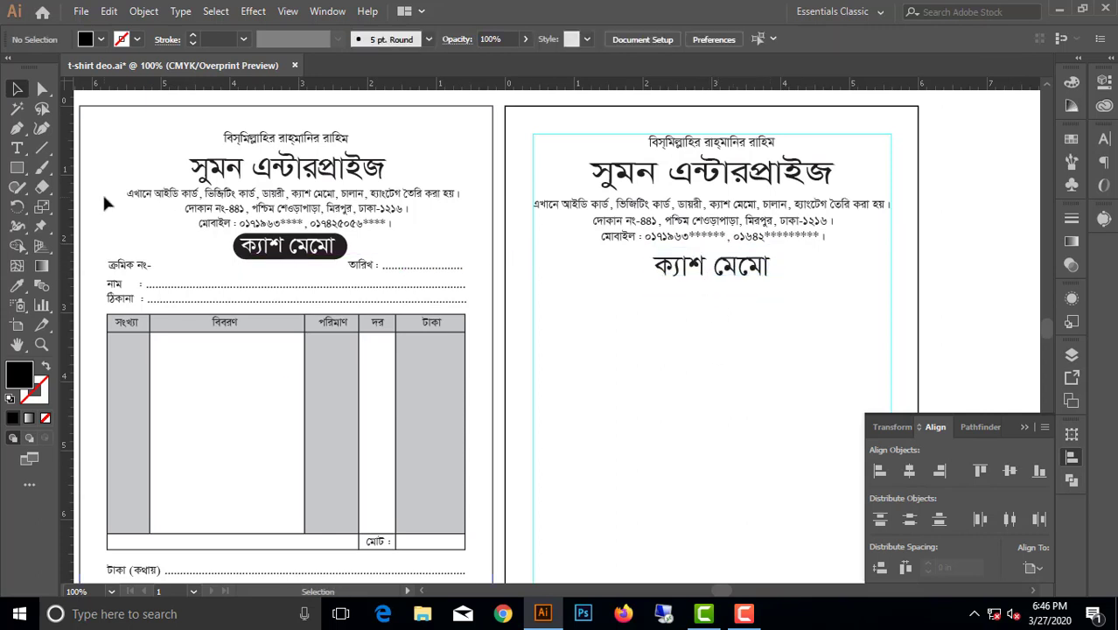
{"action": "left_click", "coordinate": [19, 170]}
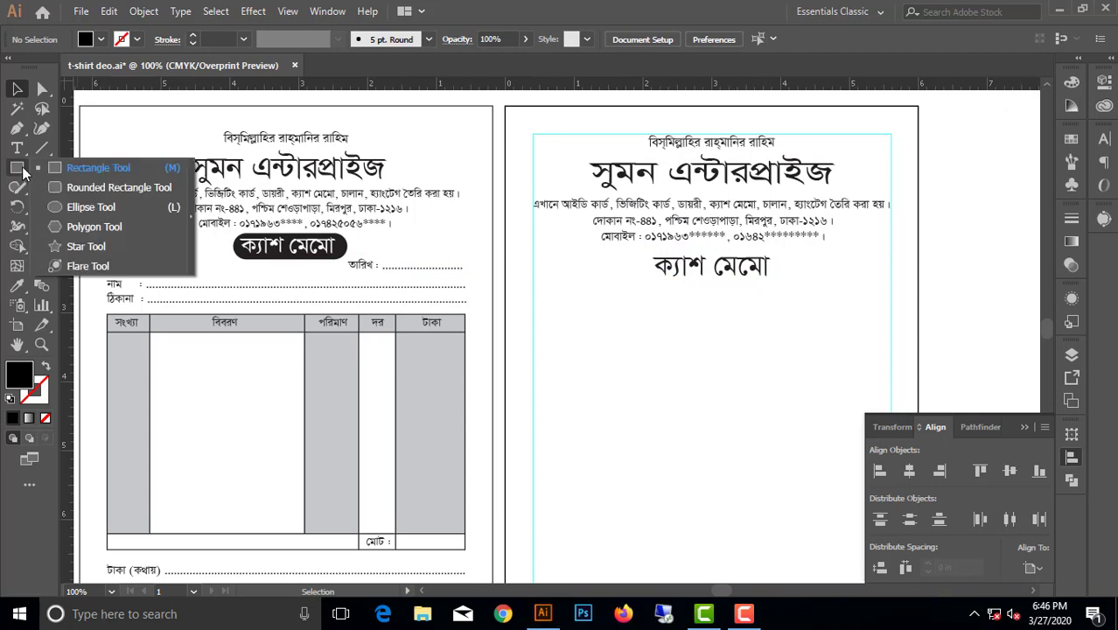
Draw a black rounded-rectangle pill around the ক্যাশ মেমো text
{"action": "left_click", "coordinate": [85, 188]}
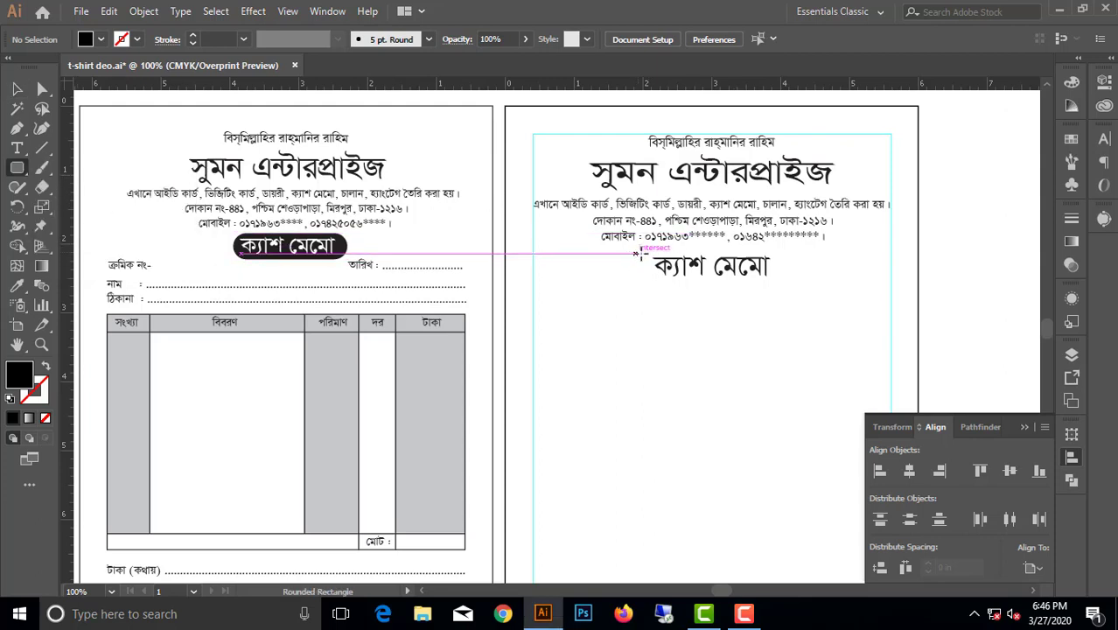
{"action": "left_click_drag", "start_coordinate": [636, 253], "coordinate": [782, 281]}
{"action": "key", "text": "v"}
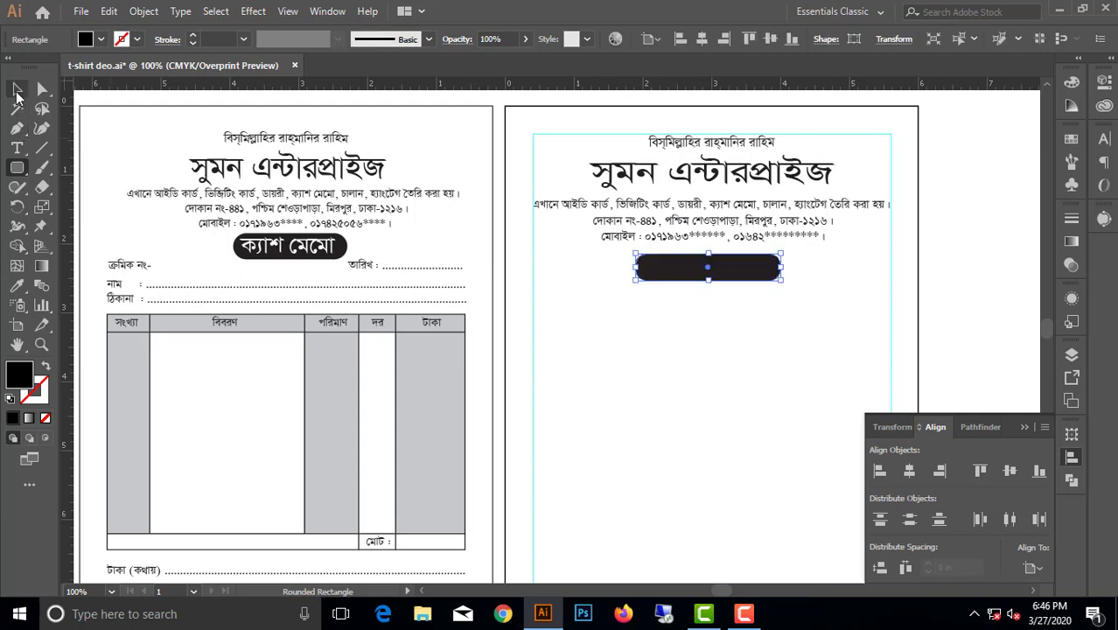
{"action": "left_click_drag", "start_coordinate": [705, 268], "coordinate": [708, 311]}
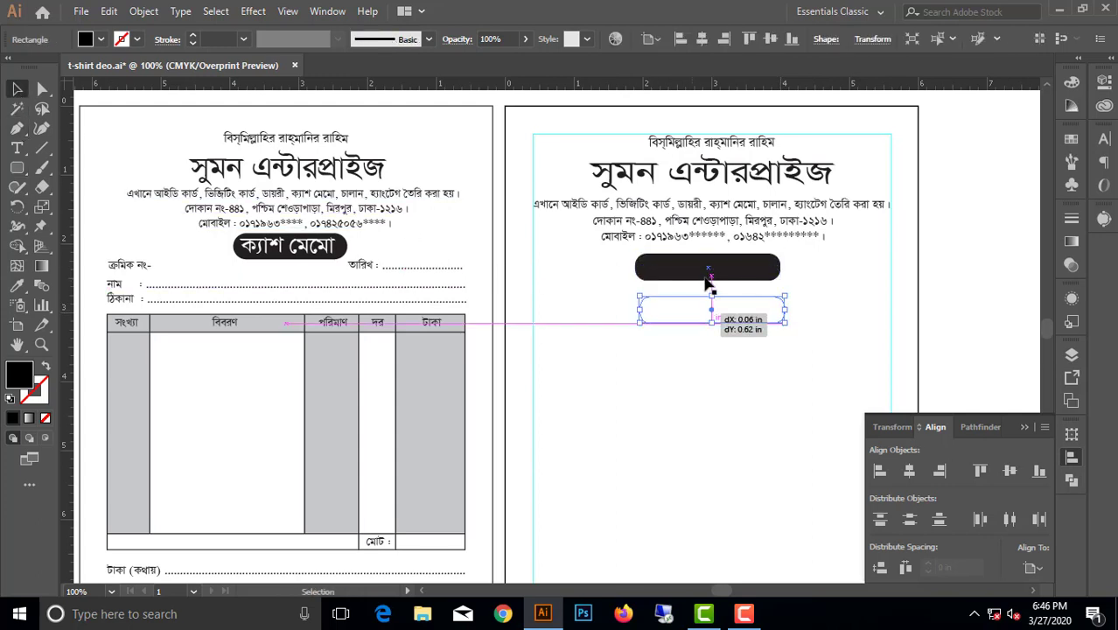
Make the ক্যাশ মেমো text white and centre it on the pill under the mobile line
{"action": "left_click", "coordinate": [710, 265]}
{"action": "left_click", "coordinate": [100, 39]}
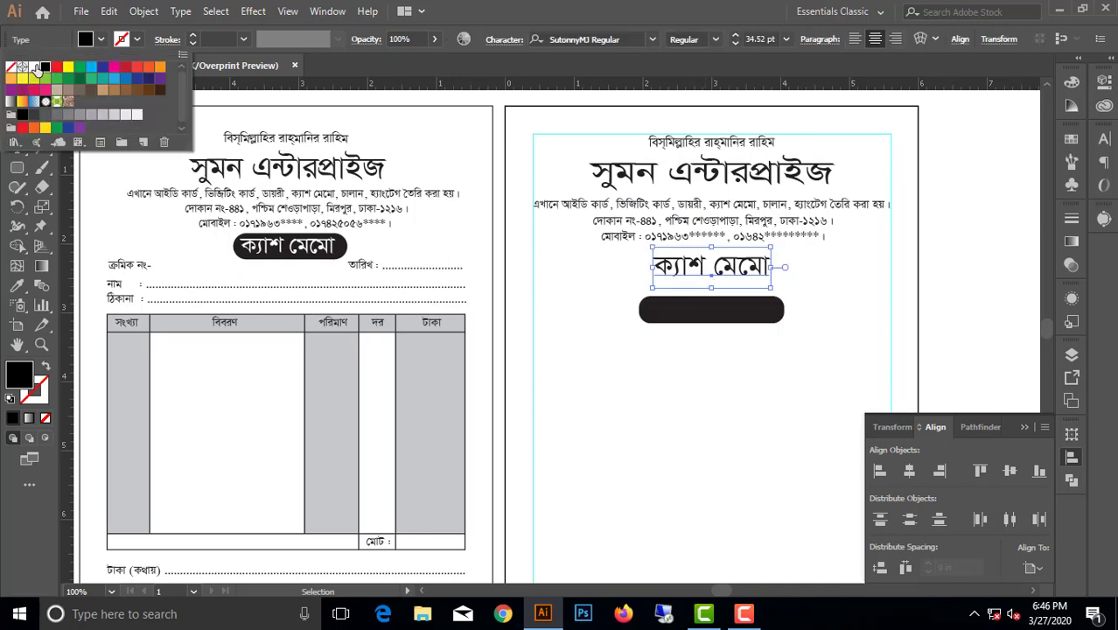
{"action": "left_click", "coordinate": [33, 68]}
{"action": "left_click", "coordinate": [711, 331]}
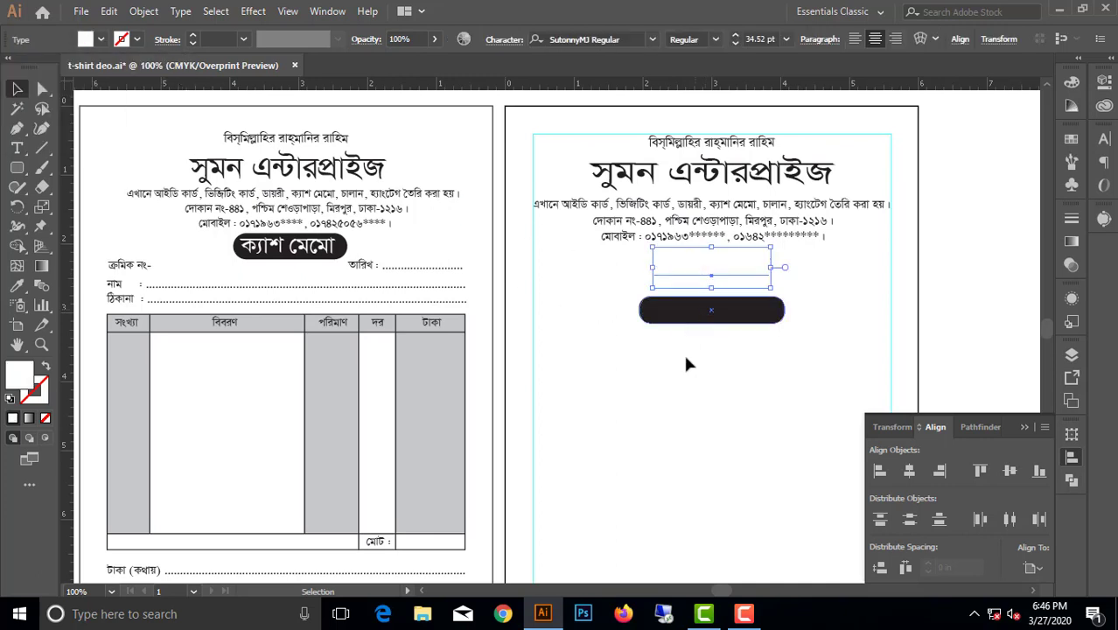
{"action": "left_click_drag", "start_coordinate": [693, 362], "coordinate": [637, 261]}
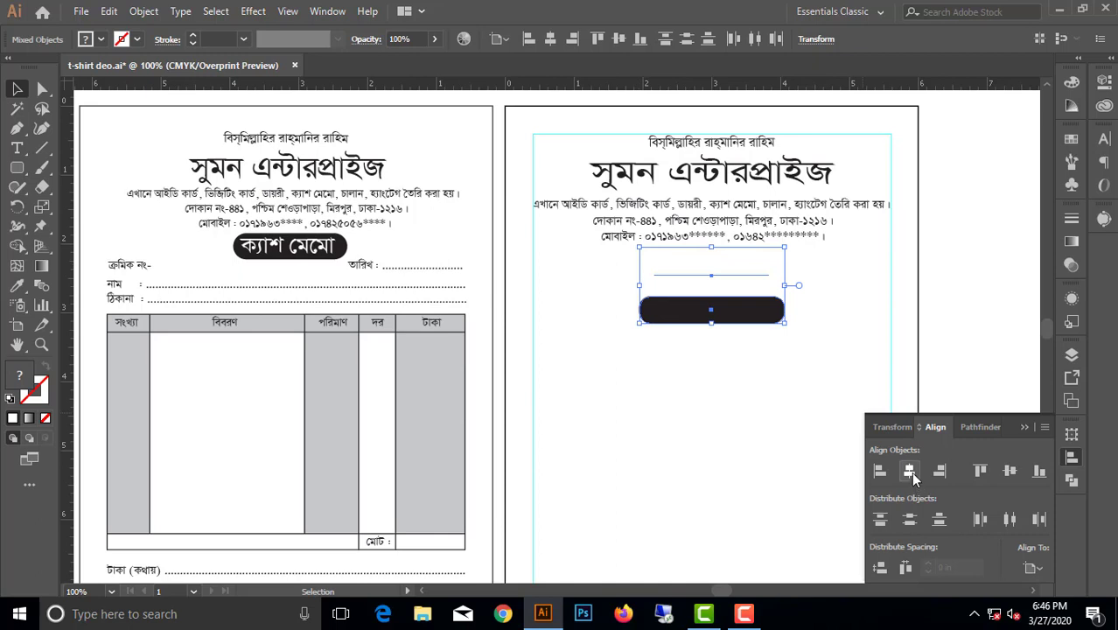
{"action": "left_click", "coordinate": [1009, 471]}
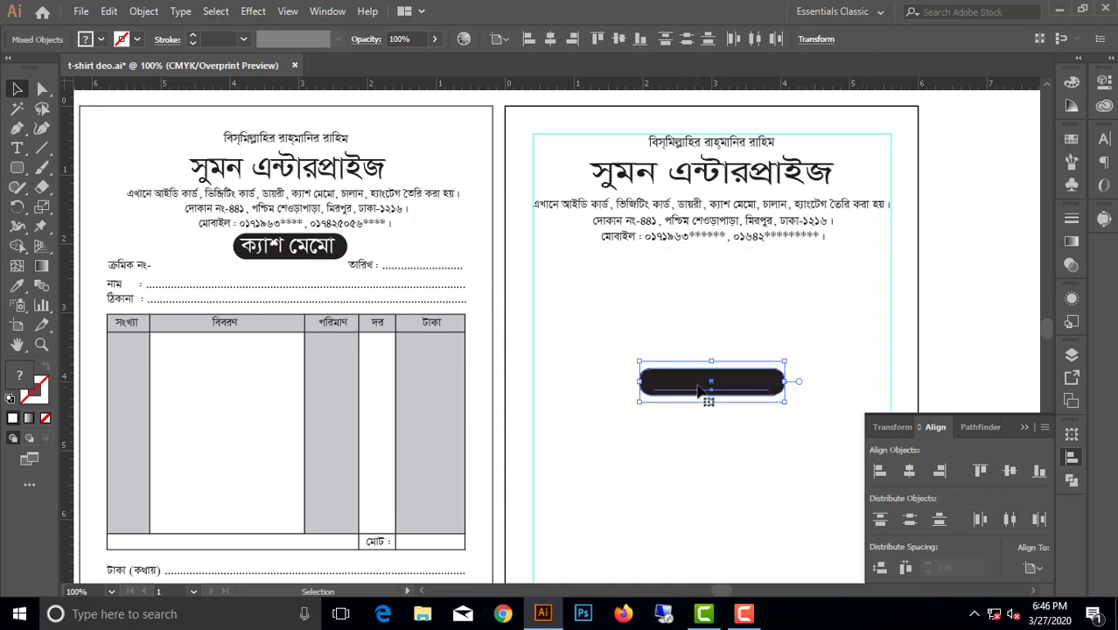
{"action": "left_click_drag", "start_coordinate": [700, 391], "coordinate": [705, 282]}
{"action": "left_click", "coordinate": [711, 324]}
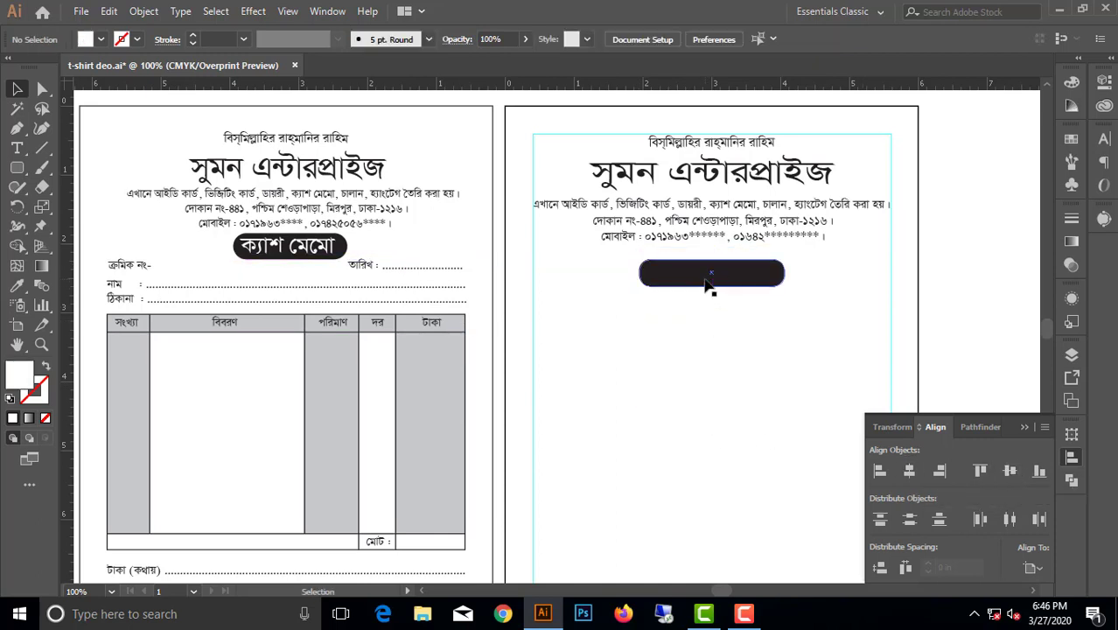
Send the black pill behind the ক্যাশ মেমো text
{"action": "left_click", "coordinate": [709, 282]}
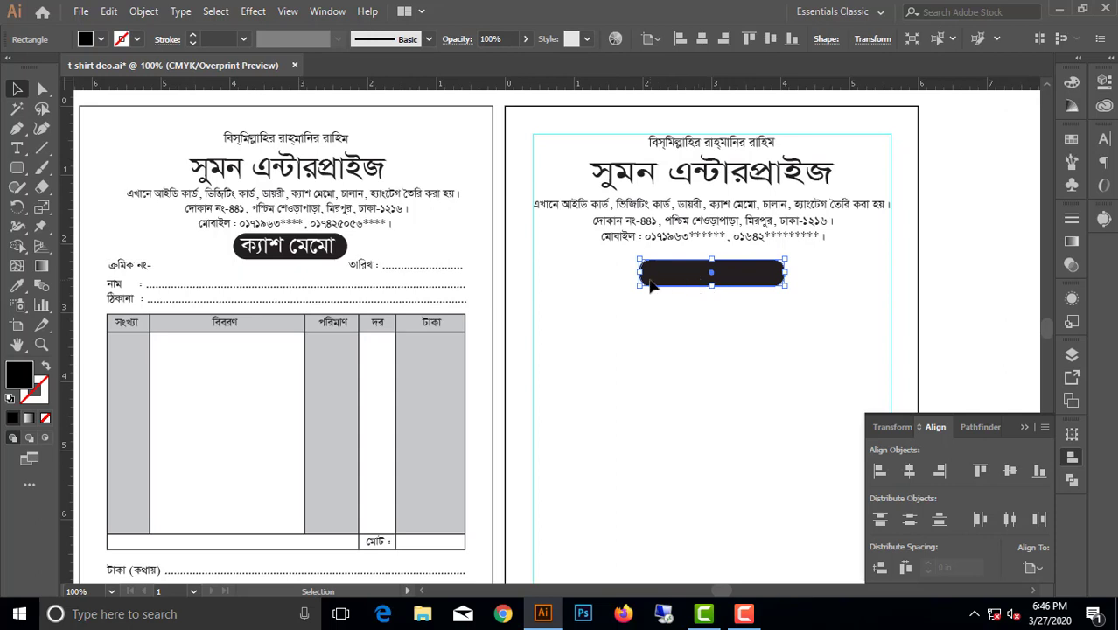
{"action": "right_click", "coordinate": [650, 278]}
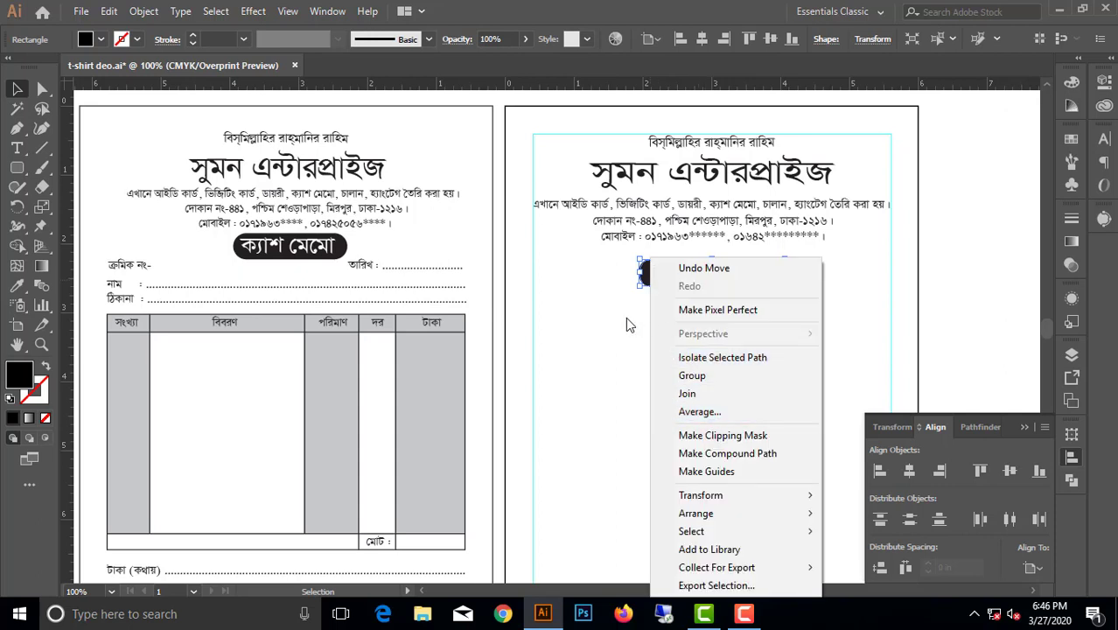
{"action": "left_click", "coordinate": [625, 326]}
{"action": "left_click", "coordinate": [647, 278]}
{"action": "right_click", "coordinate": [646, 278]}
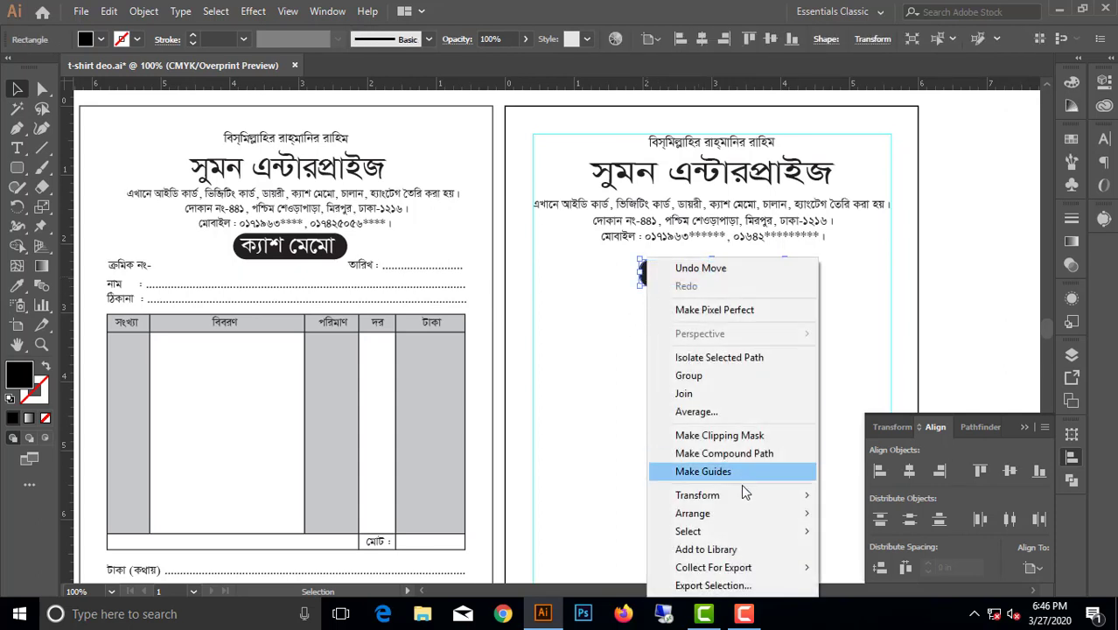
{"action": "mouse_move", "coordinate": [696, 513]}
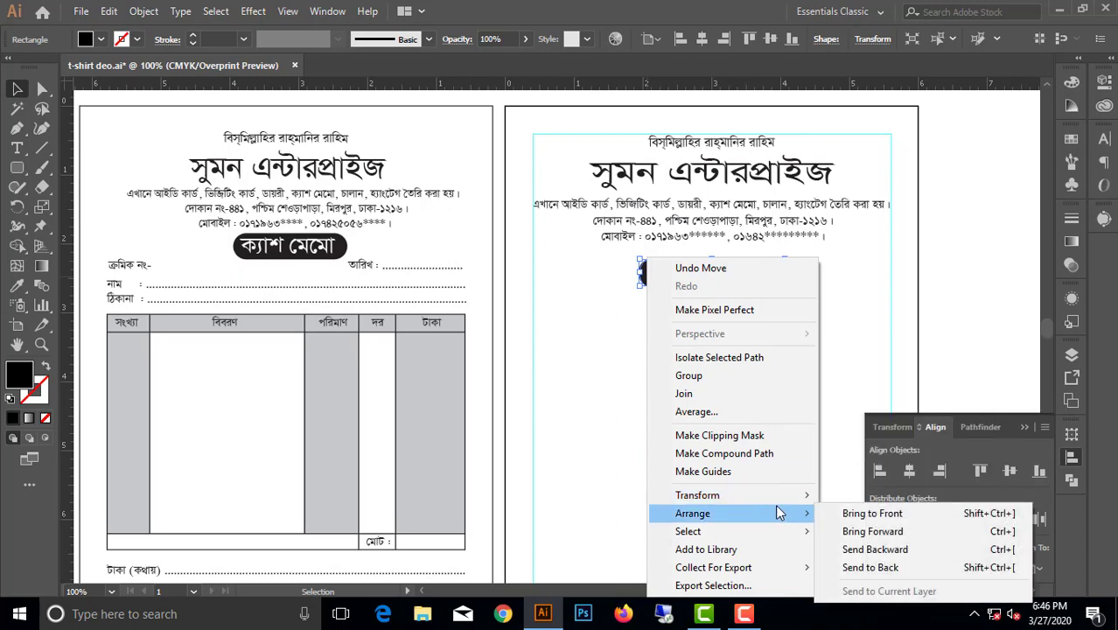
{"action": "left_click", "coordinate": [929, 568]}
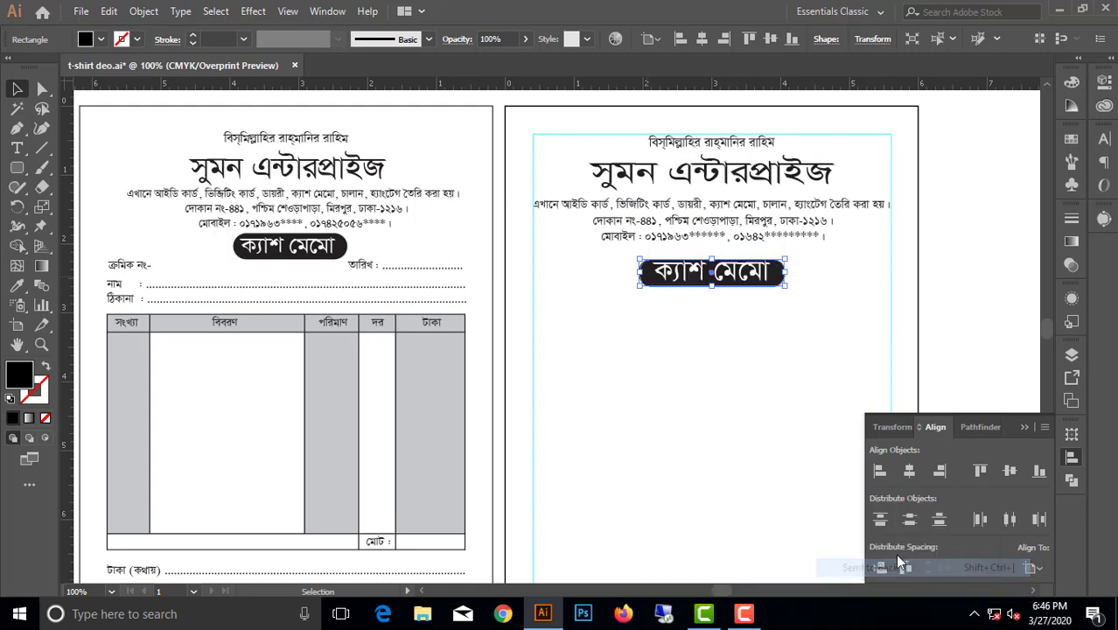
{"action": "left_click", "coordinate": [654, 335]}
Widen the pill to about 2.11 in and nudge the whole badge up
{"action": "scroll", "coordinate": [738, 287], "scroll_direction": "up", "scroll_amount": 2}
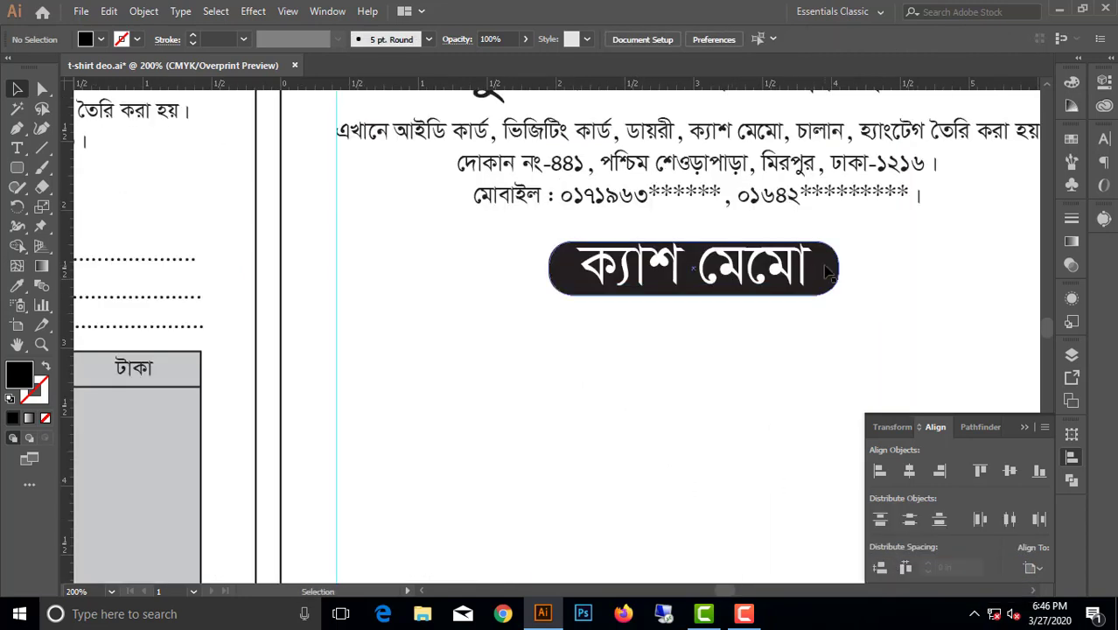
{"action": "left_click", "coordinate": [820, 273]}
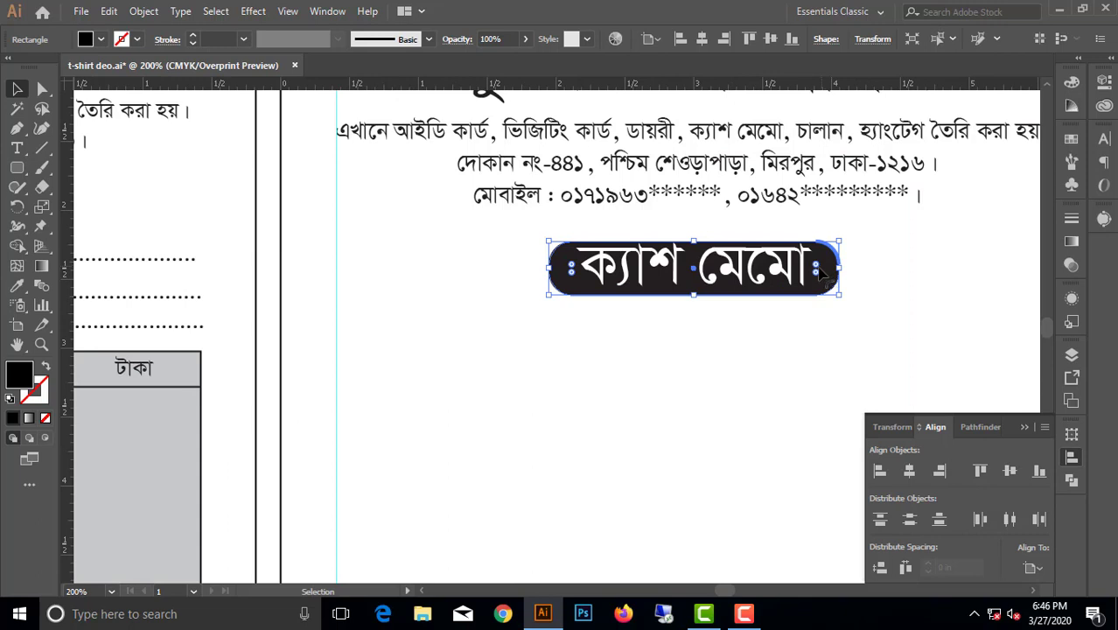
{"action": "key", "text": "Up"}
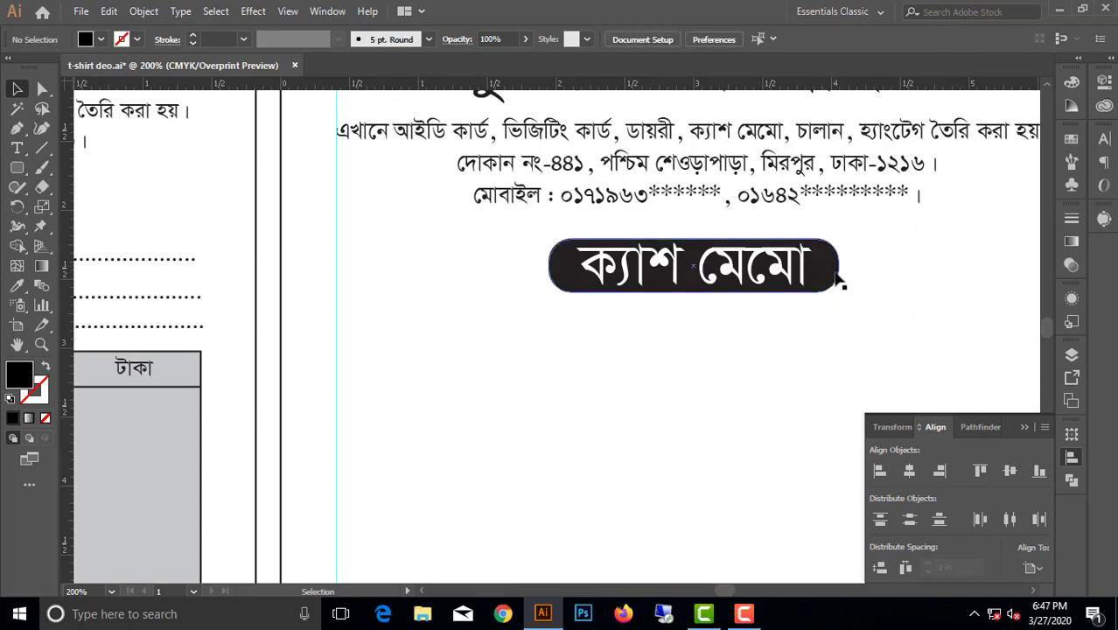
{"action": "left_click_drag", "start_coordinate": [840, 265], "coordinate": [824, 268]}
{"action": "left_click", "coordinate": [824, 337]}
{"action": "key", "text": "ctrl+minus"}
{"action": "key", "text": "ctrl+minus"}
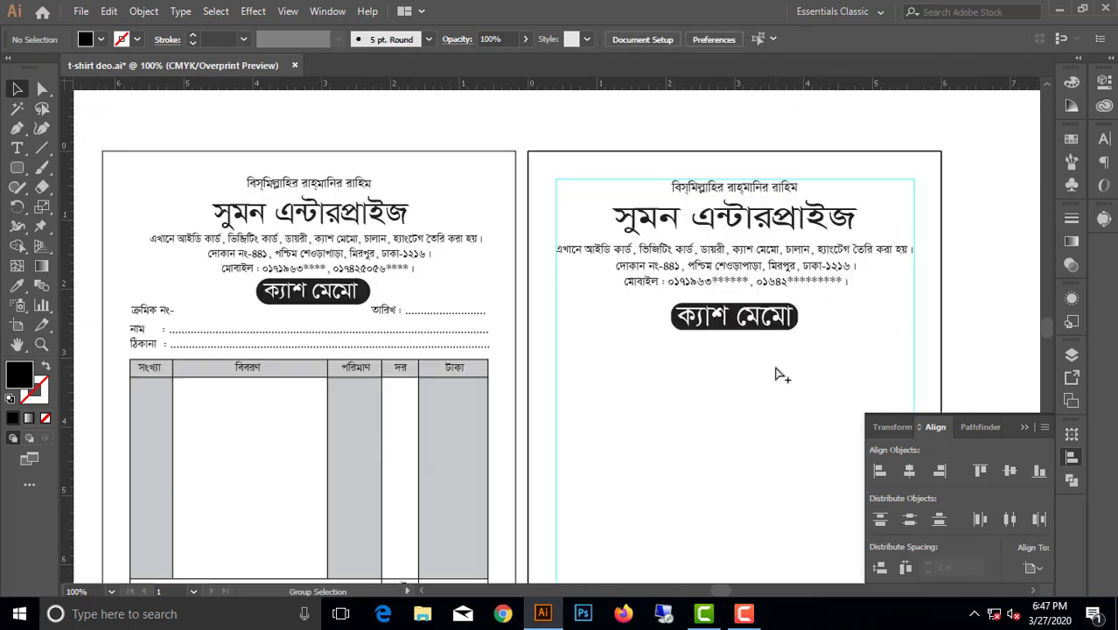
{"action": "left_click_drag", "start_coordinate": [819, 366], "coordinate": [818, 367]}
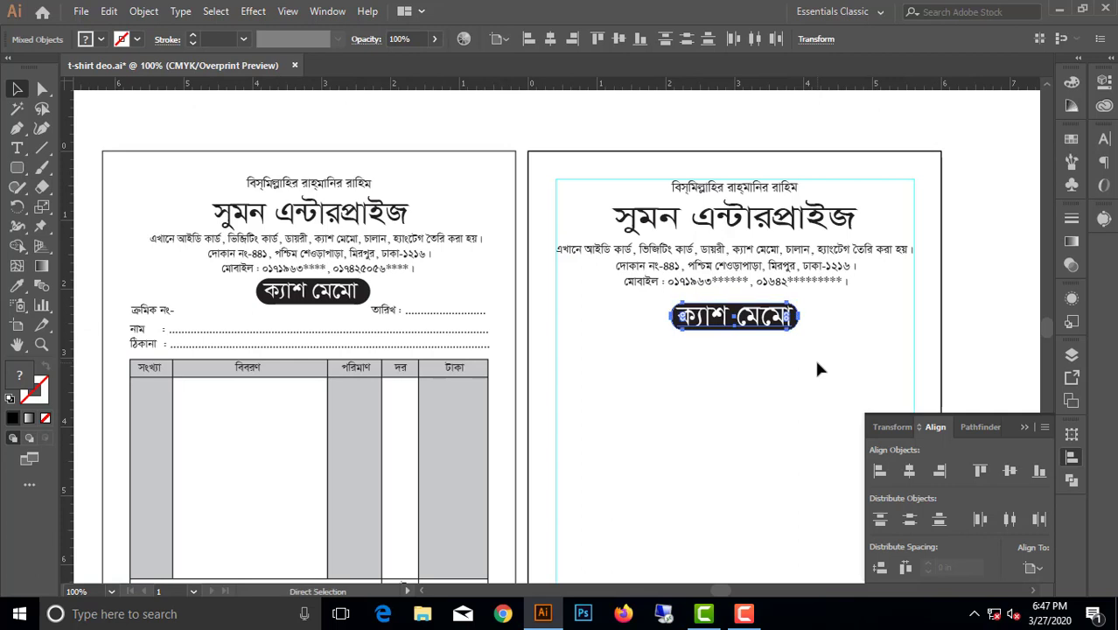
{"action": "key", "text": "Up"}
{"action": "key", "text": "Up"}
{"action": "key", "text": "Up"}
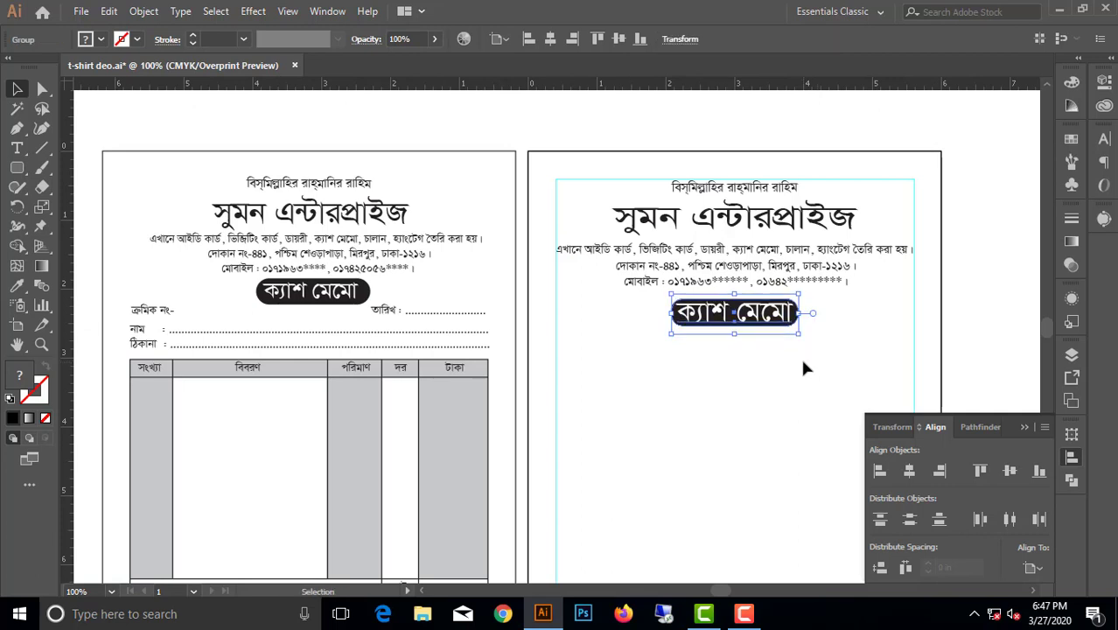
{"action": "key", "text": "Up"}
{"action": "key", "text": "Up"}
{"action": "key", "text": "Up"}
{"action": "key", "text": "Up"}
{"action": "key", "text": "Up"}
{"action": "key", "text": "Up"}
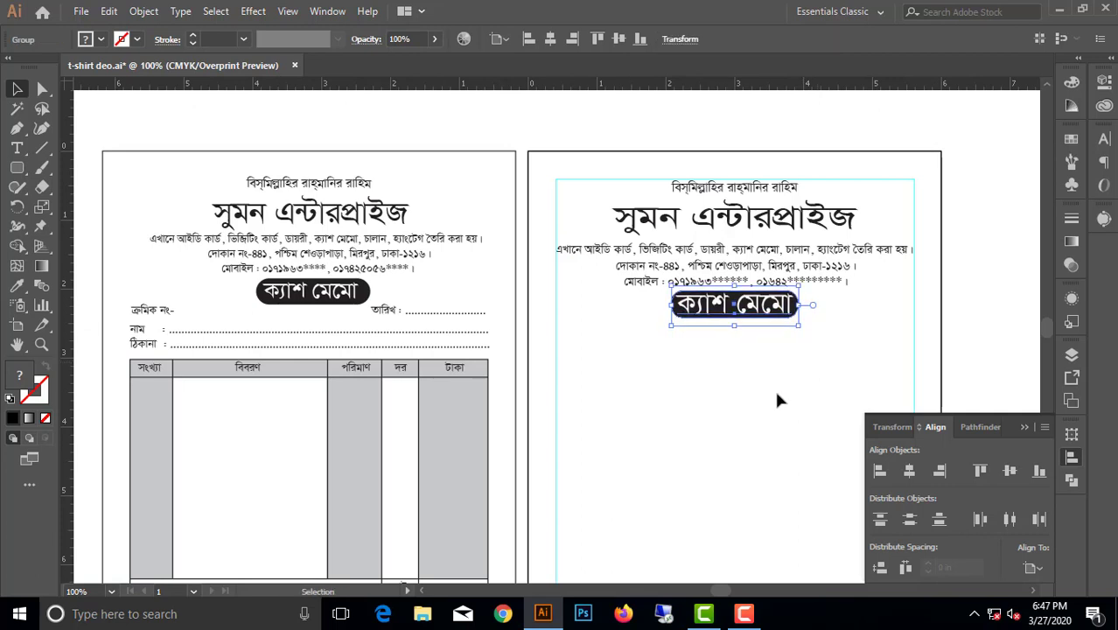
{"action": "left_click", "coordinate": [770, 395]}
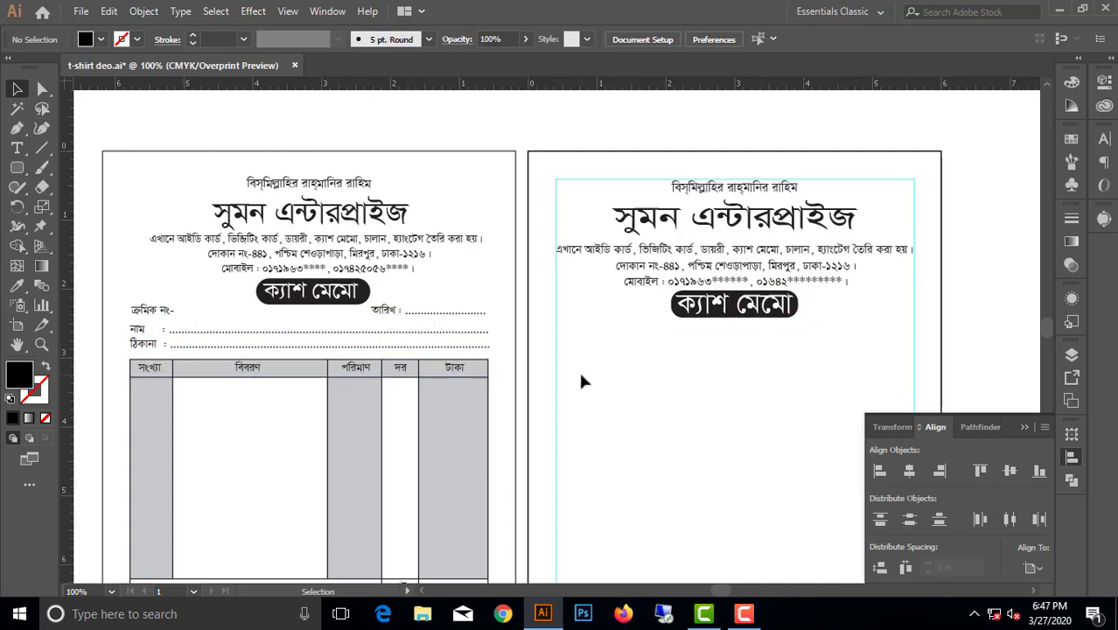
Add the ক্রমিক নং- label at the left below the badge
{"action": "left_click", "coordinate": [17, 148]}
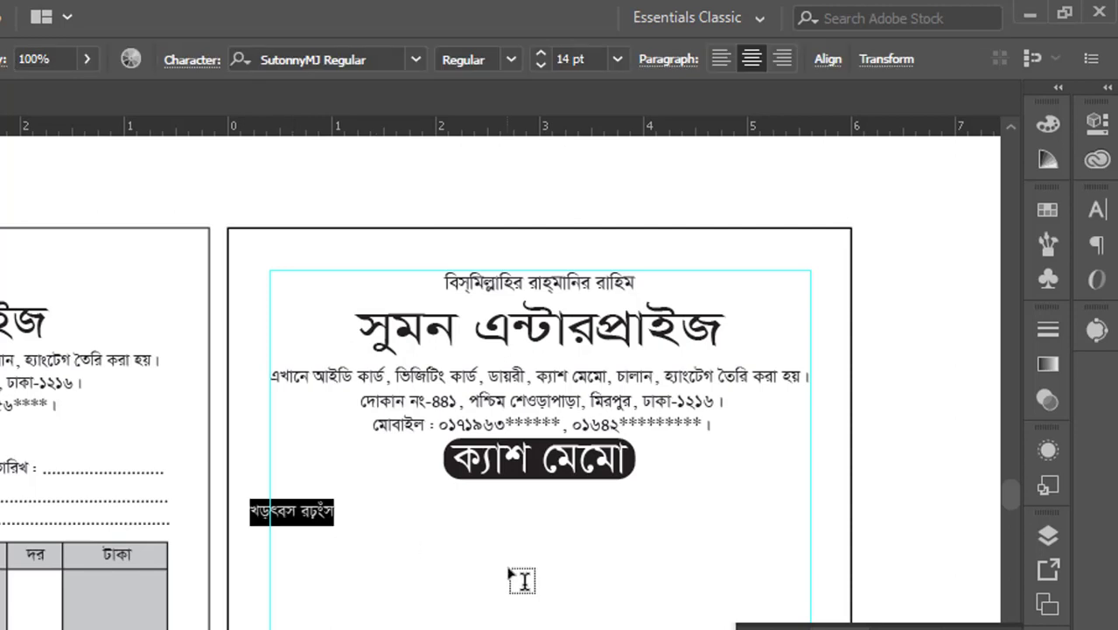
{"action": "left_click", "coordinate": [570, 344]}
{"action": "type", "text": "ক্রমিক ন"}
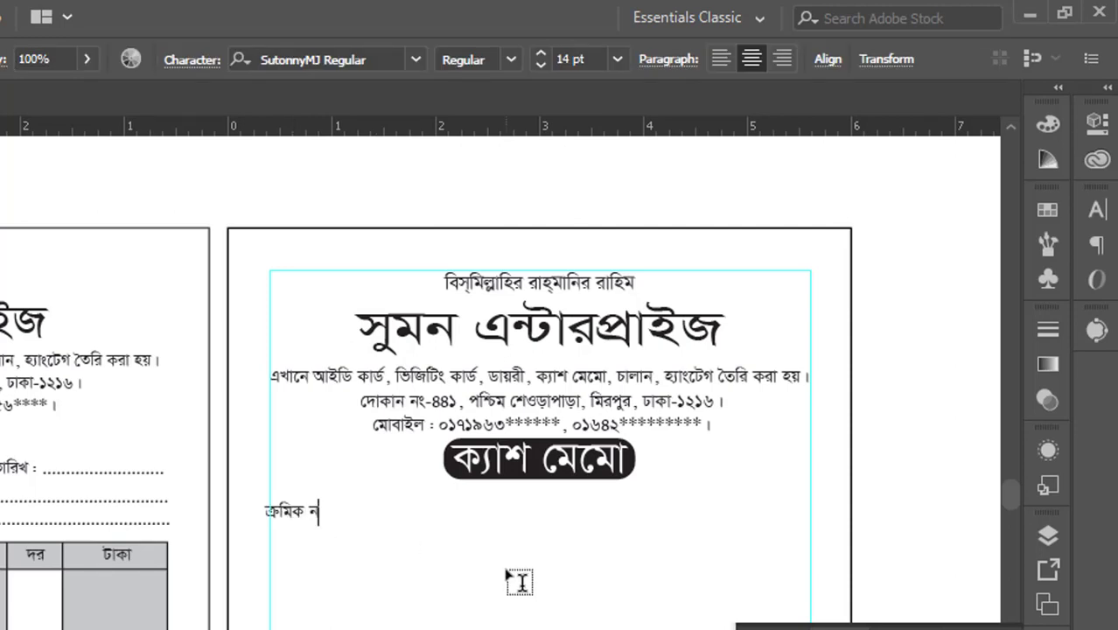
{"action": "type", "text": "ং"}
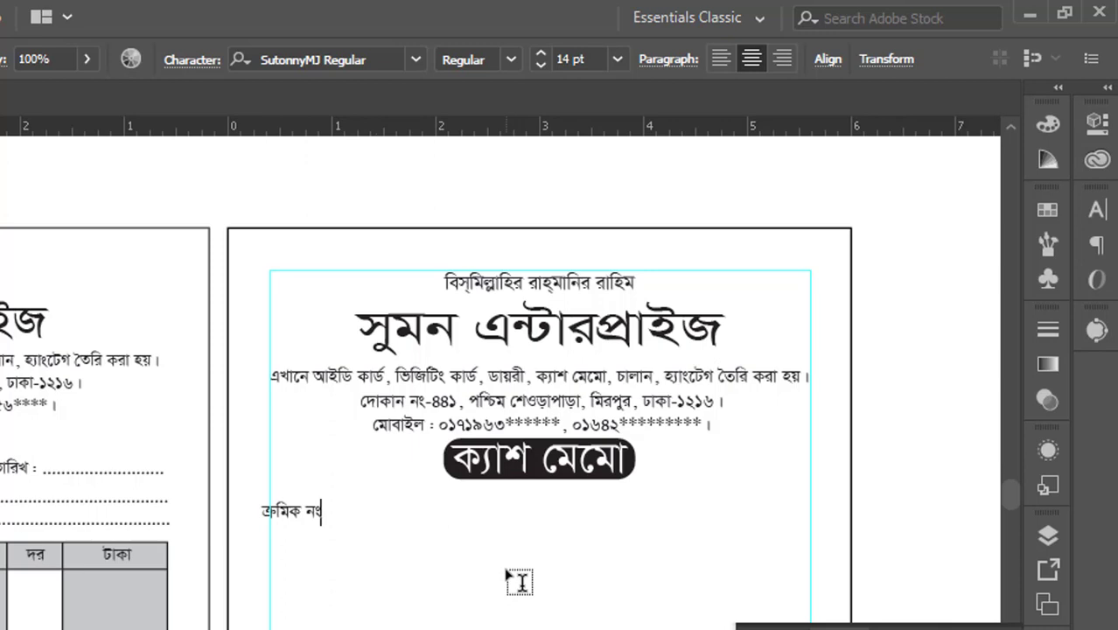
{"action": "type", "text": "-"}
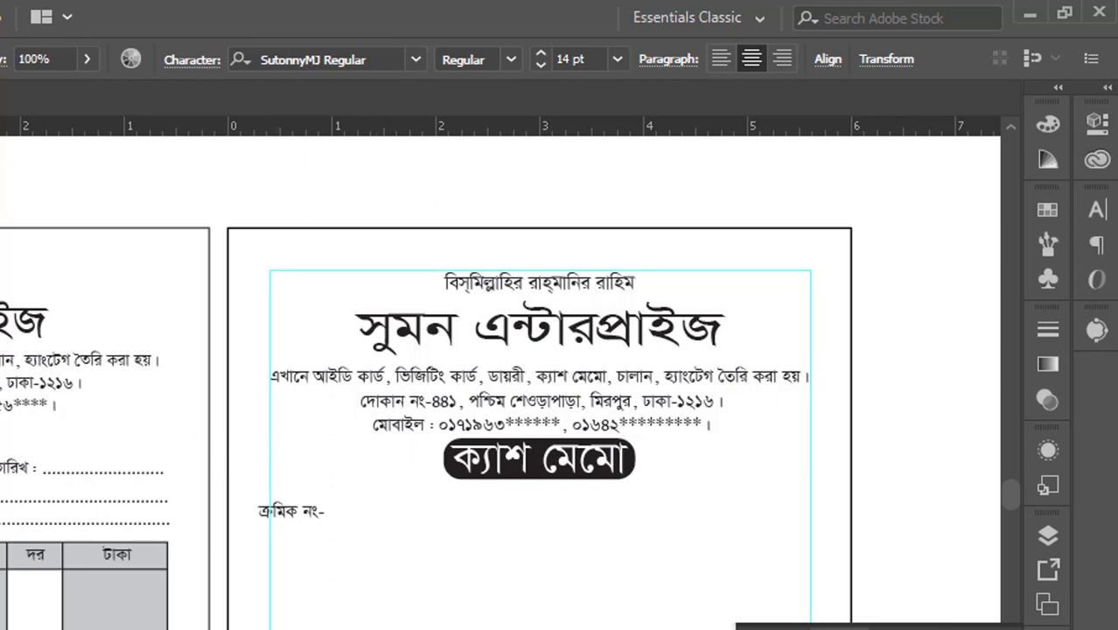
{"action": "key", "text": "Escape"}
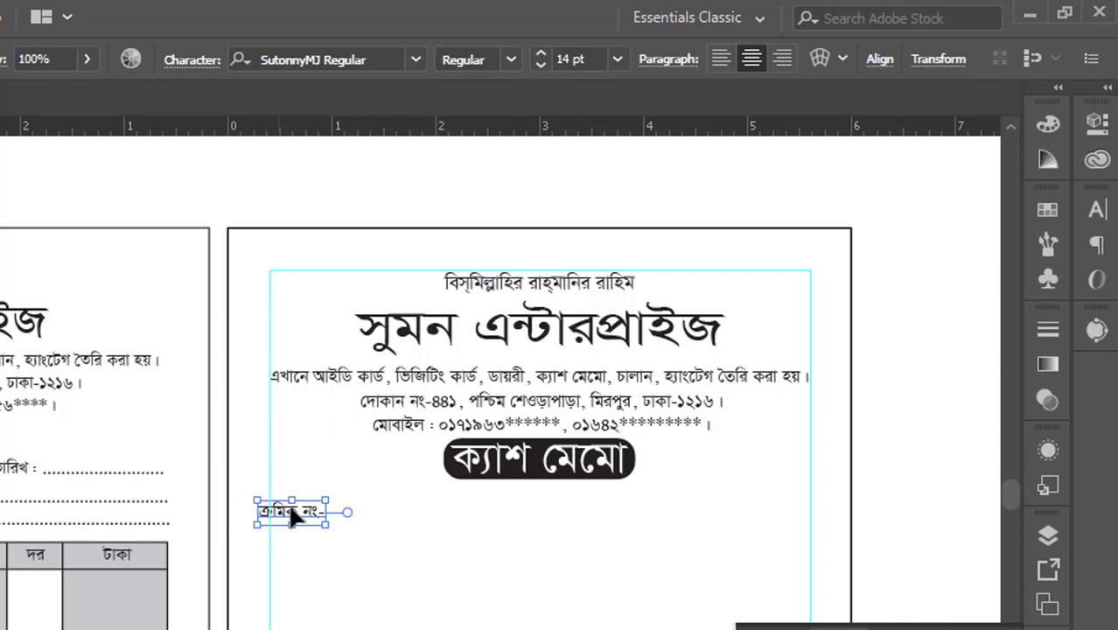
{"action": "left_click_drag", "start_coordinate": [293, 516], "coordinate": [305, 516]}
{"action": "left_click", "coordinate": [346, 532]}
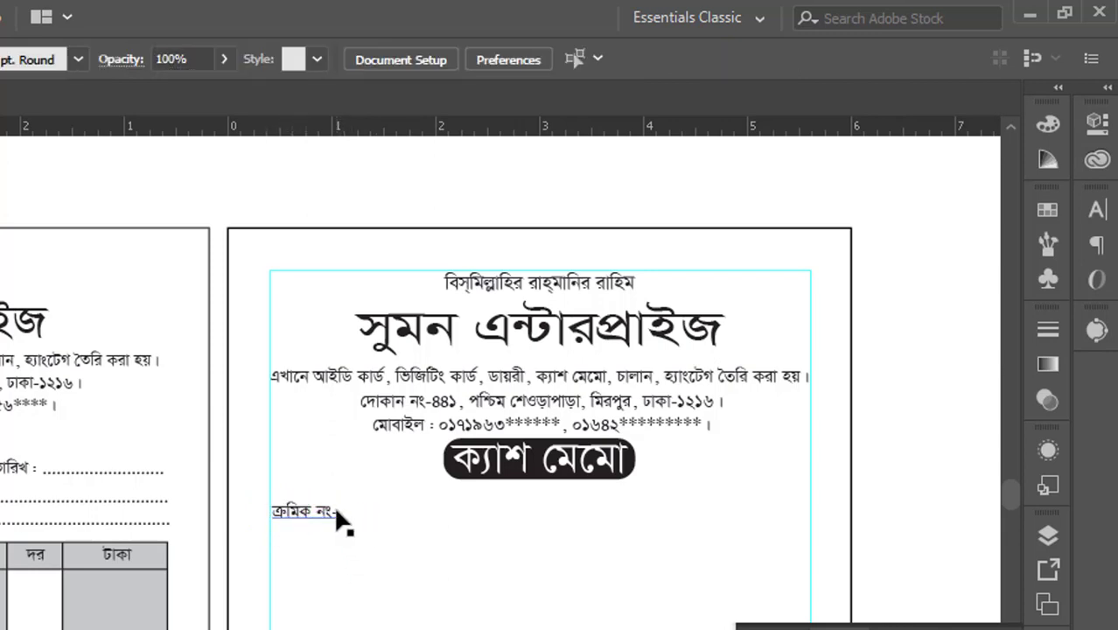
Copy the label to the right and turn it into a left-aligned dotted তারিখ : line
{"action": "left_click_drag", "start_coordinate": [311, 515], "coordinate": [664, 515]}
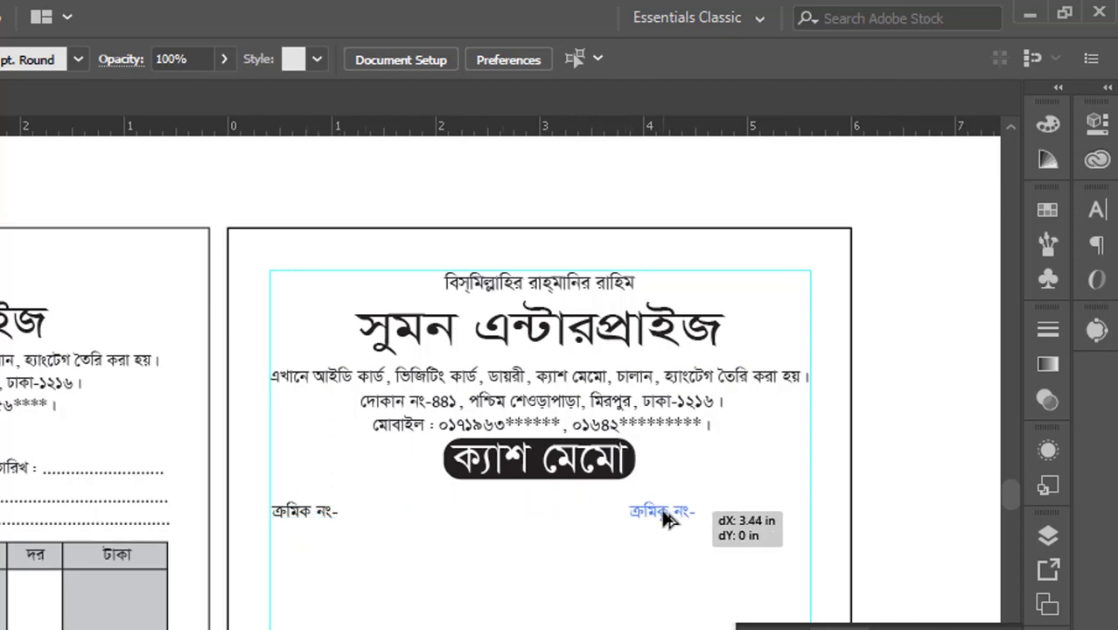
{"action": "double_click", "coordinate": [663, 516]}
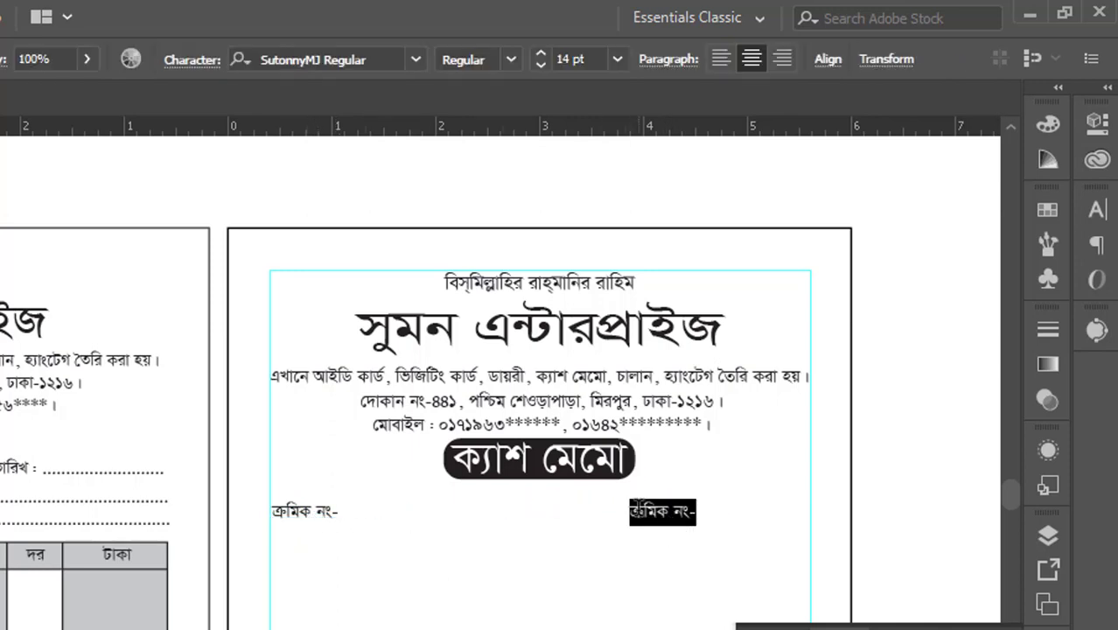
{"action": "type", "text": "তারিখ"}
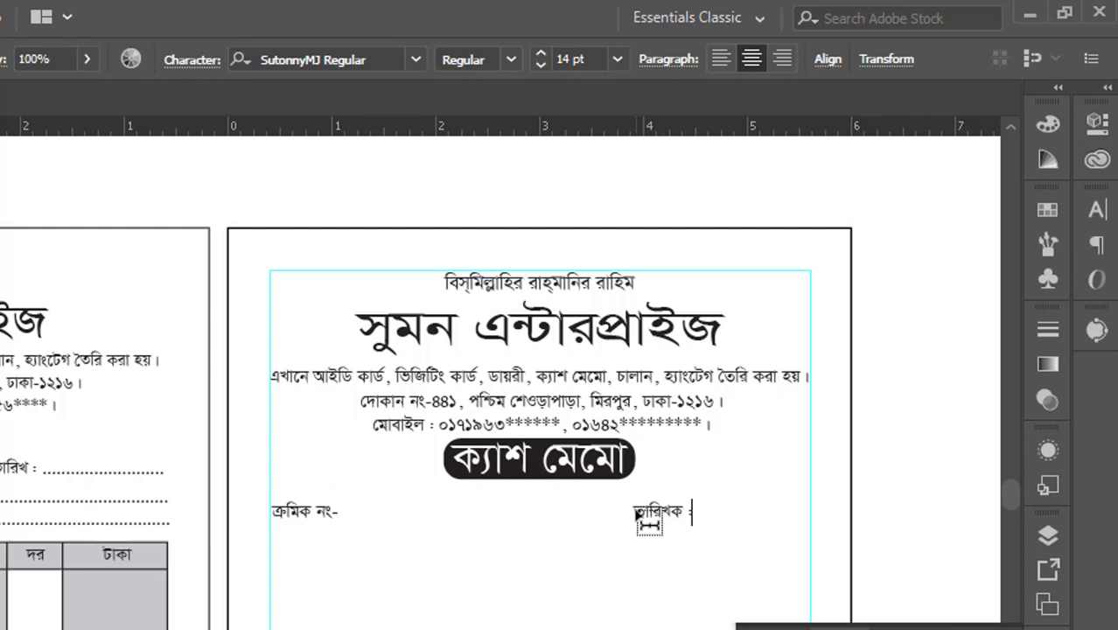
{"action": "type", "text": "ক"}
{"action": "key", "text": "BackSpace"}
{"action": "type", "text": ":"}
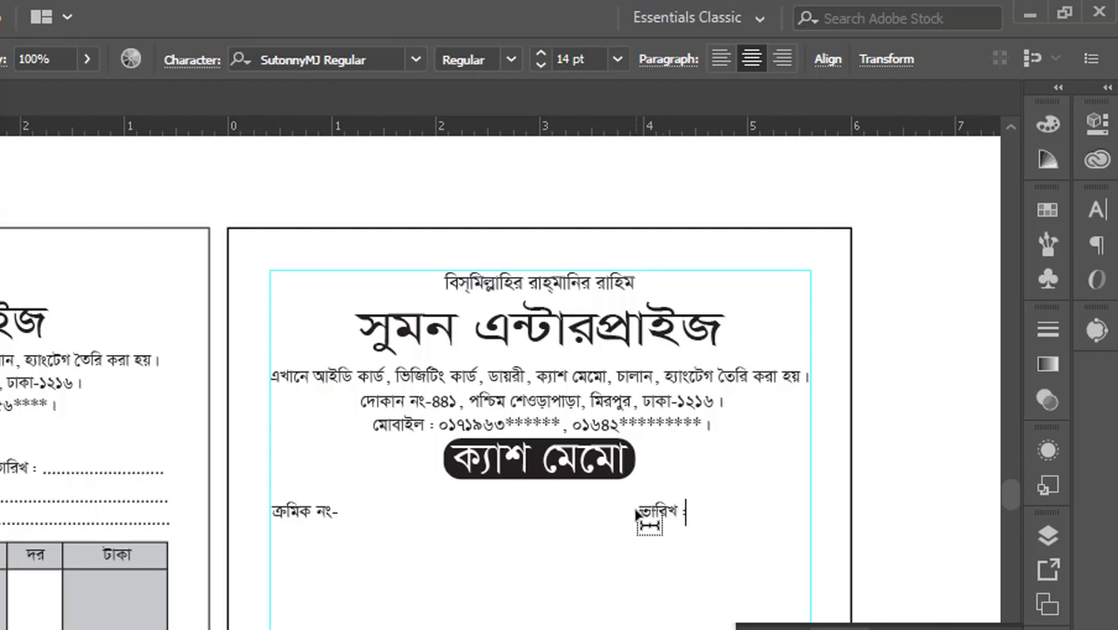
{"action": "type", "text": " ........"}
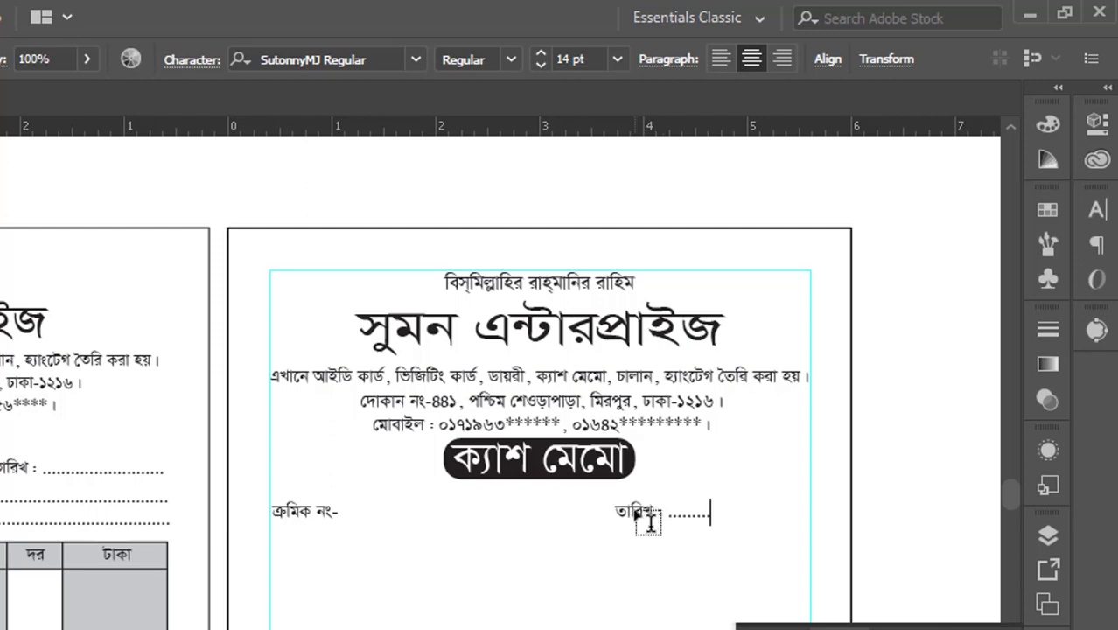
{"action": "type", "text": "............................."}
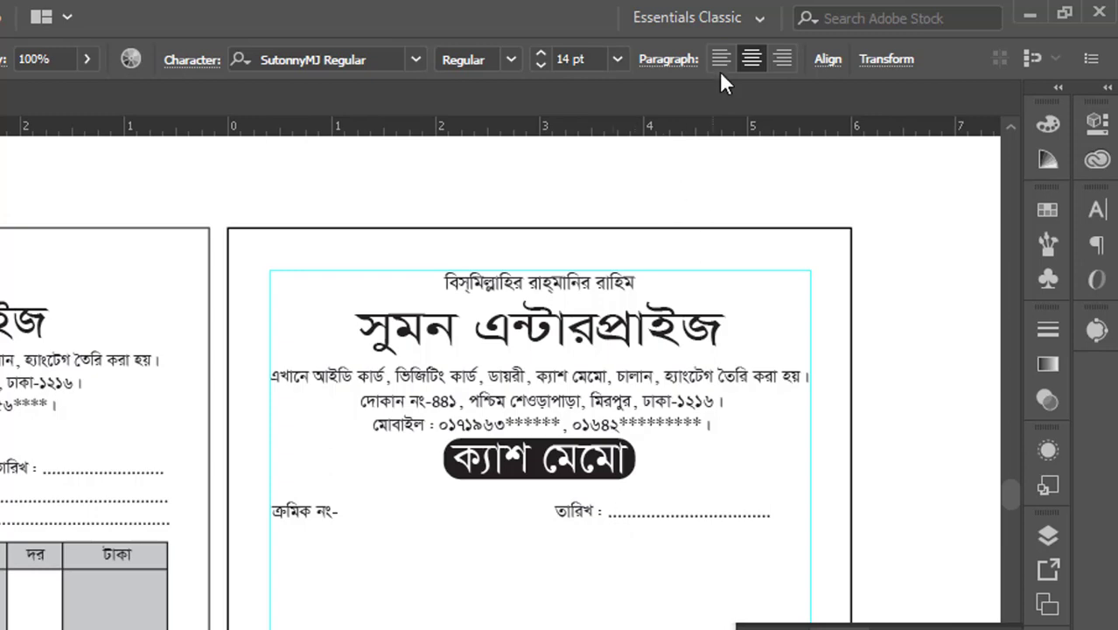
{"action": "left_click", "coordinate": [722, 66]}
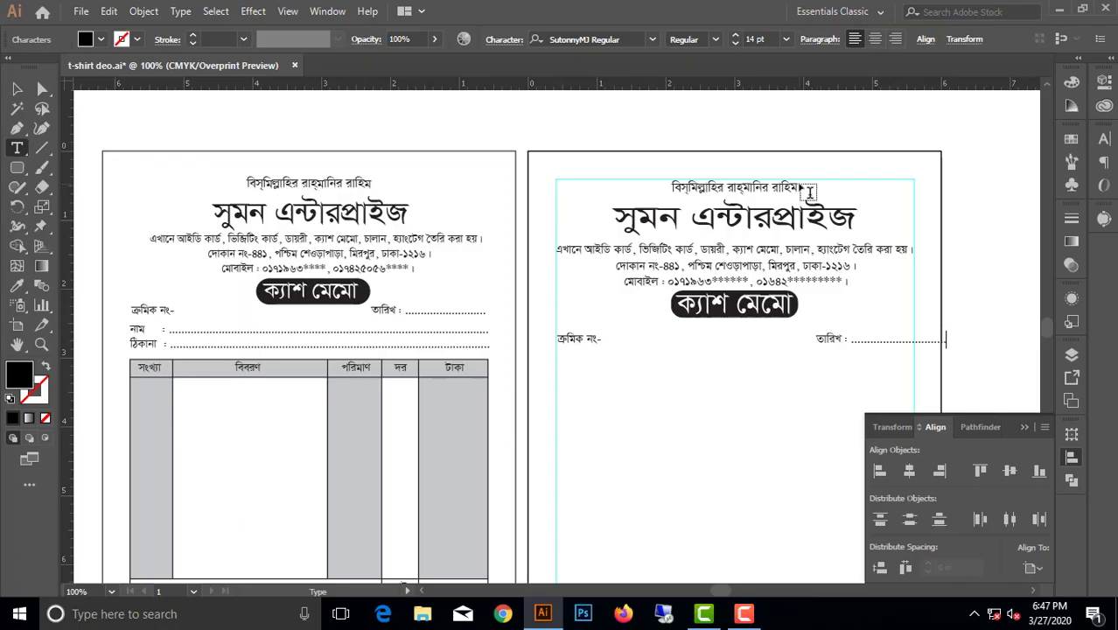
{"action": "key", "text": "BackSpace"}
{"action": "key", "text": "BackSpace"}
{"action": "key", "text": "BackSpace"}
{"action": "key", "text": "BackSpace"}
{"action": "key", "text": "BackSpace"}
{"action": "key", "text": "BackSpace"}
{"action": "left_click", "coordinate": [17, 88]}
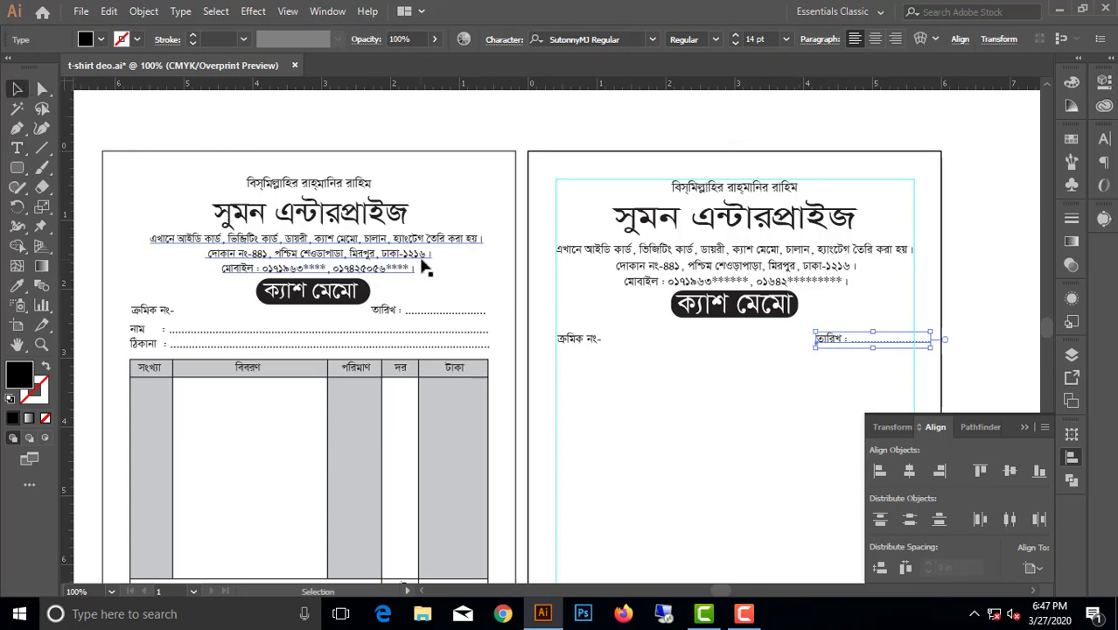
{"action": "key", "text": "Left"}
{"action": "key", "text": "Left"}
{"action": "key", "text": "Left"}
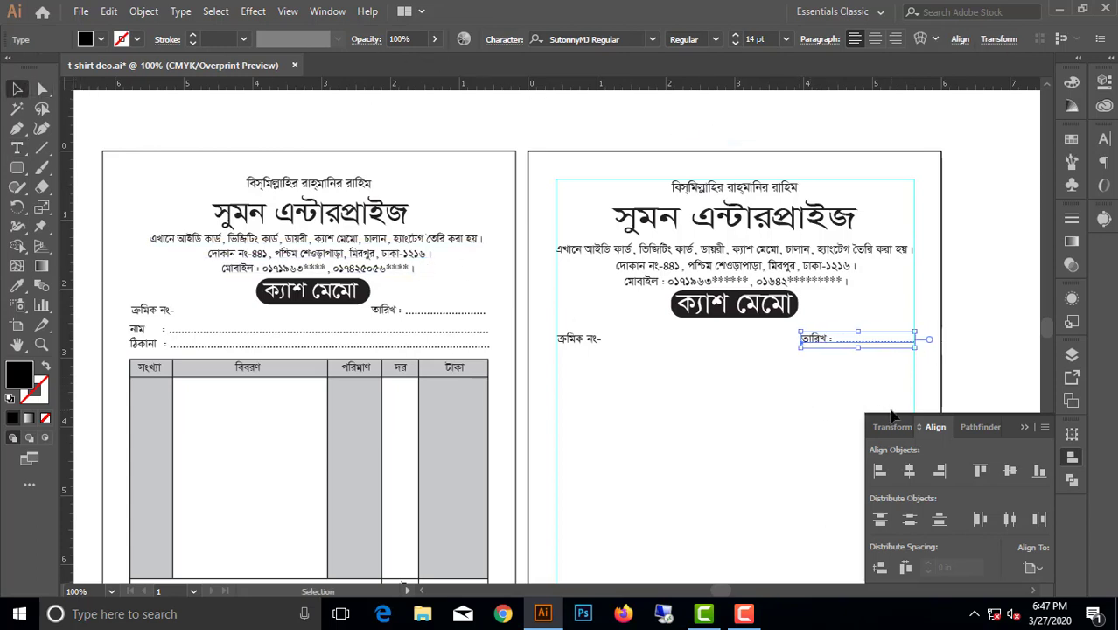
{"action": "left_click", "coordinate": [825, 382]}
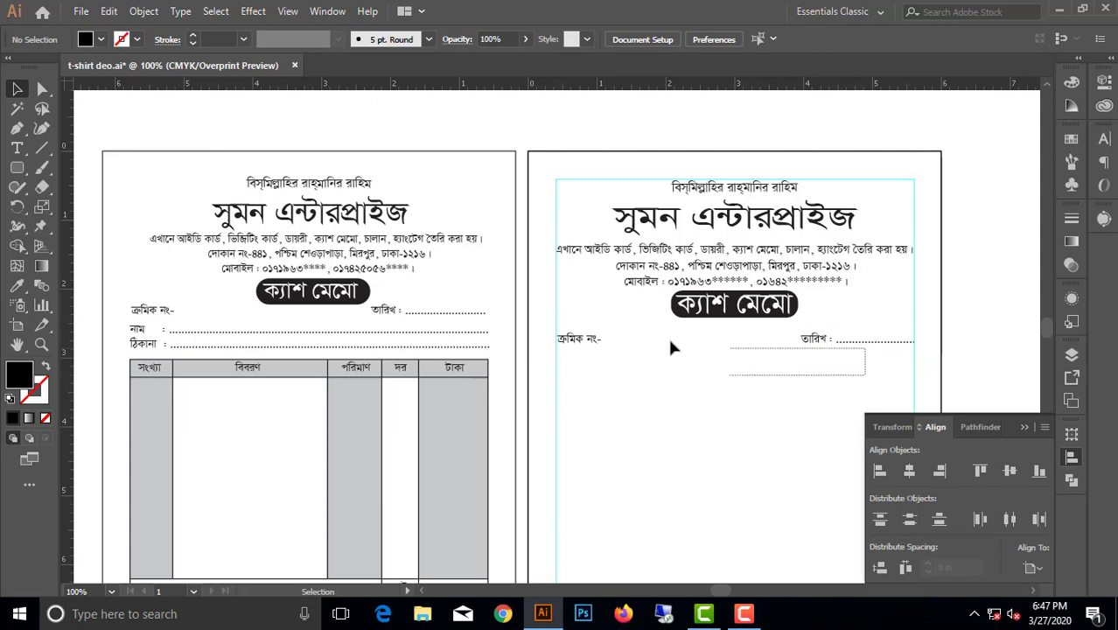
Nudge the ক্রমিক নং-/তারিখ line up closer beneath the badge
{"action": "left_click", "coordinate": [588, 338]}
{"action": "key", "text": "Up"}
{"action": "key", "text": "Up"}
{"action": "key", "text": "Up"}
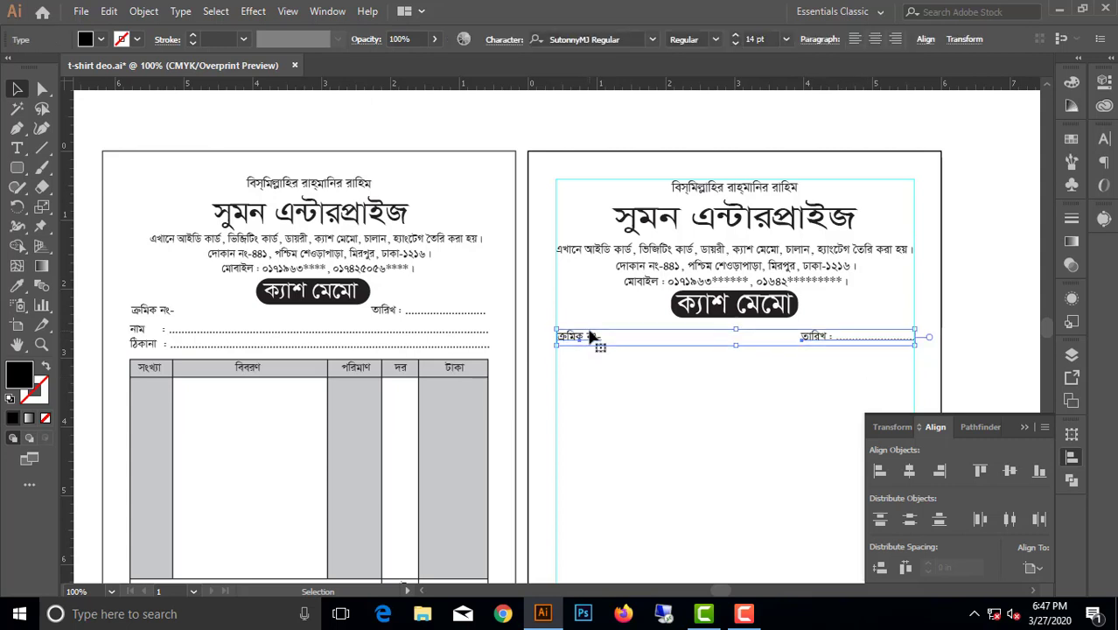
{"action": "key", "text": "Up"}
{"action": "key", "text": "Up"}
{"action": "key", "text": "Up"}
{"action": "key", "text": "Up"}
{"action": "key", "text": "Up"}
{"action": "key", "text": "Down"}
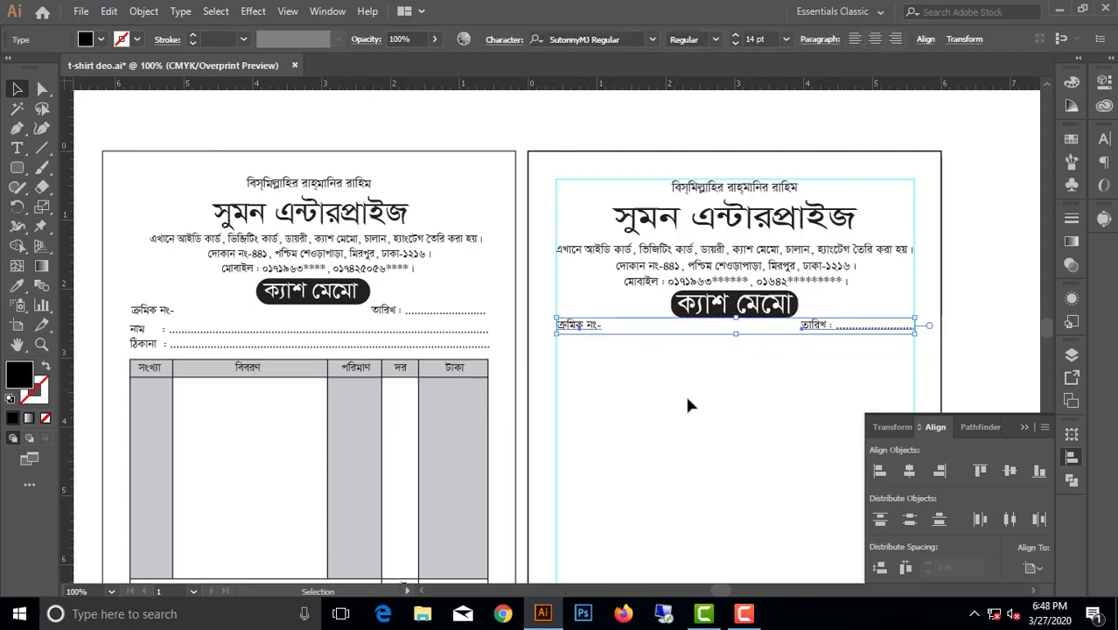
{"action": "key", "text": "Down"}
{"action": "key", "text": "Down"}
{"action": "left_click", "coordinate": [697, 410]}
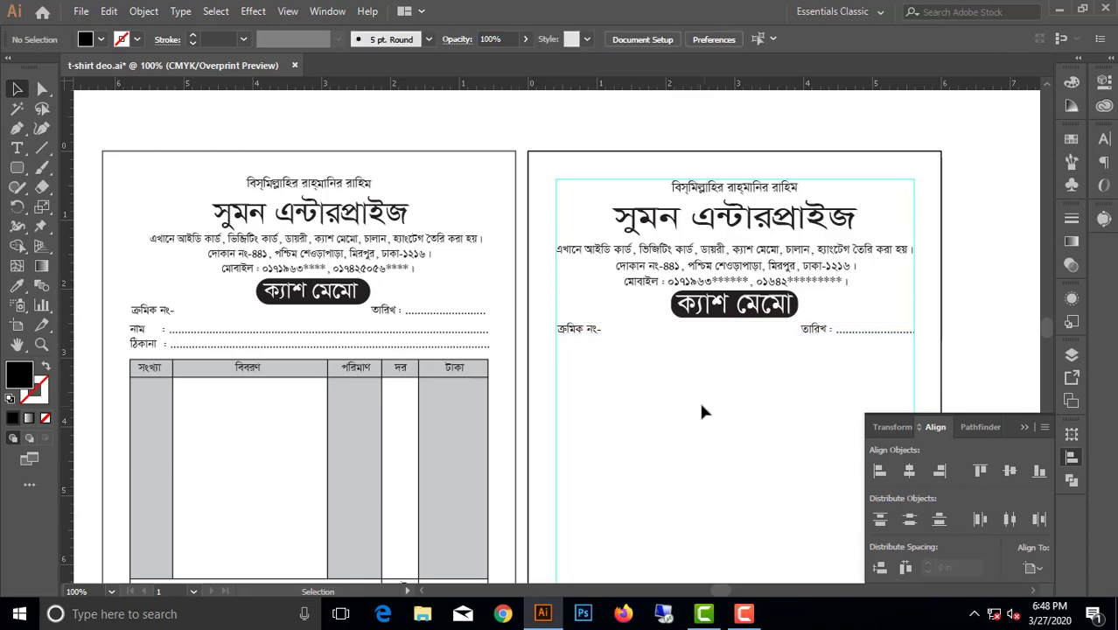
Duplicate the ক্রমিক নং- label one line lower
{"action": "key", "text": "ctrl+equal"}
{"action": "key", "text": "ctrl+equal"}
{"action": "key", "text": "ctrl+equal"}
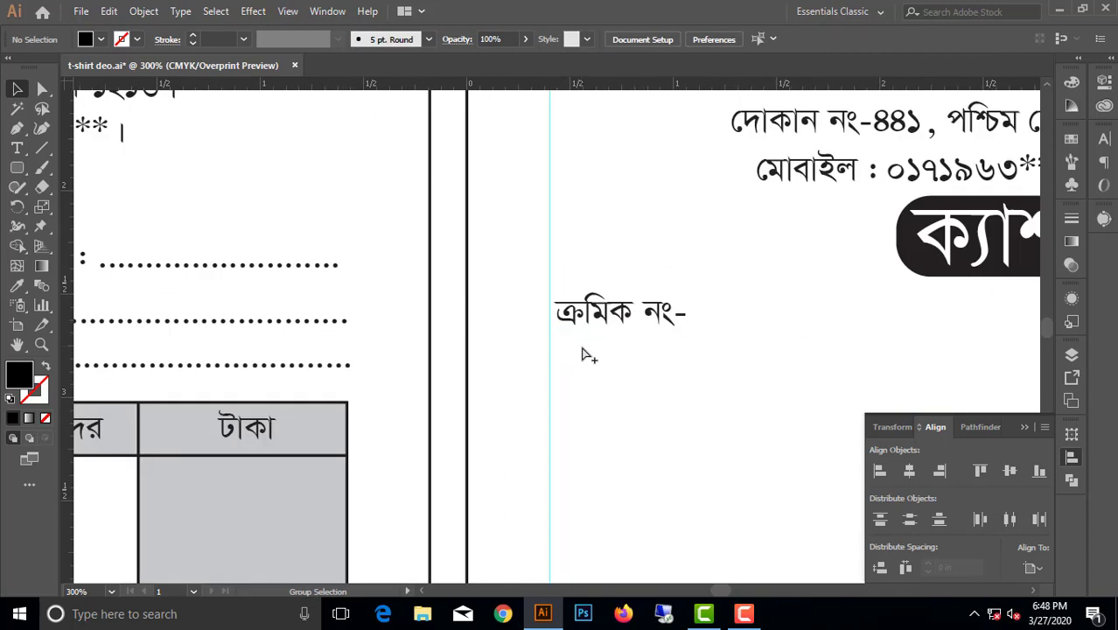
{"action": "scroll", "coordinate": [585, 358], "scroll_direction": "up", "scroll_amount": 2}
{"action": "scroll", "coordinate": [592, 354], "scroll_direction": "down", "scroll_amount": 2}
{"action": "scroll", "coordinate": [595, 324], "scroll_direction": "up", "scroll_amount": 3}
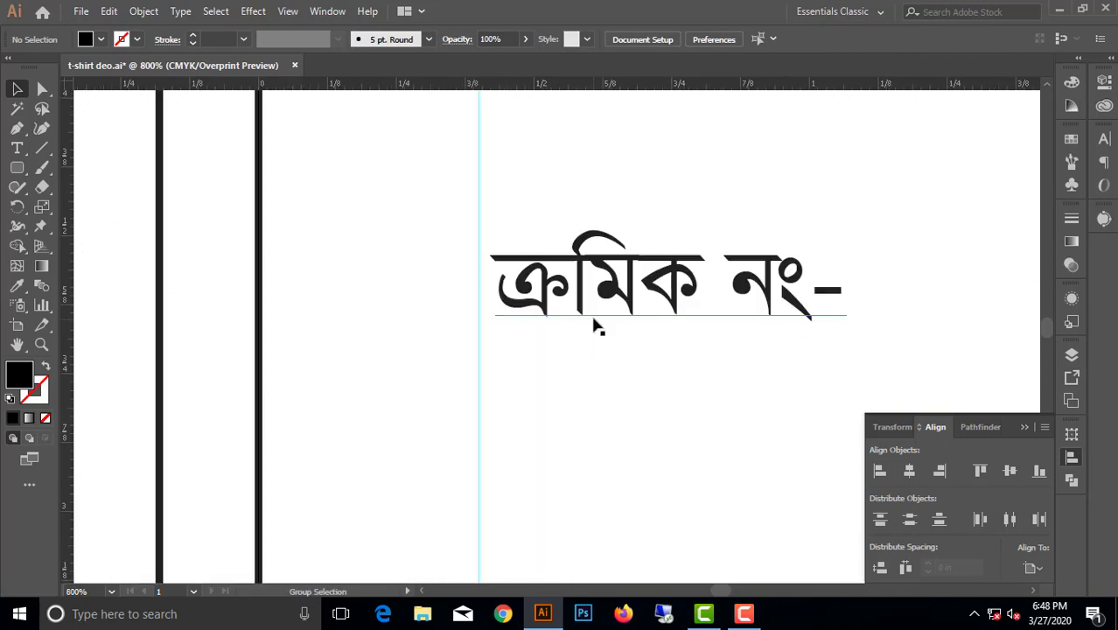
{"action": "mouse_move", "coordinate": [593, 320]}
{"action": "left_mouse_down"}
{"action": "mouse_move", "coordinate": [577, 305]}
{"action": "mouse_move", "coordinate": [626, 357]}
{"action": "left_mouse_up"}
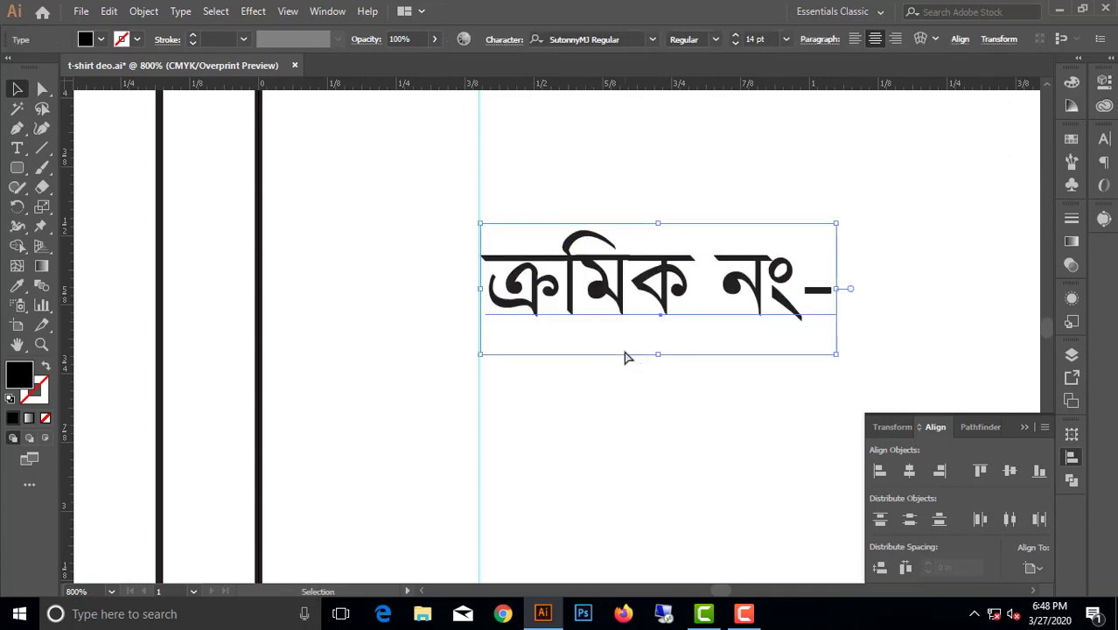
{"action": "scroll", "coordinate": [630, 377], "scroll_direction": "down", "scroll_amount": 3}
{"action": "scroll", "coordinate": [636, 394], "scroll_direction": "down", "scroll_amount": 2}
{"action": "scroll", "coordinate": [636, 399], "scroll_direction": "down", "scroll_amount": 1}
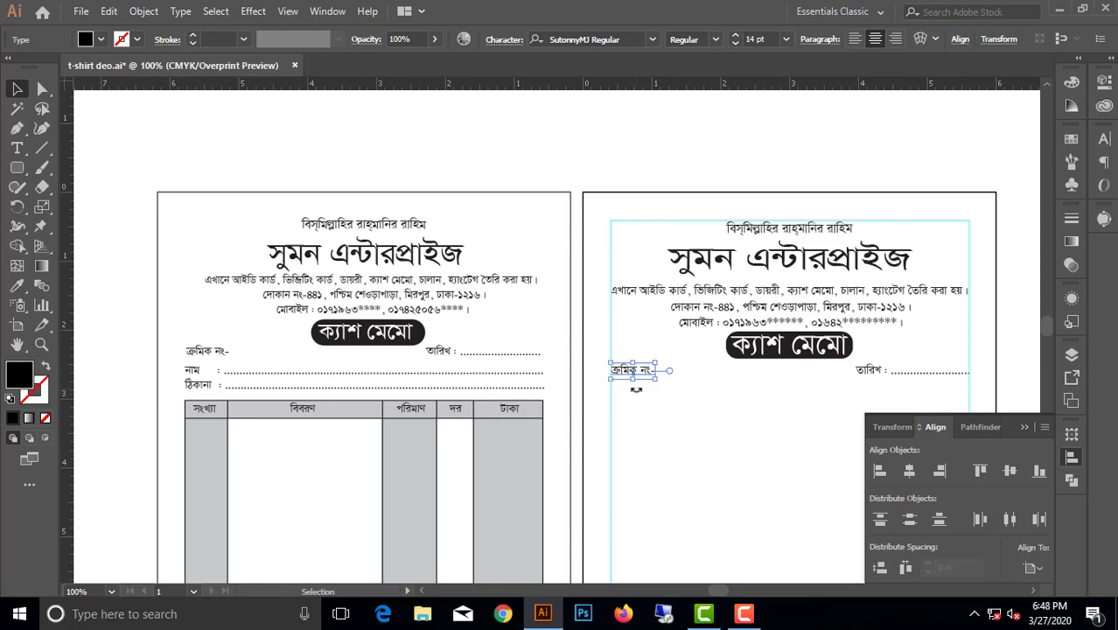
{"action": "left_click_drag", "start_coordinate": [625, 375], "coordinate": [621, 398]}
Retype the copied label as the left-aligned নাম line
{"action": "double_click", "coordinate": [623, 395]}
{"action": "key", "text": "ctrl+a"}
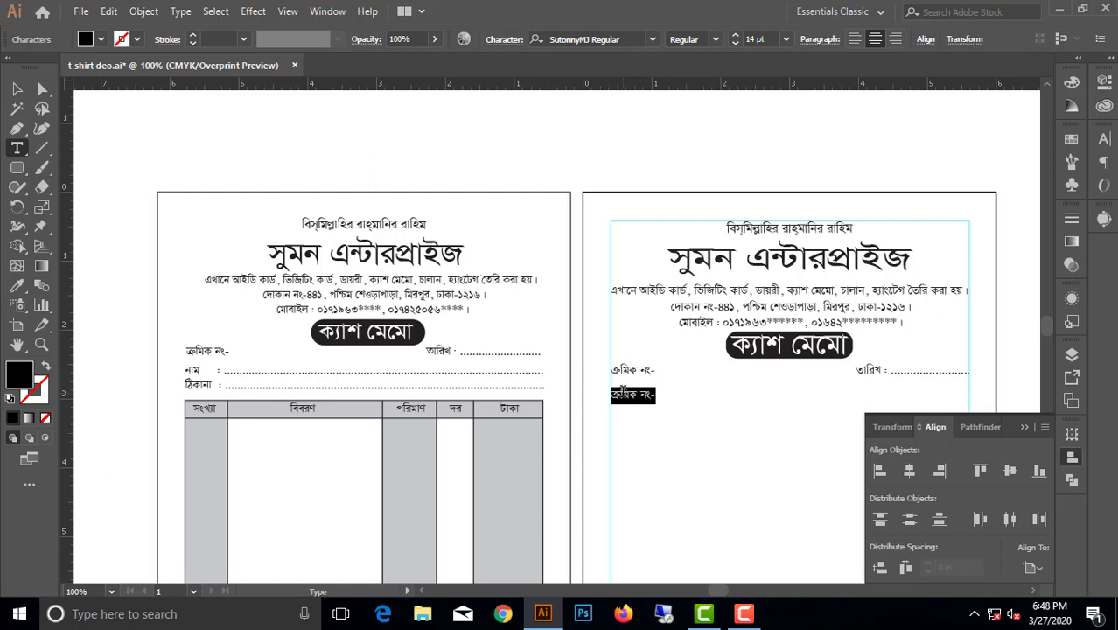
{"action": "type", "text": "b"}
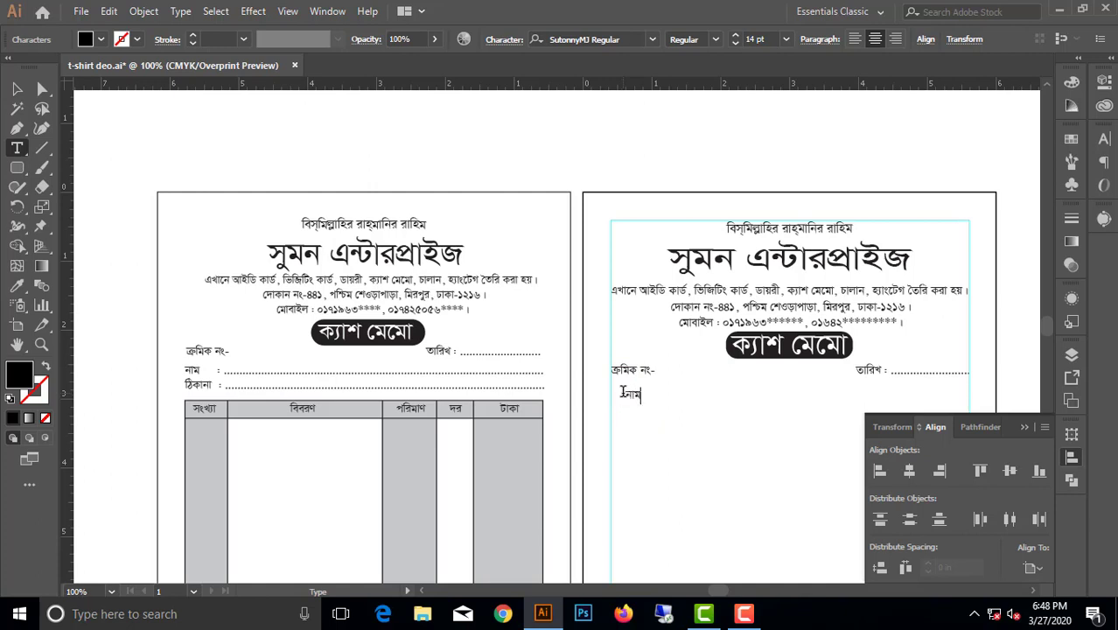
{"action": "left_click", "coordinate": [850, 40]}
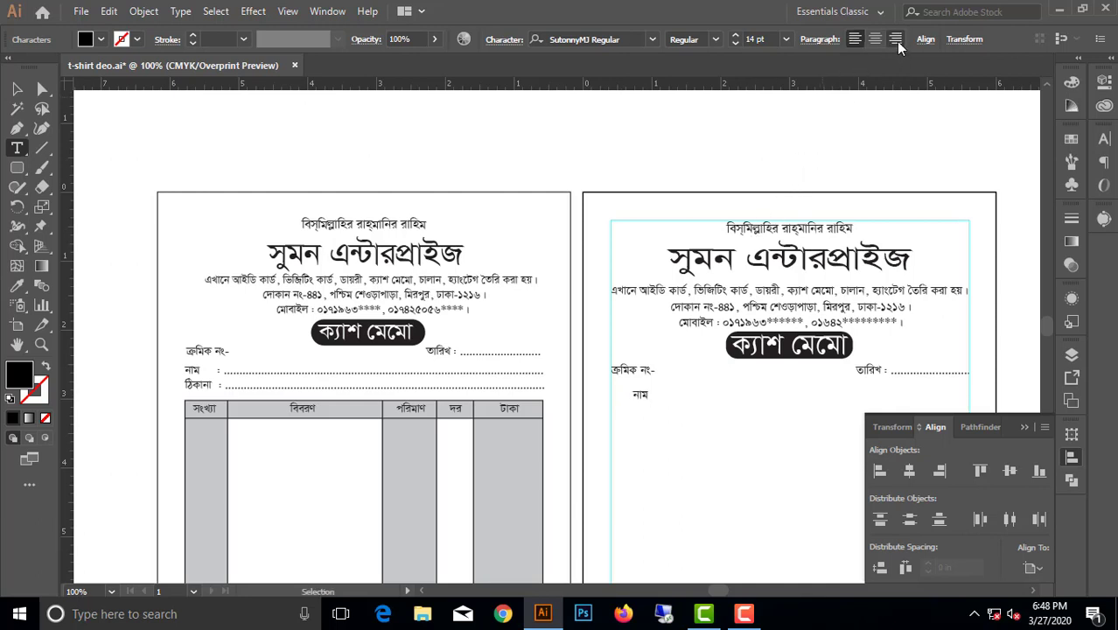
{"action": "left_click", "coordinate": [896, 40]}
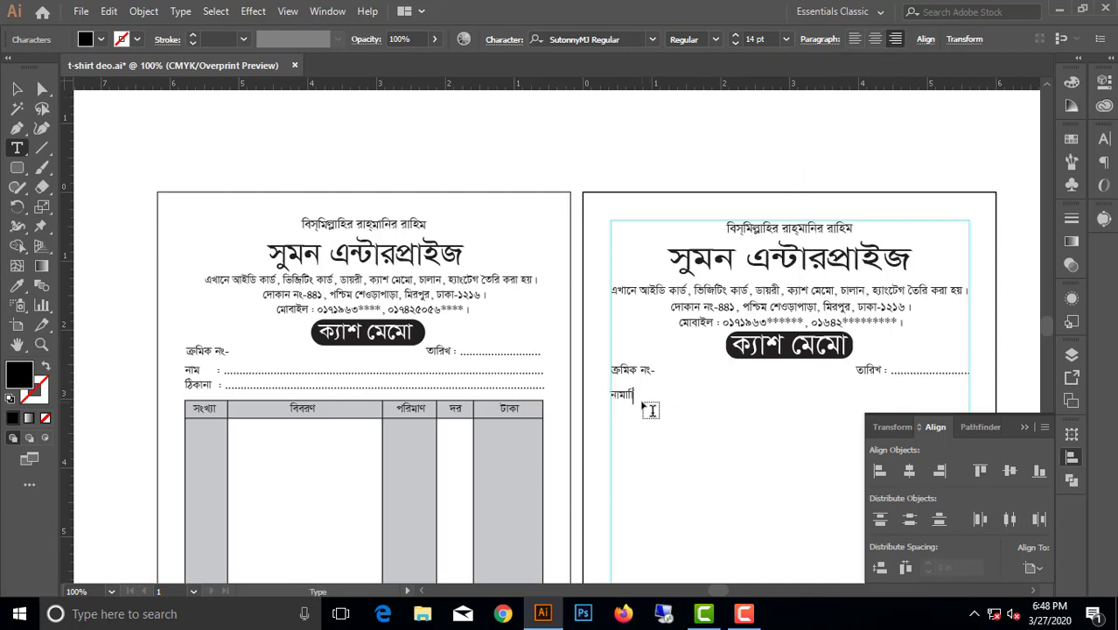
{"action": "left_click", "coordinate": [855, 40]}
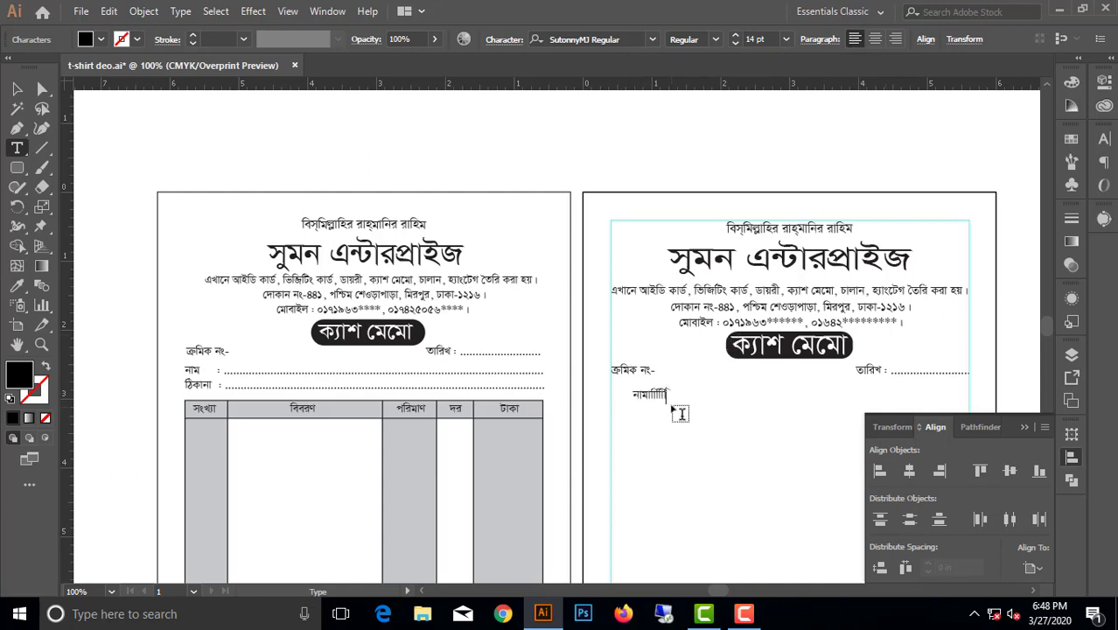
{"action": "key", "text": "ctrl+a"}
{"action": "type", "text": "b"}
Move the নাম label left to the margin and edit the নাম : line
{"action": "left_click", "coordinate": [17, 88]}
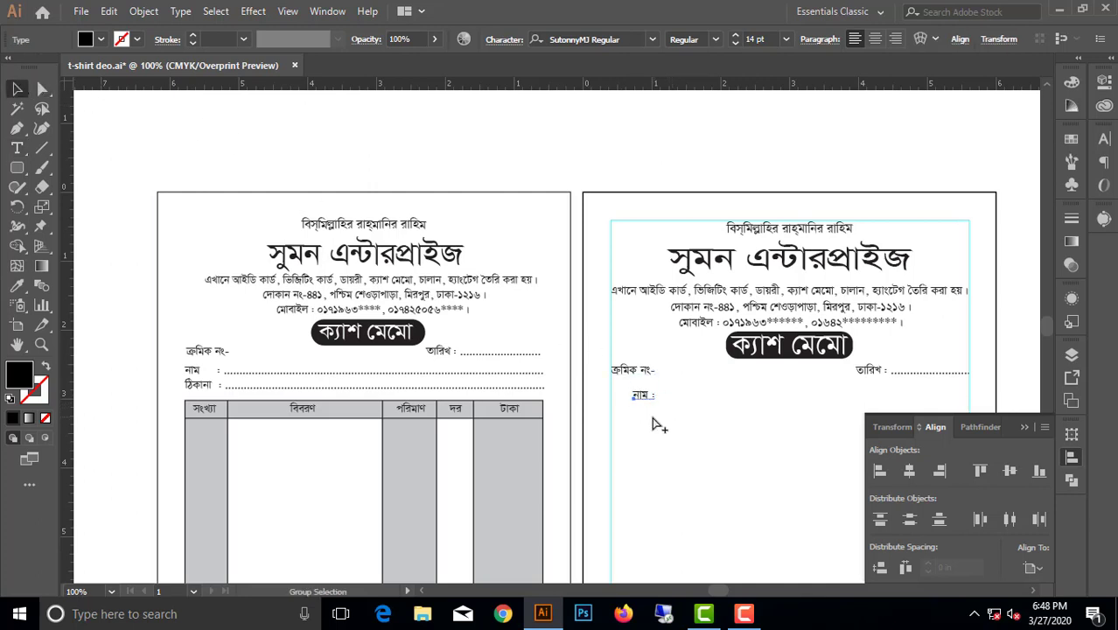
{"action": "scroll", "coordinate": [657, 419], "scroll_direction": "up", "scroll_amount": 2}
{"action": "left_click_drag", "start_coordinate": [636, 378], "coordinate": [584, 380]}
{"action": "scroll", "coordinate": [613, 414], "scroll_direction": "down", "scroll_amount": 2}
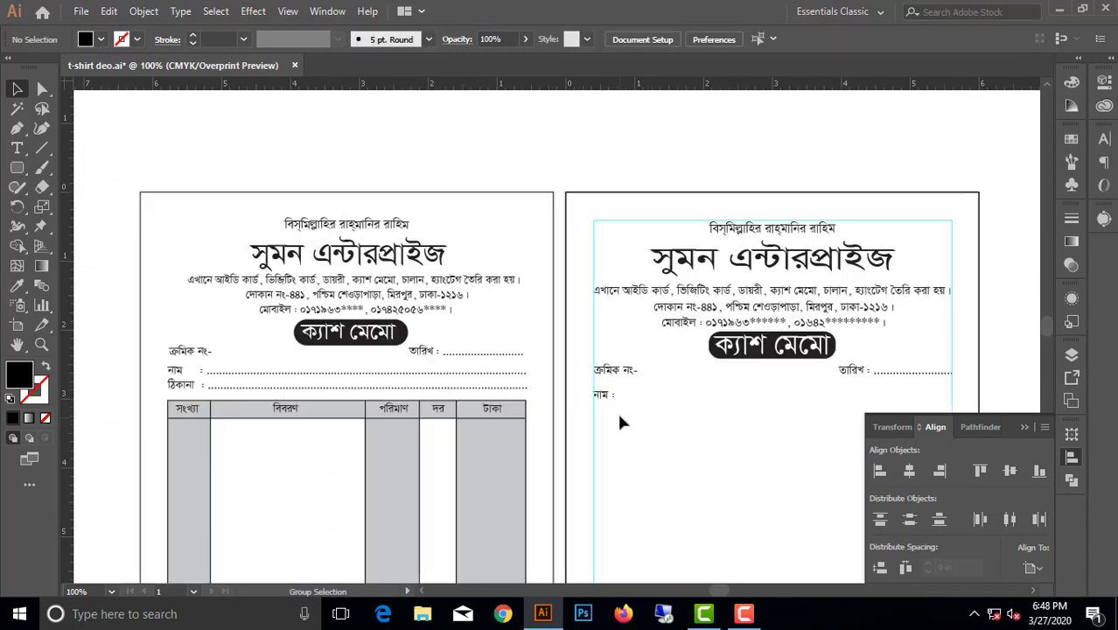
{"action": "triple_click", "coordinate": [610, 397]}
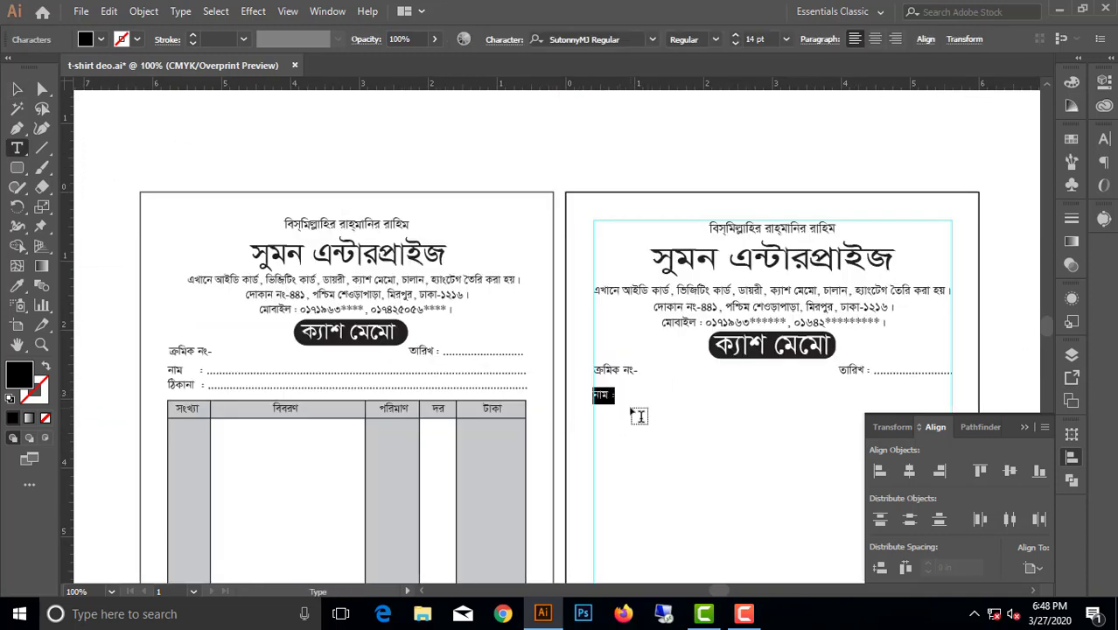
{"action": "key", "text": "Right"}
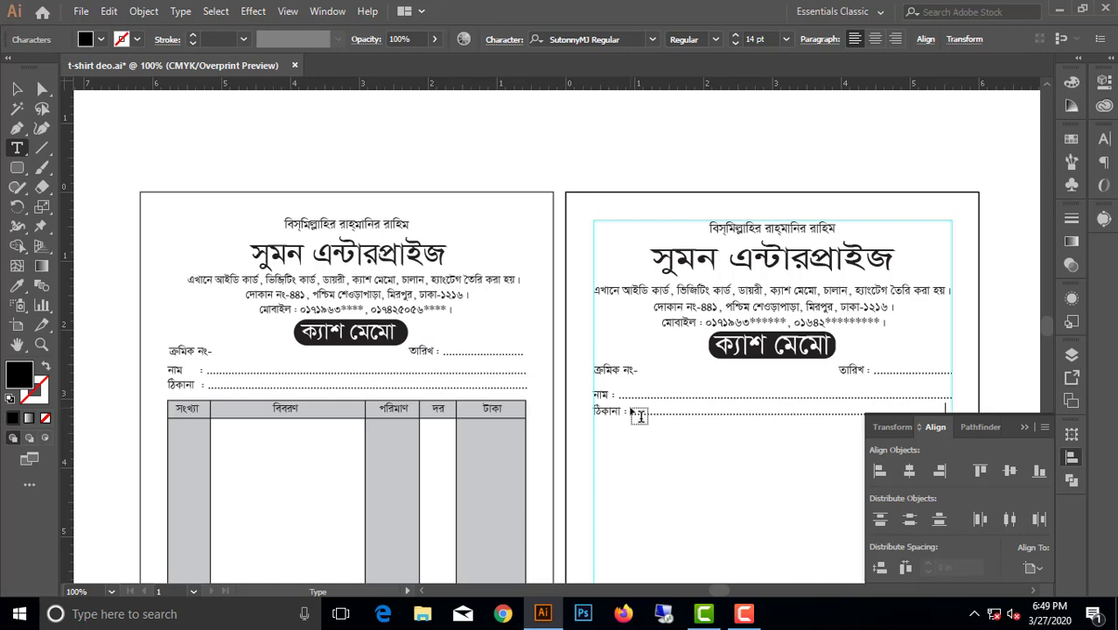
Extend the ঠিকানা : dotted leader with extra dots
{"action": "scroll", "coordinate": [639, 416], "scroll_direction": "down", "scroll_amount": 2}
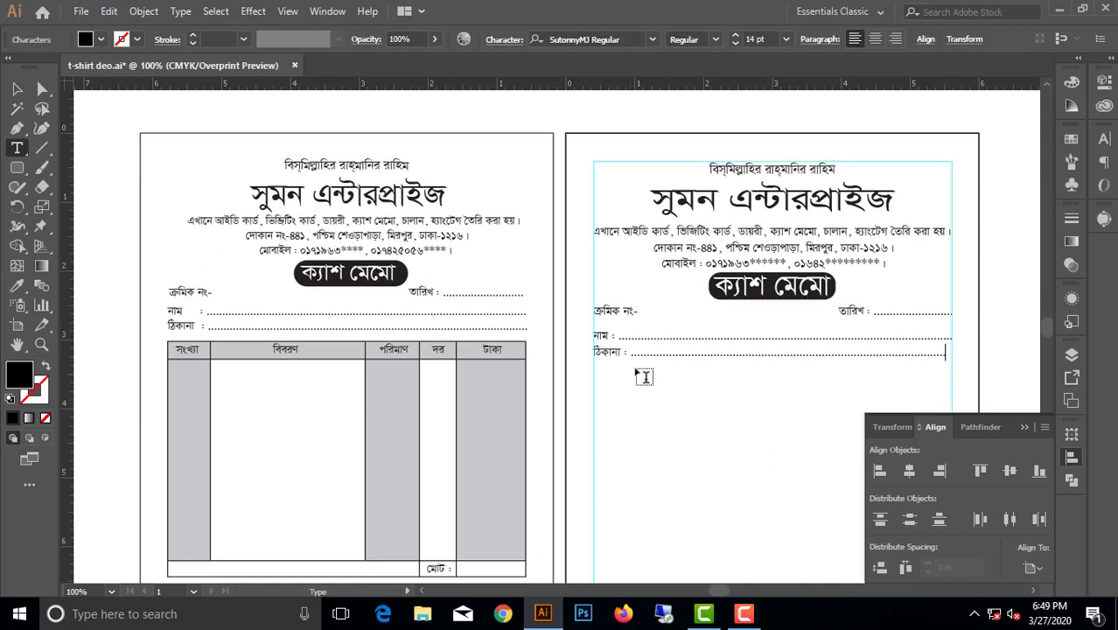
{"action": "left_click", "coordinate": [613, 336]}
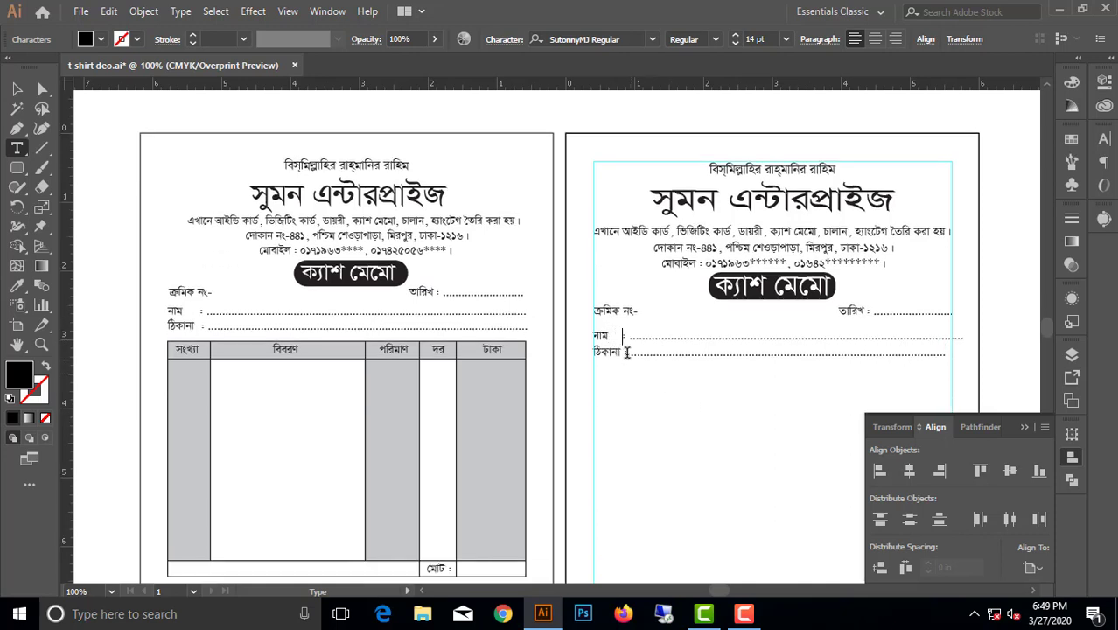
{"action": "key", "text": "End"}
{"action": "left_click", "coordinate": [932, 351]}
{"action": "type", "text": ".."}
{"action": "left_click", "coordinate": [20, 90]}
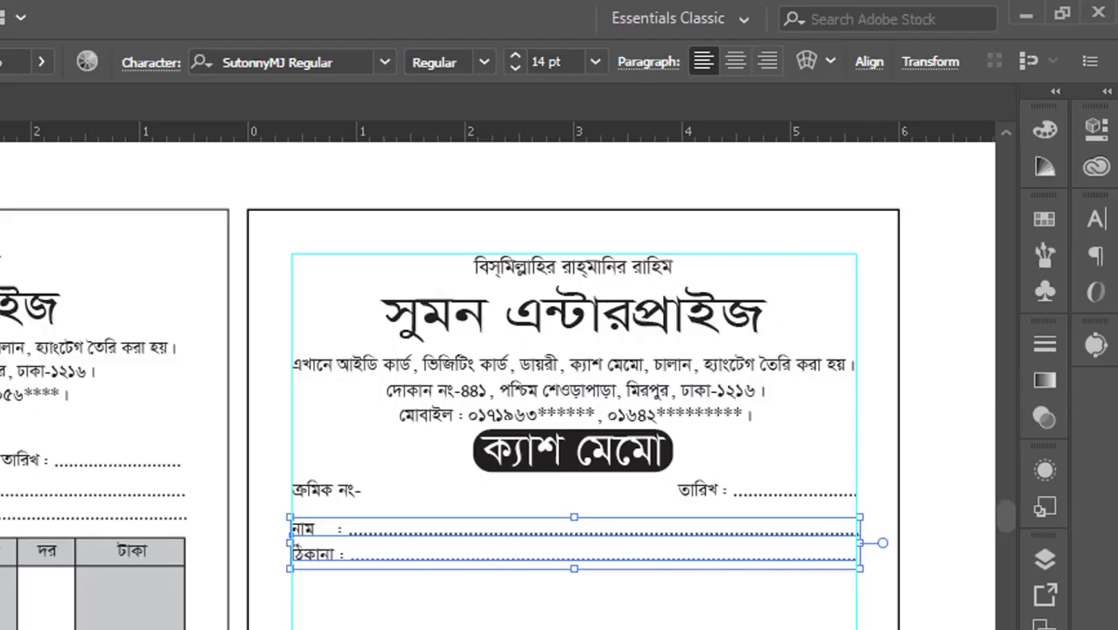
{"action": "key", "text": "ctrl+shift+a"}
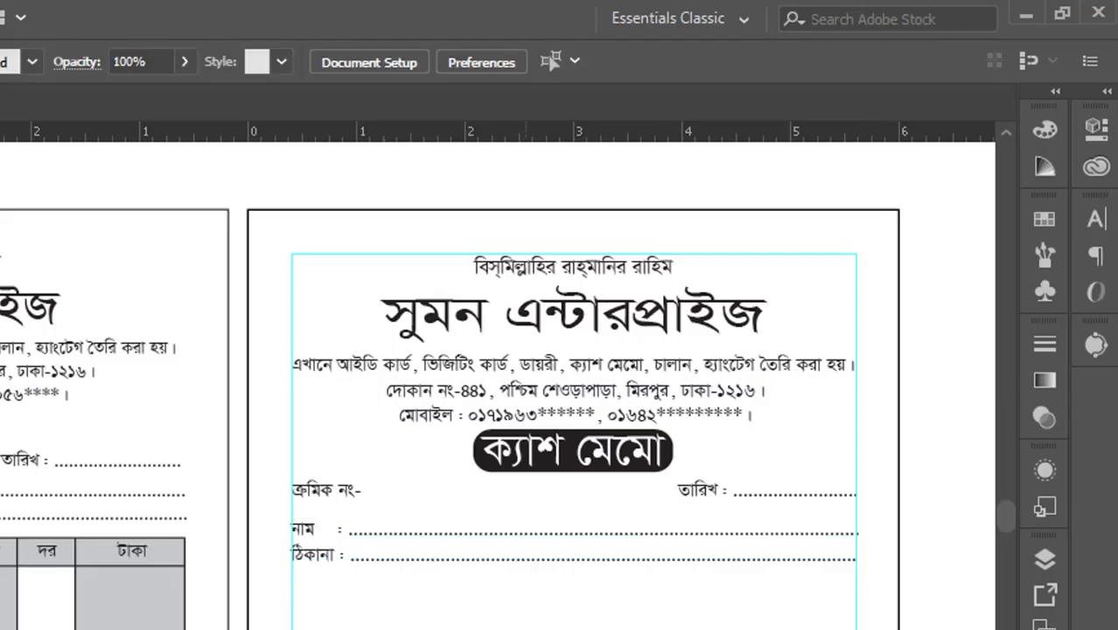
Set the নাম/ঠিকানা text block's leading to 23 pt in the Character panel
{"action": "key", "text": "ctrl+t"}
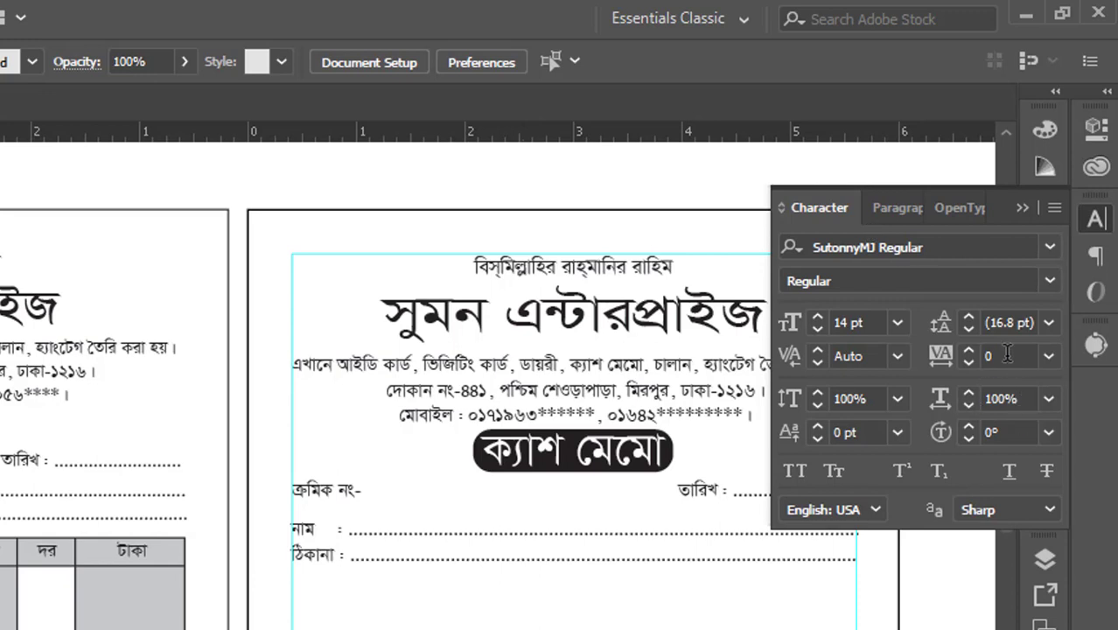
{"action": "left_click", "coordinate": [1008, 324]}
{"action": "type", "text": "17"}
{"action": "key", "text": "Return"}
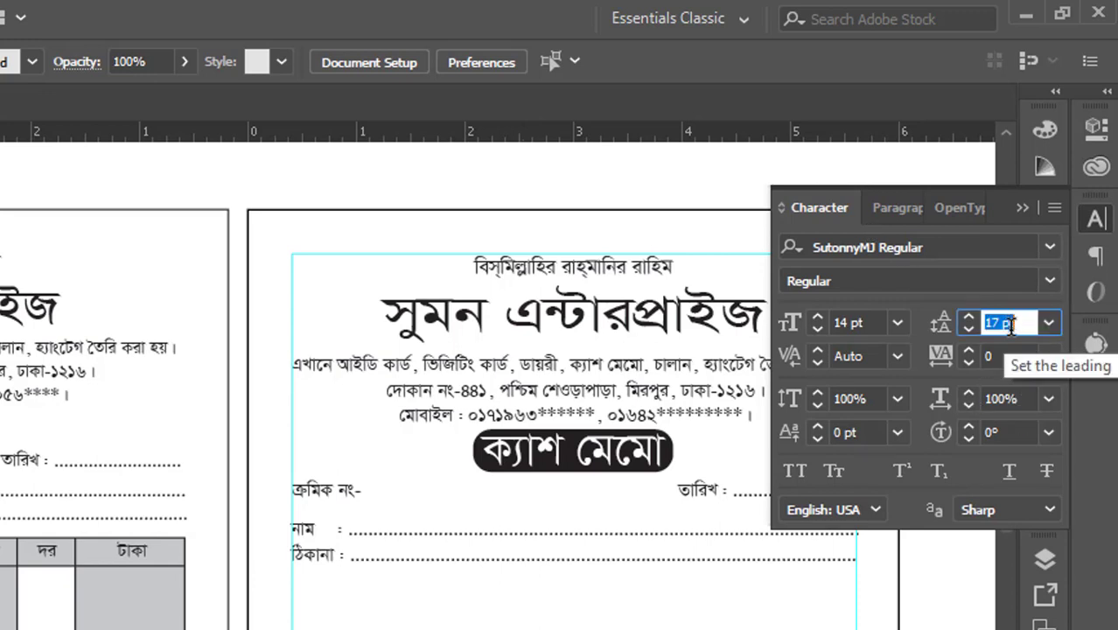
{"action": "left_click", "coordinate": [457, 558]}
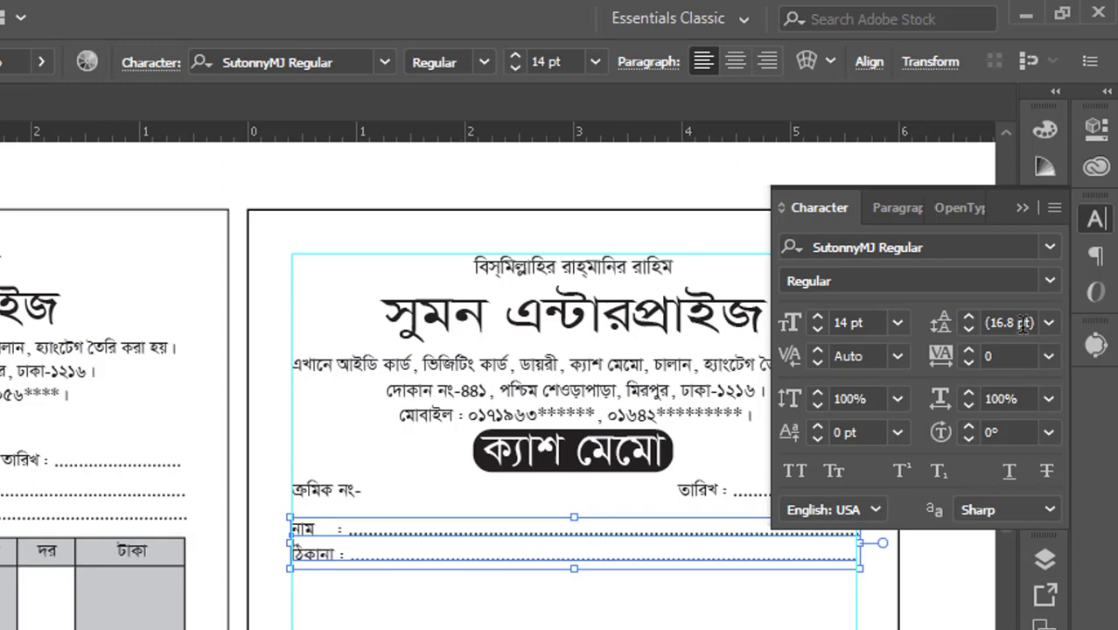
{"action": "left_click", "coordinate": [1022, 323]}
{"action": "key", "text": "Up"}
{"action": "key", "text": "Up"}
{"action": "key", "text": "Up"}
{"action": "key", "text": "Up"}
{"action": "key", "text": "Up"}
{"action": "key", "text": "Up"}
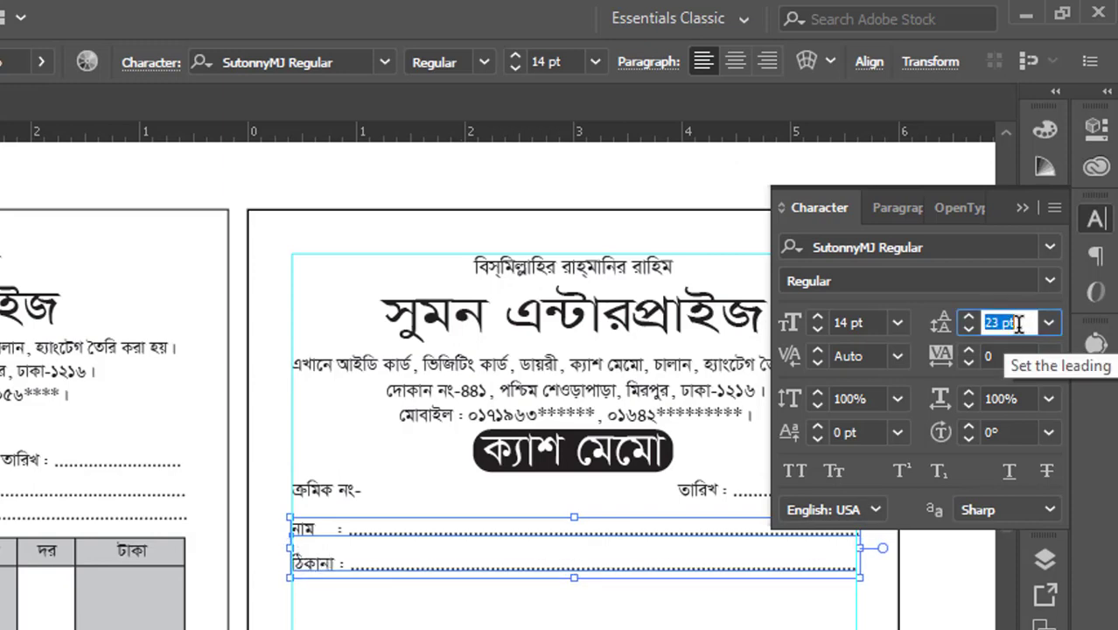
{"action": "key", "text": "Up"}
{"action": "key", "text": "Up"}
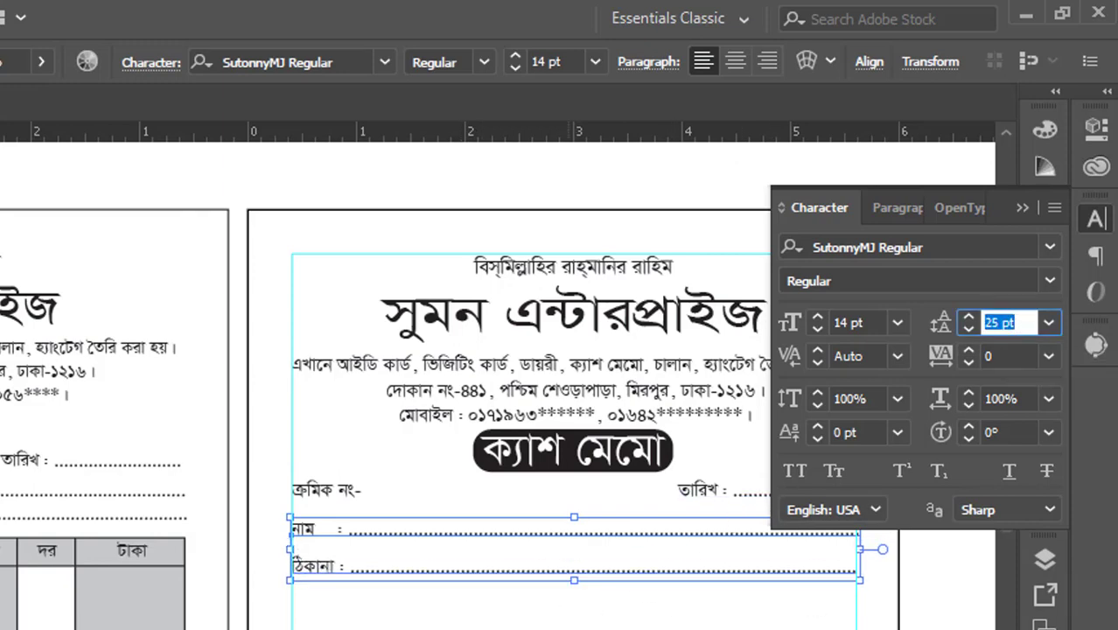
{"action": "key", "text": "Down"}
{"action": "key", "text": "Down"}
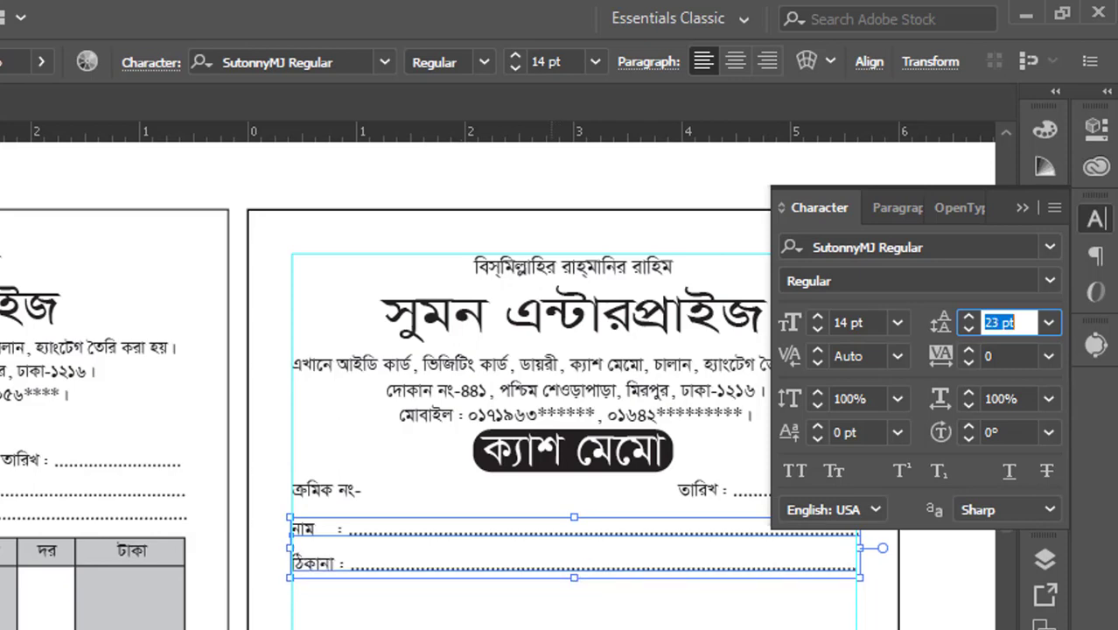
{"action": "left_click", "coordinate": [674, 617]}
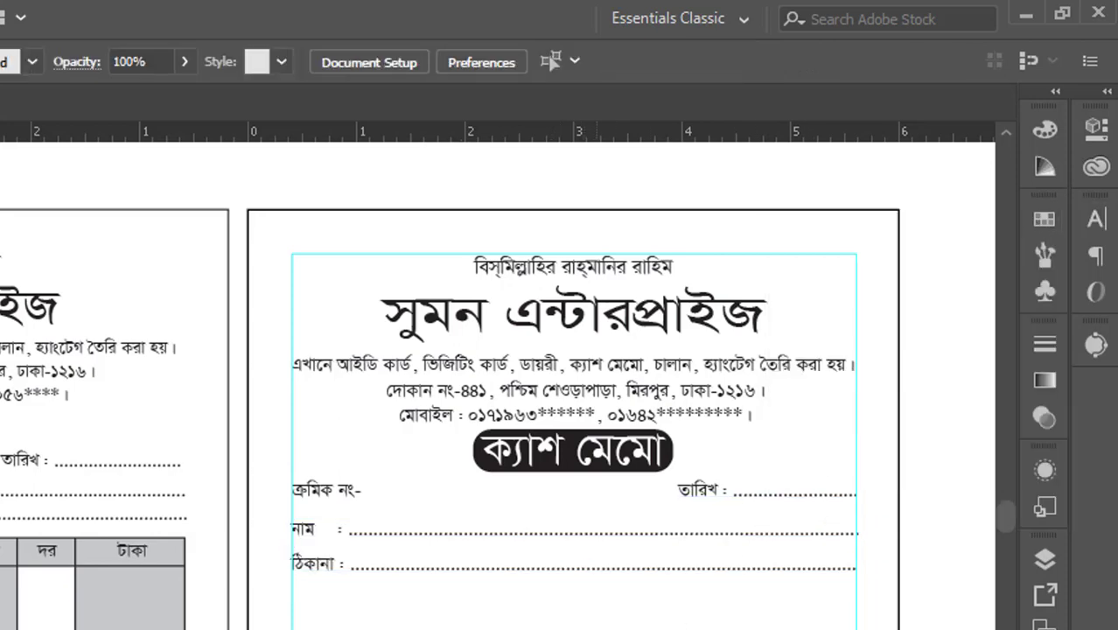
{"action": "scroll", "coordinate": [560, 385], "scroll_direction": "down", "scroll_amount": 2}
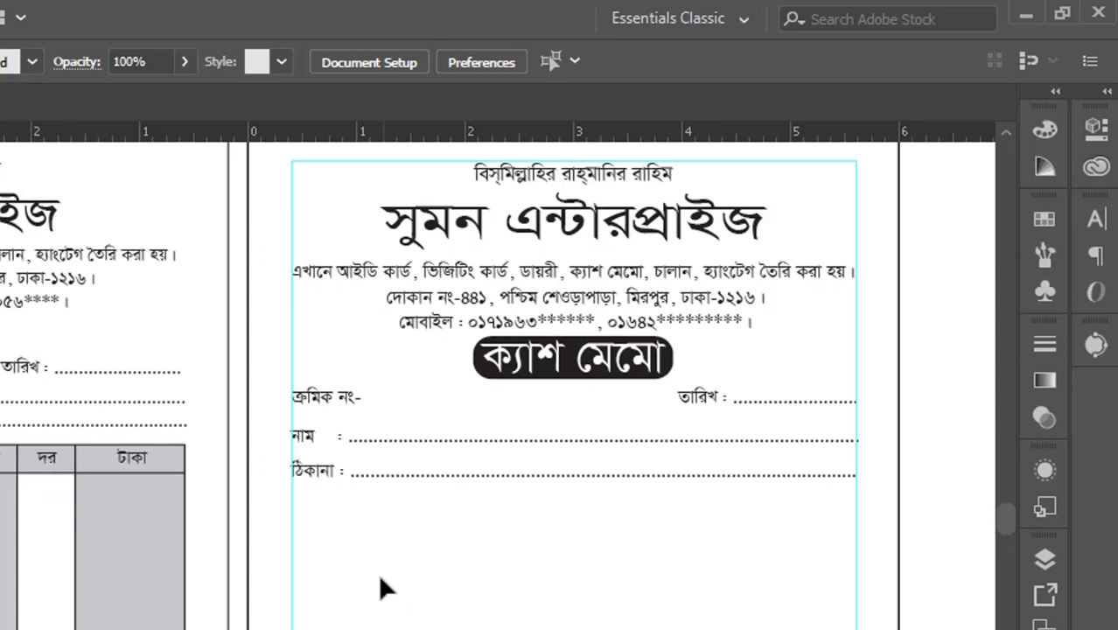
Type the headings সংখ্যা বিবরণ পরিমাণ দর টাকা and place the line above the নাম row
{"action": "key", "text": "t"}
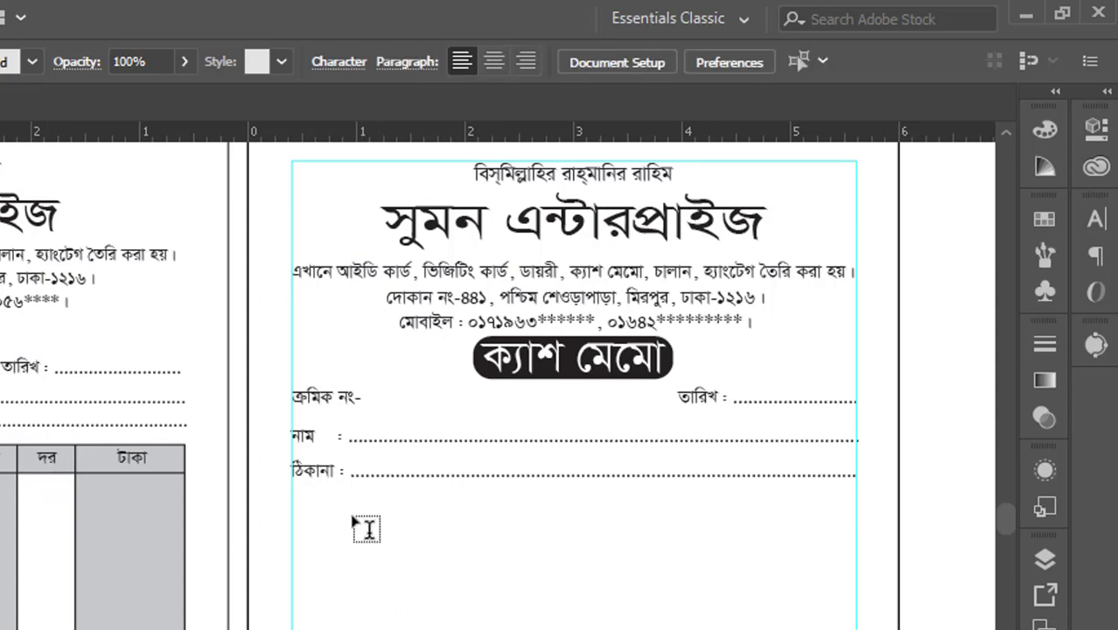
{"action": "left_click", "coordinate": [305, 541]}
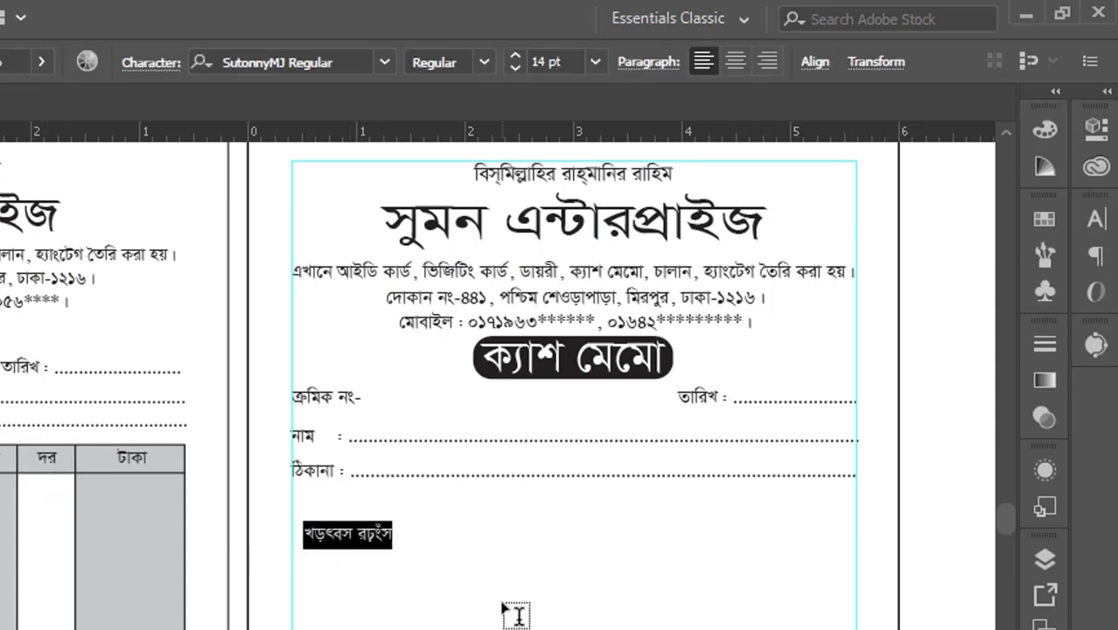
{"action": "type", "text": "সংখ্যা বিবরণ প"}
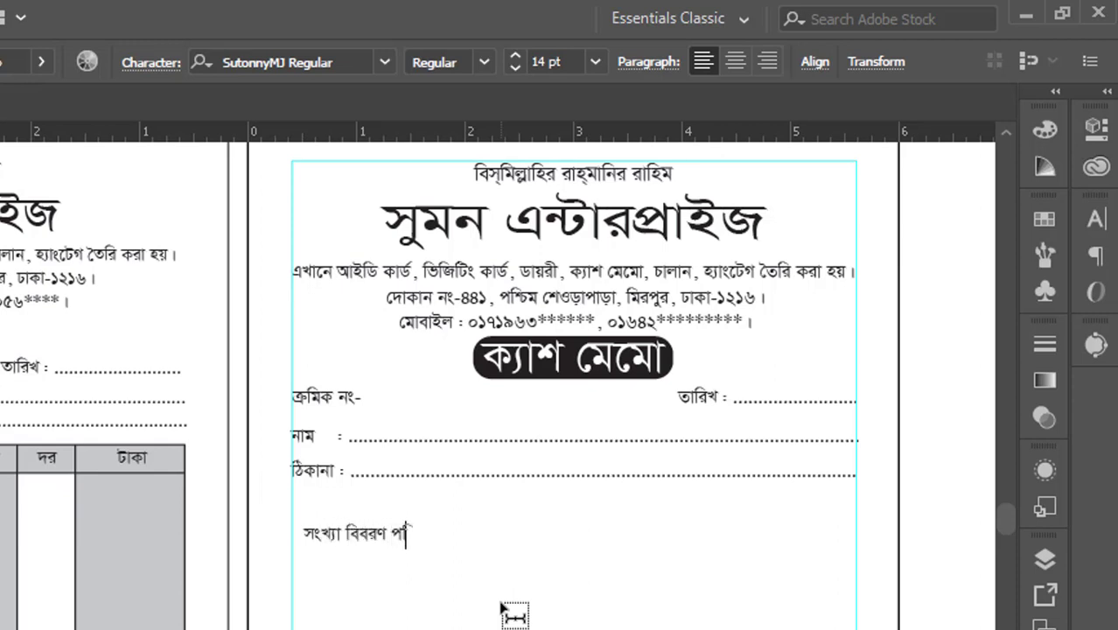
{"action": "type", "text": "রিমাণ দর টা"}
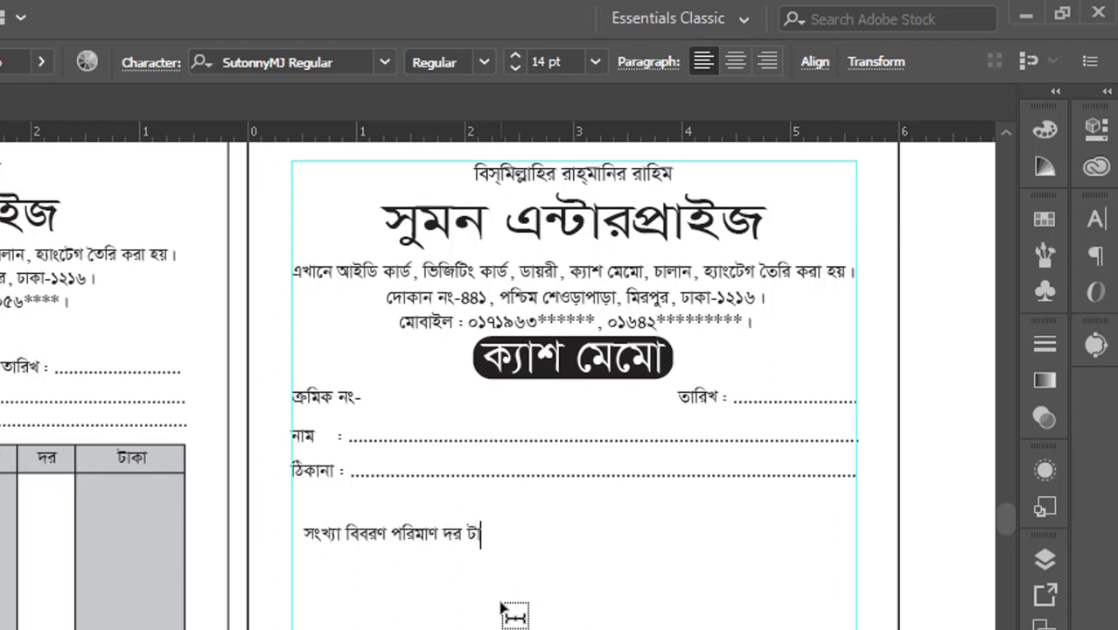
{"action": "type", "text": "কা"}
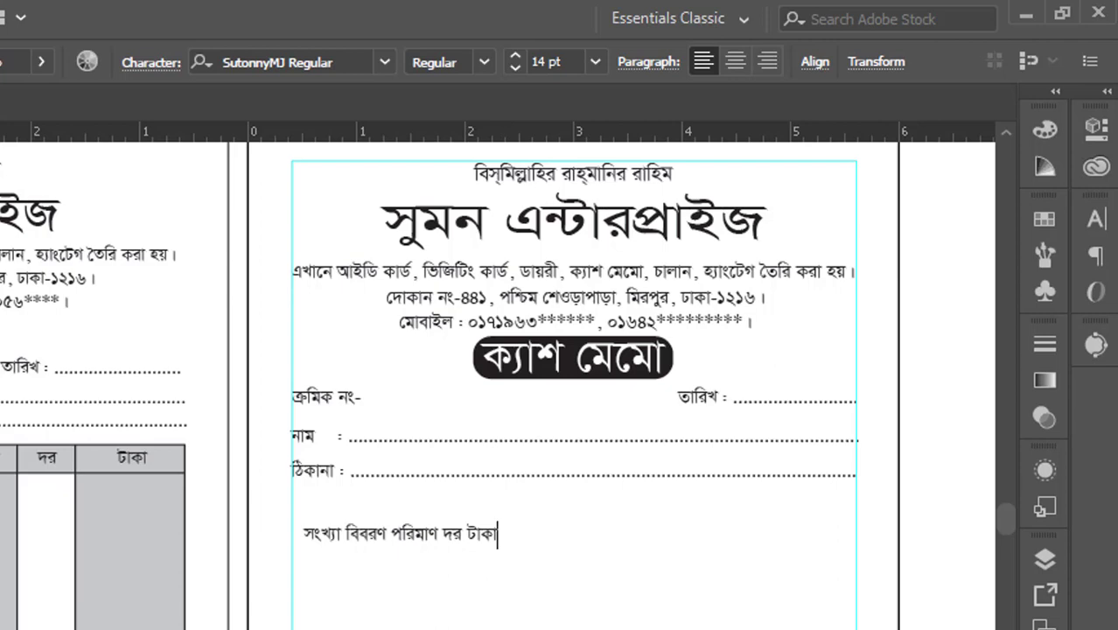
{"action": "key", "text": "Escape"}
{"action": "left_click_drag", "start_coordinate": [346, 525], "coordinate": [475, 408]}
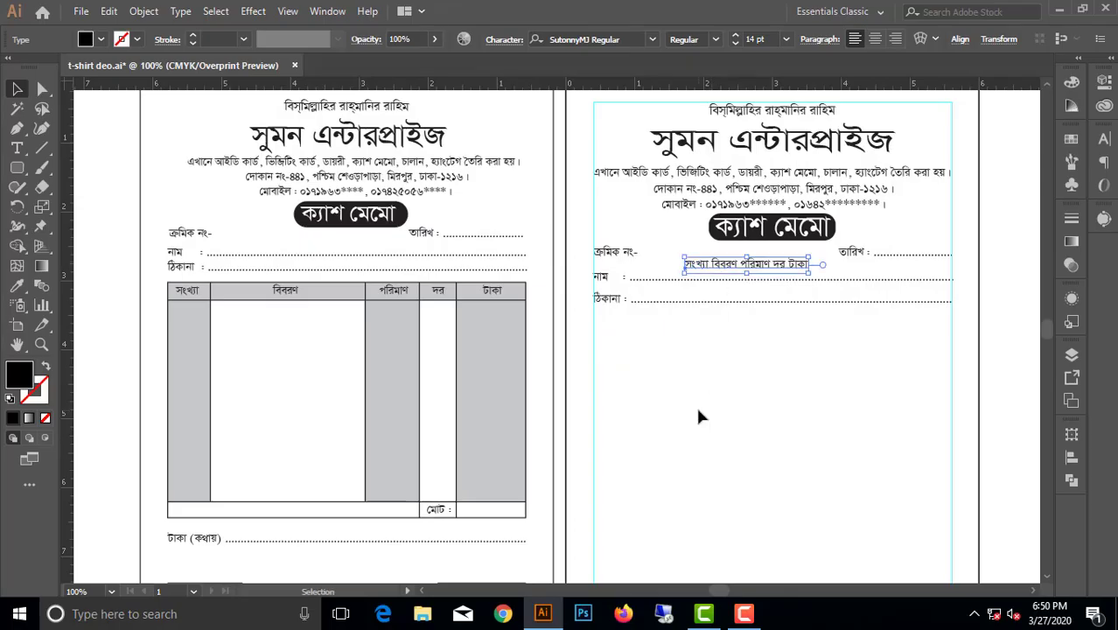
{"action": "left_click", "coordinate": [698, 417]}
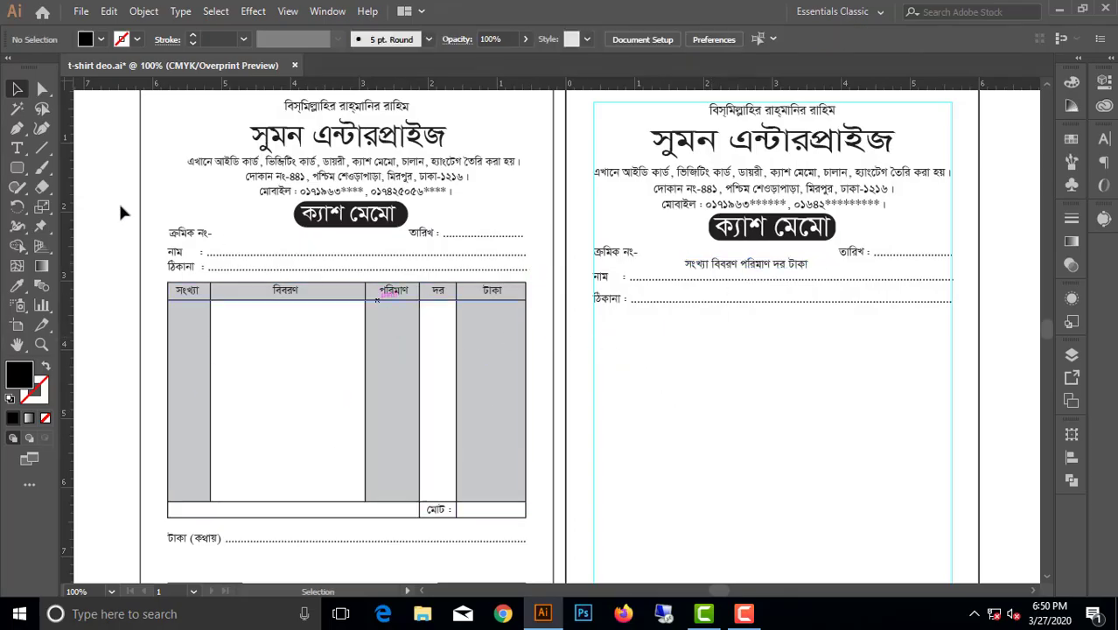
Draw a large rectangle below the ঠিকানা line, spanning the page margins, for the item table
{"action": "left_click_drag", "start_coordinate": [17, 167], "coordinate": [66, 165]}
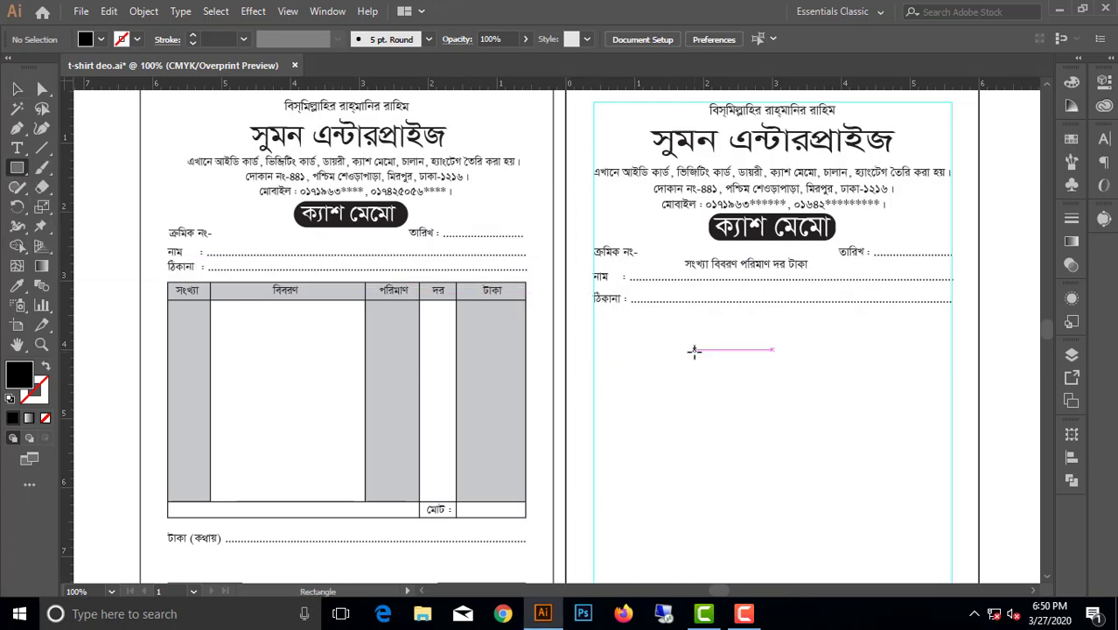
{"action": "scroll", "coordinate": [696, 349], "scroll_direction": "down", "scroll_amount": 2}
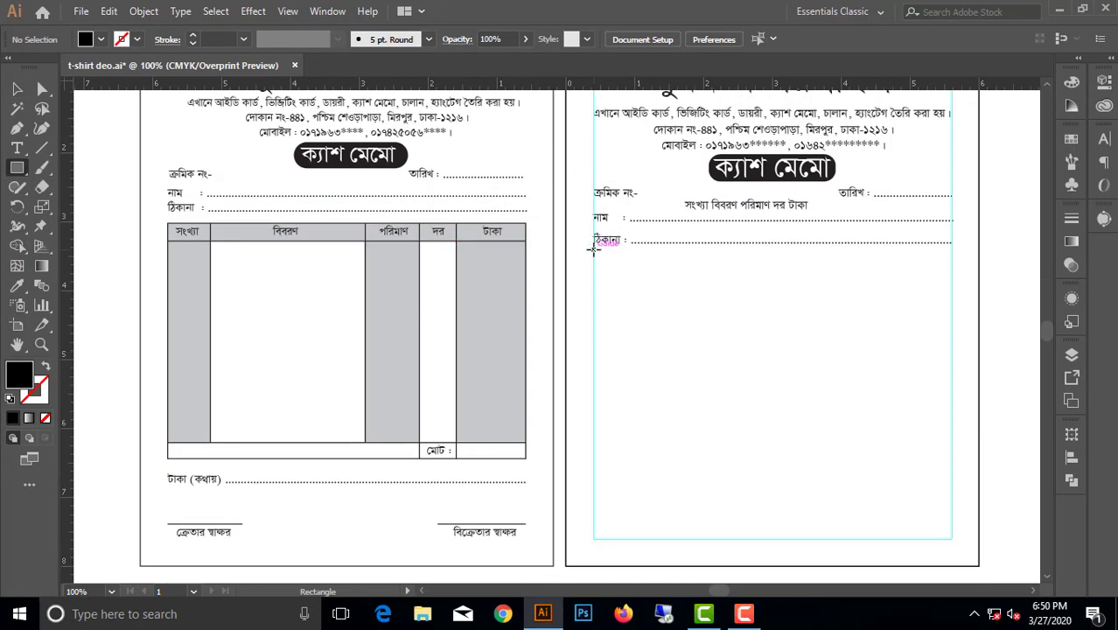
{"action": "left_click_drag", "start_coordinate": [593, 250], "coordinate": [959, 455]}
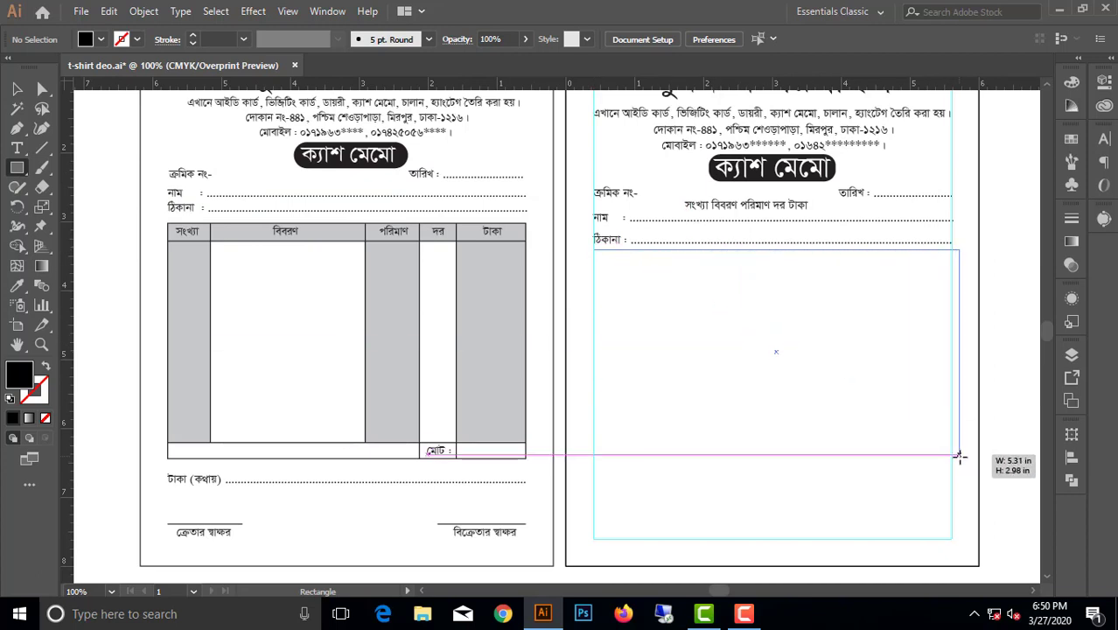
{"action": "left_click_drag", "start_coordinate": [959, 455], "coordinate": [951, 457]}
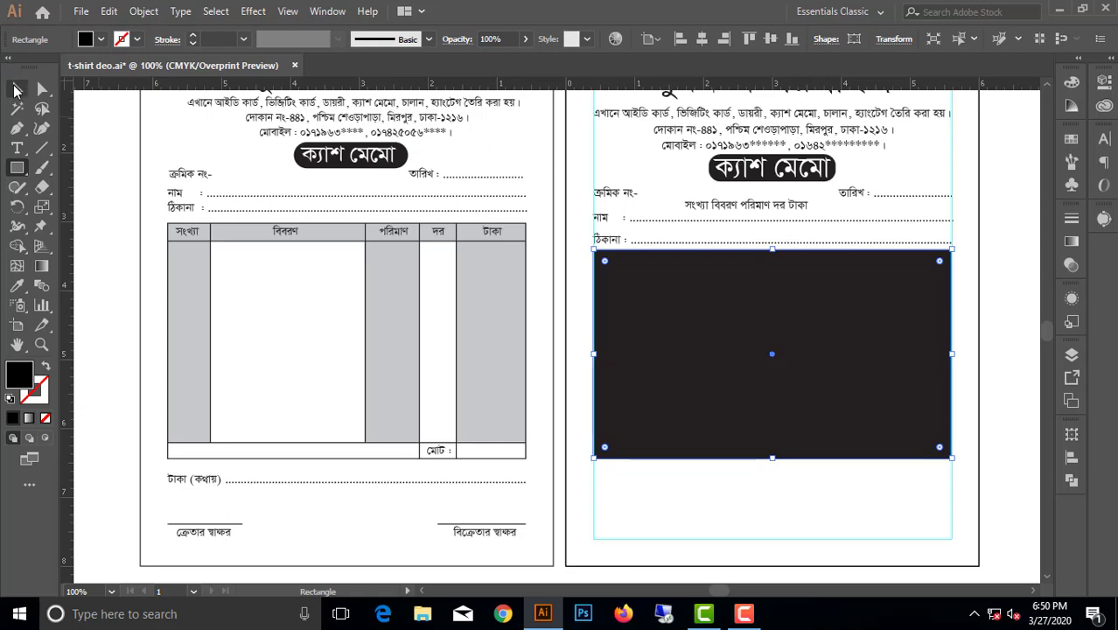
{"action": "key", "text": "v"}
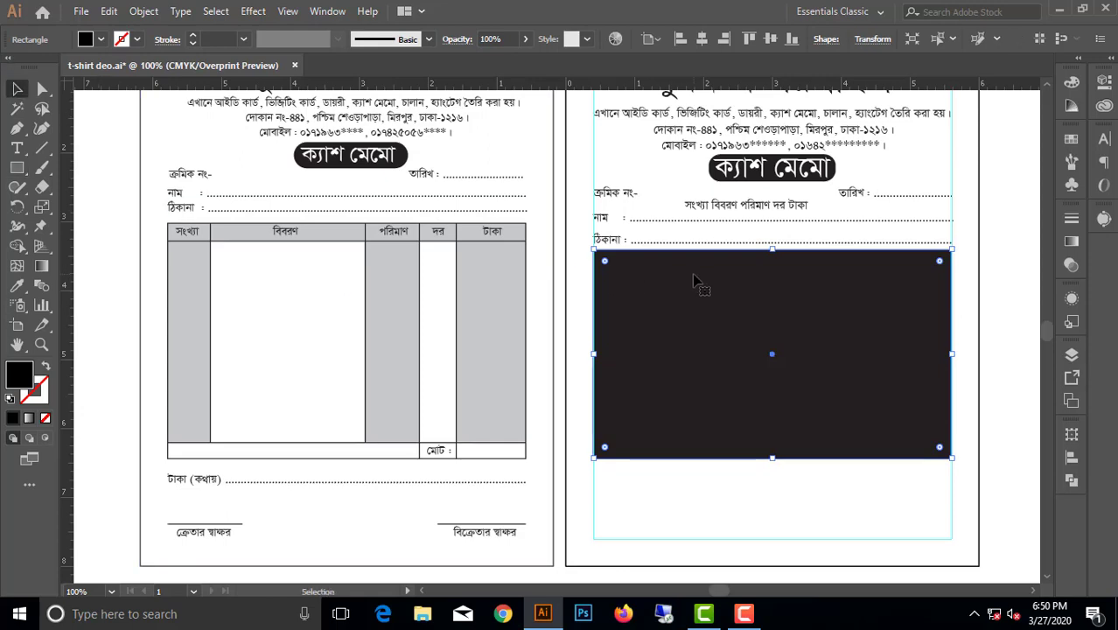
{"action": "scroll", "coordinate": [709, 280], "scroll_direction": "up", "scroll_amount": 1}
{"action": "scroll", "coordinate": [713, 282], "scroll_direction": "up", "scroll_amount": 1}
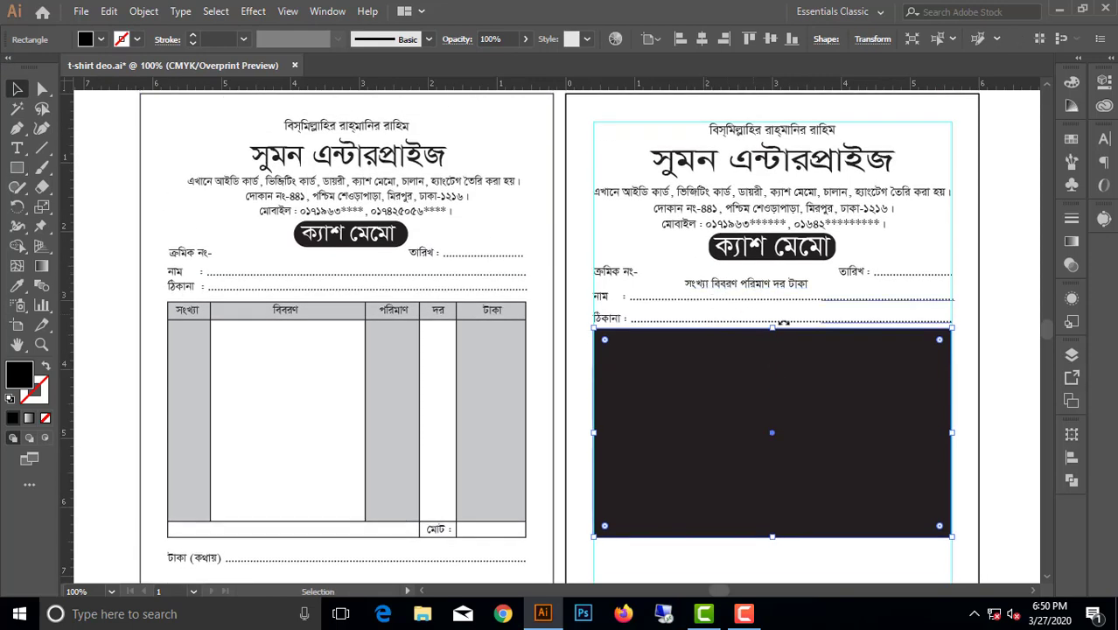
{"action": "scroll", "coordinate": [784, 322], "scroll_direction": "down", "scroll_amount": 1}
{"action": "scroll", "coordinate": [804, 324], "scroll_direction": "down", "scroll_amount": 1}
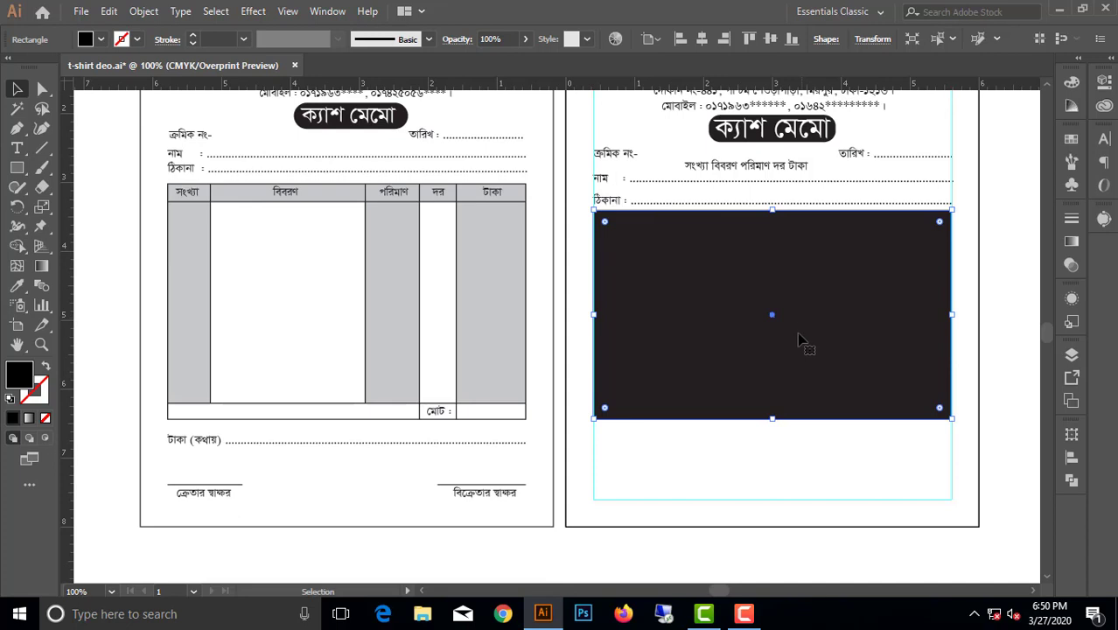
Swap the table box's fill and stroke so it has only a black outline
{"action": "left_click", "coordinate": [748, 446]}
{"action": "scroll", "coordinate": [744, 428], "scroll_direction": "up", "scroll_amount": 1}
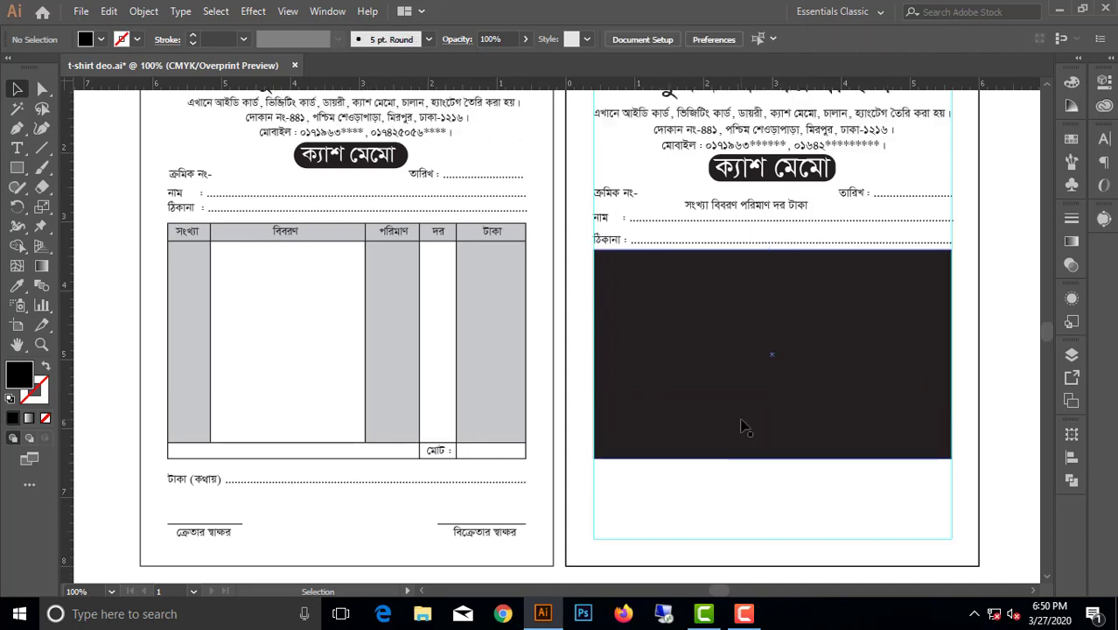
{"action": "left_click", "coordinate": [745, 425]}
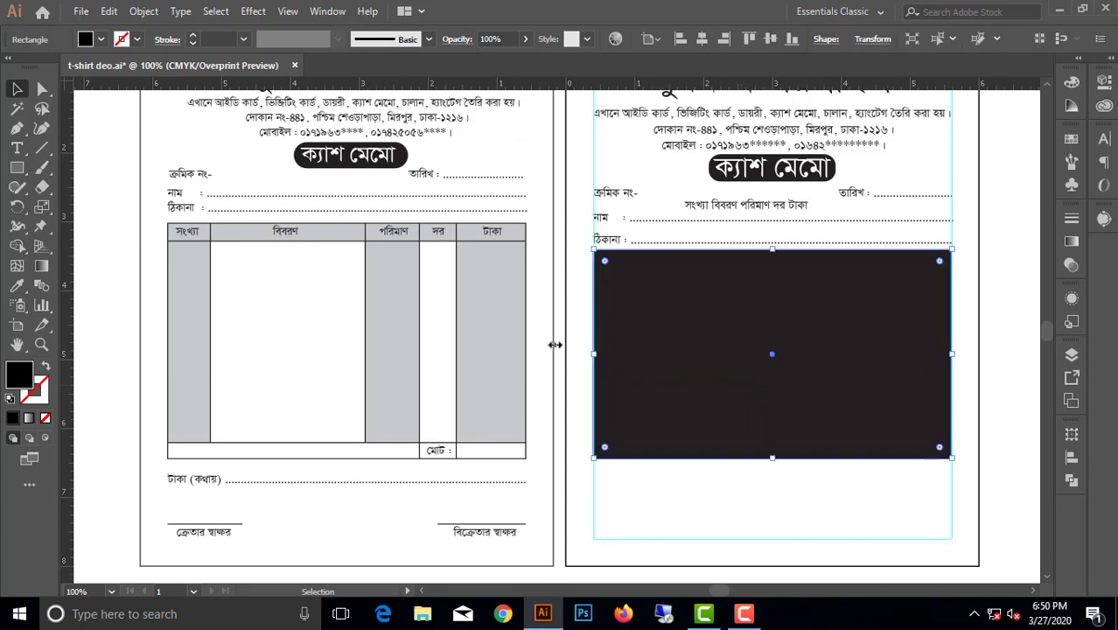
{"action": "left_click", "coordinate": [46, 369]}
{"action": "left_click", "coordinate": [135, 41]}
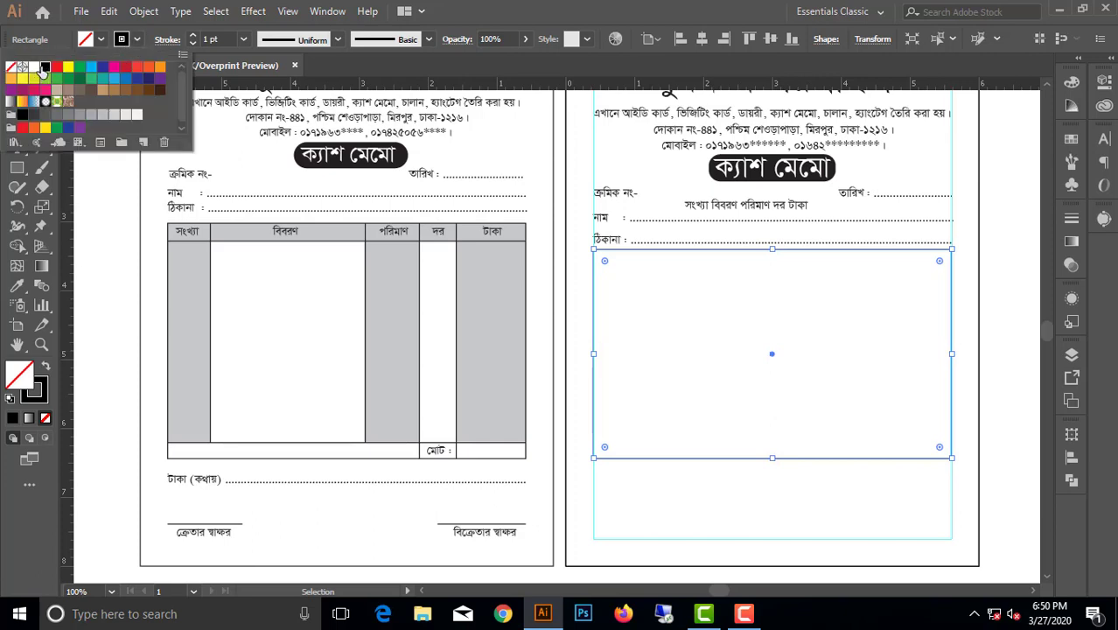
{"action": "left_click", "coordinate": [753, 338]}
{"action": "left_click", "coordinate": [804, 483]}
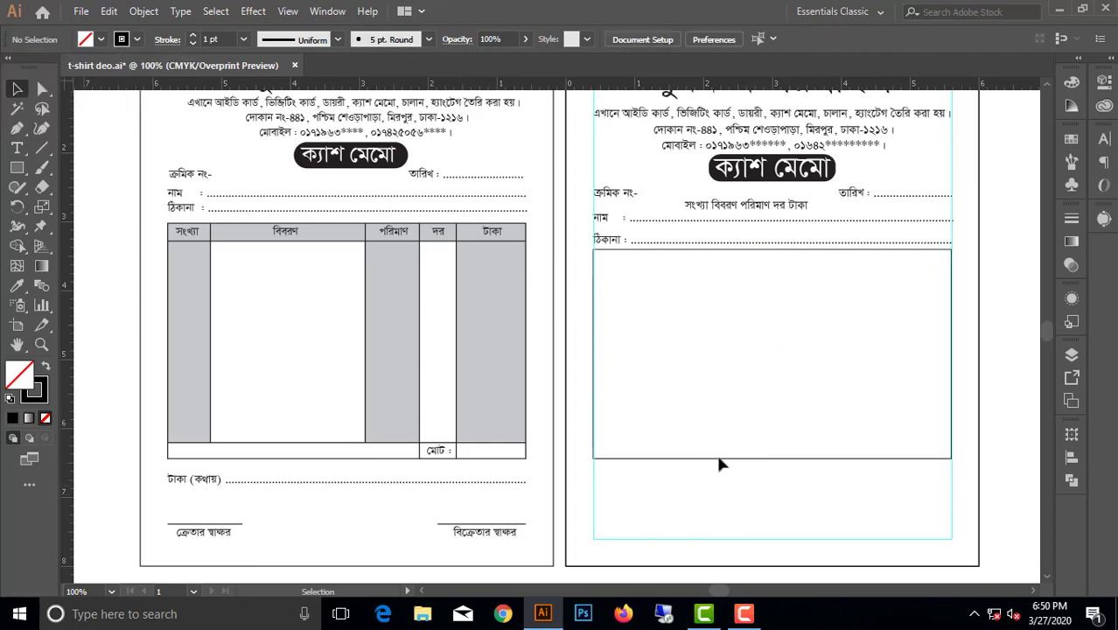
{"action": "left_click", "coordinate": [18, 168]}
{"action": "left_click", "coordinate": [17, 168]}
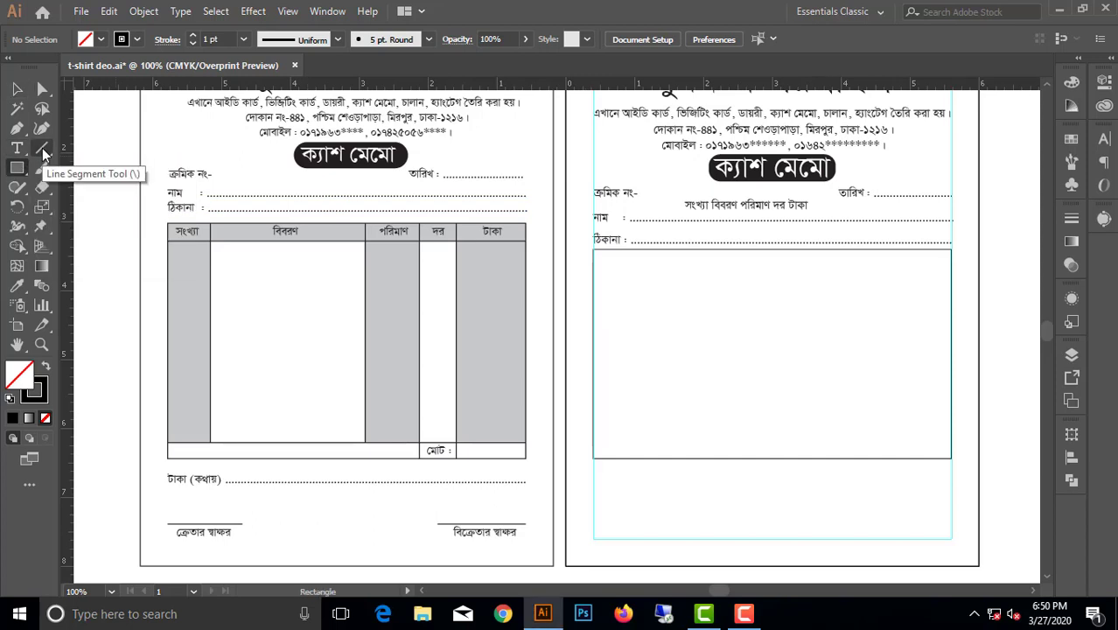
Draw a horizontal line across the table box and nudge it to set the header row height
{"action": "left_click", "coordinate": [42, 149]}
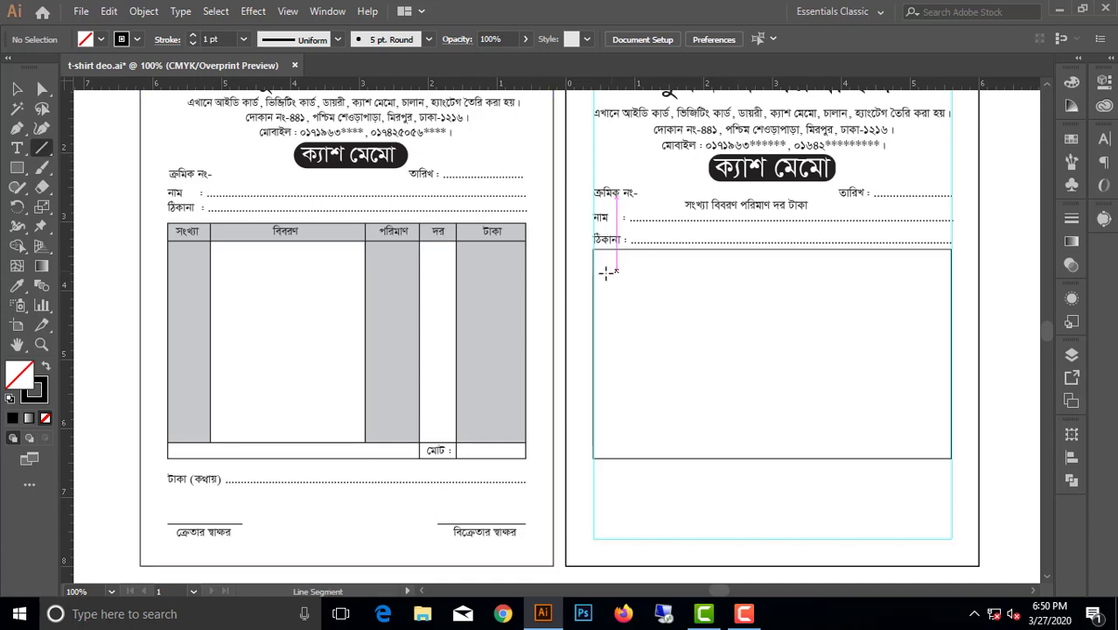
{"action": "left_click_drag", "start_coordinate": [595, 275], "coordinate": [951, 275]}
{"action": "left_click", "coordinate": [17, 90]}
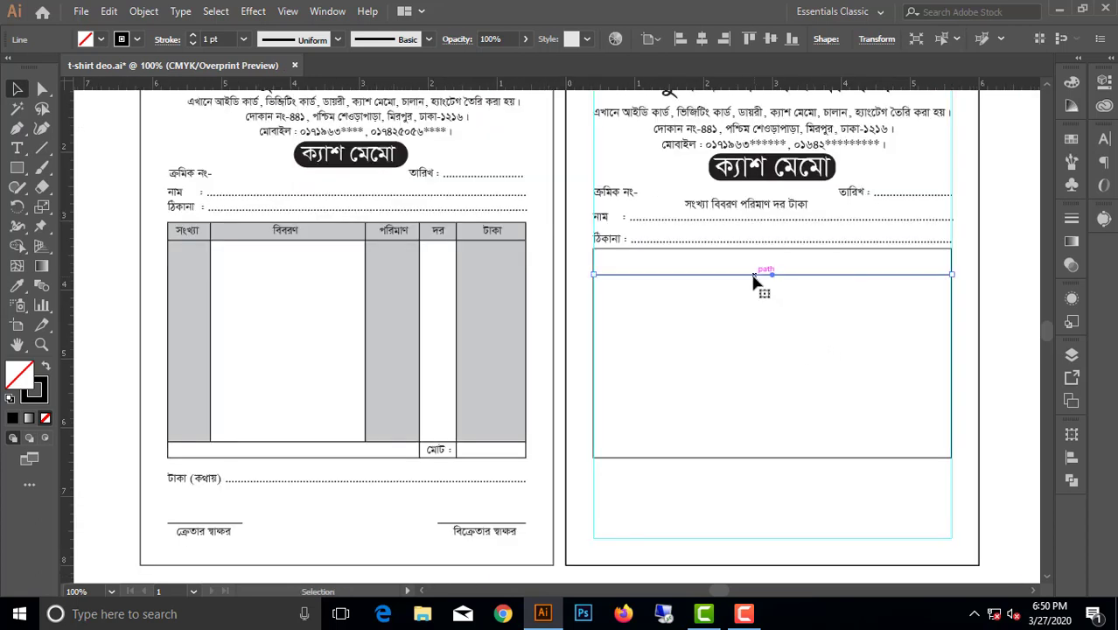
{"action": "key", "text": "Up"}
{"action": "key", "text": "Up"}
{"action": "key", "text": "Up"}
{"action": "key", "text": "Up"}
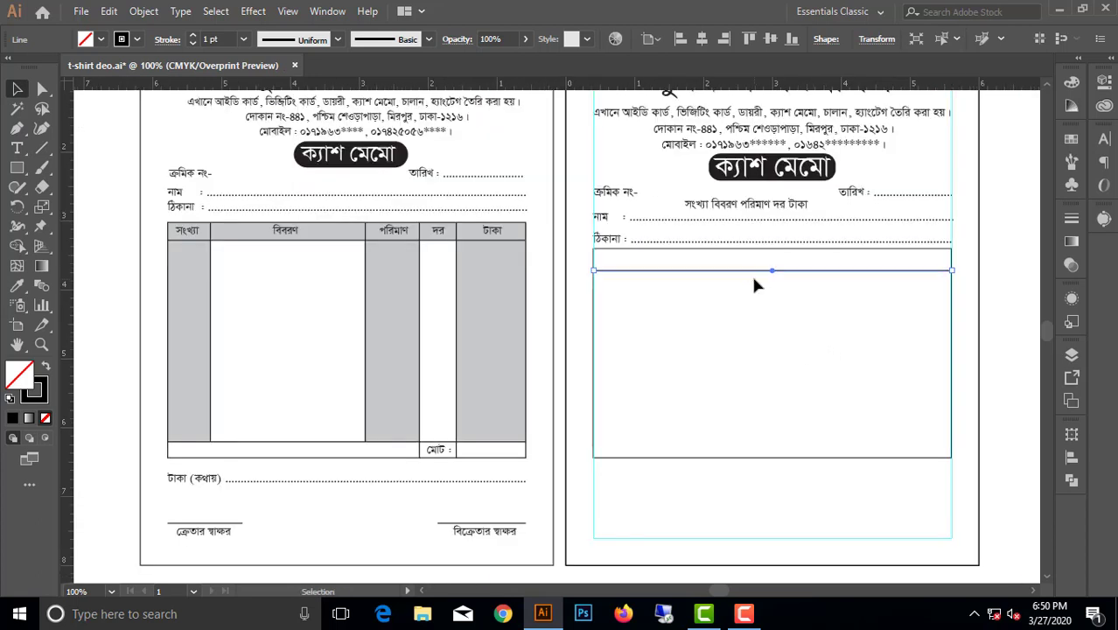
{"action": "key", "text": "Up"}
{"action": "key", "text": "Up"}
{"action": "key", "text": "Up"}
{"action": "key", "text": "Down"}
{"action": "key", "text": "Down"}
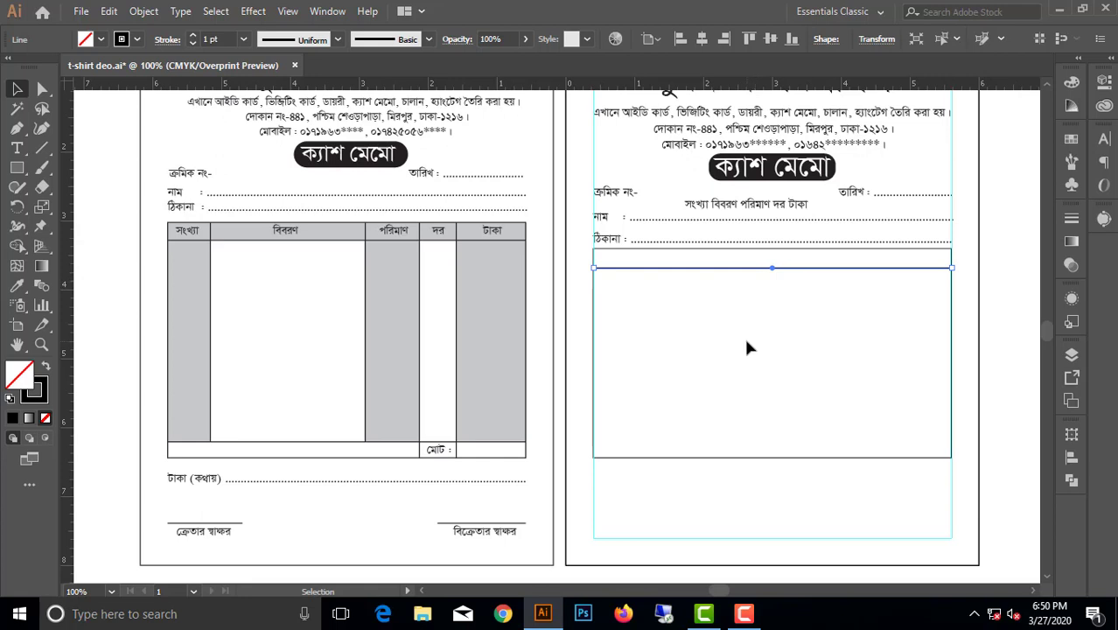
{"action": "left_click", "coordinate": [746, 340]}
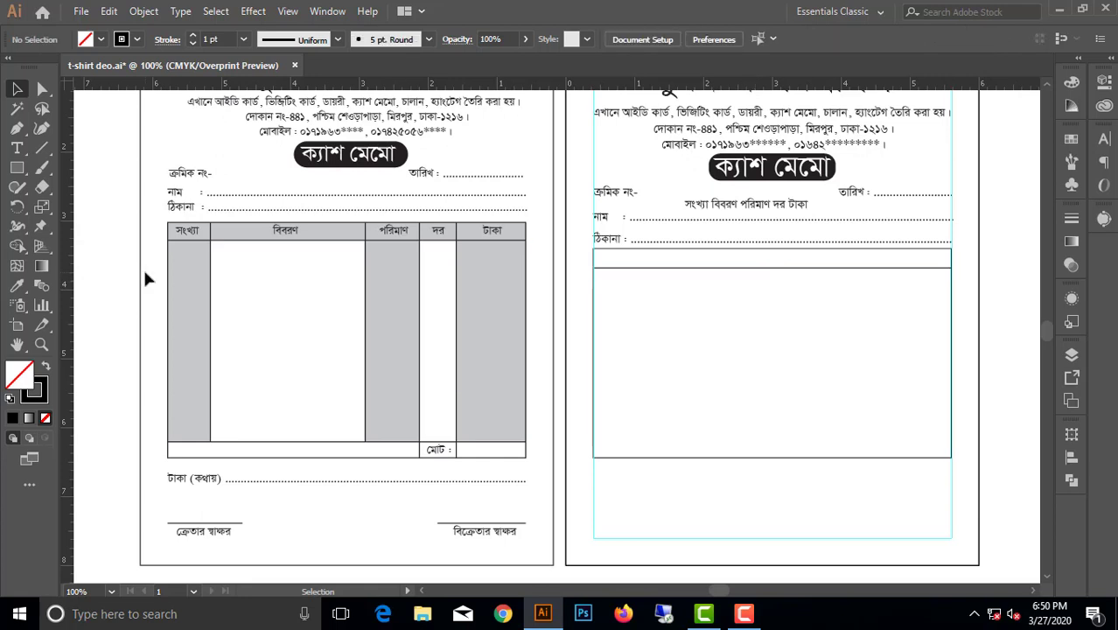
Draw a vertical column divider and Alt-drag copies of it to the right
{"action": "left_click", "coordinate": [41, 151]}
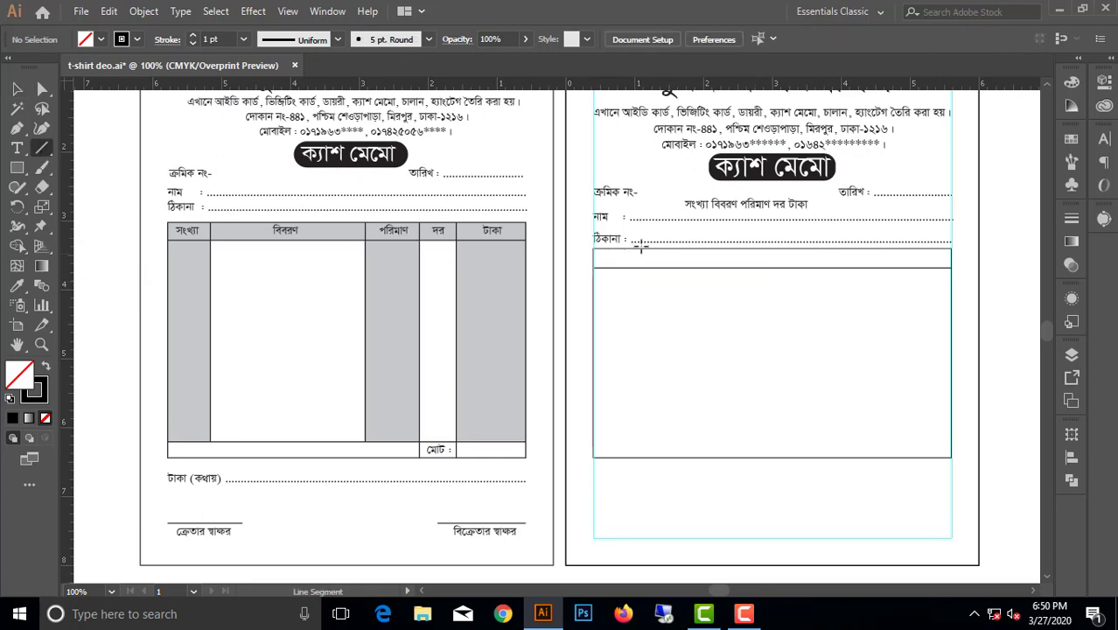
{"action": "left_click_drag", "start_coordinate": [637, 253], "coordinate": [663, 456]}
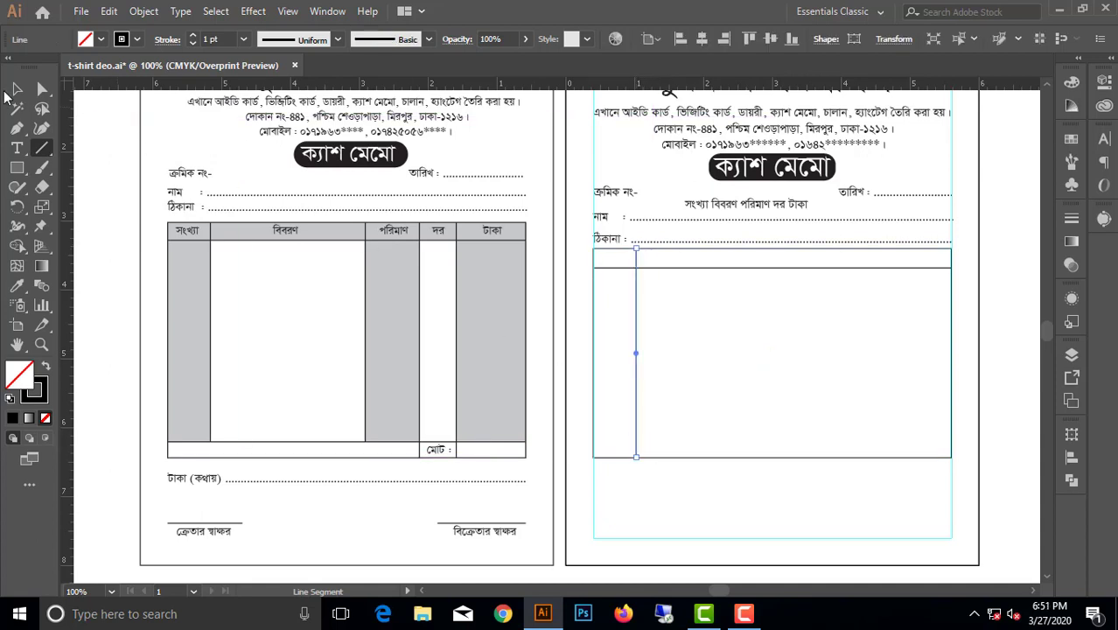
{"action": "key", "text": "v"}
{"action": "left_click", "coordinate": [710, 315]}
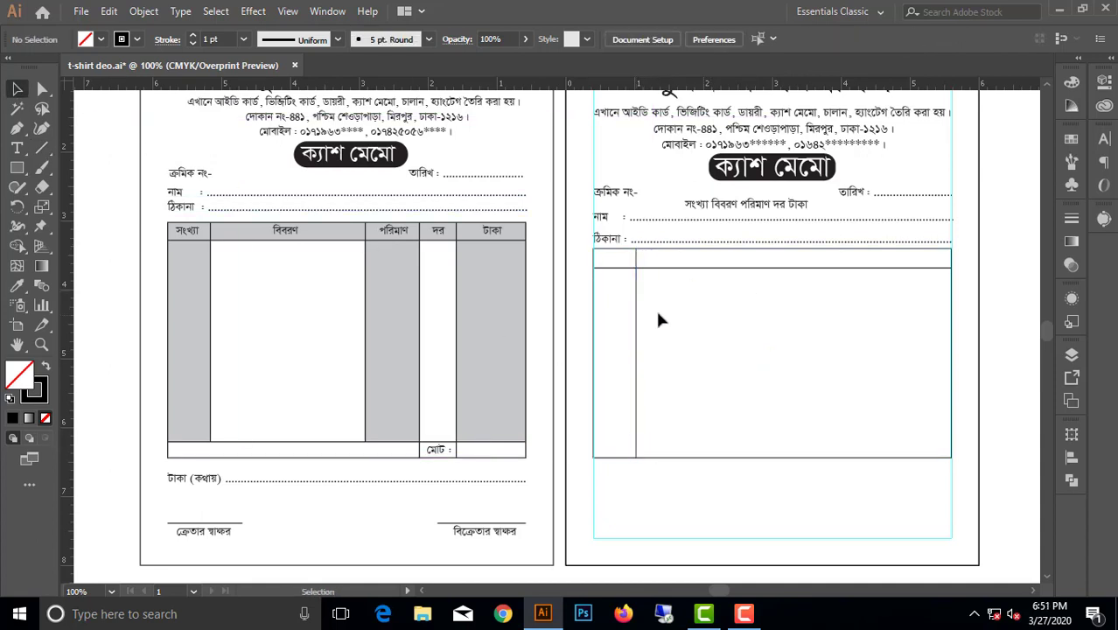
{"action": "left_click", "coordinate": [637, 326]}
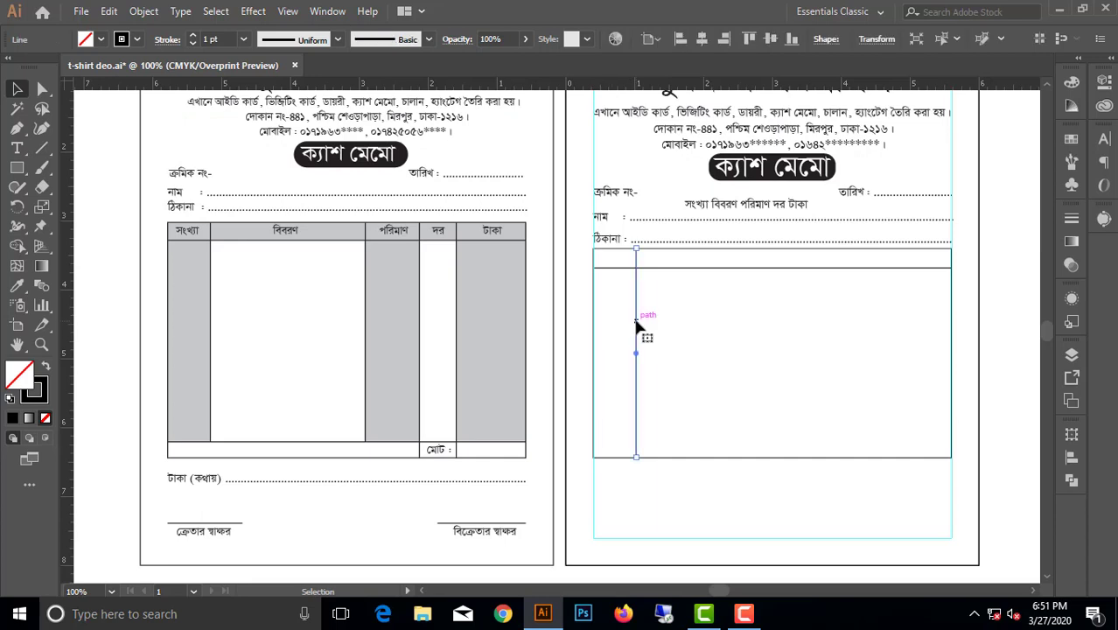
{"action": "left_click_drag", "start_coordinate": [637, 325], "coordinate": [768, 338]}
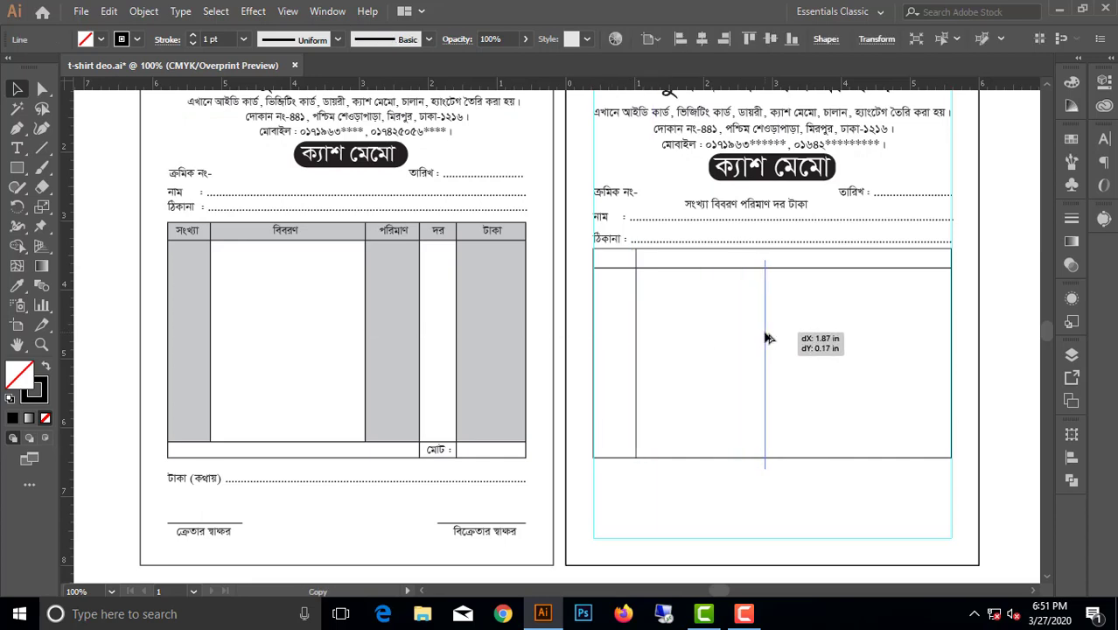
{"action": "left_click_drag", "start_coordinate": [767, 339], "coordinate": [879, 339]}
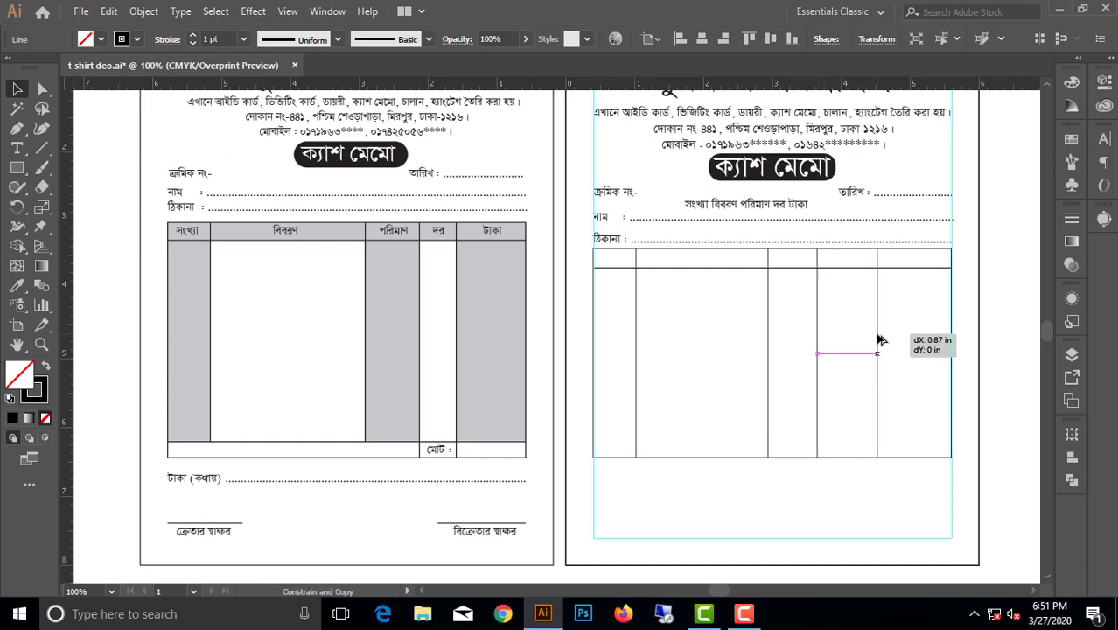
Move the সংখ্যা বিবরণ পরিমাণ দর টাকা header words into the header row and edit their spacing
{"action": "left_click_drag", "start_coordinate": [719, 210], "coordinate": [636, 263]}
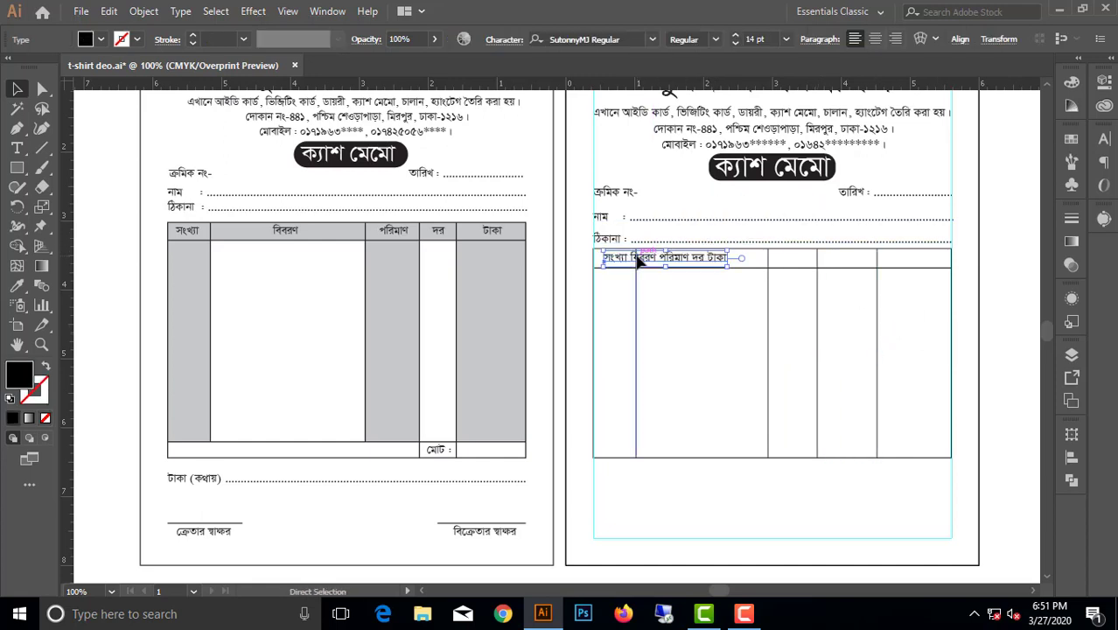
{"action": "scroll", "coordinate": [634, 264], "scroll_direction": "up", "scroll_amount": 2}
{"action": "double_click", "coordinate": [623, 259]}
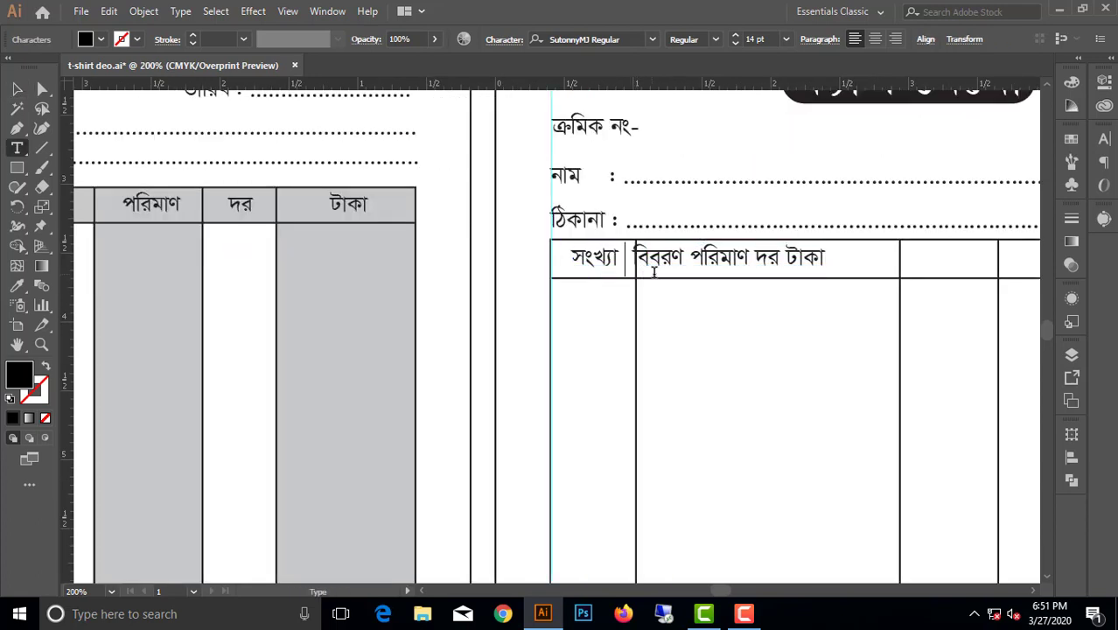
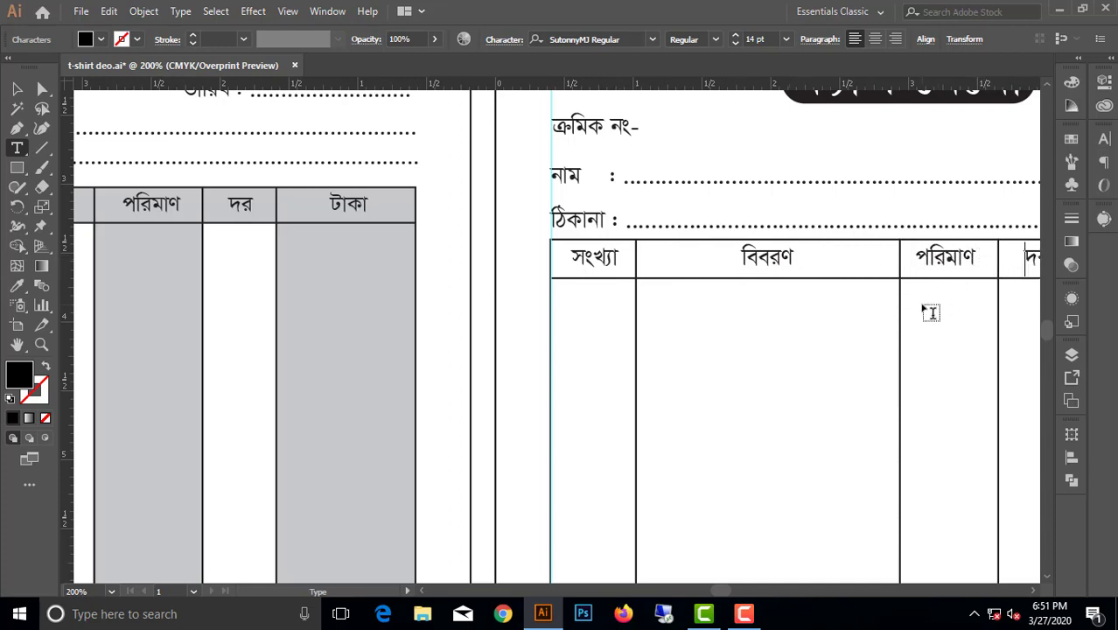
Move the divider between the দর and টাকা columns to the right
{"action": "key", "text": "ctrl+1"}
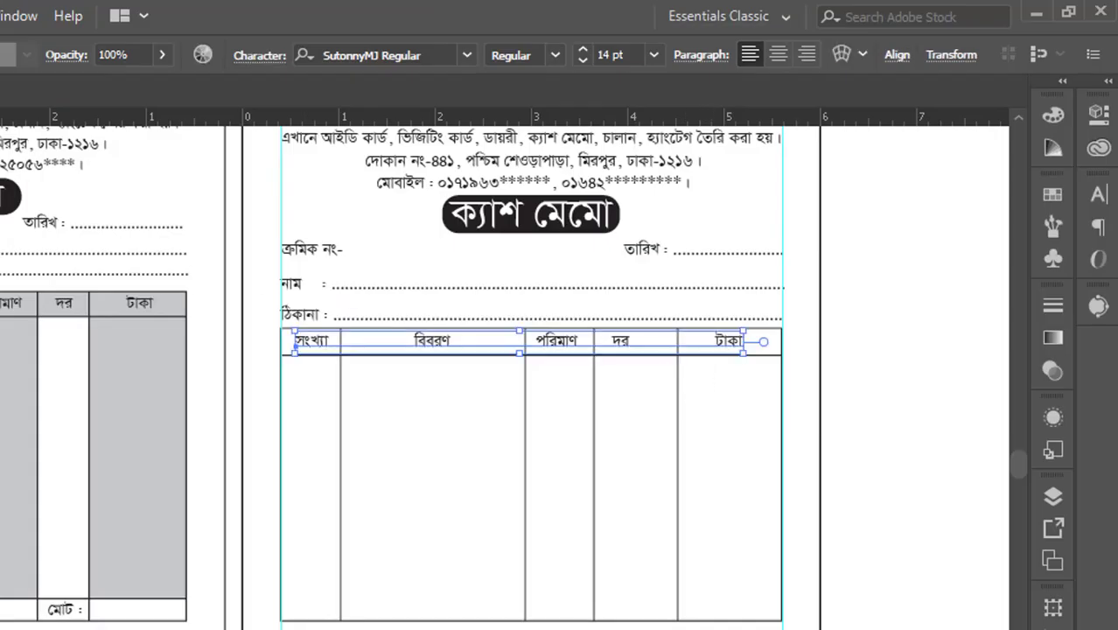
{"action": "key", "text": "Escape"}
{"action": "left_click", "coordinate": [705, 478]}
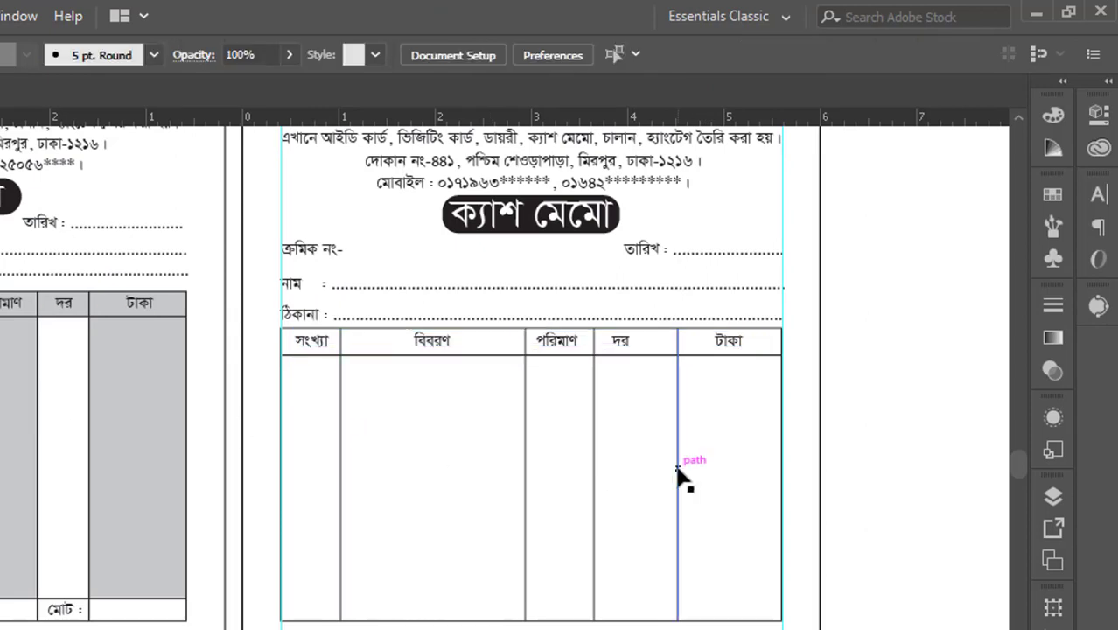
{"action": "left_click", "coordinate": [679, 476]}
{"action": "mouse_move", "coordinate": [679, 475]}
{"action": "left_mouse_down"}
{"action": "mouse_move", "coordinate": [700, 475]}
{"action": "mouse_move", "coordinate": [704, 447]}
{"action": "left_mouse_up"}
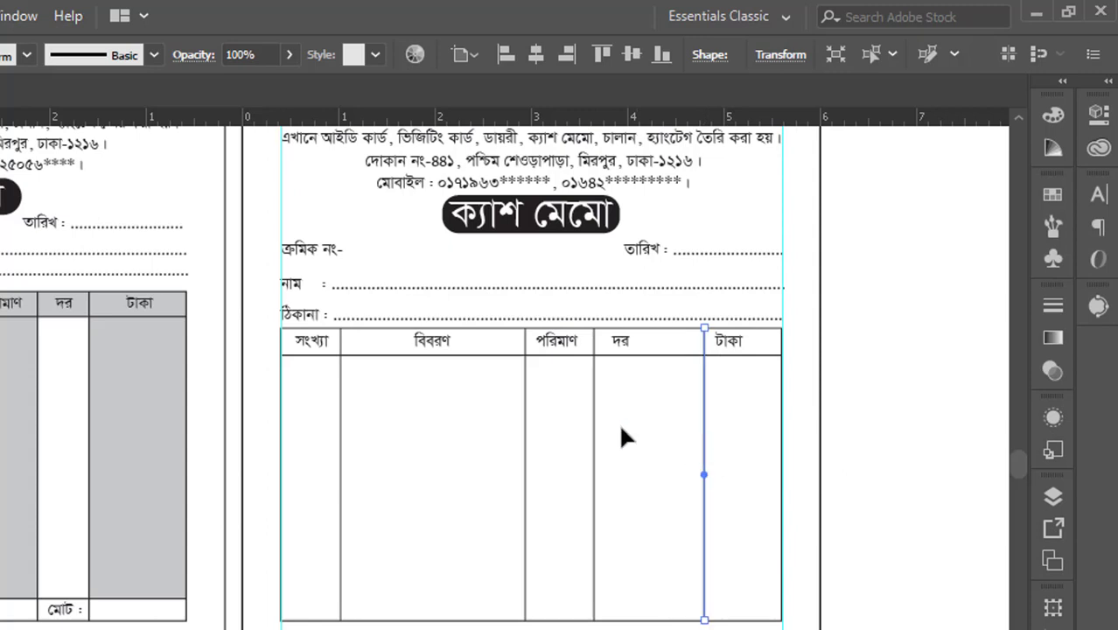
Re-space the দর and টাকা headings, then shift the পরিমাণ/দর divider right to widen পরিমাণ
{"action": "left_click", "coordinate": [622, 348]}
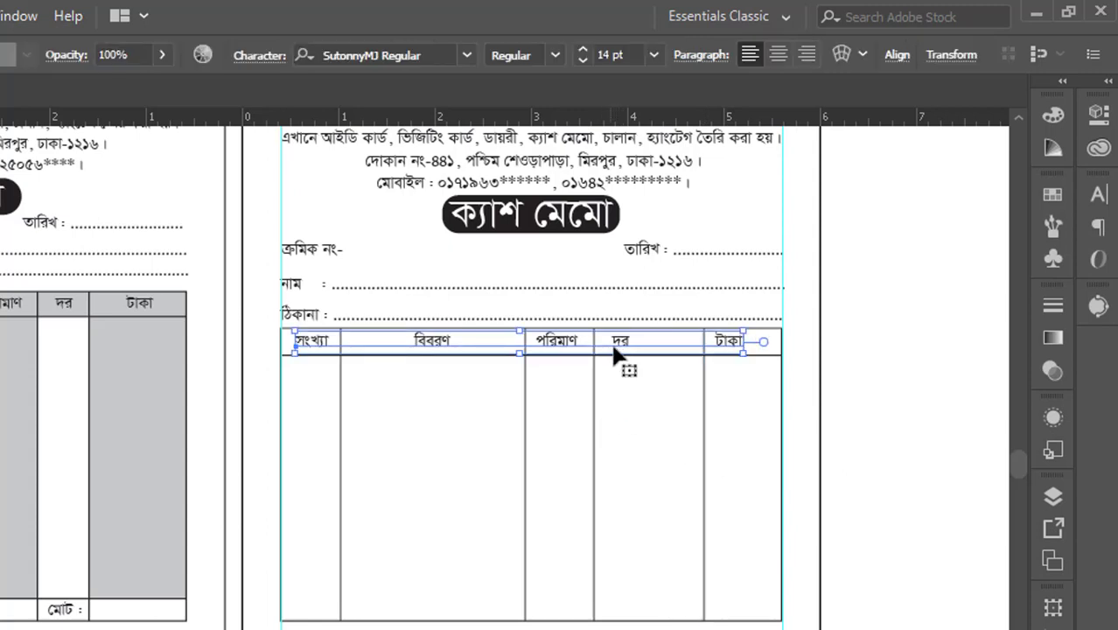
{"action": "double_click", "coordinate": [617, 347]}
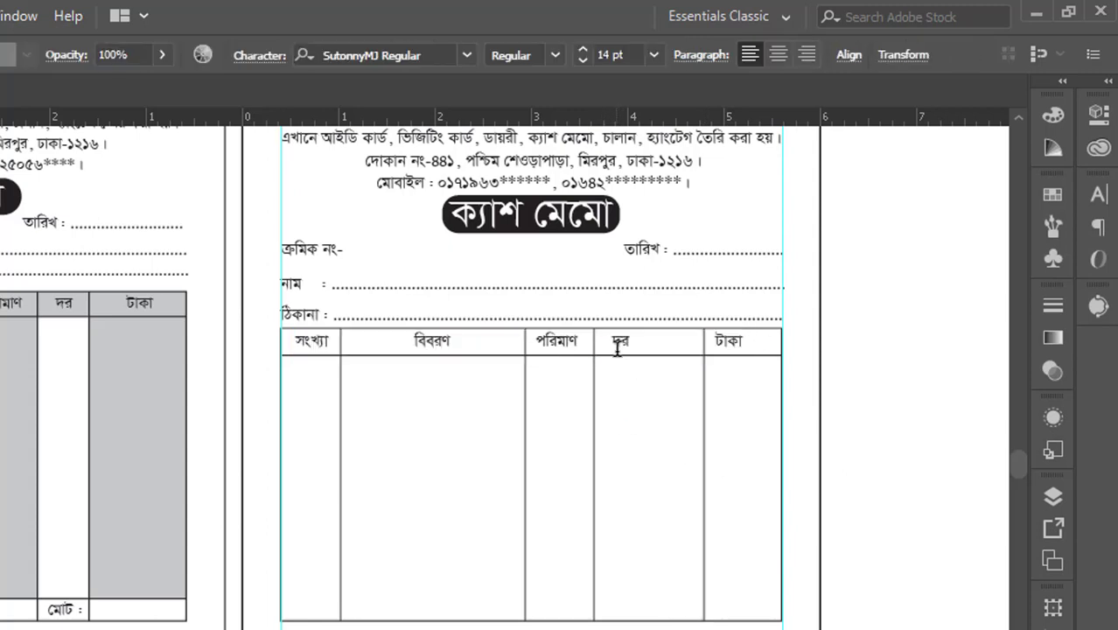
{"action": "key", "text": "Tab"}
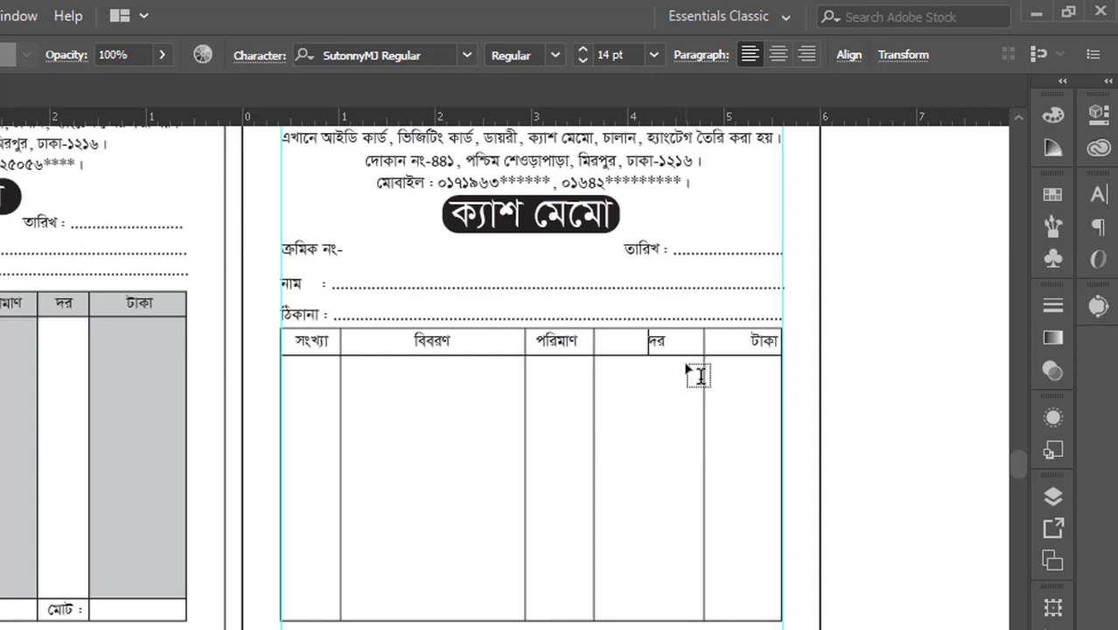
{"action": "left_click", "coordinate": [752, 338]}
{"action": "key", "text": "BackSpace"}
{"action": "key", "text": "BackSpace"}
{"action": "key", "text": "BackSpace"}
{"action": "key", "text": "BackSpace"}
{"action": "key", "text": "Escape"}
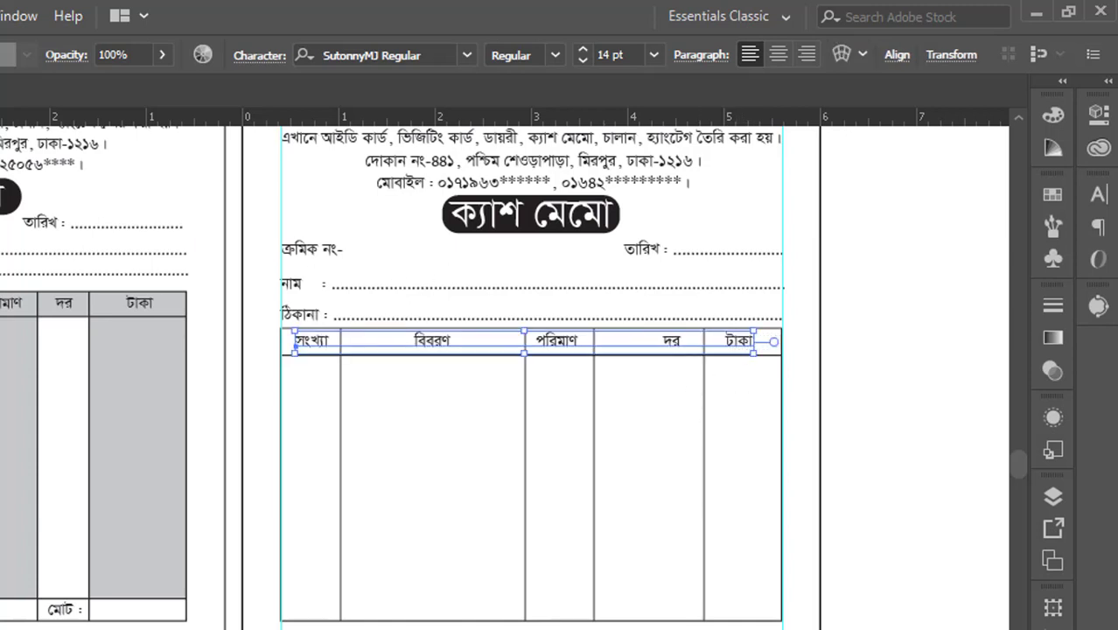
{"action": "left_click", "coordinate": [472, 433]}
{"action": "left_click_drag", "start_coordinate": [594, 445], "coordinate": [646, 442]}
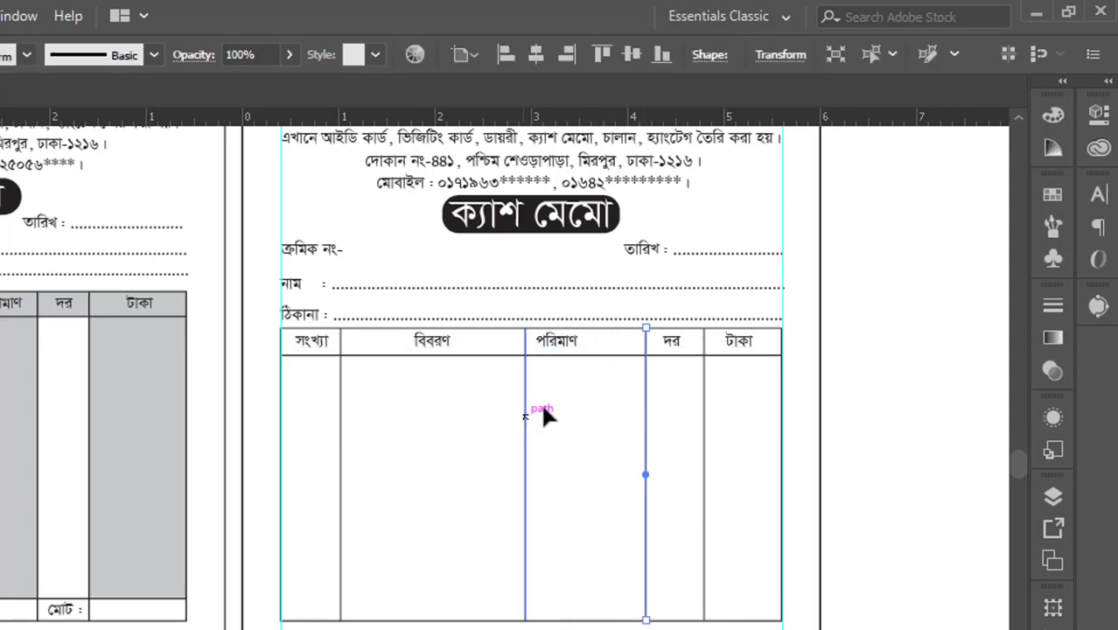
Remove extra spaces in the header line so দর and টাকা move back left
{"action": "triple_click", "coordinate": [504, 341]}
{"action": "left_click", "coordinate": [504, 340]}
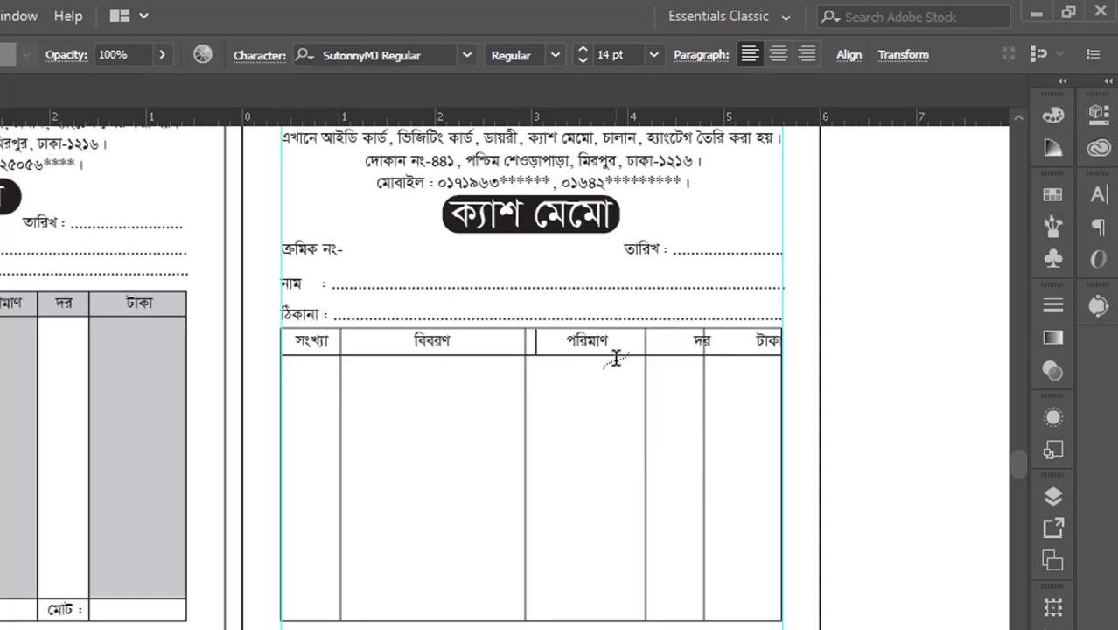
{"action": "key", "text": "BackSpace"}
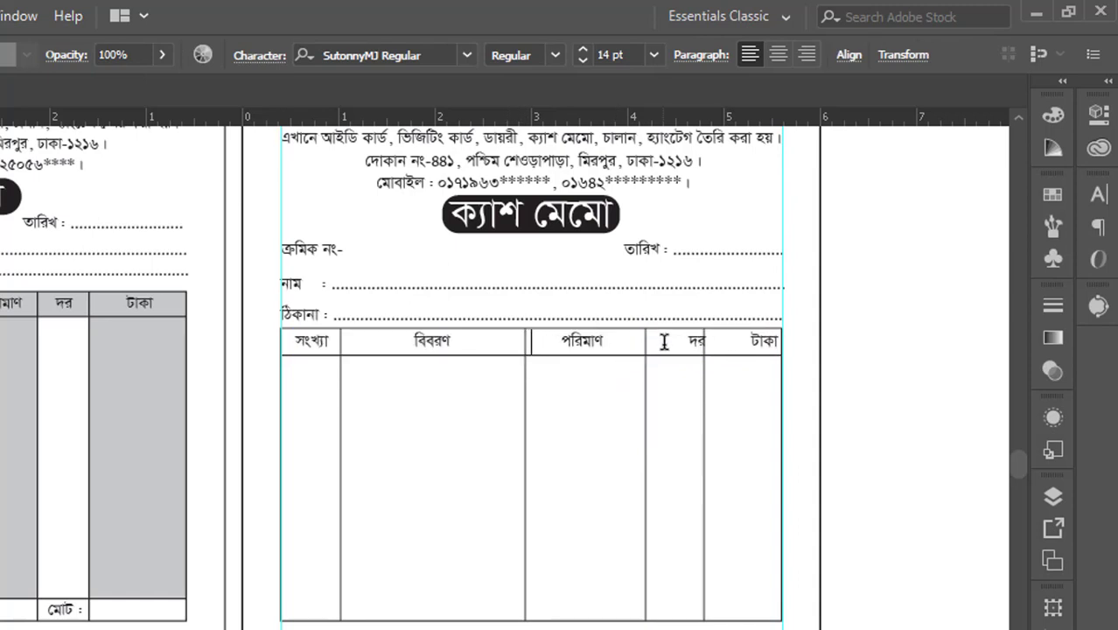
{"action": "key", "text": "BackSpace"}
{"action": "key", "text": "BackSpace"}
{"action": "key", "text": "BackSpace"}
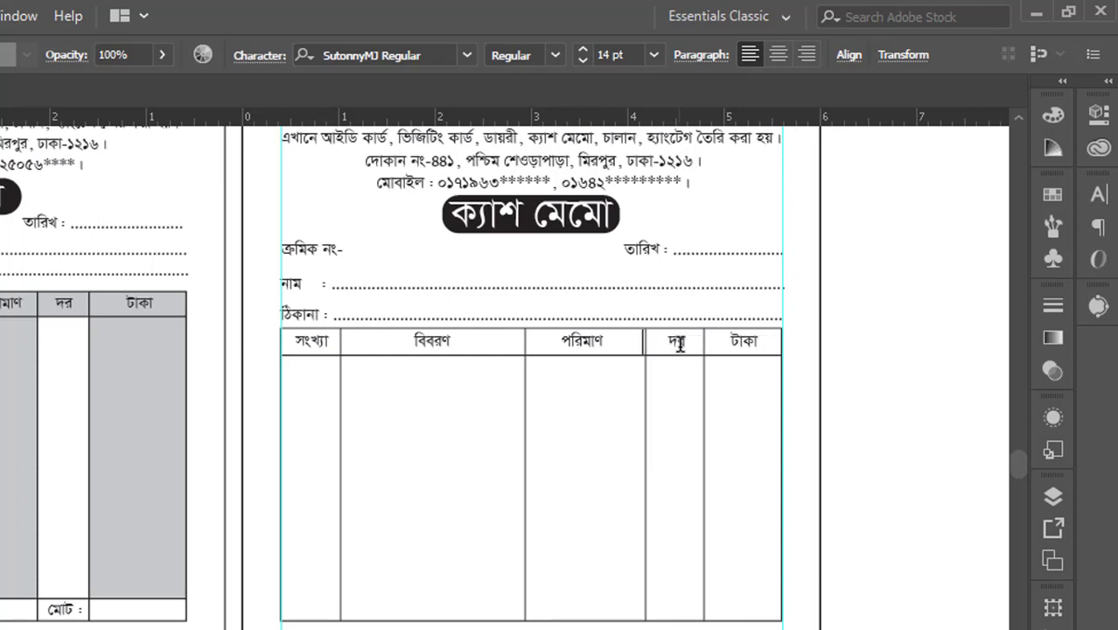
{"action": "key", "text": "BackSpace"}
{"action": "key", "text": "BackSpace"}
{"action": "type", "text": "র"}
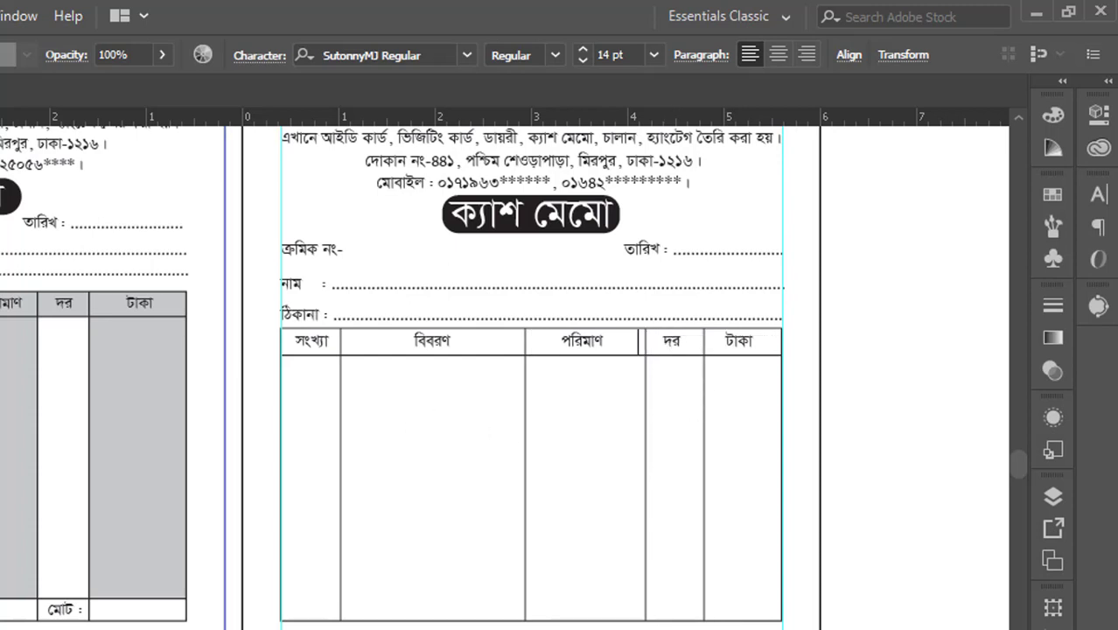
{"action": "key", "text": "Escape"}
Shift the বিবরণ/পরিমাণ divider 0.29 in right to widen the বিবরণ column
{"action": "left_click", "coordinate": [416, 446]}
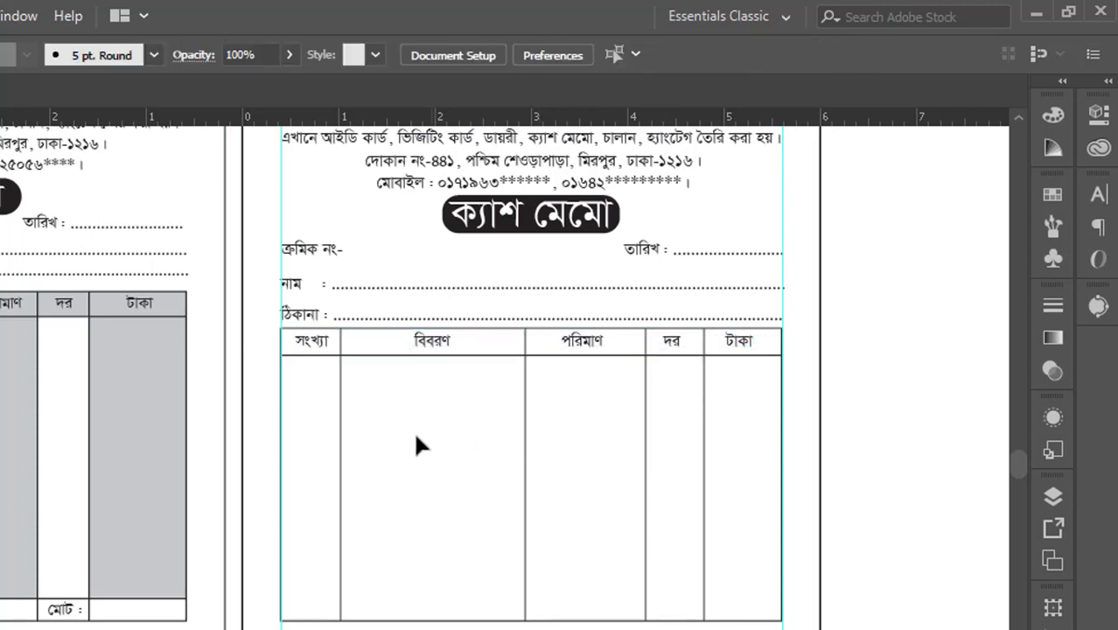
{"action": "left_click", "coordinate": [526, 449]}
{"action": "mouse_move", "coordinate": [527, 446]}
{"action": "left_mouse_down"}
{"action": "mouse_move", "coordinate": [553, 445]}
{"action": "mouse_move", "coordinate": [546, 438]}
{"action": "left_mouse_up"}
{"action": "left_click", "coordinate": [583, 402]}
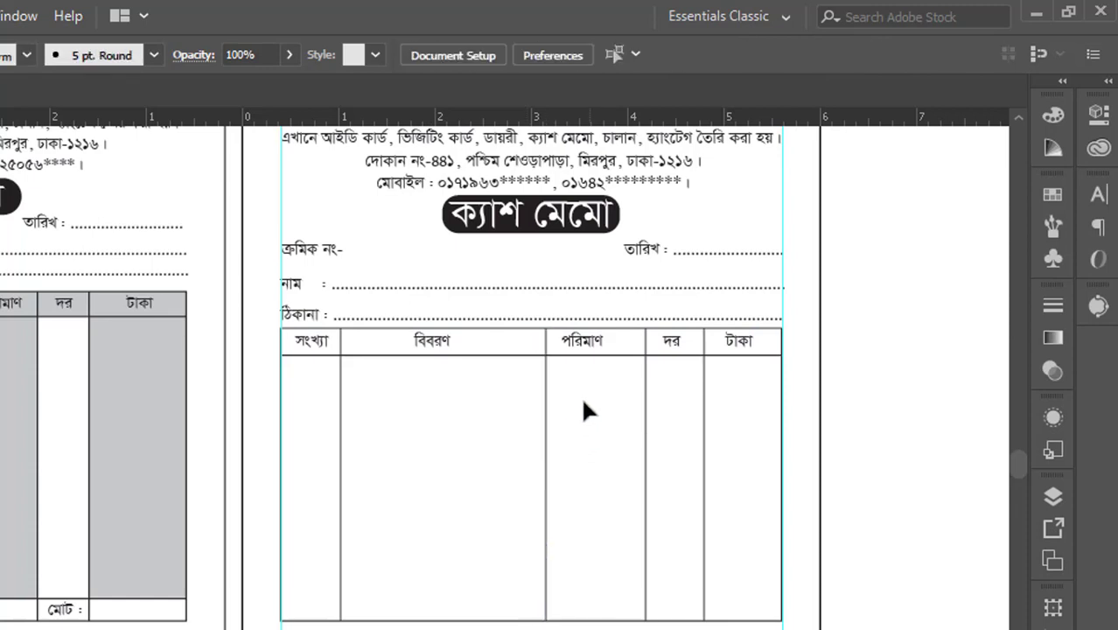
{"action": "double_click", "coordinate": [571, 350]}
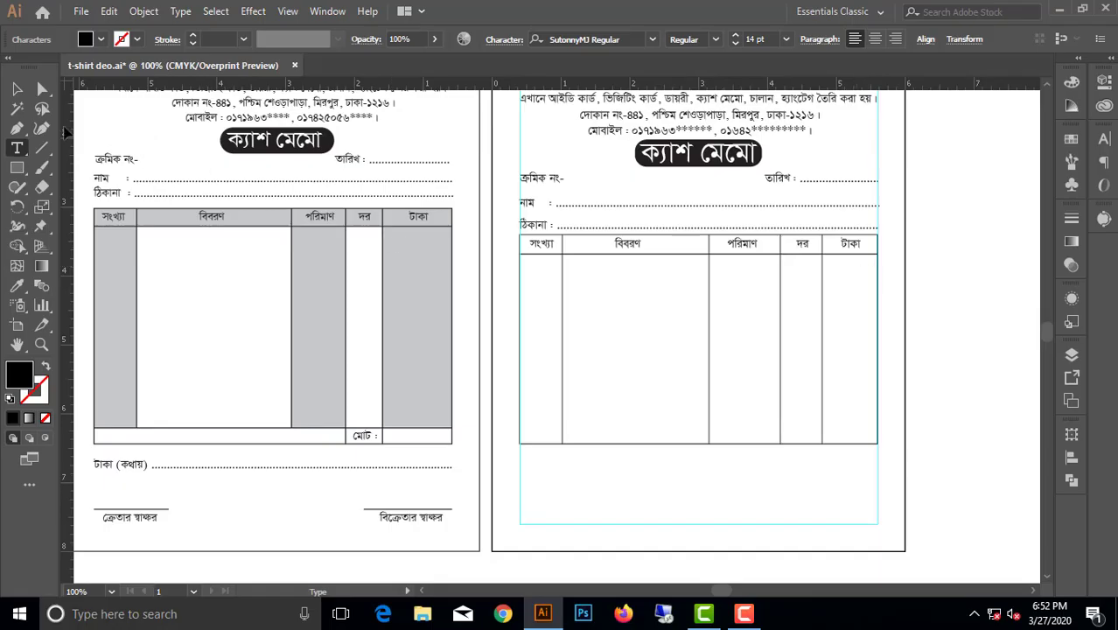
Stretch the table's outer rectangle downward to 5.2 × 3.3 in
{"action": "key", "text": "Escape"}
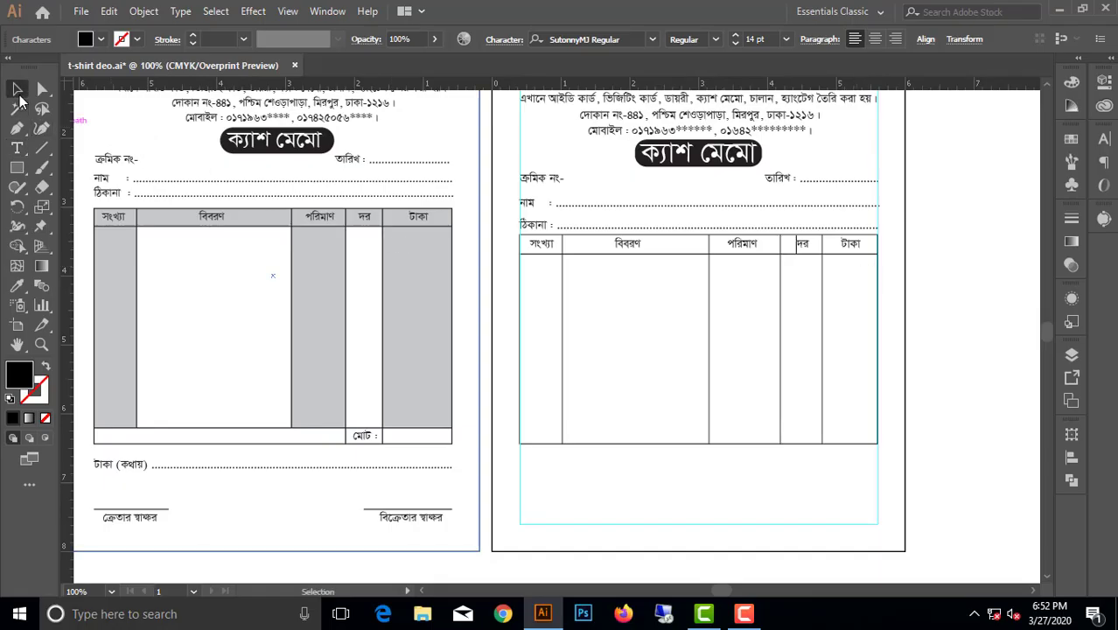
{"action": "left_click", "coordinate": [621, 397]}
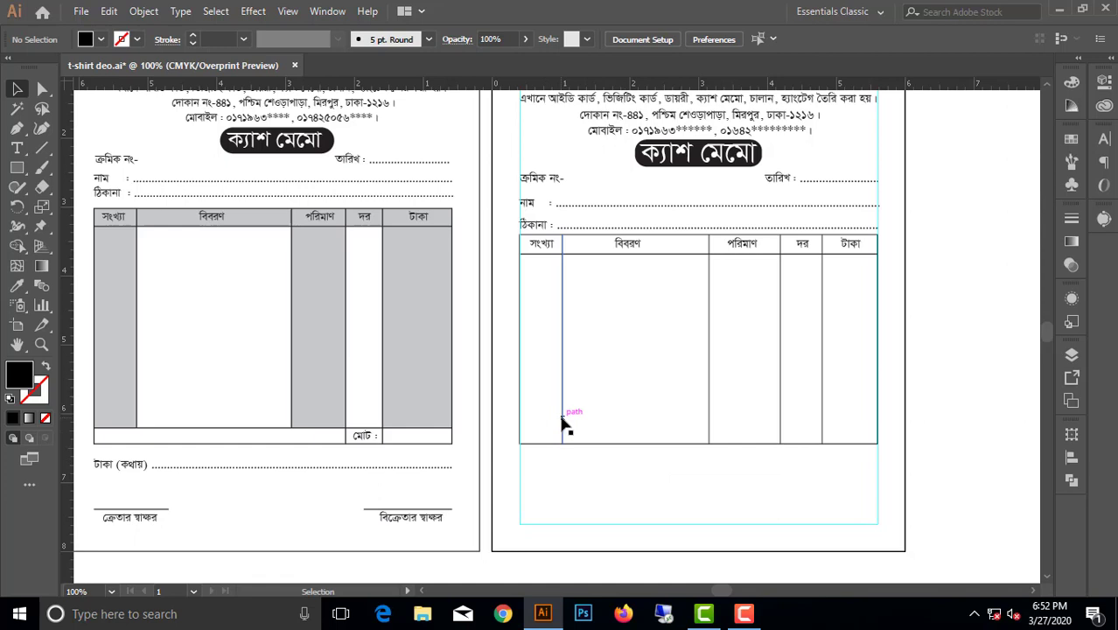
{"action": "scroll", "coordinate": [564, 425], "scroll_direction": "down", "scroll_amount": 1}
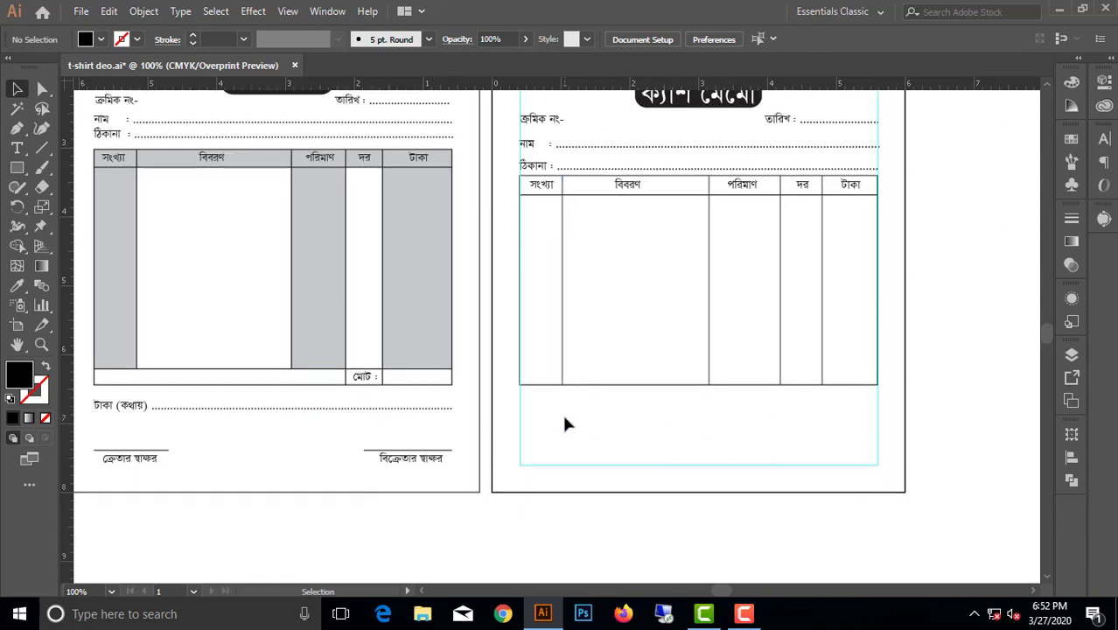
{"action": "left_click", "coordinate": [635, 385]}
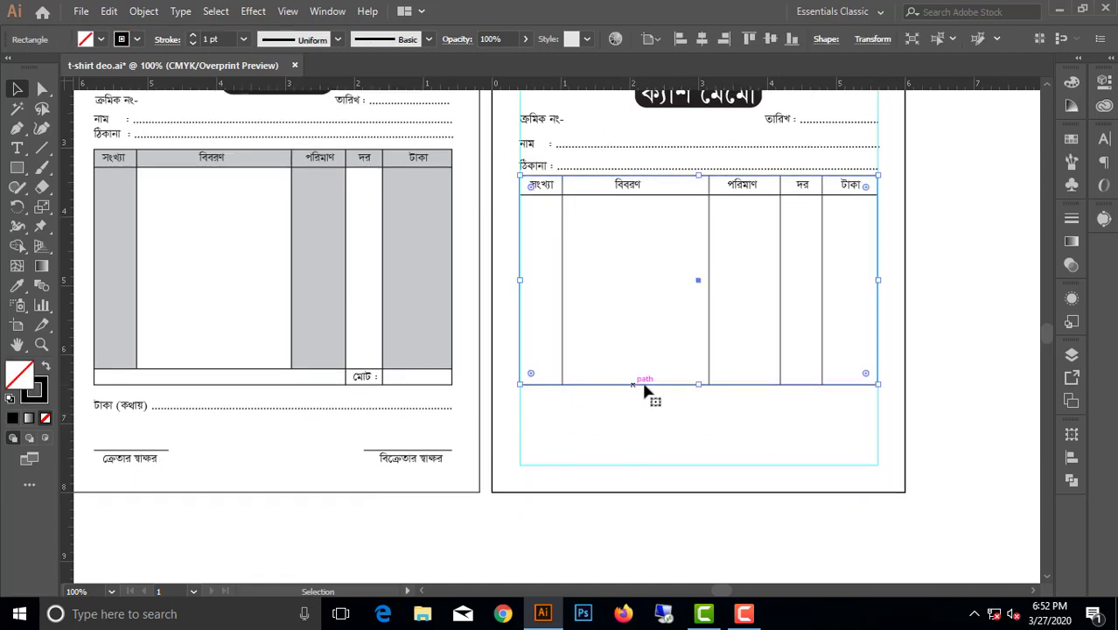
{"action": "left_click_drag", "start_coordinate": [700, 386], "coordinate": [701, 400]}
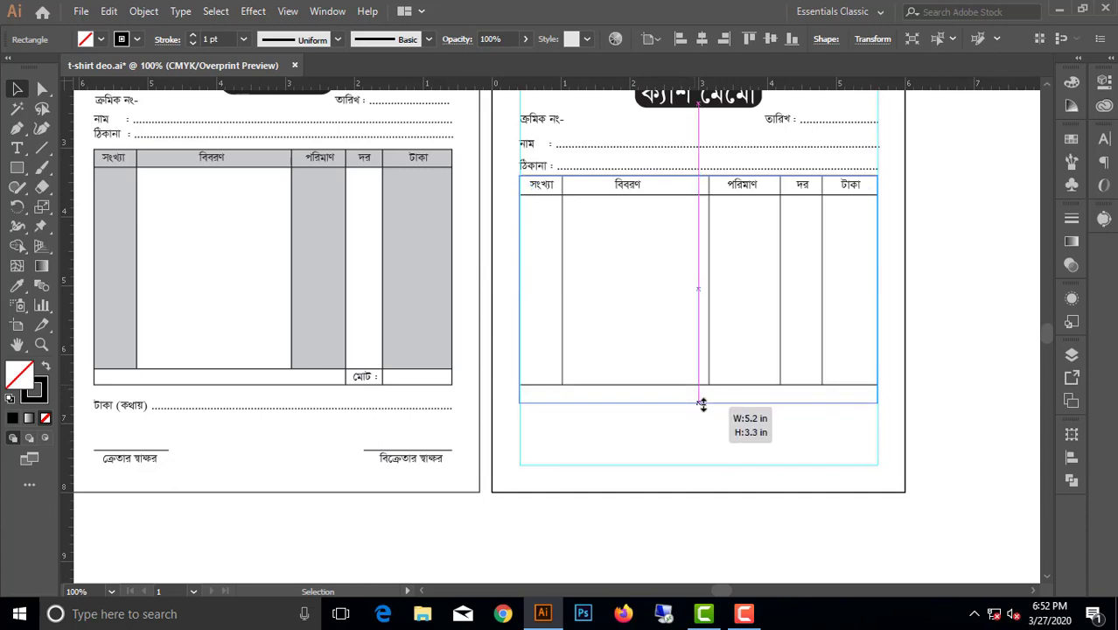
{"action": "left_click_drag", "start_coordinate": [701, 401], "coordinate": [702, 403]}
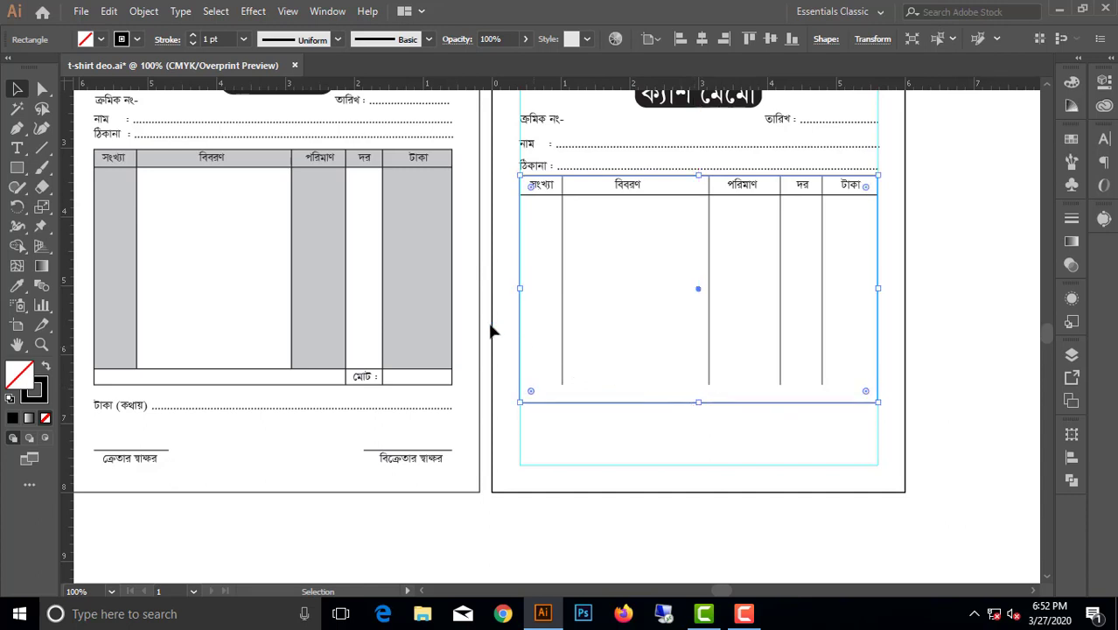
Draw a horizontal line across the table's old bottom edge to form the total row
{"action": "key", "text": "ctrl+shift+a"}
{"action": "left_click", "coordinate": [41, 147]}
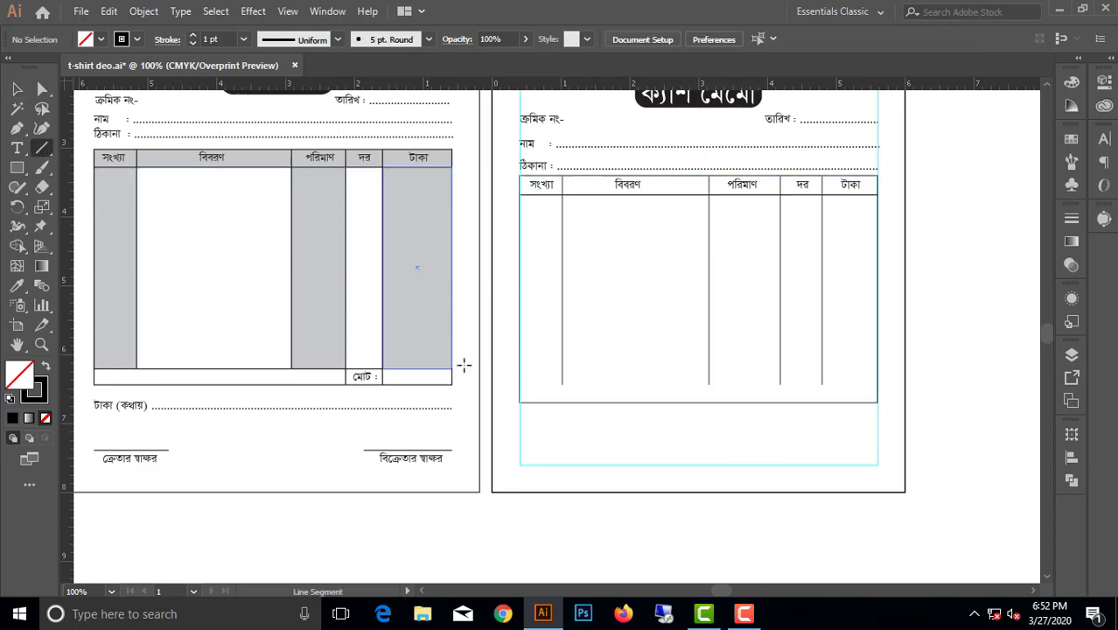
{"action": "left_click_drag", "start_coordinate": [520, 385], "coordinate": [877, 385]}
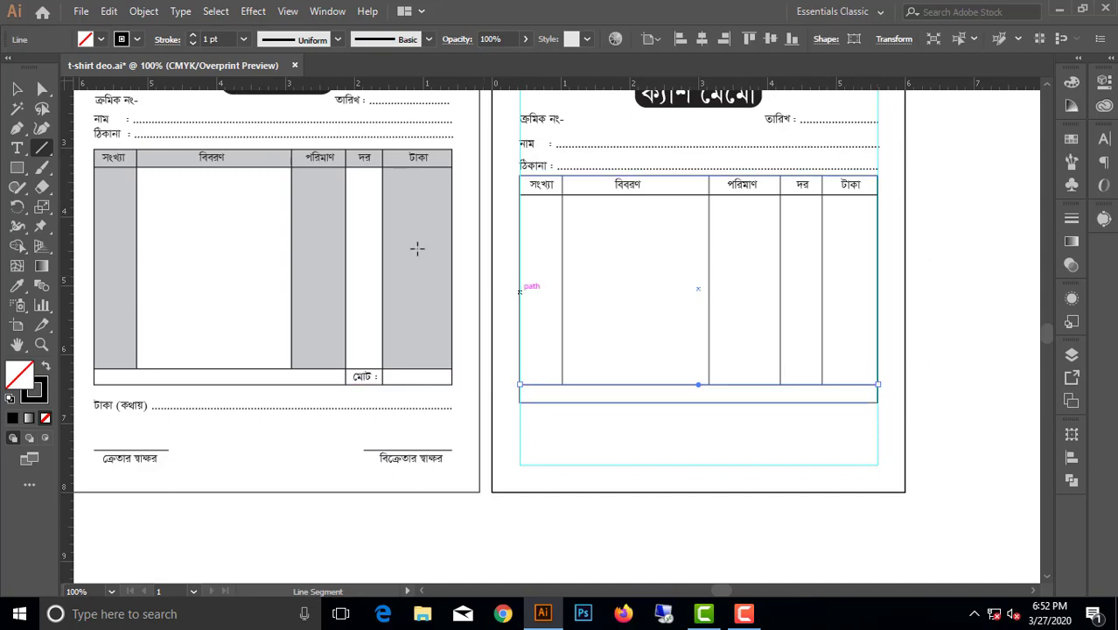
{"action": "key", "text": "v"}
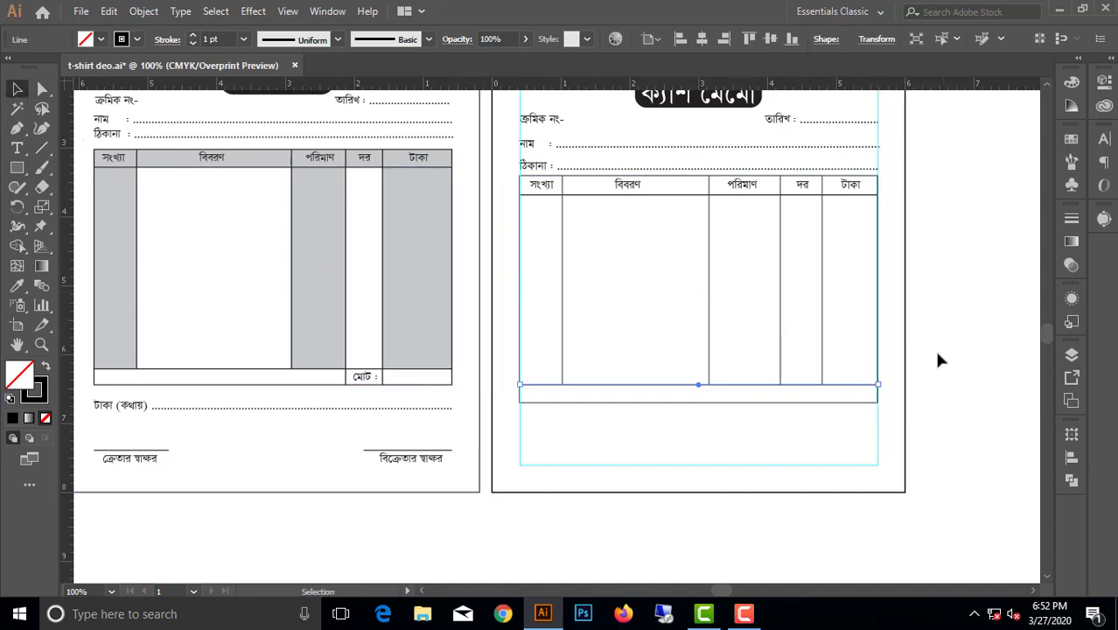
{"action": "left_click", "coordinate": [938, 359]}
Extend the পরিমাণ/দর and দর/টাকা dividers down through the new bottom row
{"action": "scroll", "coordinate": [831, 417], "scroll_direction": "up", "scroll_amount": 2}
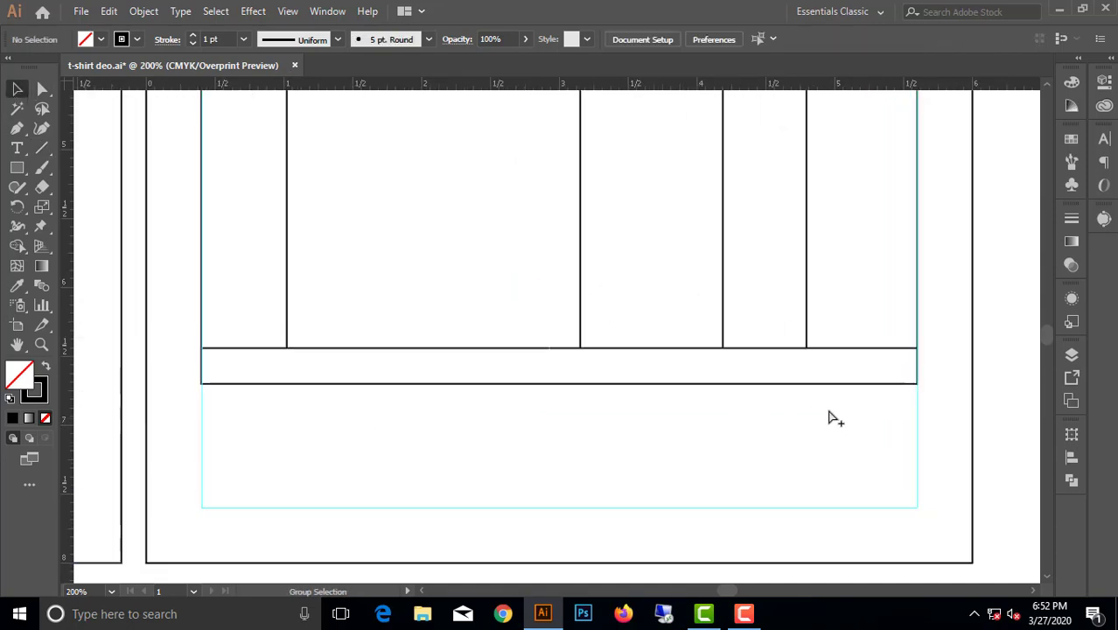
{"action": "left_click", "coordinate": [723, 324]}
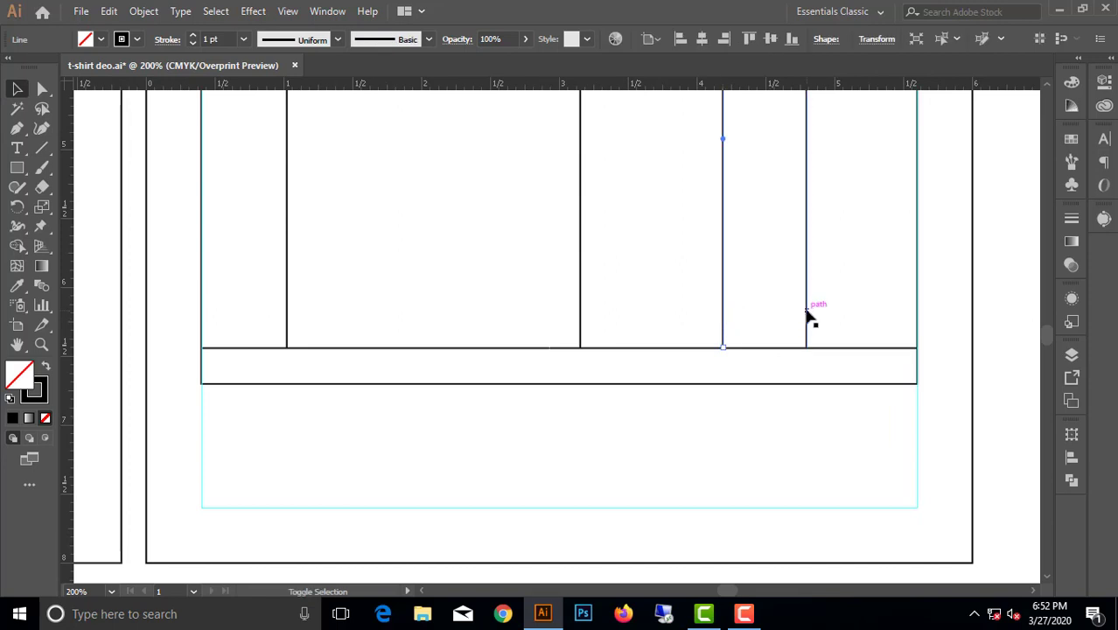
{"action": "left_click", "coordinate": [806, 318], "text": "shift"}
{"action": "left_click", "coordinate": [767, 348], "text": "shift"}
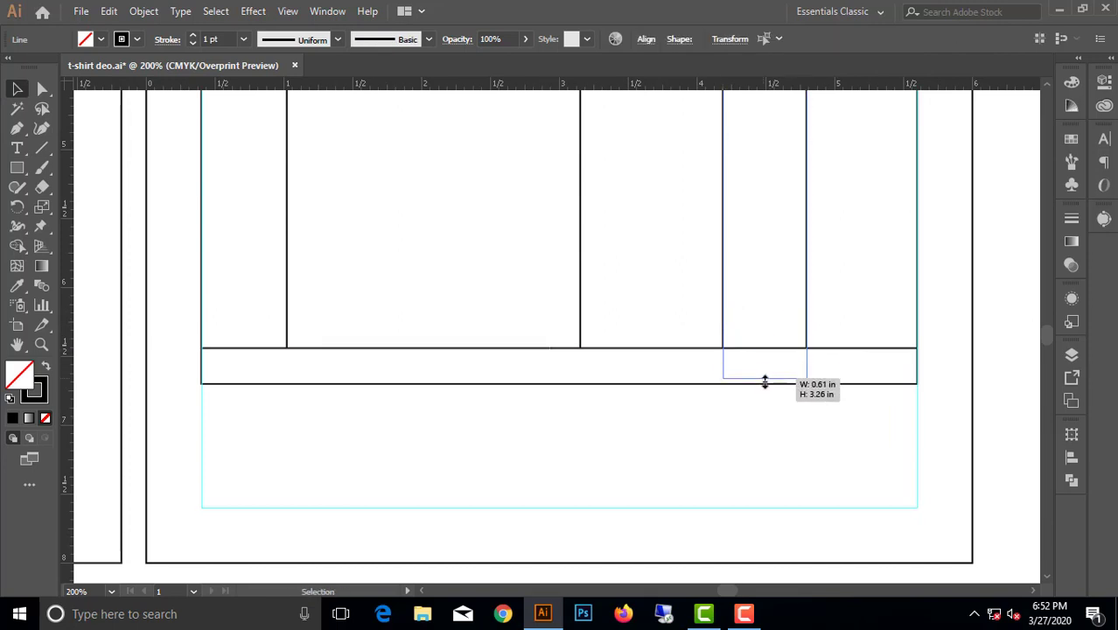
{"action": "left_click_drag", "start_coordinate": [766, 348], "coordinate": [764, 382]}
{"action": "left_click", "coordinate": [765, 411]}
{"action": "scroll", "coordinate": [769, 414], "scroll_direction": "down", "scroll_amount": 2}
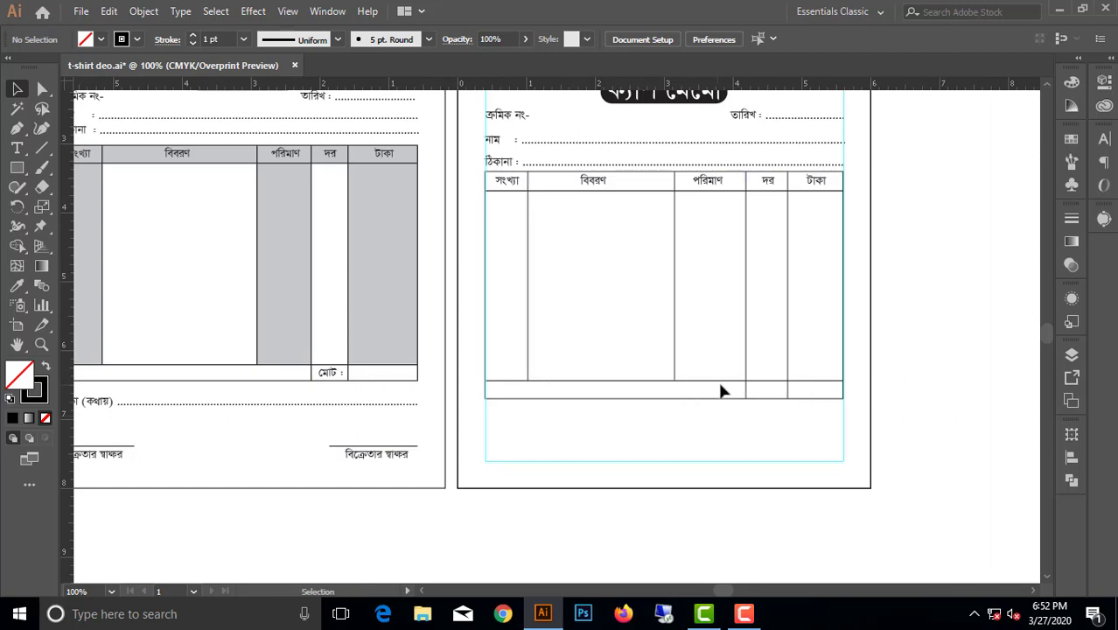
Type 'মোট :' and move it into the bottom-row cell left of the last column
{"action": "left_click", "coordinate": [16, 147]}
{"action": "left_click", "coordinate": [713, 426]}
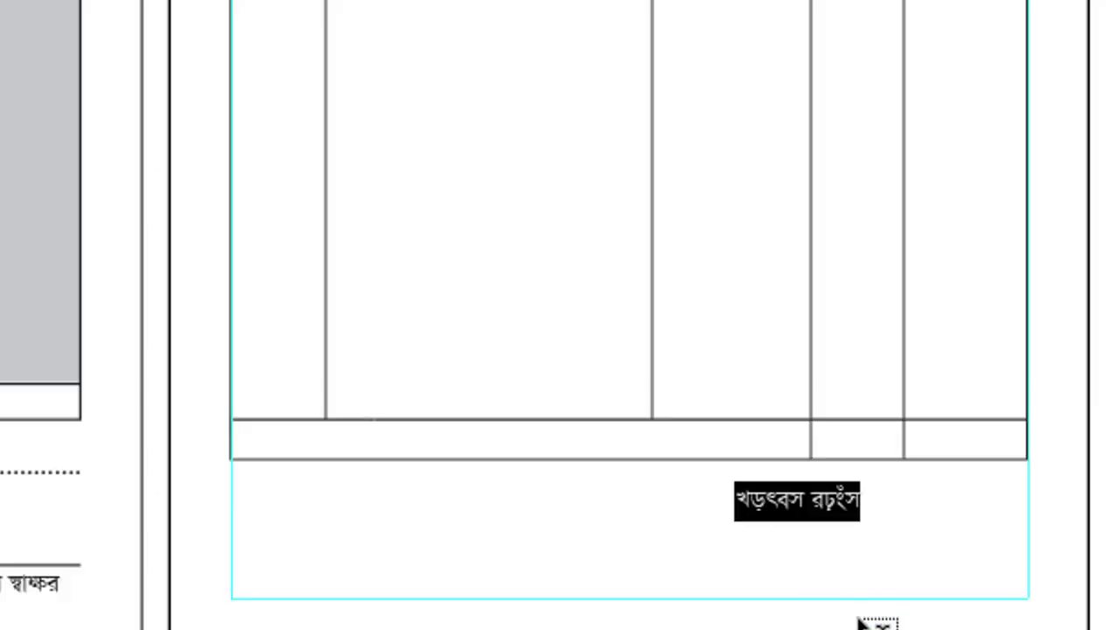
{"action": "type", "text": "মোট "}
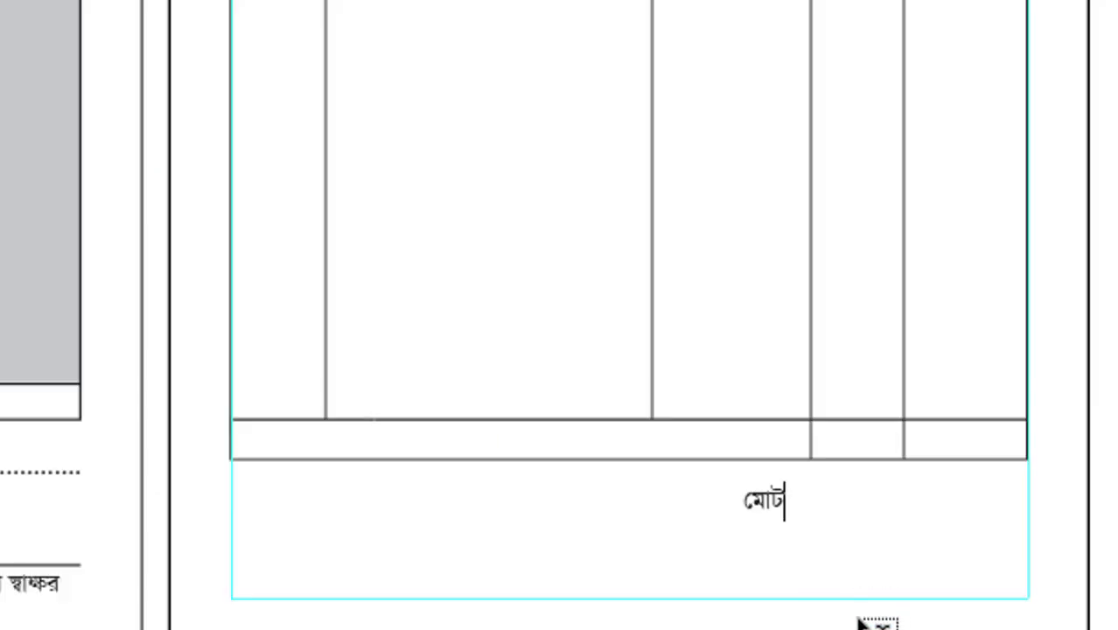
{"action": "type", "text": ":"}
{"action": "key", "text": "Home"}
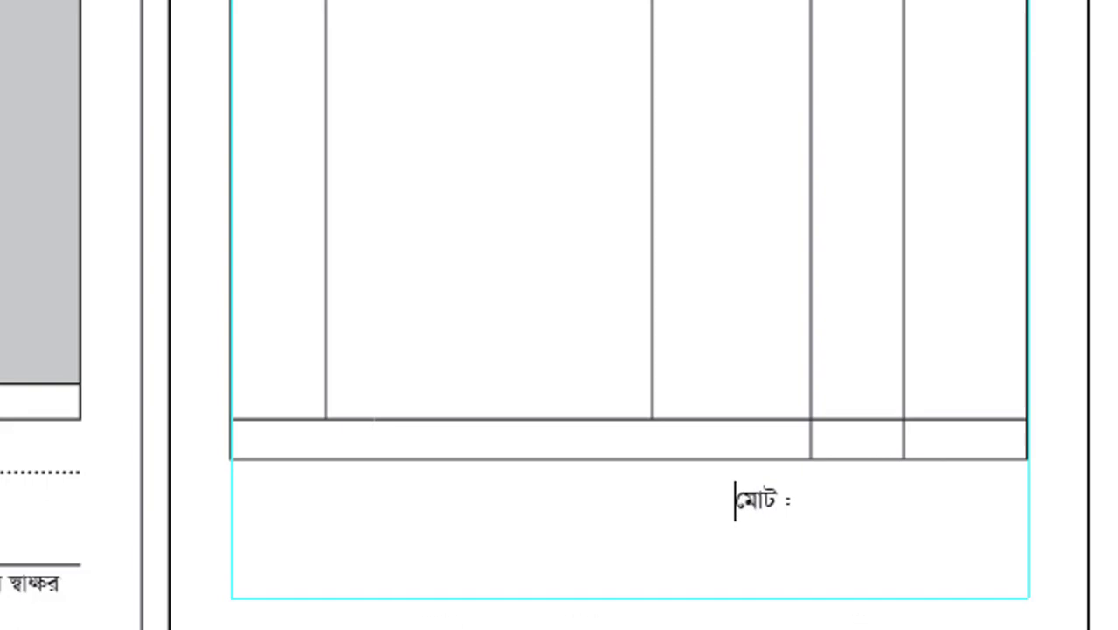
{"action": "key", "text": "shift+End"}
{"action": "key", "text": "Escape"}
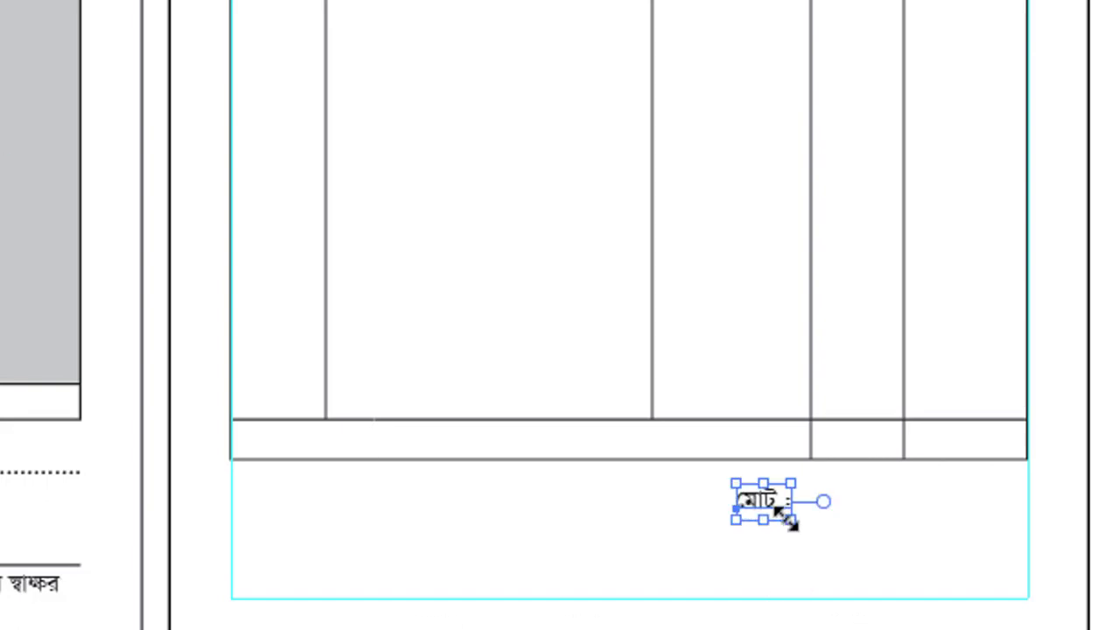
{"action": "mouse_move", "coordinate": [764, 479]}
{"action": "left_mouse_down"}
{"action": "mouse_move", "coordinate": [866, 450]}
{"action": "mouse_move", "coordinate": [861, 478]}
{"action": "left_mouse_up"}
{"action": "left_click", "coordinate": [841, 529]}
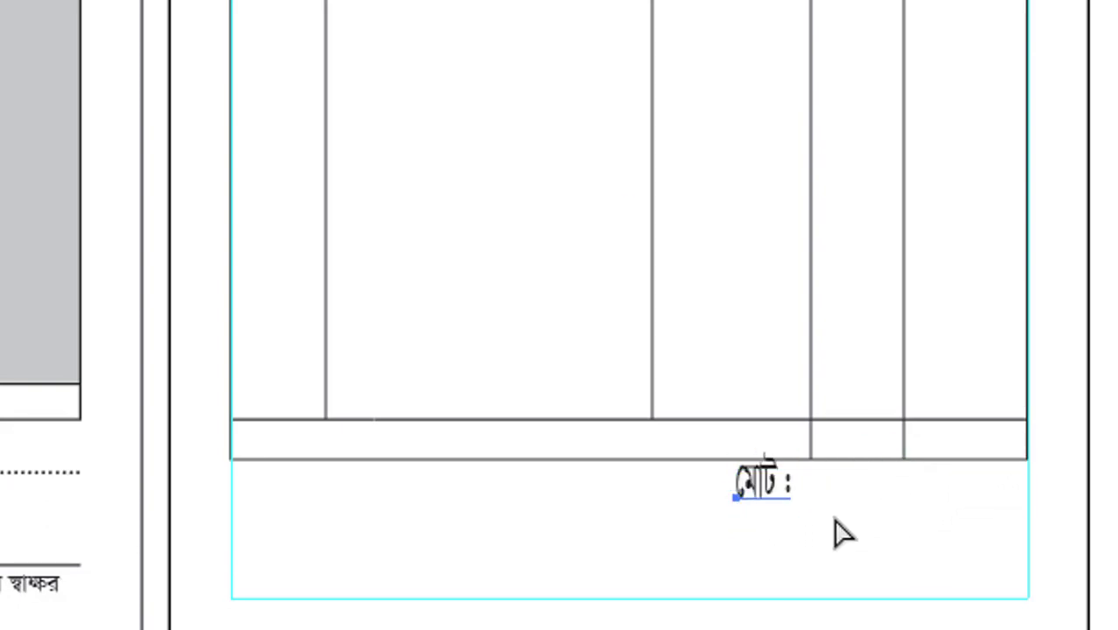
{"action": "mouse_move", "coordinate": [767, 511]}
{"action": "left_mouse_down"}
{"action": "mouse_move", "coordinate": [857, 442]}
{"action": "mouse_move", "coordinate": [858, 452]}
{"action": "left_mouse_up"}
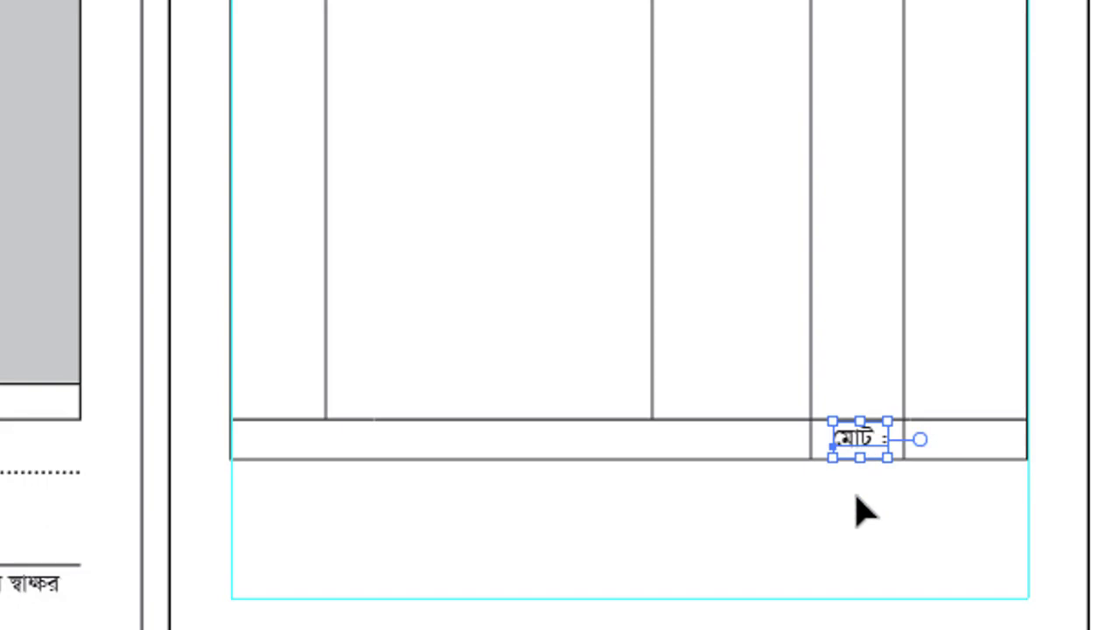
{"action": "left_click", "coordinate": [892, 529]}
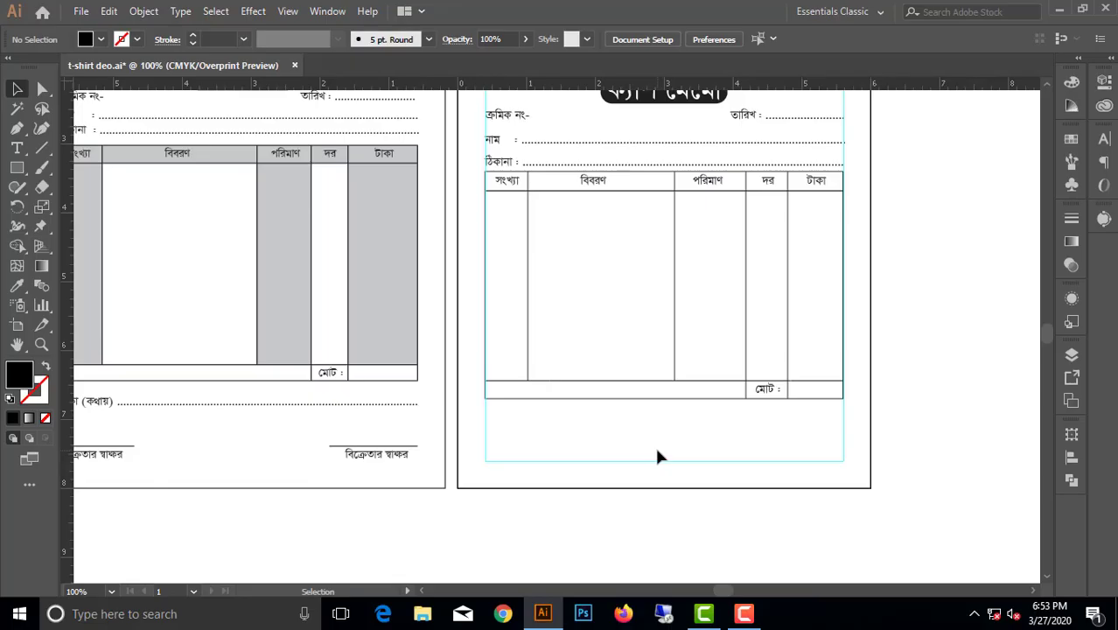
{"action": "scroll", "coordinate": [647, 451], "scroll_direction": "down", "scroll_amount": 1}
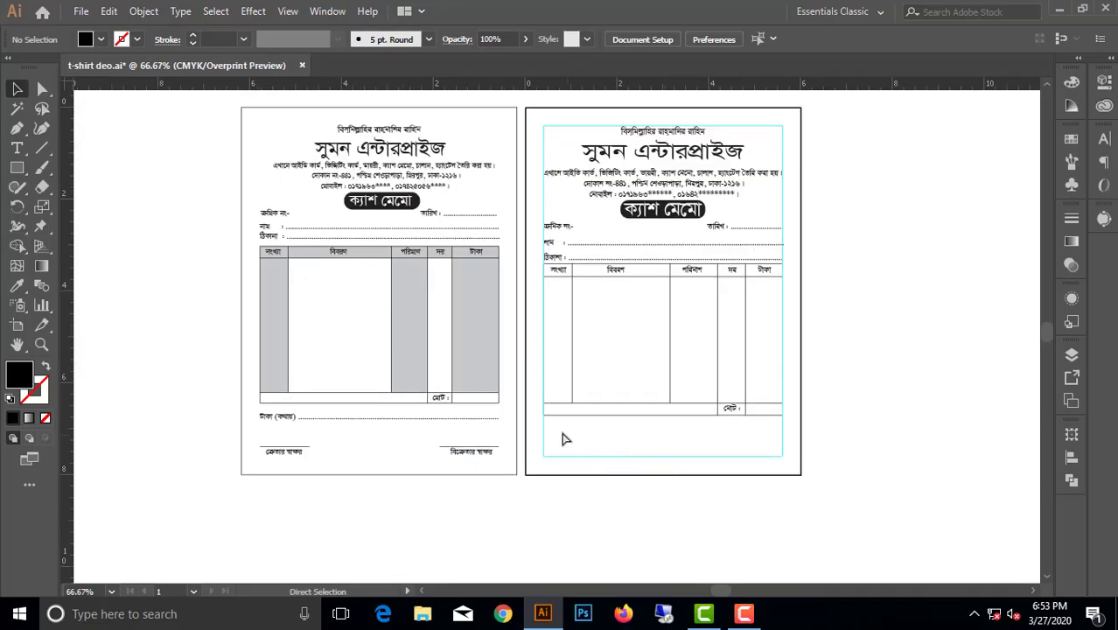
Copy the total label below the table and retype it as 'টাকা (কথায়)' followed by dots
{"action": "scroll", "coordinate": [567, 438], "scroll_direction": "up", "scroll_amount": 1}
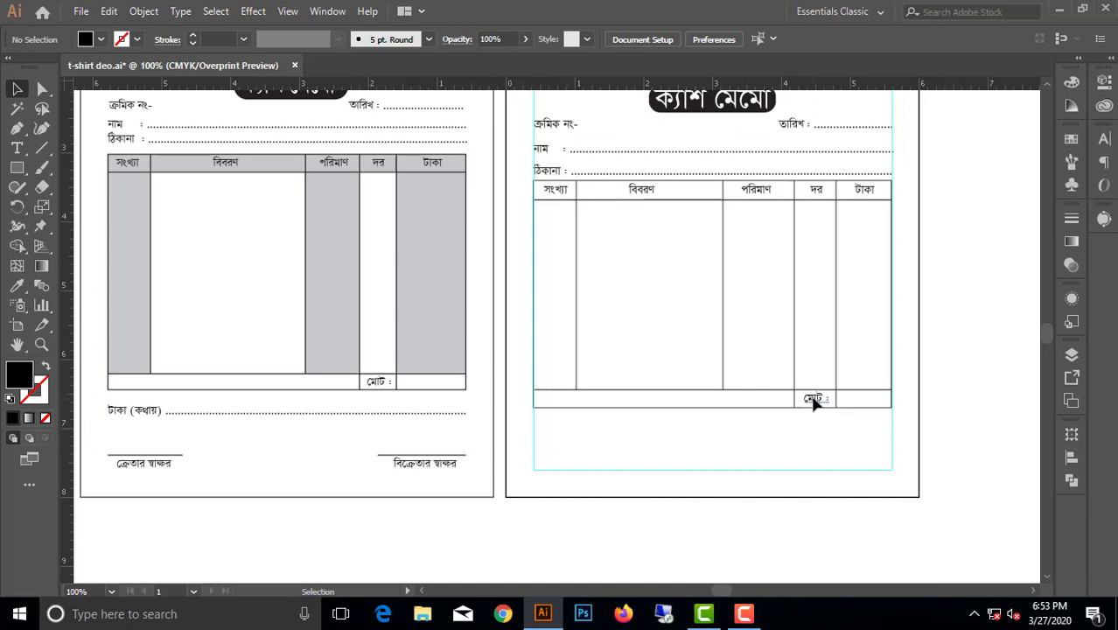
{"action": "left_click_drag", "start_coordinate": [814, 399], "coordinate": [538, 428]}
{"action": "double_click", "coordinate": [546, 429]}
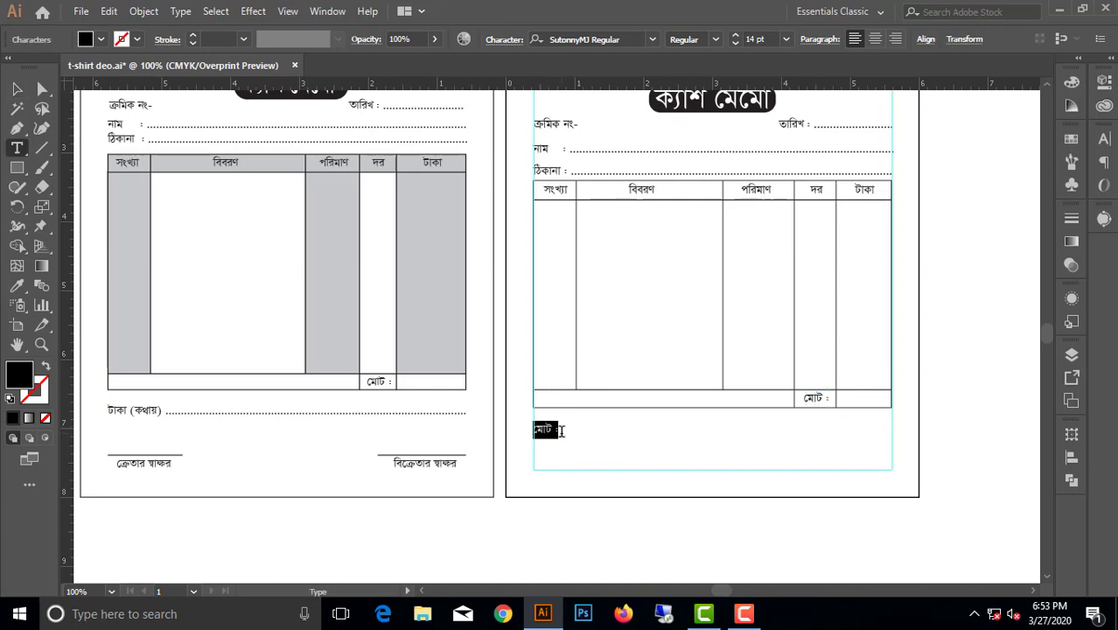
{"action": "type", "text": "টাকা (কথায়) ......................................................"}
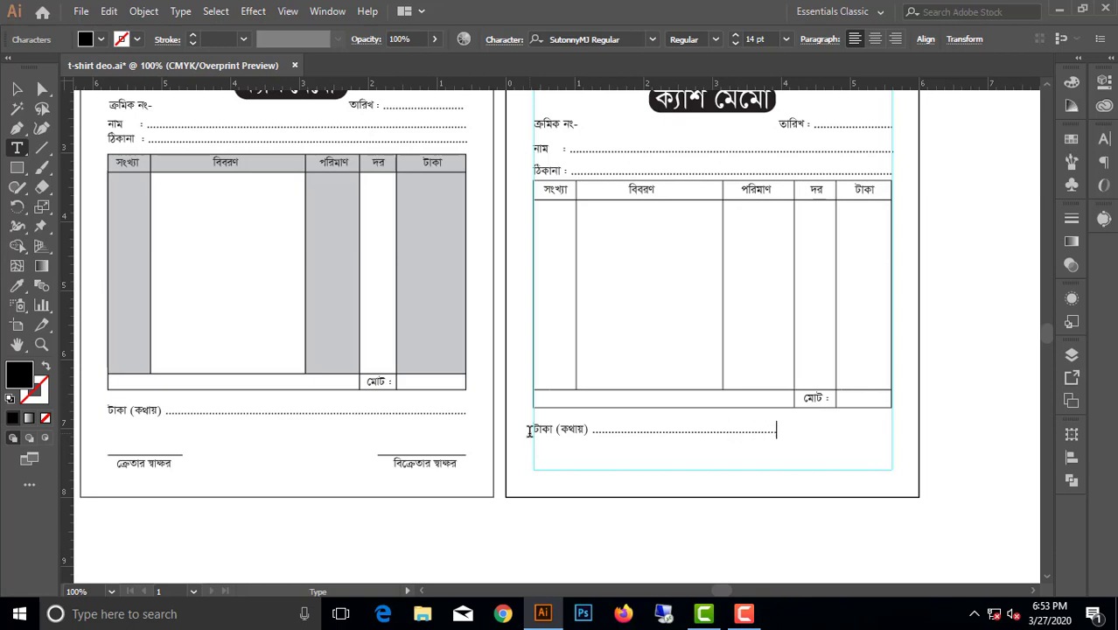
{"action": "type", "text": "....................................."}
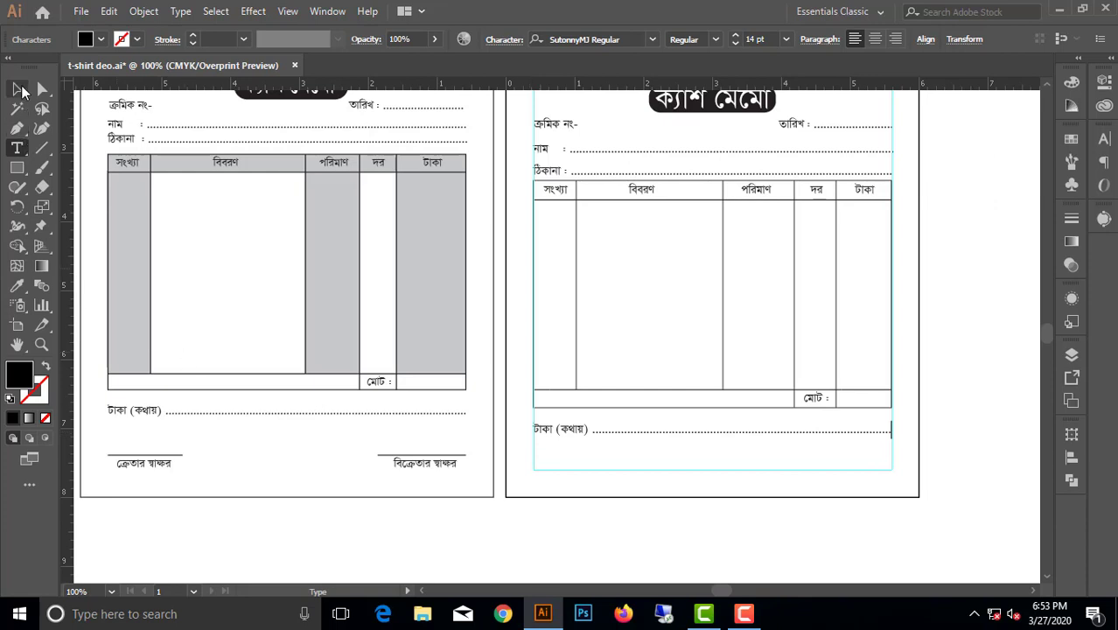
{"action": "left_click", "coordinate": [16, 89]}
{"action": "left_click", "coordinate": [273, 546]}
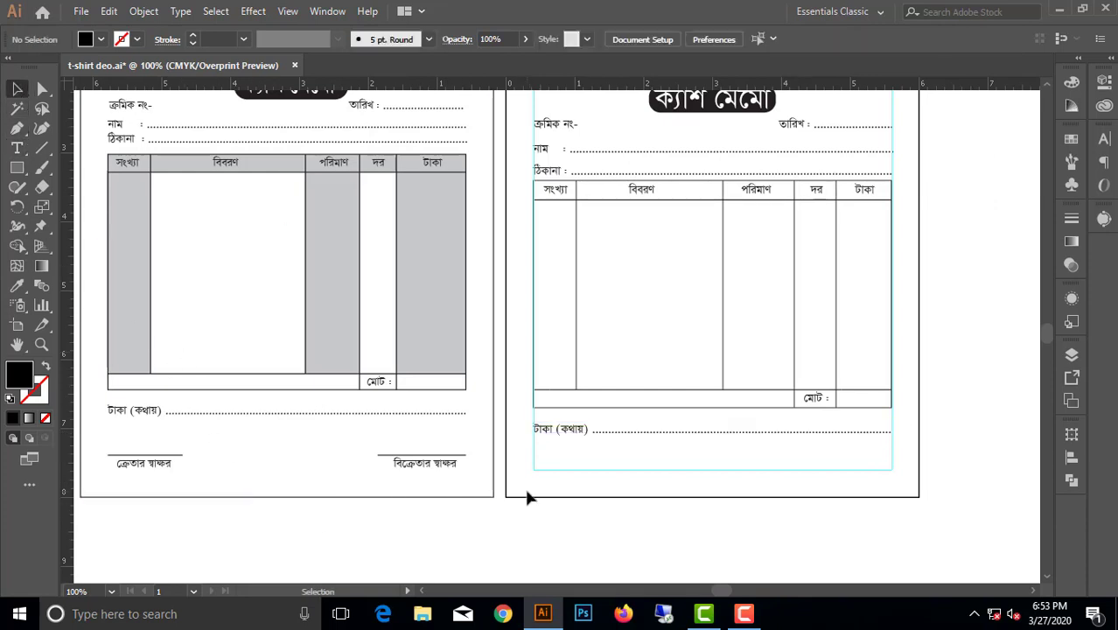
{"action": "left_click", "coordinate": [546, 434]}
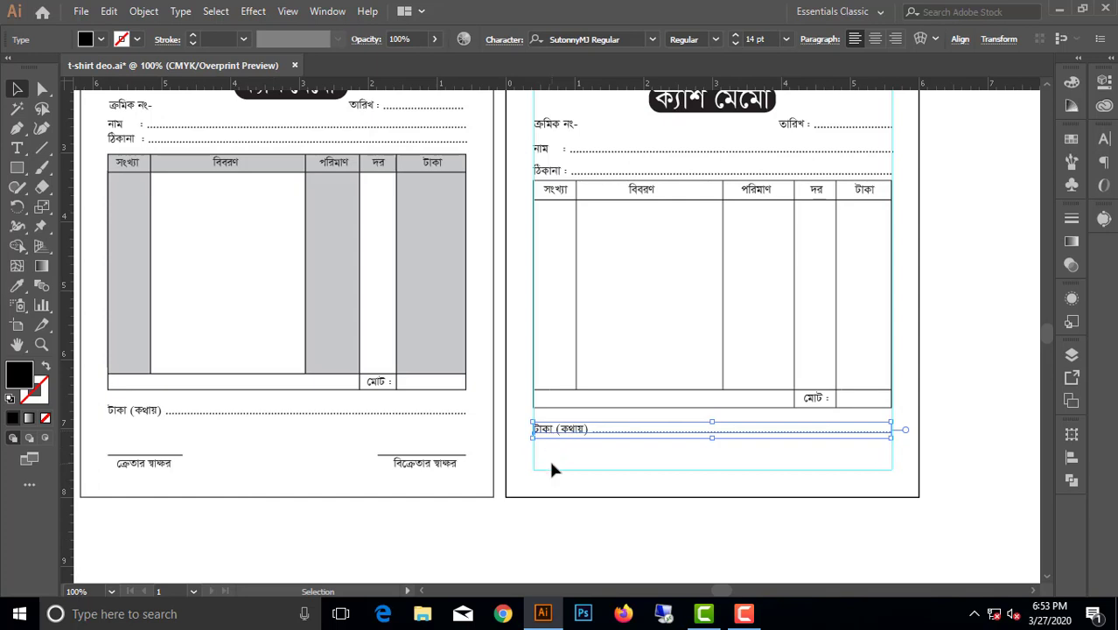
{"action": "left_click", "coordinate": [551, 470]}
{"action": "left_click", "coordinate": [17, 148]}
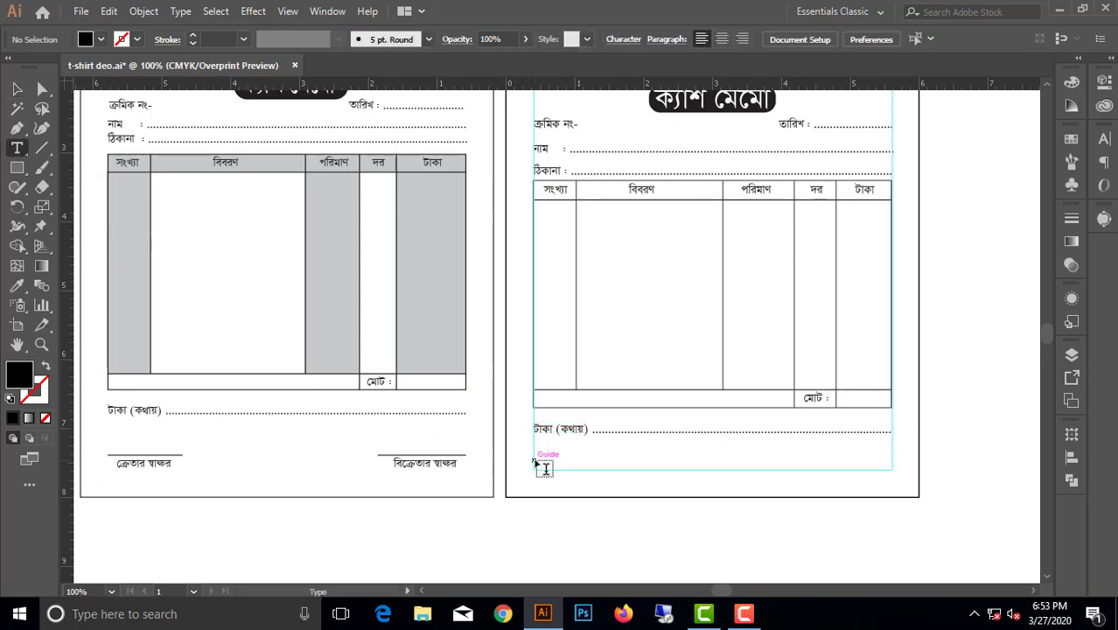
Type the buyer signature label 'ক্রেতার স্বাক্ষর' at the memo's bottom left
{"action": "left_click", "coordinate": [545, 468]}
{"action": "type", "text": "ক্রে"}
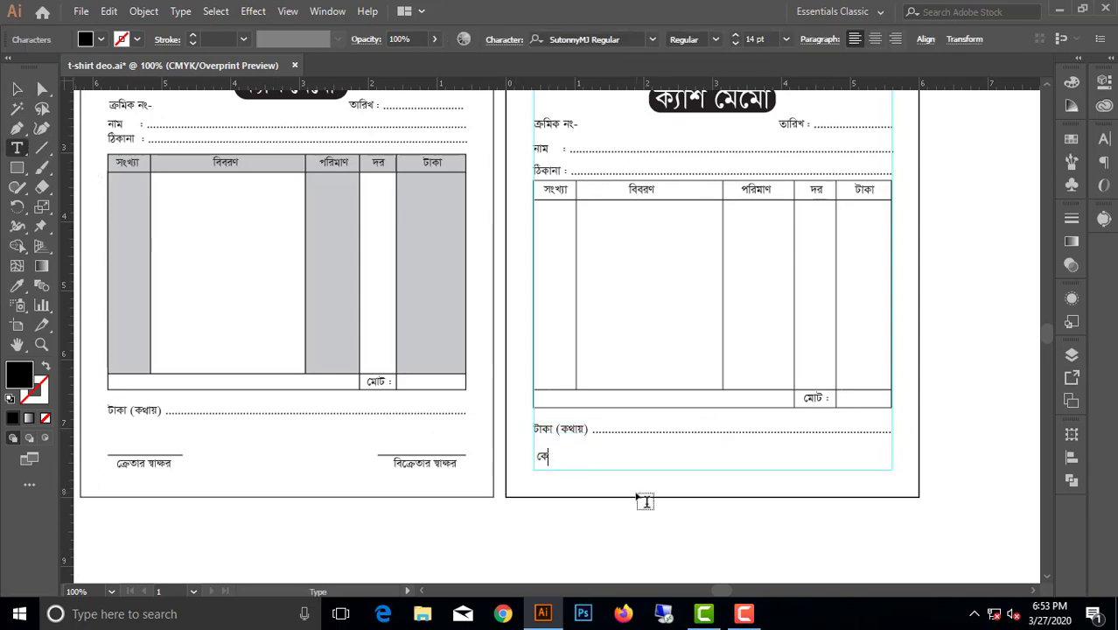
{"action": "type", "text": "তার স"}
{"action": "type", "text": "্বাক্ষর"}
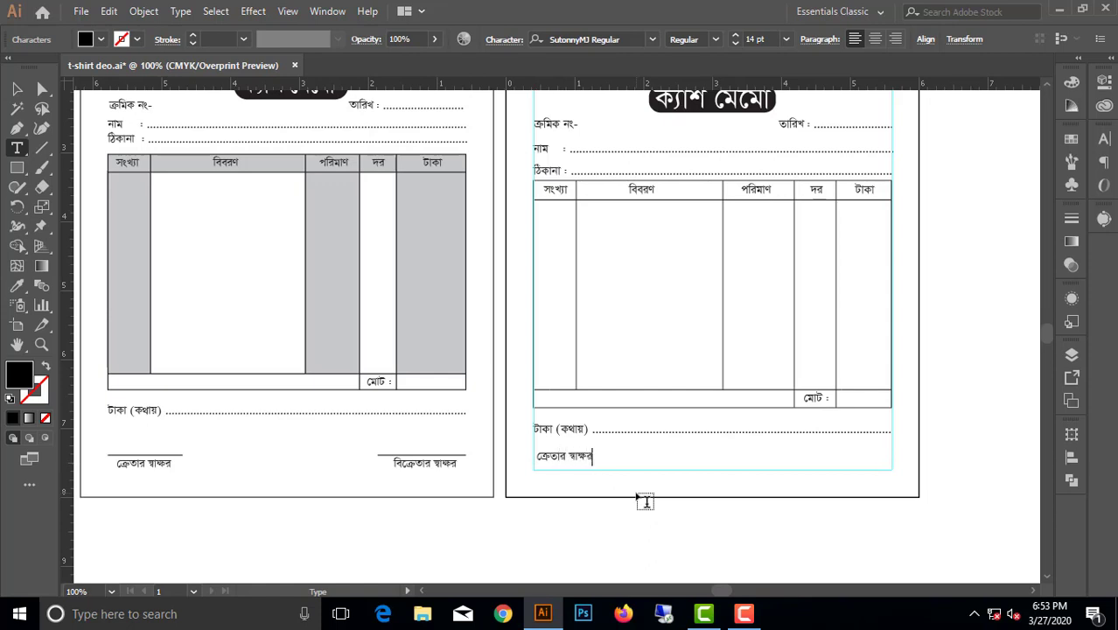
{"action": "key", "text": "Escape"}
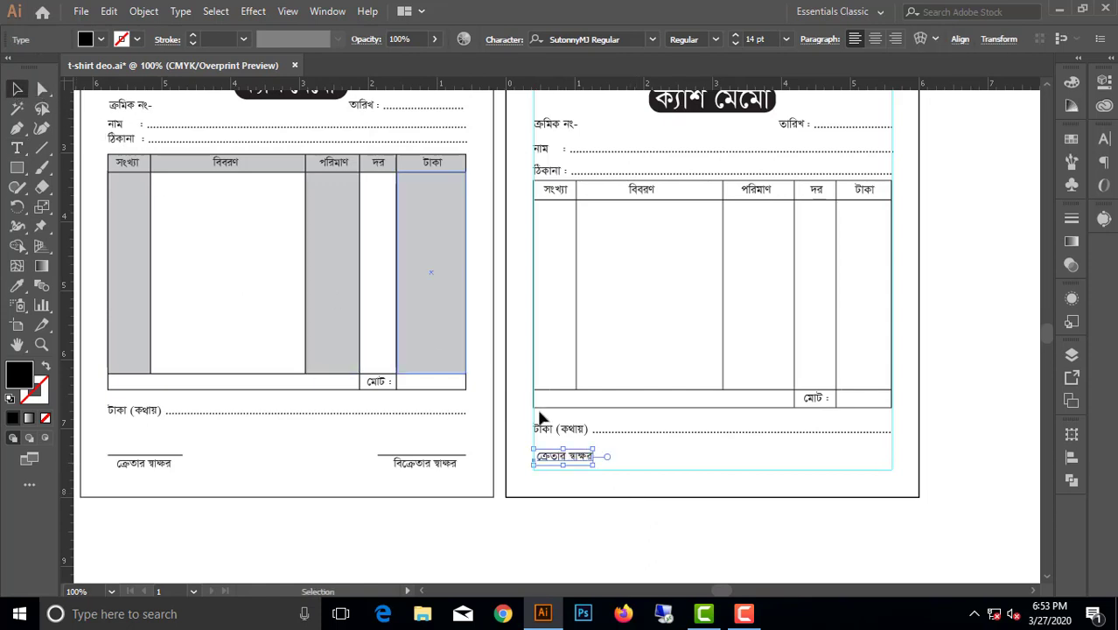
{"action": "left_click", "coordinate": [637, 517]}
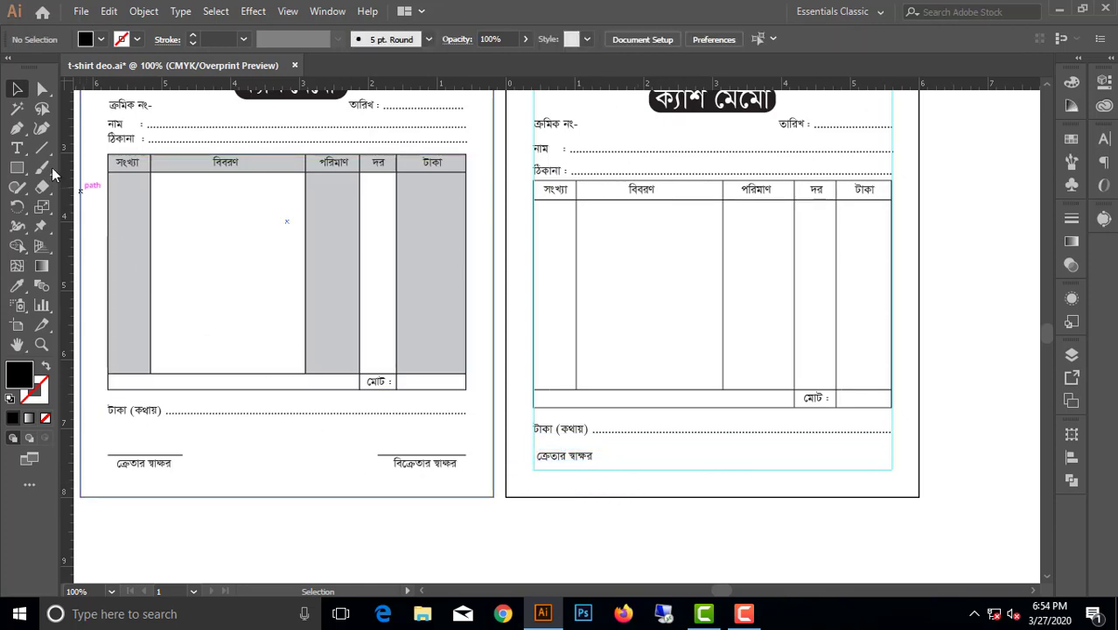
Draw a horizontal signature line with a black stroke
{"action": "left_click", "coordinate": [17, 148]}
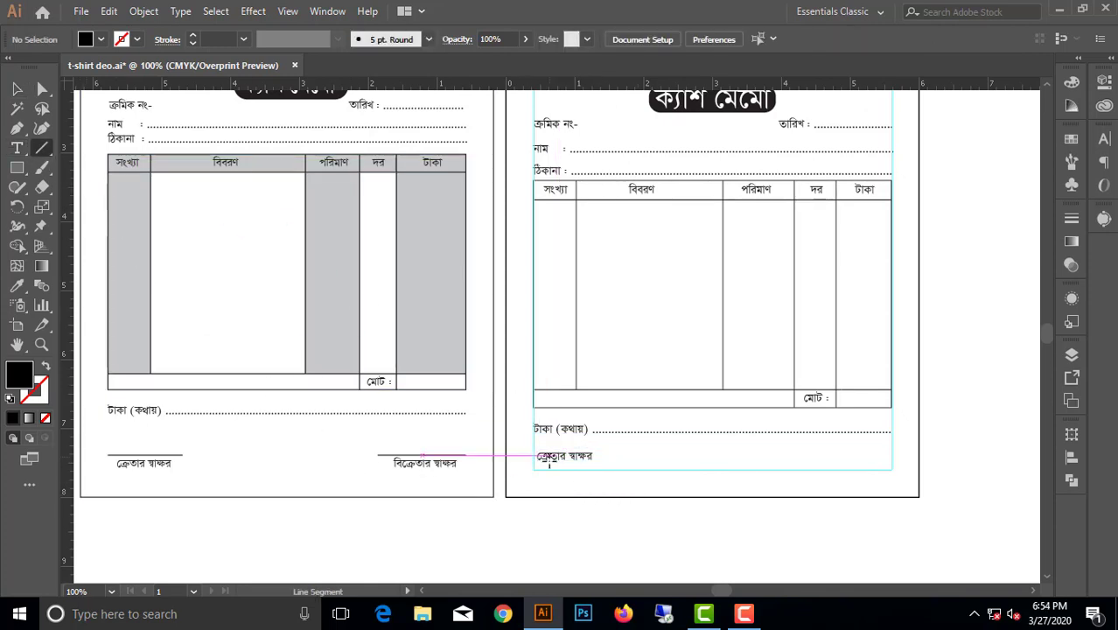
{"action": "scroll", "coordinate": [540, 462], "scroll_direction": "up", "scroll_amount": 3}
{"action": "mouse_move", "coordinate": [504, 422]}
{"action": "left_mouse_down"}
{"action": "mouse_move", "coordinate": [742, 437]}
{"action": "mouse_move", "coordinate": [739, 422]}
{"action": "left_mouse_up"}
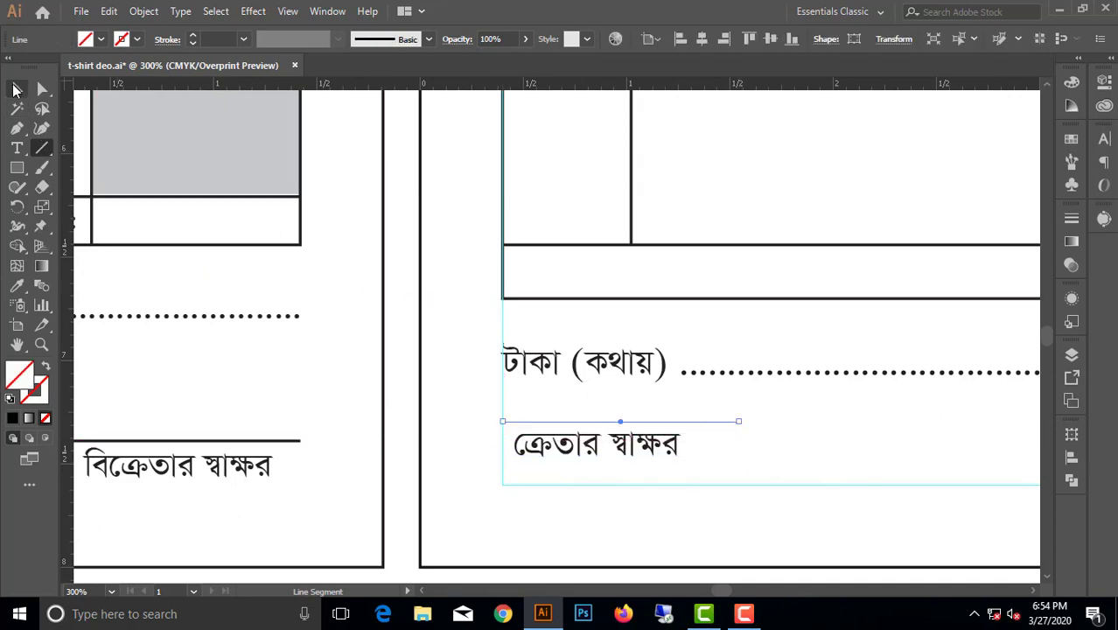
{"action": "key", "text": "v"}
{"action": "left_click", "coordinate": [138, 39]}
{"action": "left_click", "coordinate": [46, 66]}
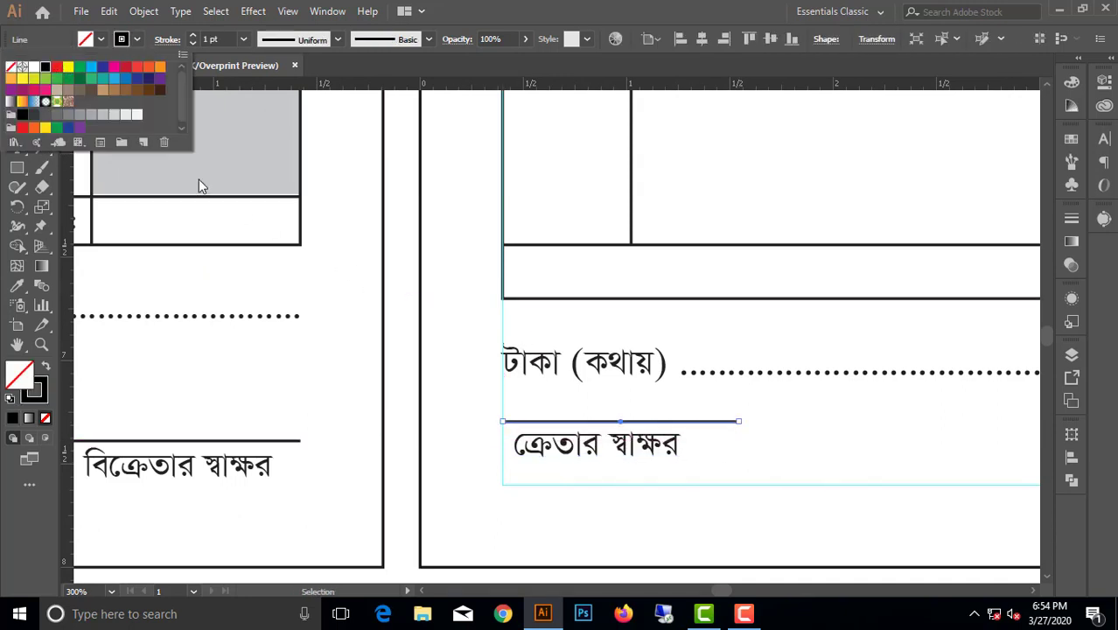
{"action": "left_click", "coordinate": [643, 452]}
Position the signature label just below its line and nudge it into alignment
{"action": "left_click", "coordinate": [624, 456]}
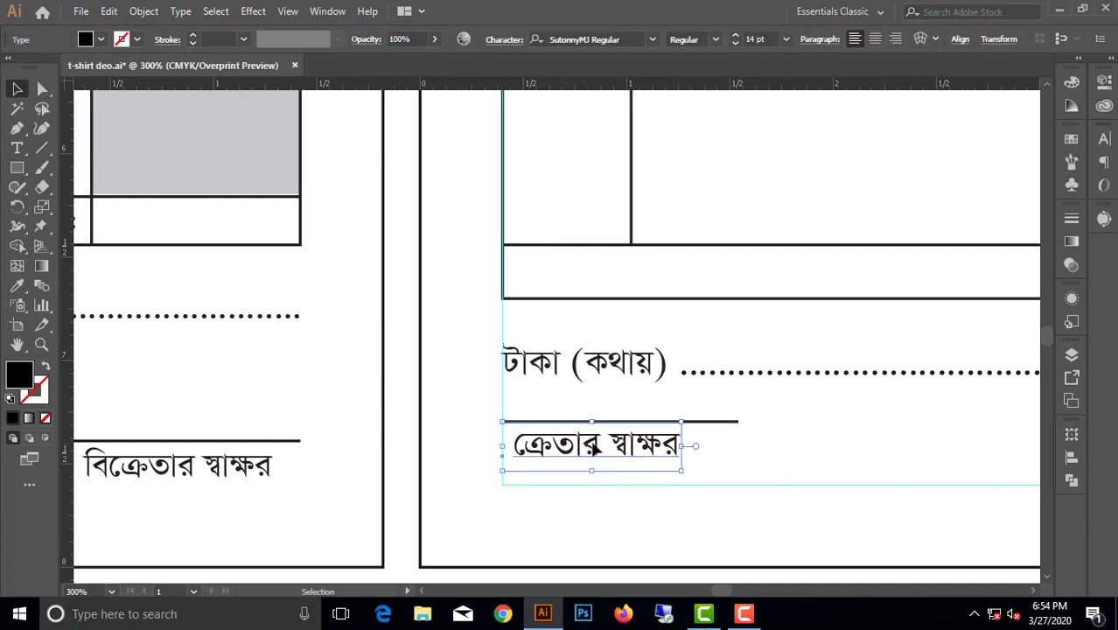
{"action": "left_click_drag", "start_coordinate": [589, 454], "coordinate": [614, 482]}
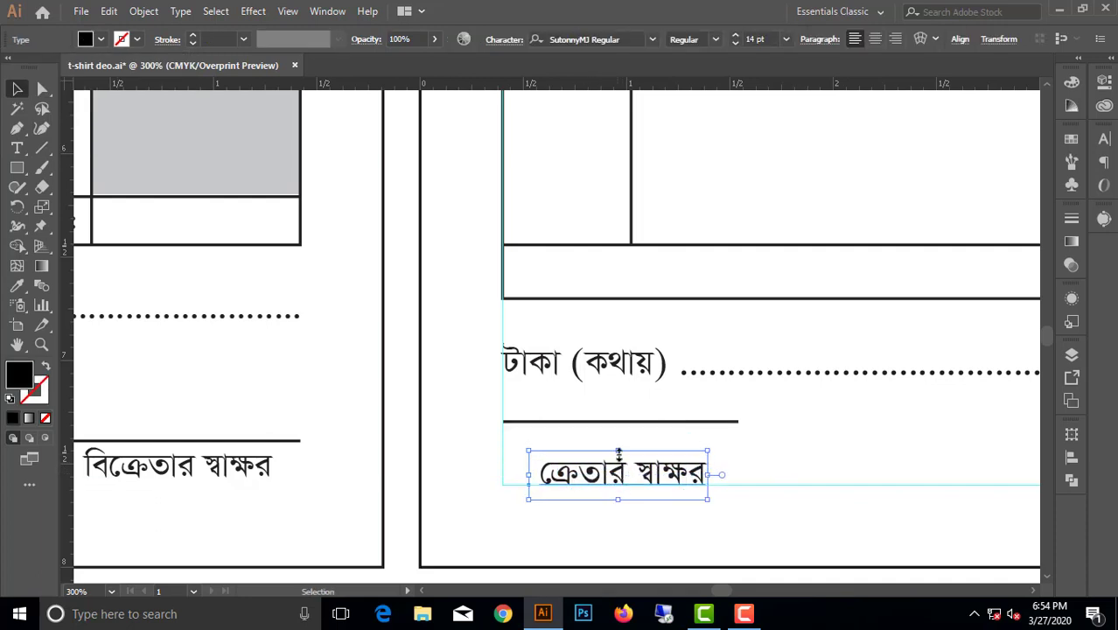
{"action": "left_click_drag", "start_coordinate": [604, 428], "coordinate": [598, 459]}
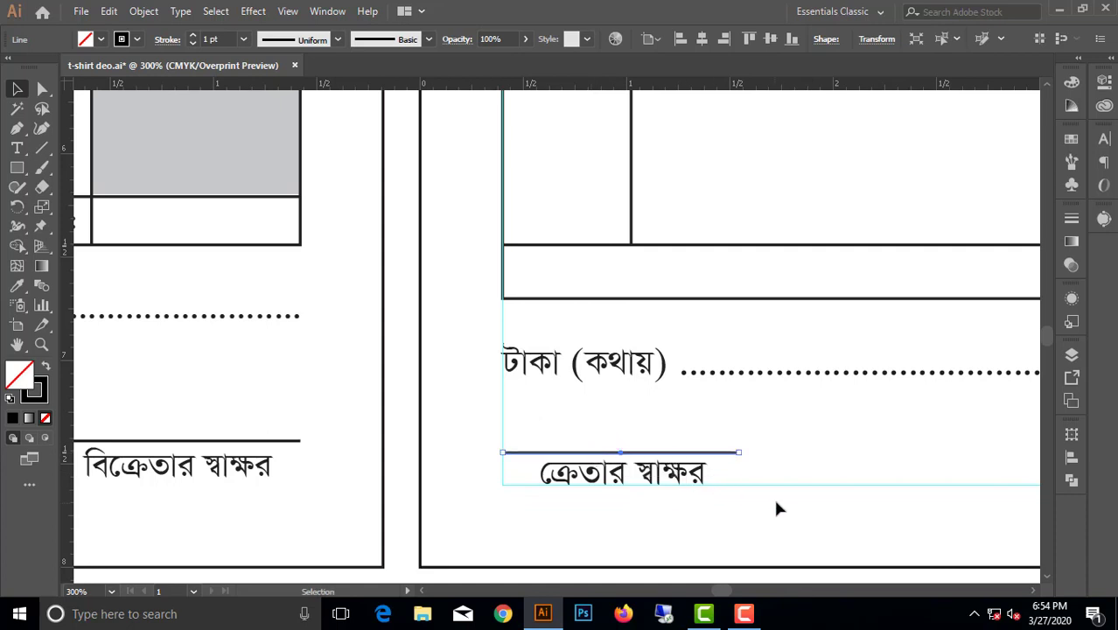
{"action": "left_click", "coordinate": [652, 488]}
{"action": "key", "text": "Right"}
{"action": "key", "text": "Right"}
{"action": "key", "text": "Right"}
{"action": "key", "text": "Right"}
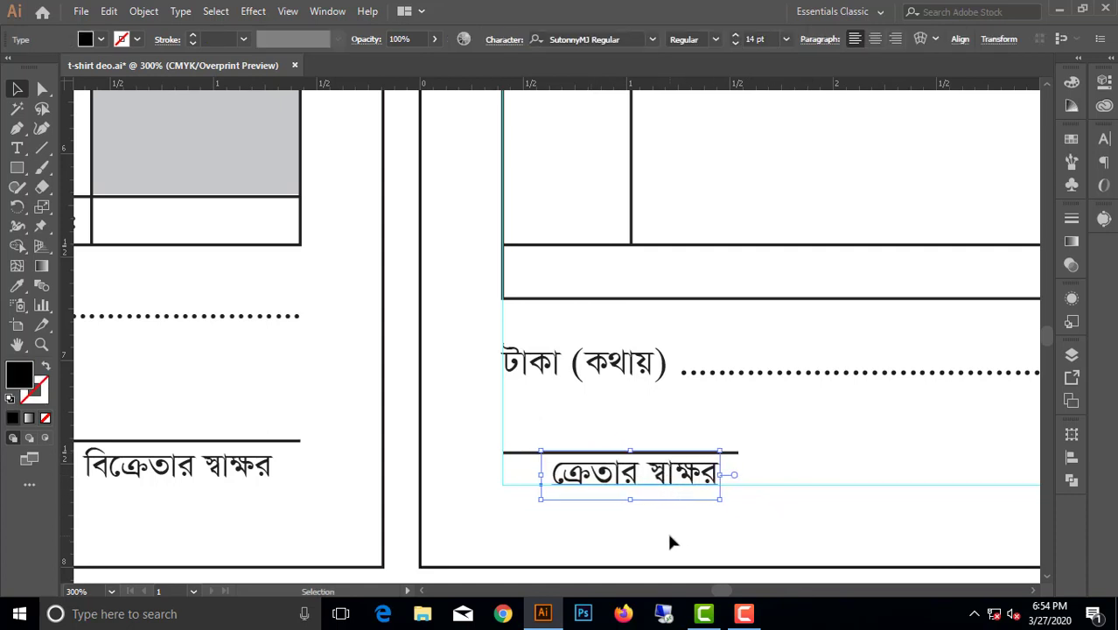
{"action": "key", "text": "Down"}
{"action": "key", "text": "Down"}
{"action": "key", "text": "Down"}
{"action": "key", "text": "Down"}
{"action": "key", "text": "Right"}
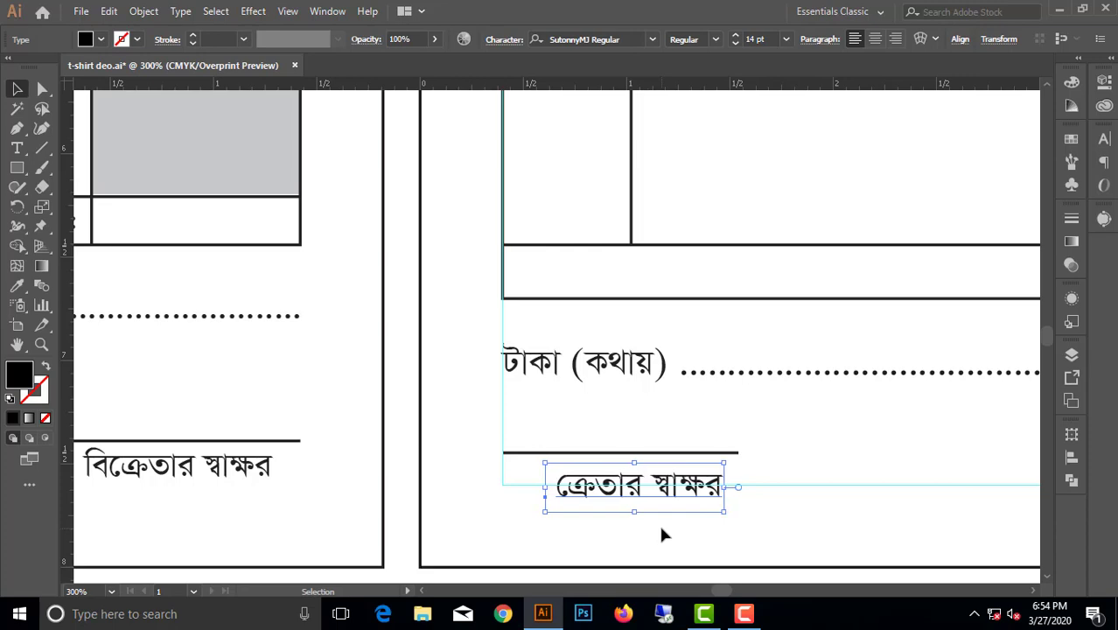
{"action": "key", "text": "Up"}
{"action": "key", "text": "Up"}
{"action": "key", "text": "Up"}
{"action": "key", "text": "Left"}
{"action": "key", "text": "Left"}
{"action": "key", "text": "Left"}
{"action": "key", "text": "Up"}
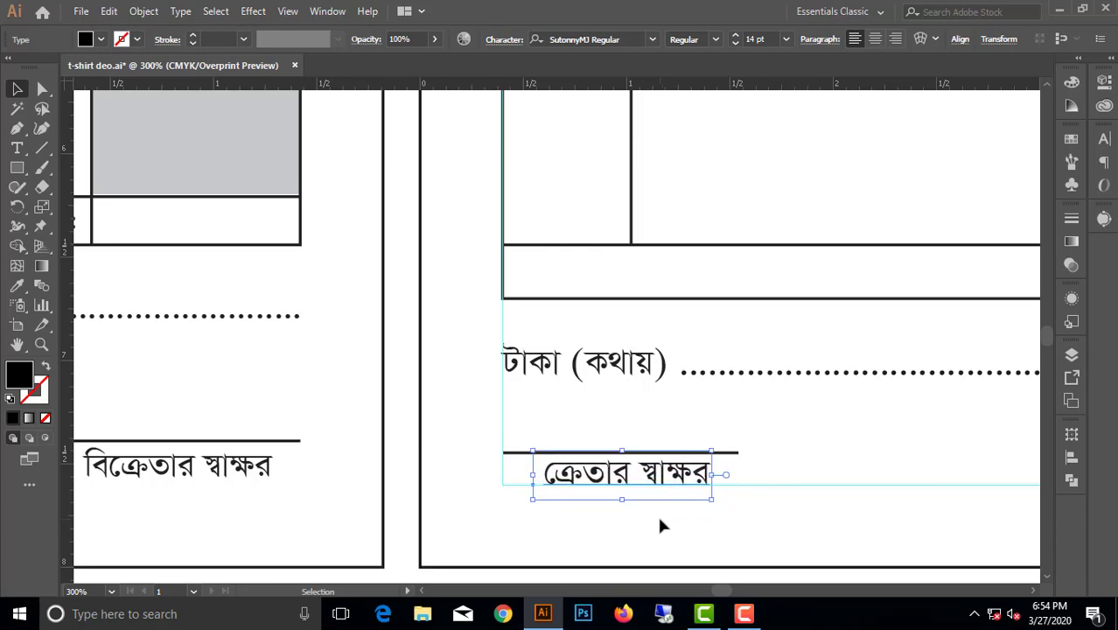
{"action": "left_click", "coordinate": [657, 524]}
{"action": "key", "text": "ctrl+alt+0"}
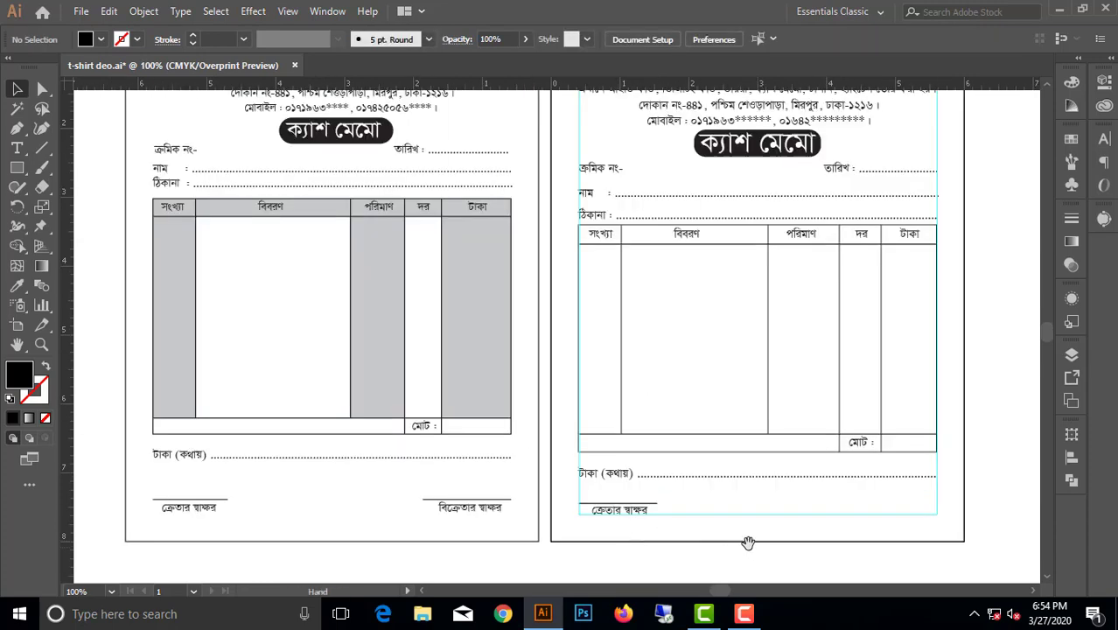
Copy the signature line and label to the memo's right side
{"action": "key", "text": "ctrl+1"}
{"action": "mouse_move", "coordinate": [447, 432]}
{"action": "left_mouse_down"}
{"action": "mouse_move", "coordinate": [375, 399]}
{"action": "mouse_move", "coordinate": [676, 432]}
{"action": "left_mouse_up"}
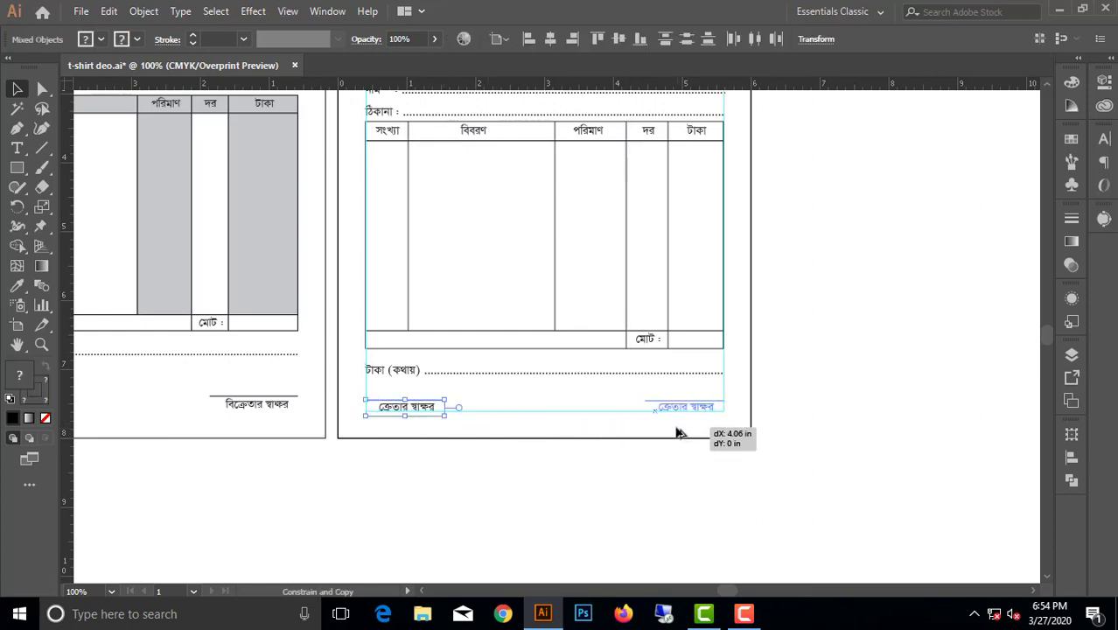
{"action": "left_click", "coordinate": [669, 424]}
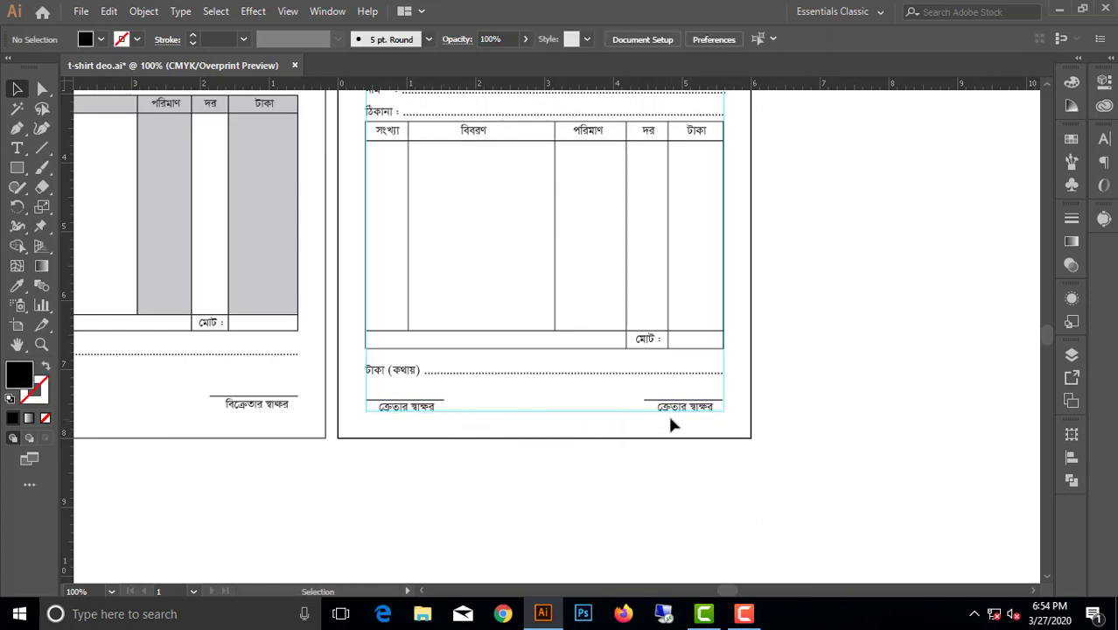
Retype the copied label as 'বিক্রেতার স্বাক্ষর' and nudge it left
{"action": "scroll", "coordinate": [670, 420], "scroll_direction": "up", "scroll_amount": 3}
{"action": "left_click", "coordinate": [658, 392]}
{"action": "key", "text": "t"}
{"action": "left_click", "coordinate": [641, 382]}
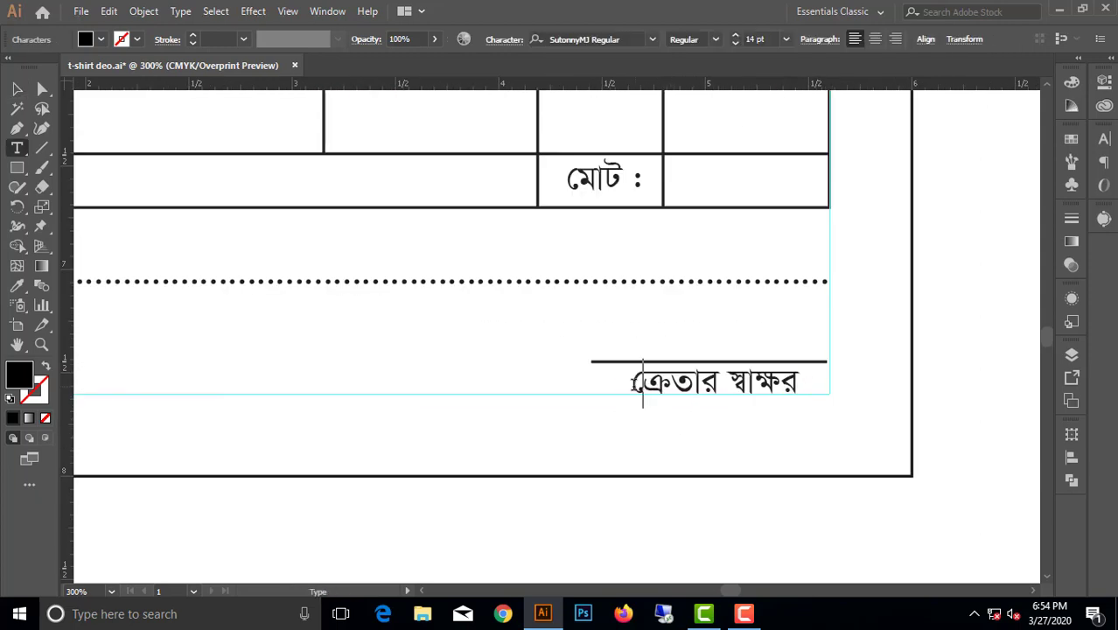
{"action": "left_click_drag", "start_coordinate": [631, 383], "coordinate": [672, 385]}
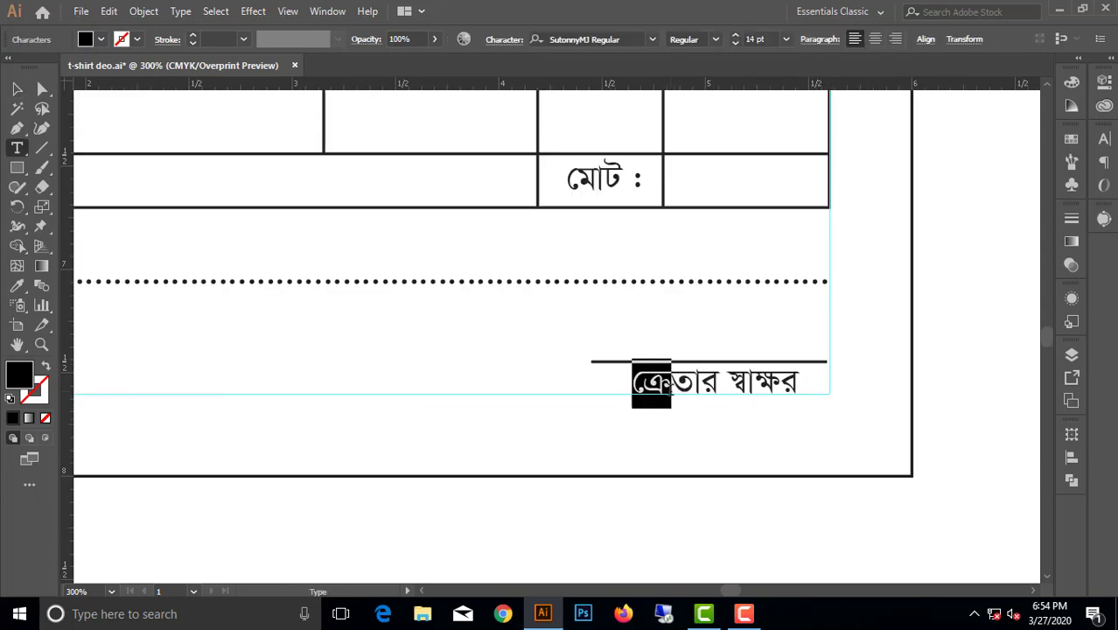
{"action": "key", "text": "BackSpace"}
{"action": "type", "text": "বি"}
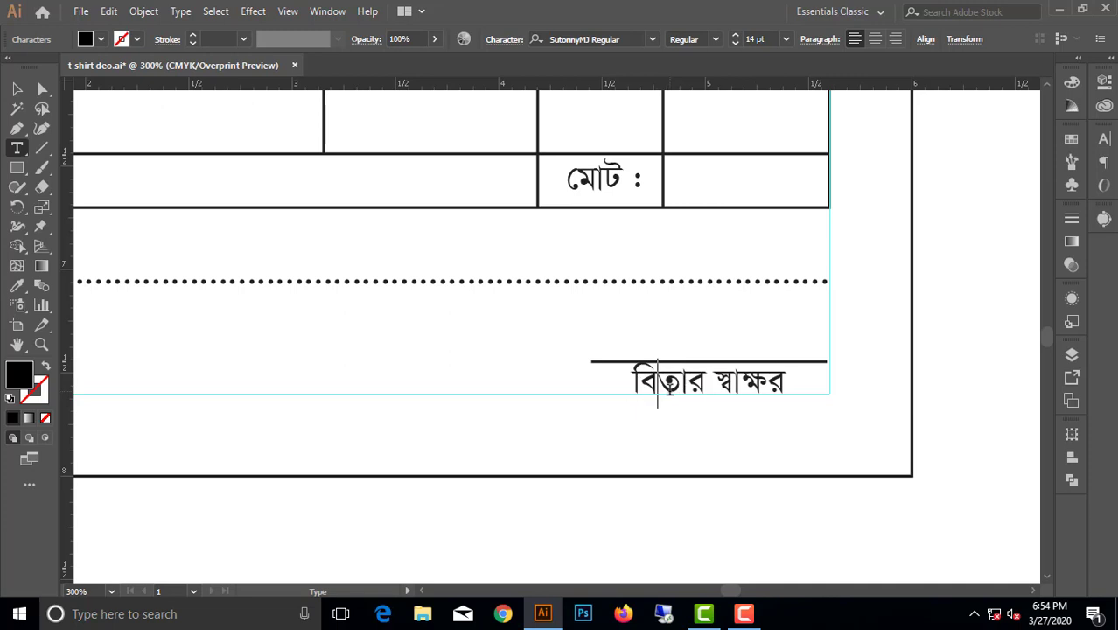
{"action": "type", "text": "ক্রে"}
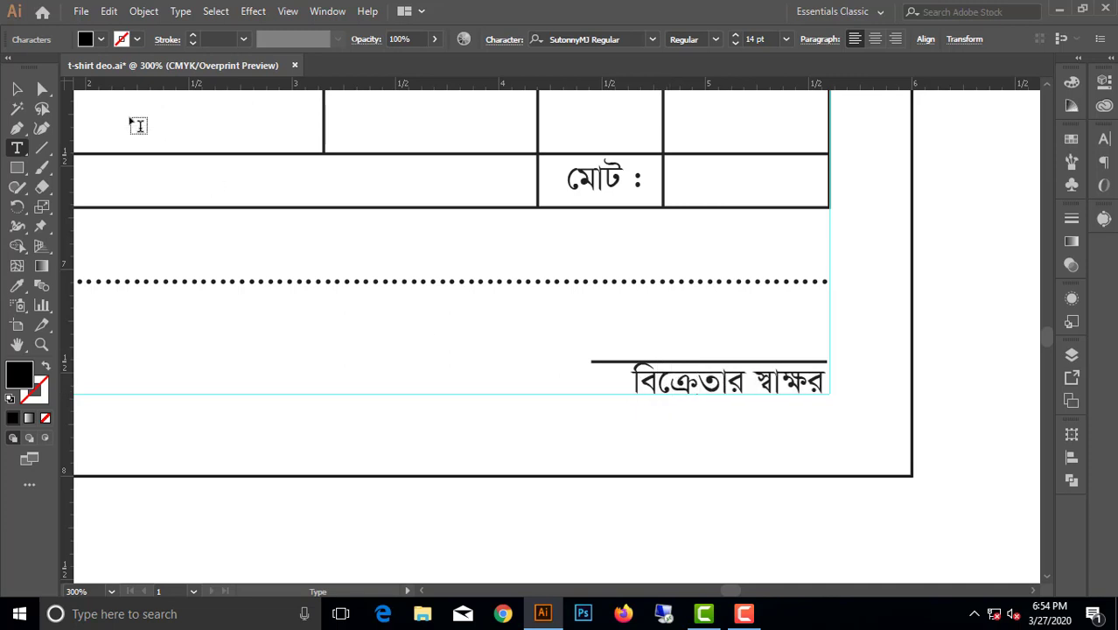
{"action": "key", "text": "Escape"}
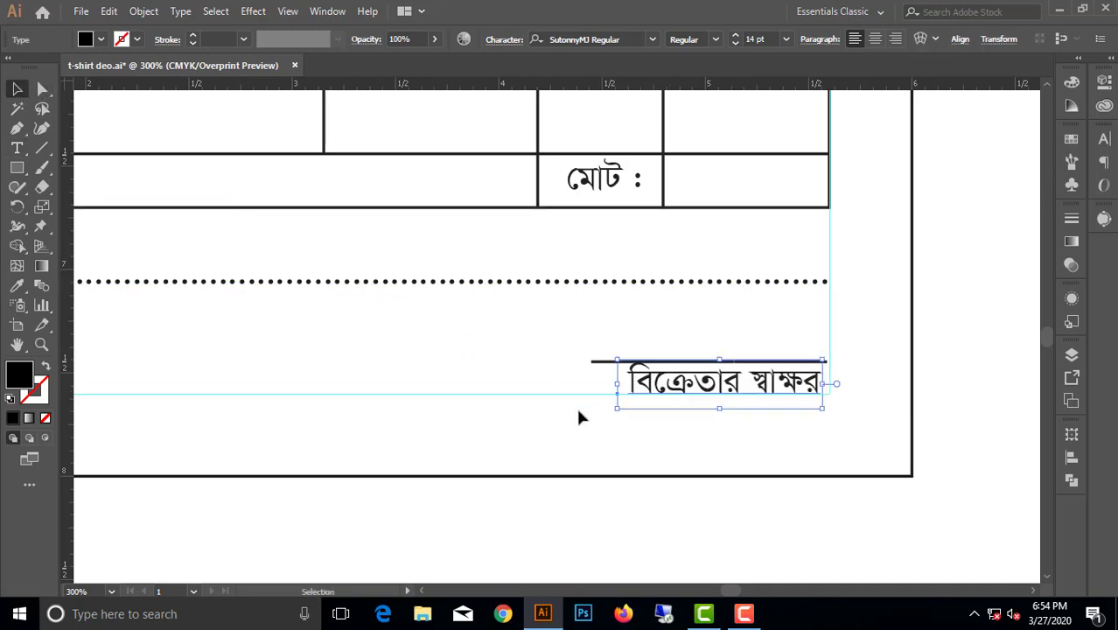
{"action": "key", "text": "Left"}
{"action": "key", "text": "Left"}
{"action": "key", "text": "Left"}
{"action": "left_click", "coordinate": [630, 438]}
Raise the line slightly and drag its left anchor outward to fit the longer label
{"action": "left_click", "coordinate": [599, 368]}
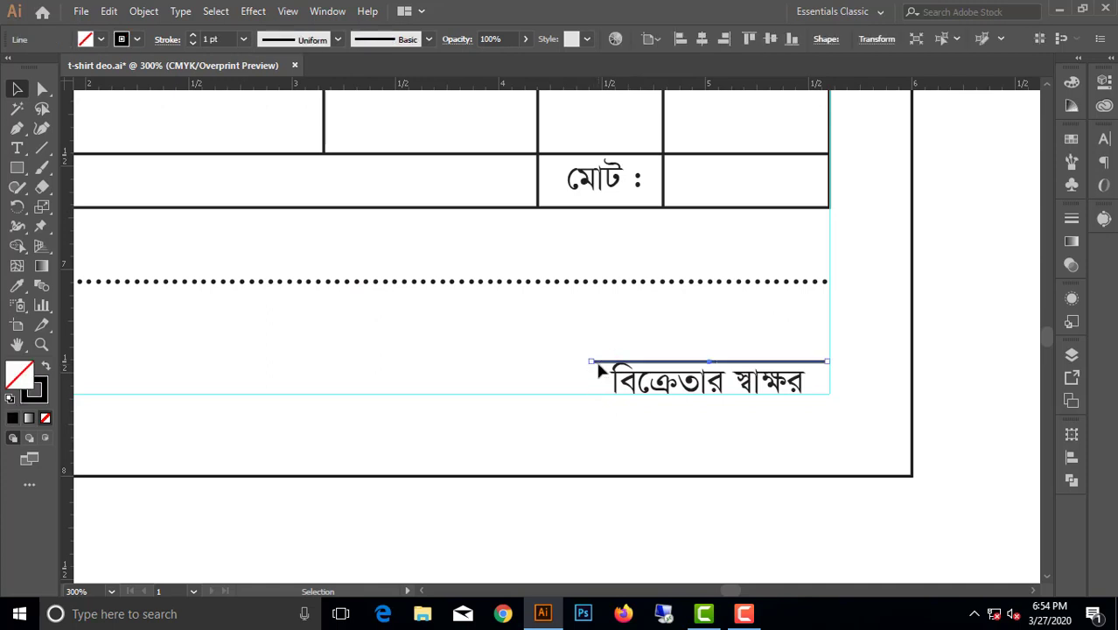
{"action": "key", "text": "Up"}
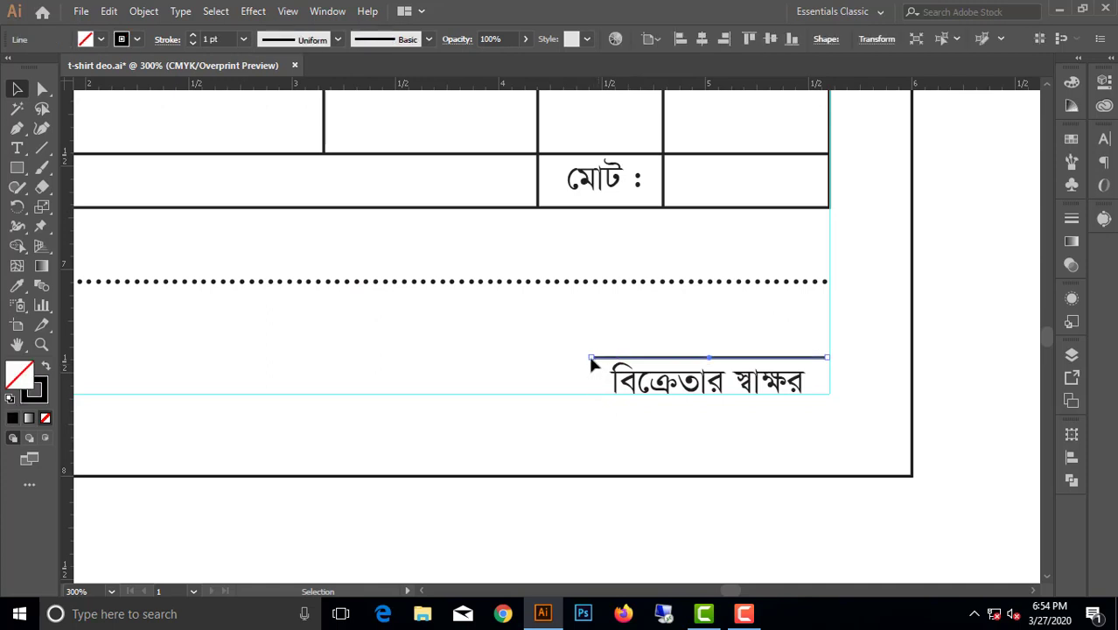
{"action": "left_click", "coordinate": [42, 89]}
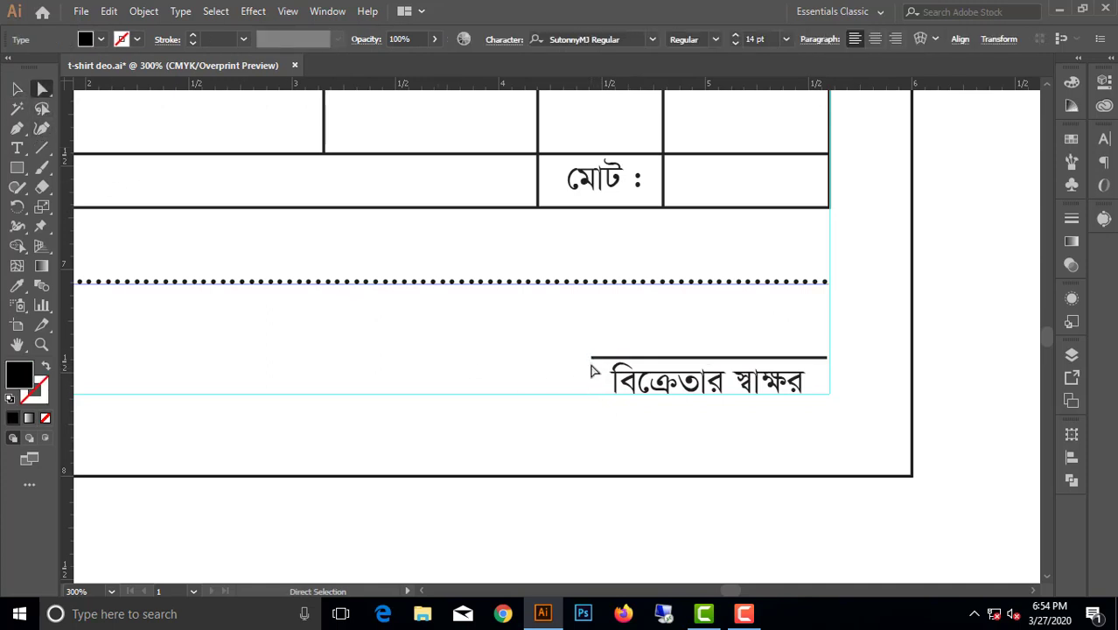
{"action": "left_click_drag", "start_coordinate": [591, 358], "coordinate": [567, 358]}
{"action": "left_click", "coordinate": [519, 380]}
{"action": "left_click", "coordinate": [17, 88]}
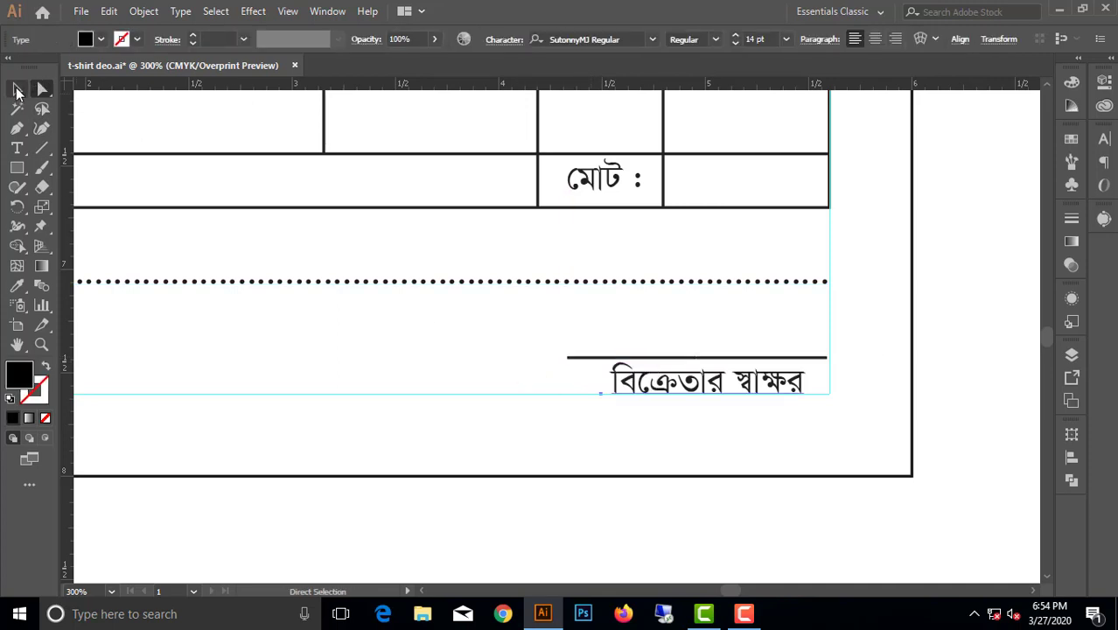
{"action": "key", "text": "Left"}
{"action": "key", "text": "Left"}
Nudge the টাকা (কথায়) line slightly upward
{"action": "left_click", "coordinate": [245, 358]}
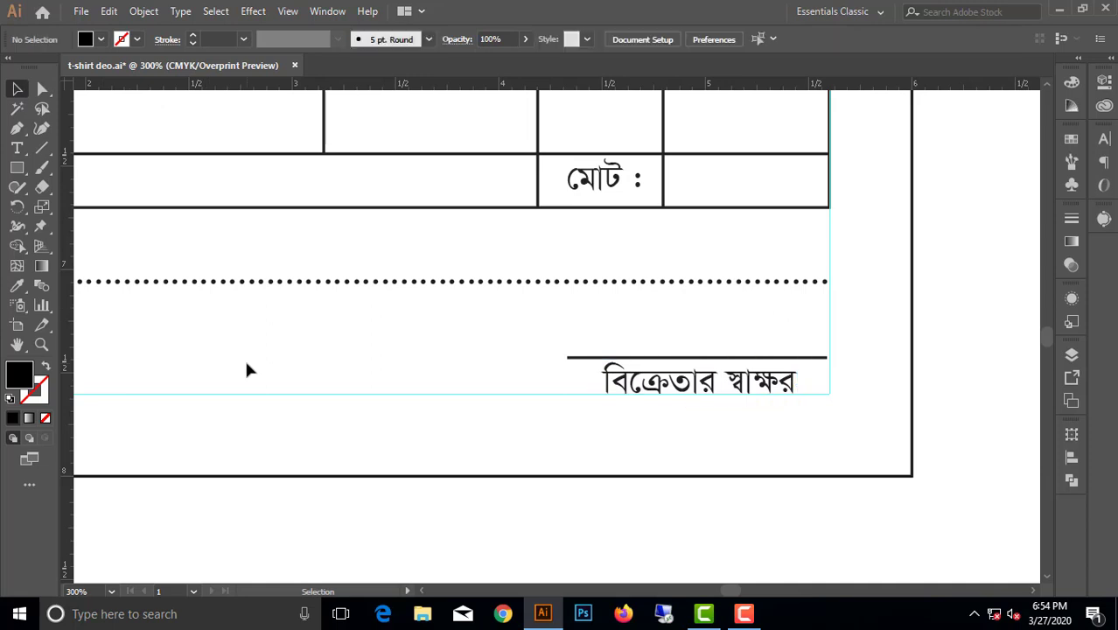
{"action": "scroll", "coordinate": [248, 363], "scroll_direction": "down", "scroll_amount": 2}
{"action": "scroll", "coordinate": [254, 368], "scroll_direction": "down", "scroll_amount": 2}
{"action": "scroll", "coordinate": [179, 366], "scroll_direction": "up", "scroll_amount": 2}
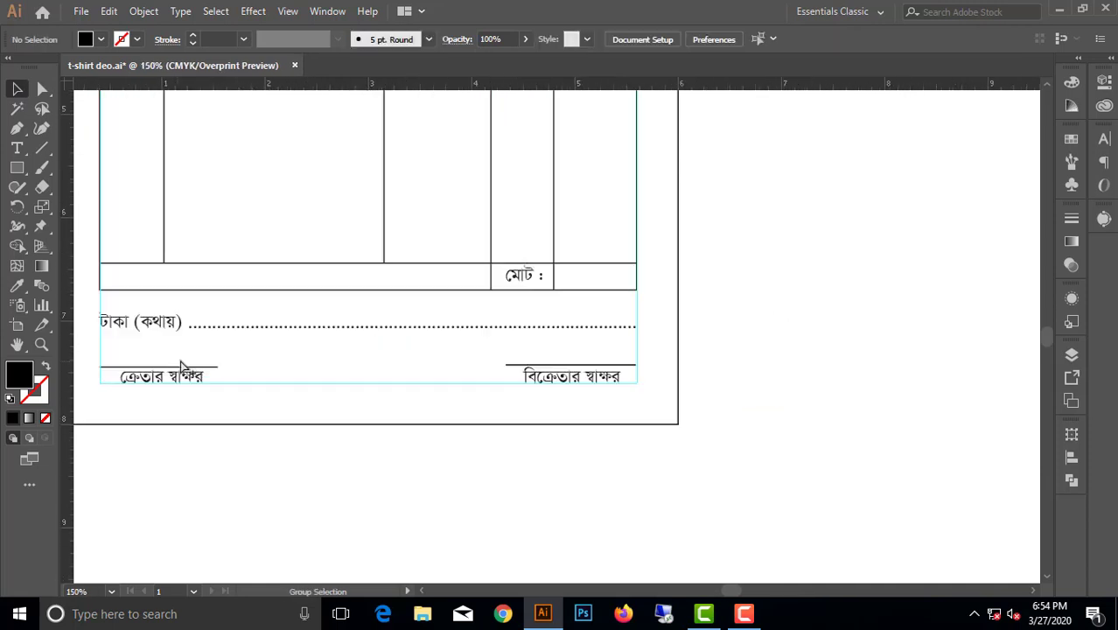
{"action": "scroll", "coordinate": [238, 372], "scroll_direction": "down", "scroll_amount": 1}
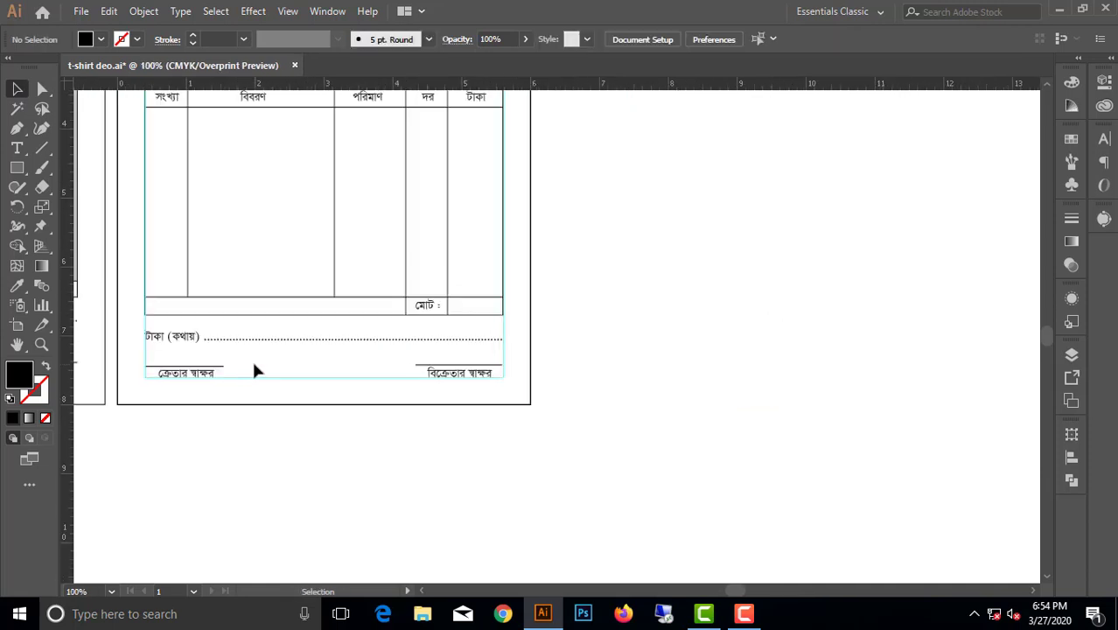
{"action": "scroll", "coordinate": [254, 365], "scroll_direction": "up", "scroll_amount": 1}
{"action": "left_click", "coordinate": [227, 376]}
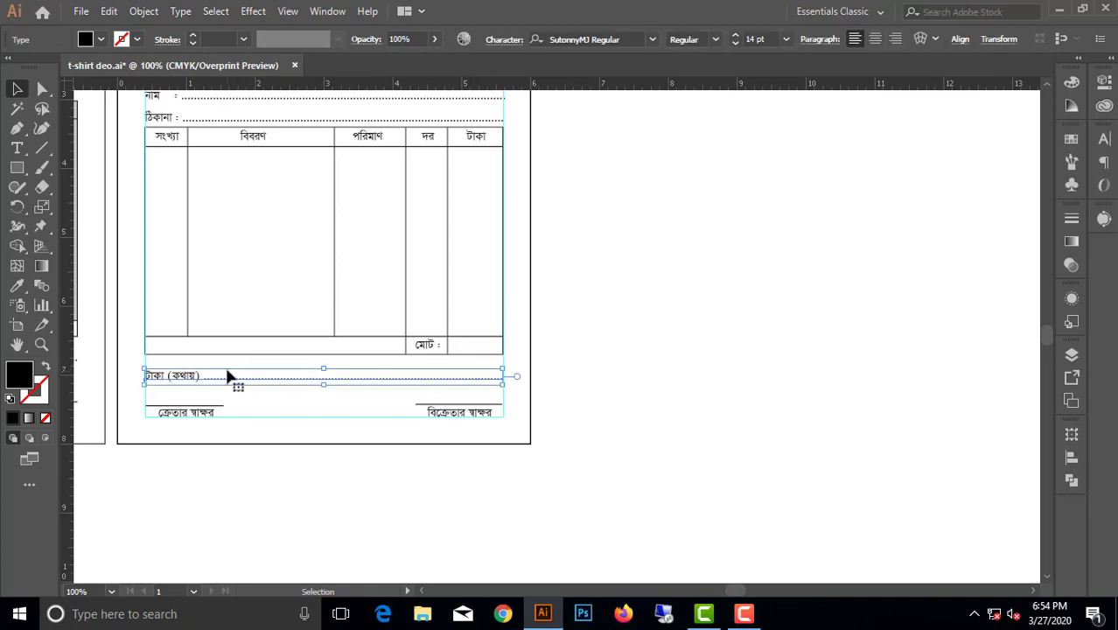
{"action": "left_click_drag", "start_coordinate": [225, 373], "coordinate": [225, 369]}
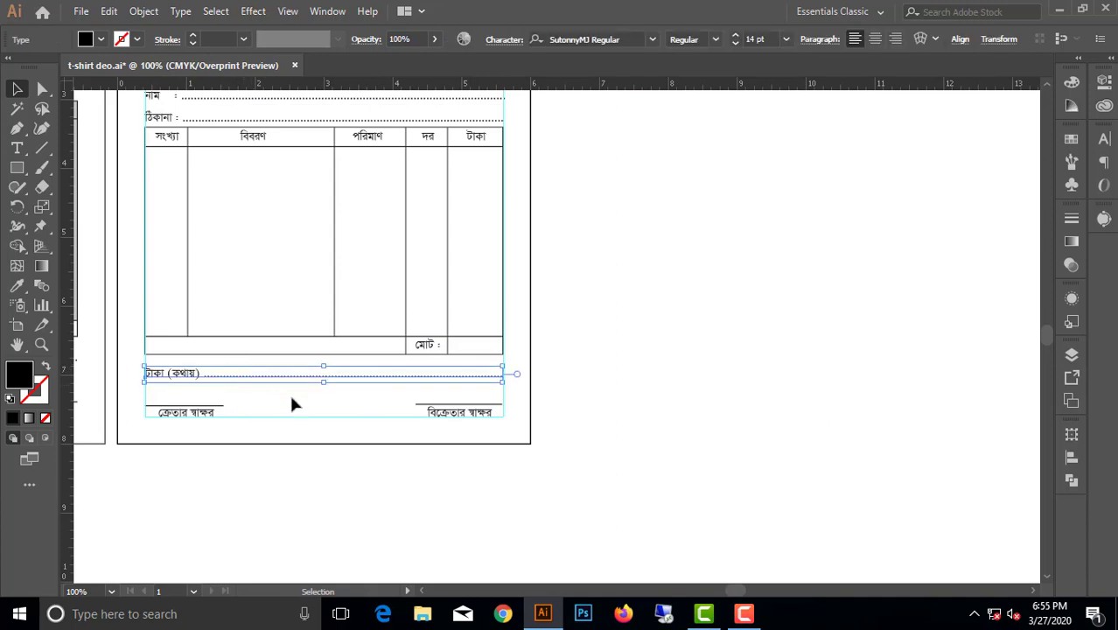
{"action": "left_click", "coordinate": [626, 389]}
Marquee-select the name and address lines, table and amount line, and nudge them up
{"action": "scroll", "coordinate": [440, 400], "scroll_direction": "up", "scroll_amount": 1}
{"action": "scroll", "coordinate": [345, 308], "scroll_direction": "up", "scroll_amount": 1}
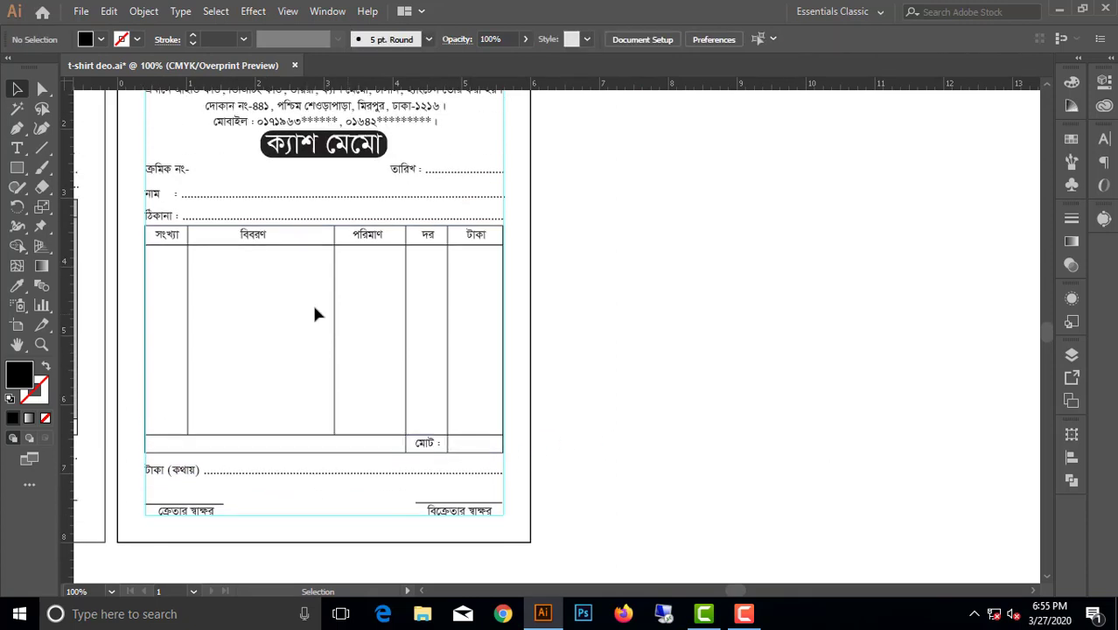
{"action": "left_click", "coordinate": [175, 204]}
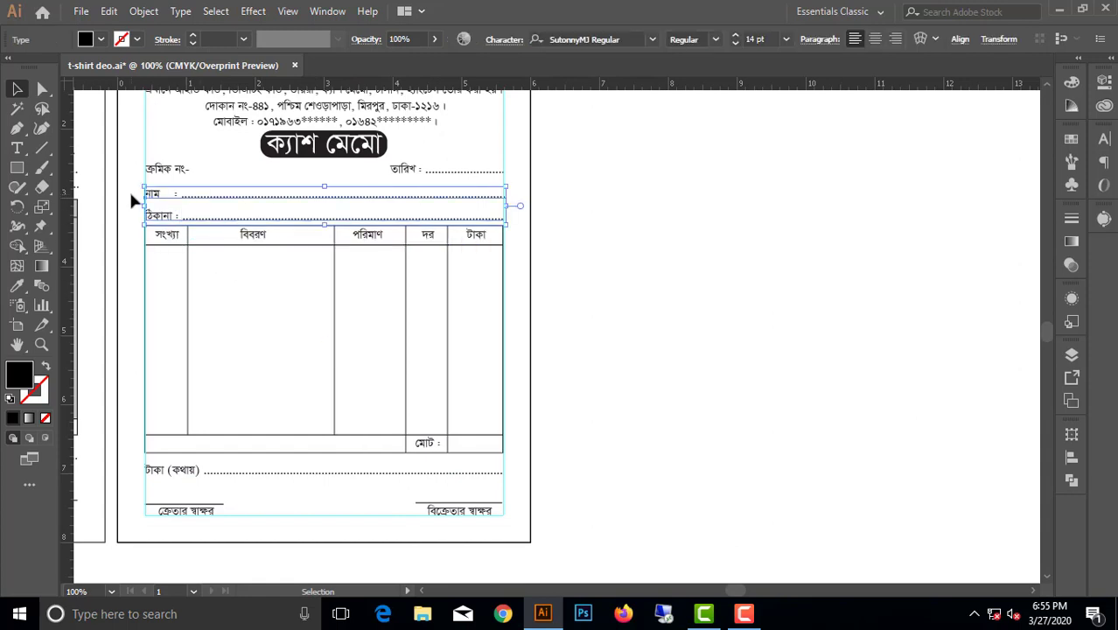
{"action": "mouse_move", "coordinate": [129, 189]}
{"action": "left_mouse_down"}
{"action": "mouse_move", "coordinate": [467, 449]}
{"action": "mouse_move", "coordinate": [535, 476]}
{"action": "left_mouse_up"}
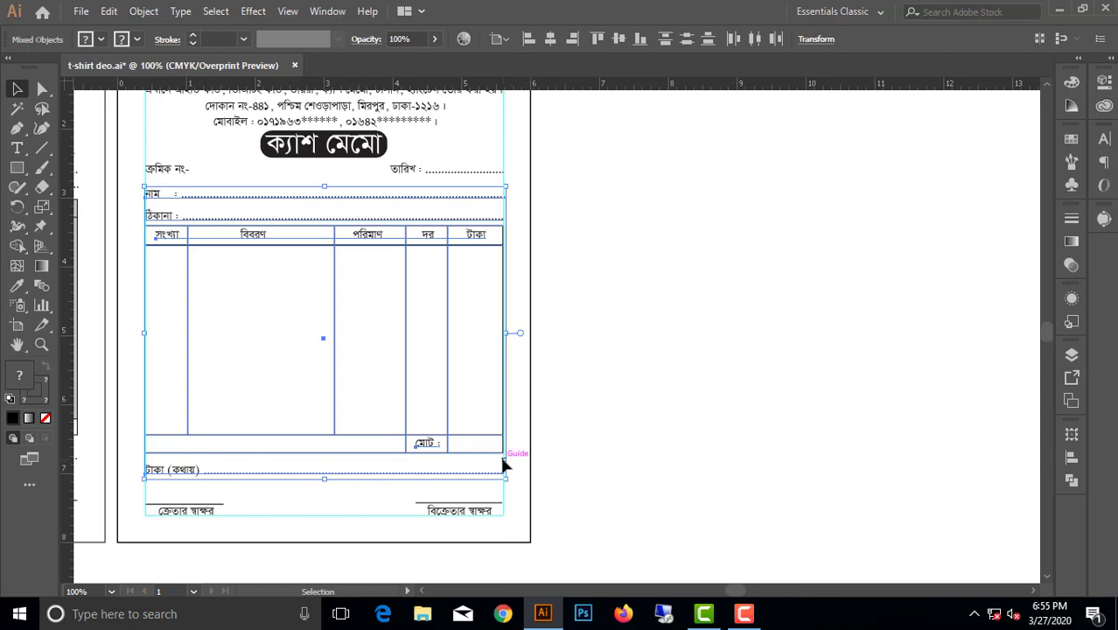
{"action": "key", "text": "Up"}
{"action": "key", "text": "Up"}
{"action": "key", "text": "Up"}
{"action": "key", "text": "Up"}
{"action": "key", "text": "Up"}
{"action": "key", "text": "Up"}
{"action": "key", "text": "Up"}
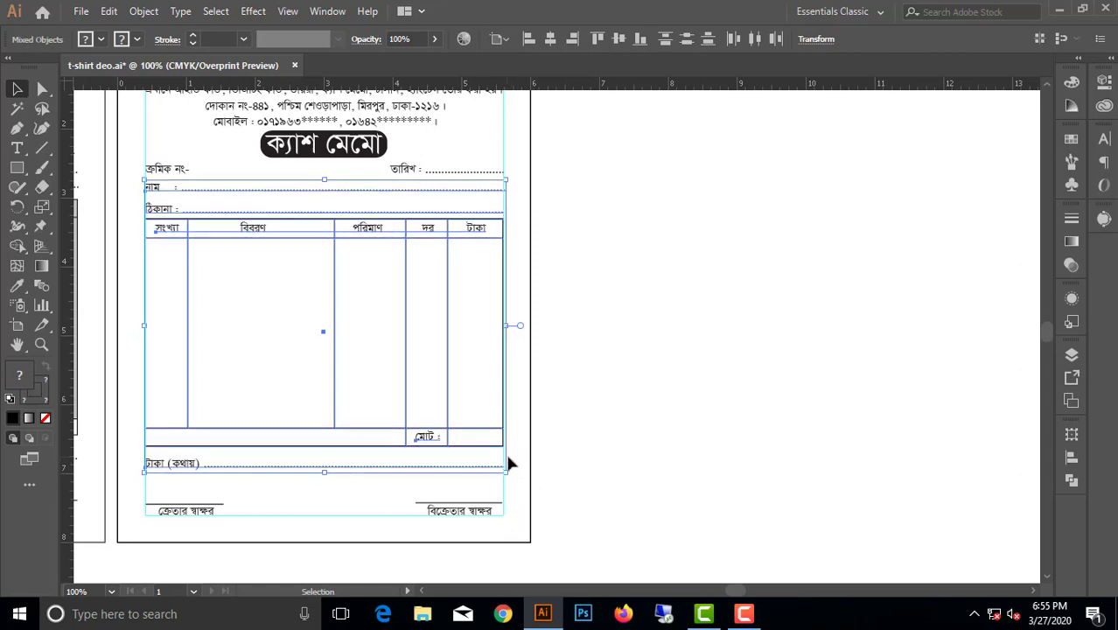
{"action": "key", "text": "Up"}
{"action": "left_click", "coordinate": [592, 472]}
Pan to show the reference memo beside the rebuilt copy
{"action": "scroll", "coordinate": [550, 461], "scroll_direction": "up", "scroll_amount": 3}
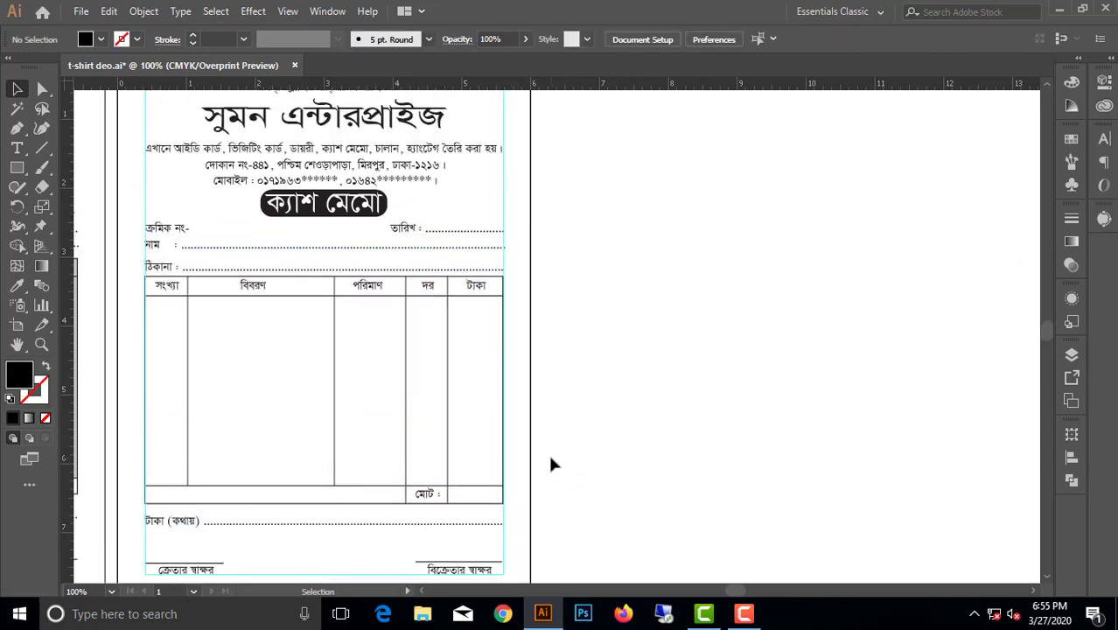
{"action": "scroll", "coordinate": [546, 461], "scroll_direction": "up", "scroll_amount": 2}
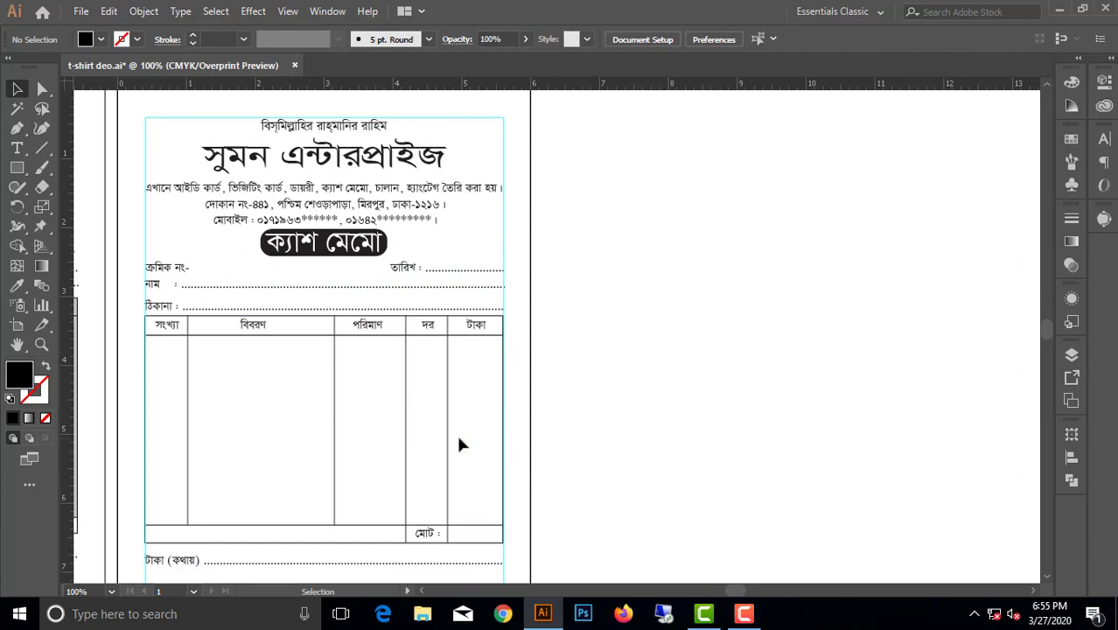
{"action": "mouse_move", "coordinate": [260, 404]}
{"action": "left_mouse_down"}
{"action": "mouse_move", "coordinate": [410, 430]}
{"action": "mouse_move", "coordinate": [379, 376]}
{"action": "mouse_move", "coordinate": [573, 378]}
{"action": "left_mouse_up"}
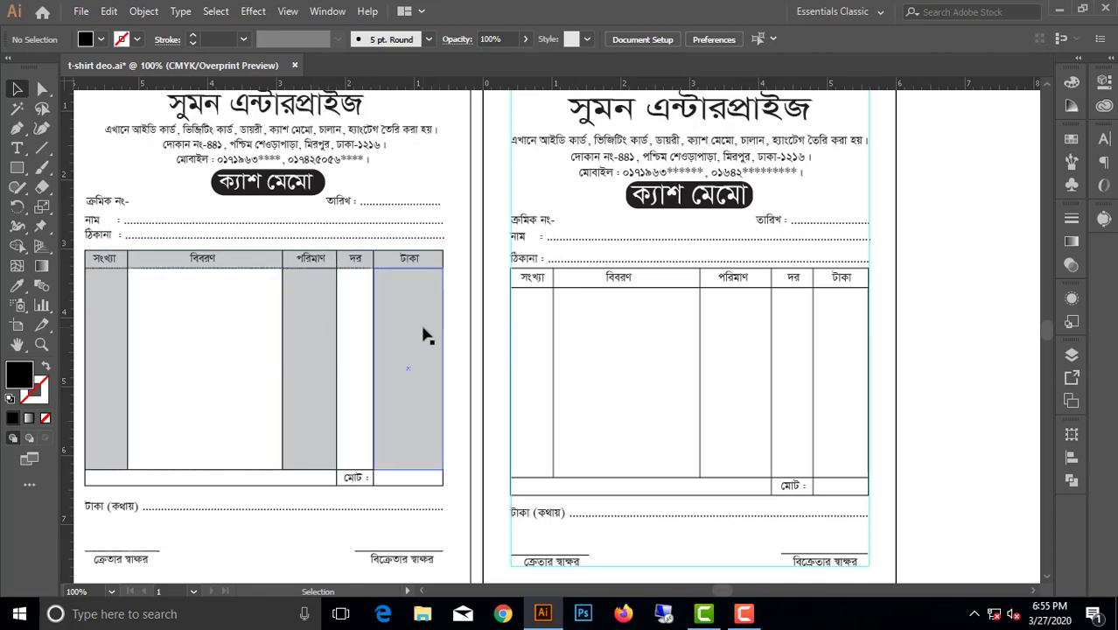
Draw a rectangle covering the table's header row
{"action": "left_click", "coordinate": [22, 173]}
{"action": "left_click_drag", "start_coordinate": [648, 320], "coordinate": [473, 289]}
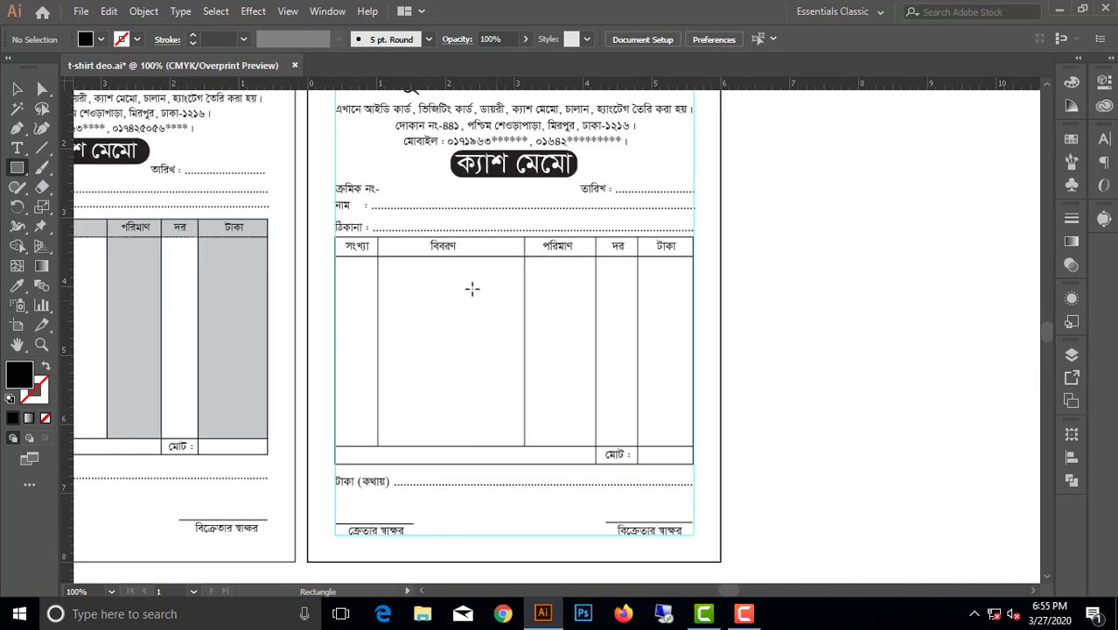
{"action": "scroll", "coordinate": [473, 289], "scroll_direction": "up", "scroll_amount": 2}
{"action": "scroll", "coordinate": [437, 267], "scroll_direction": "up", "scroll_amount": 1}
{"action": "scroll", "coordinate": [289, 267], "scroll_direction": "down", "scroll_amount": 2}
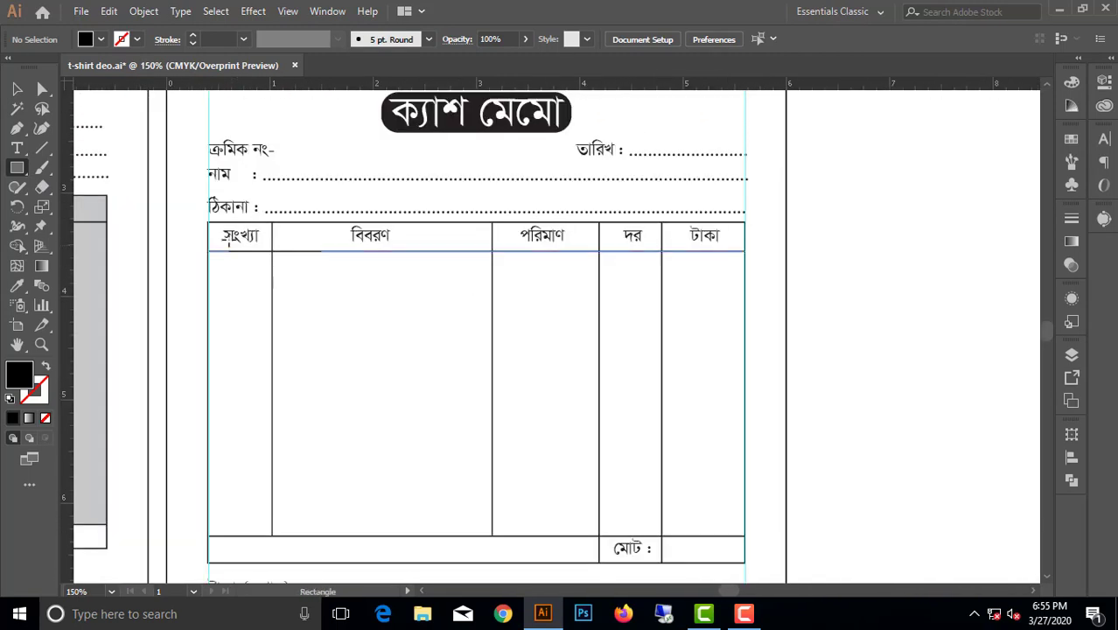
{"action": "left_click_drag", "start_coordinate": [208, 222], "coordinate": [744, 252]}
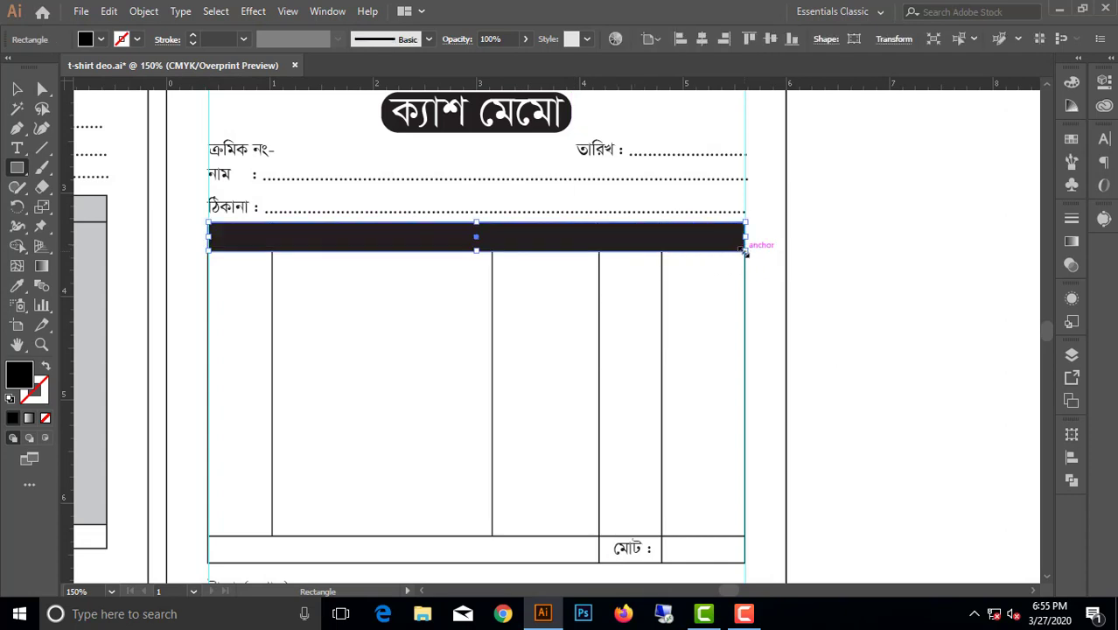
{"action": "key", "text": "v"}
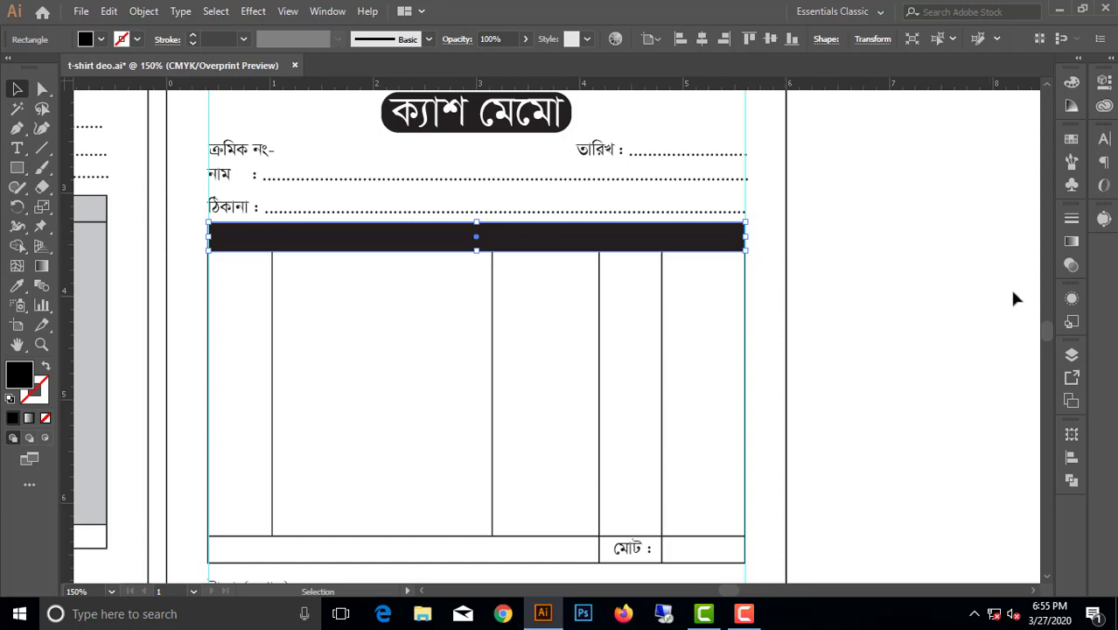
Set the header-row rectangle's opacity to 25% in the Transparency panel
{"action": "left_click", "coordinate": [1068, 241]}
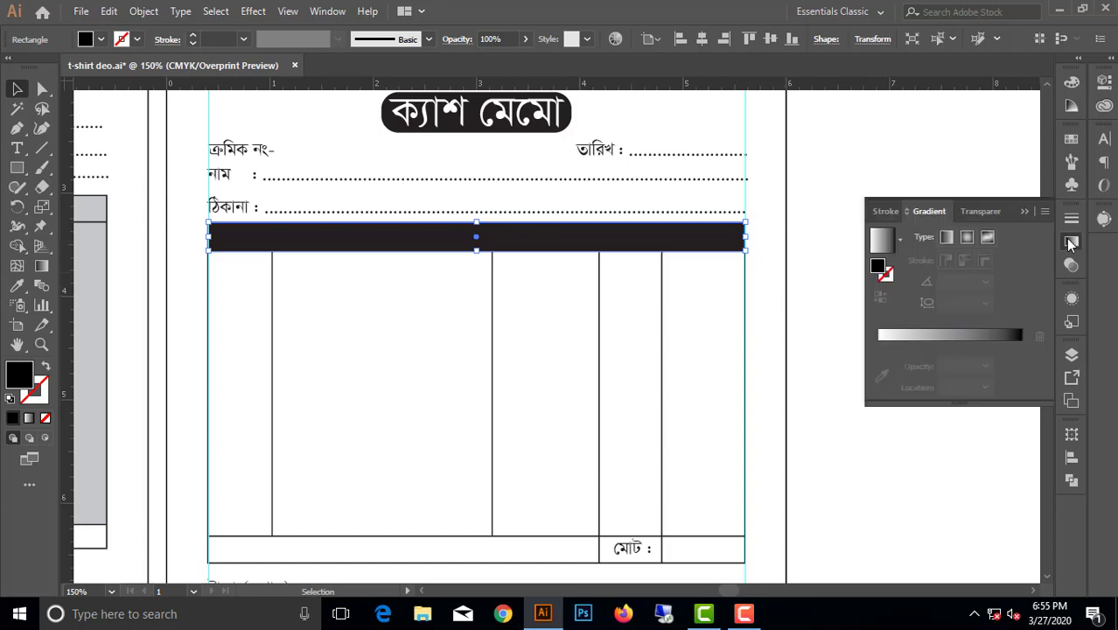
{"action": "left_click", "coordinate": [987, 212]}
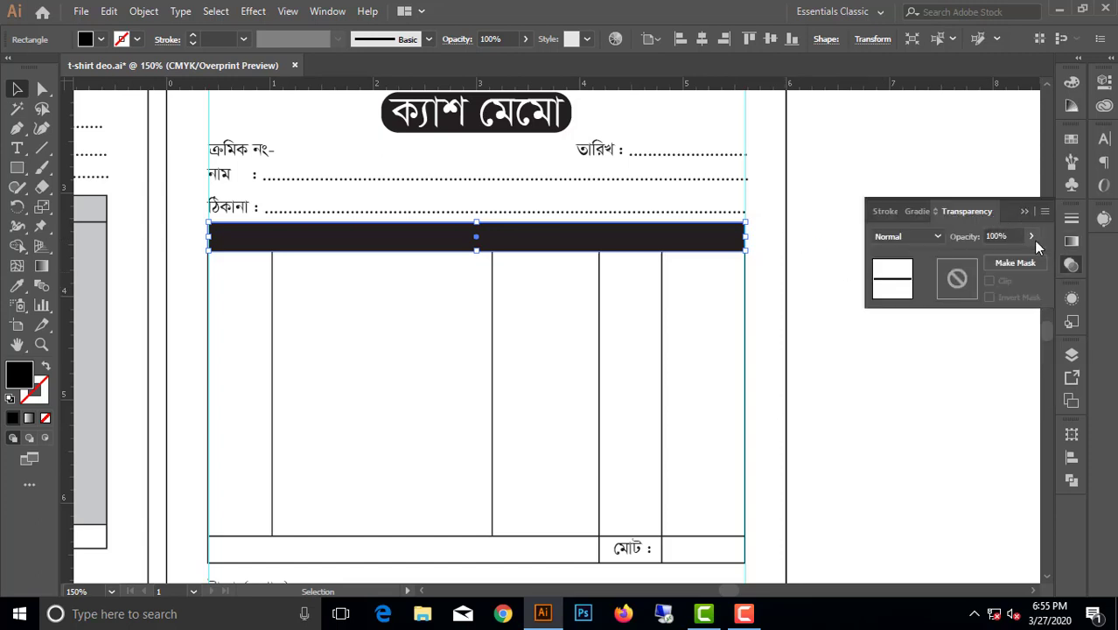
{"action": "left_click", "coordinate": [998, 236]}
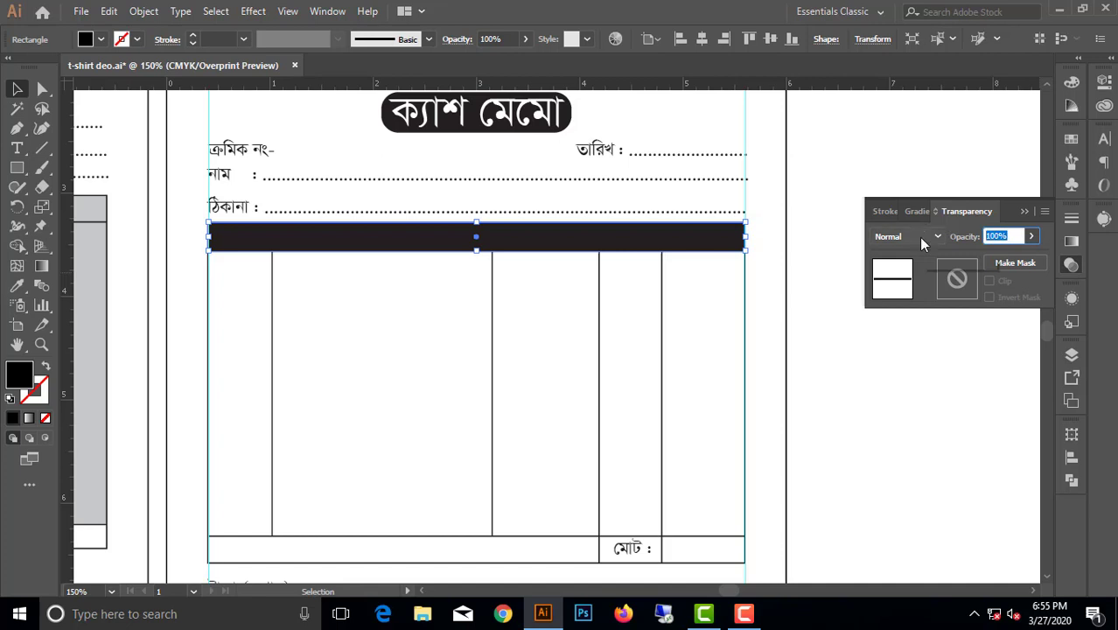
{"action": "type", "text": "20"}
{"action": "key", "text": "Return"}
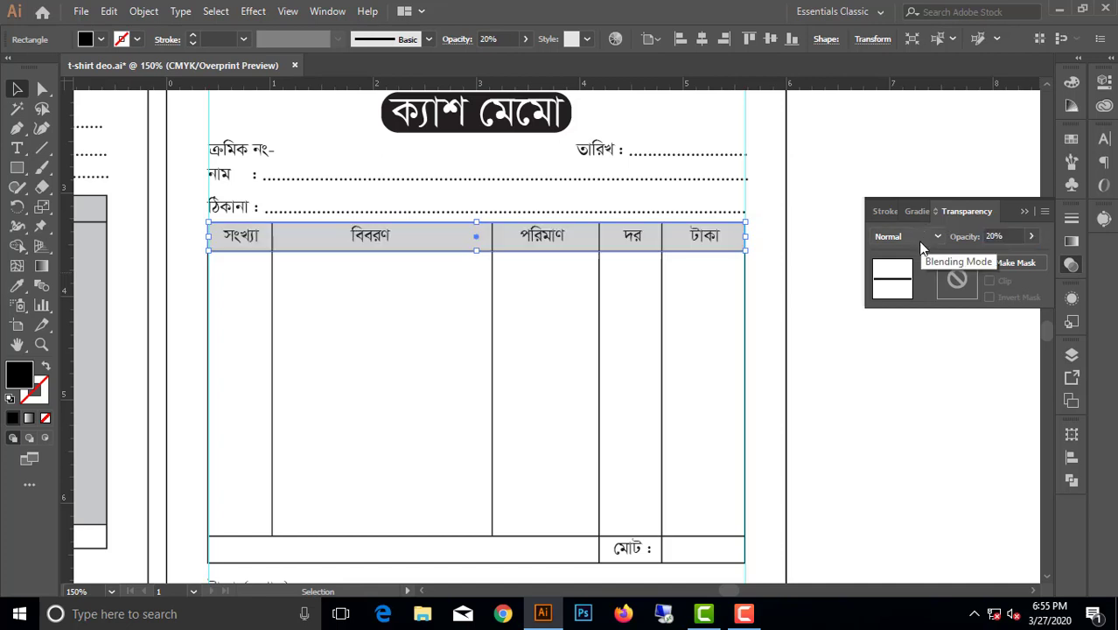
{"action": "left_click", "coordinate": [1000, 236]}
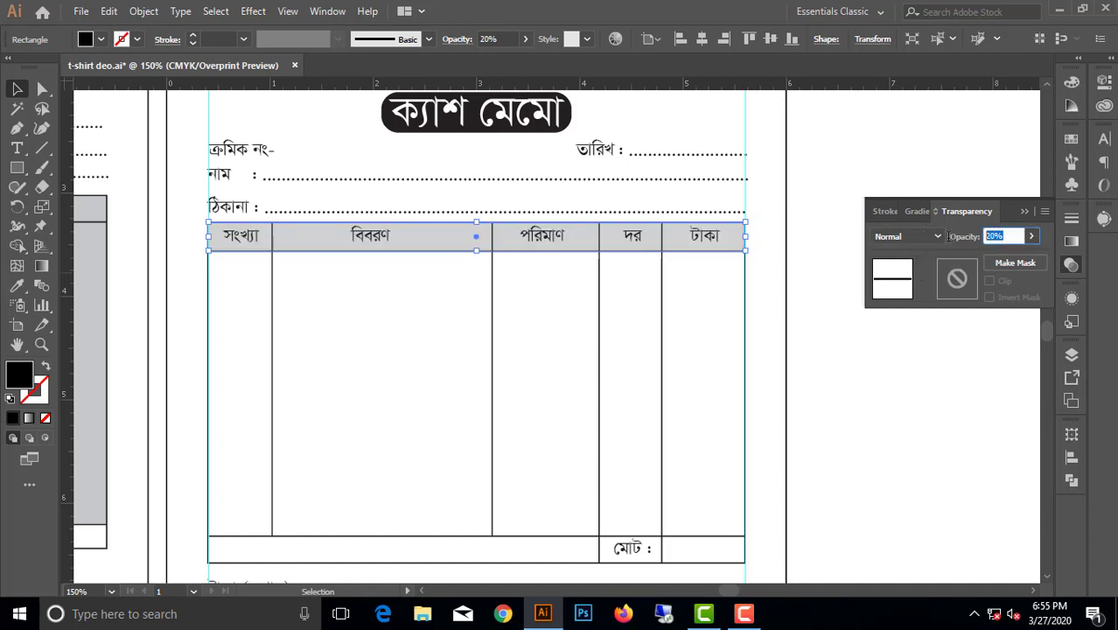
{"action": "type", "text": "25"}
{"action": "key", "text": "Return"}
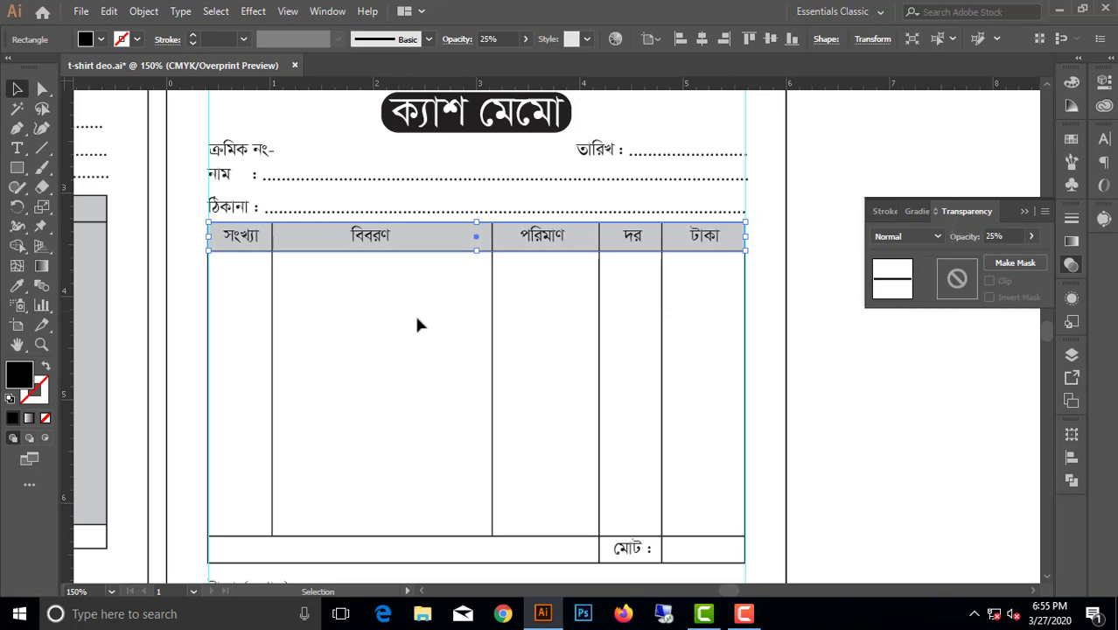
{"action": "left_click", "coordinate": [401, 316]}
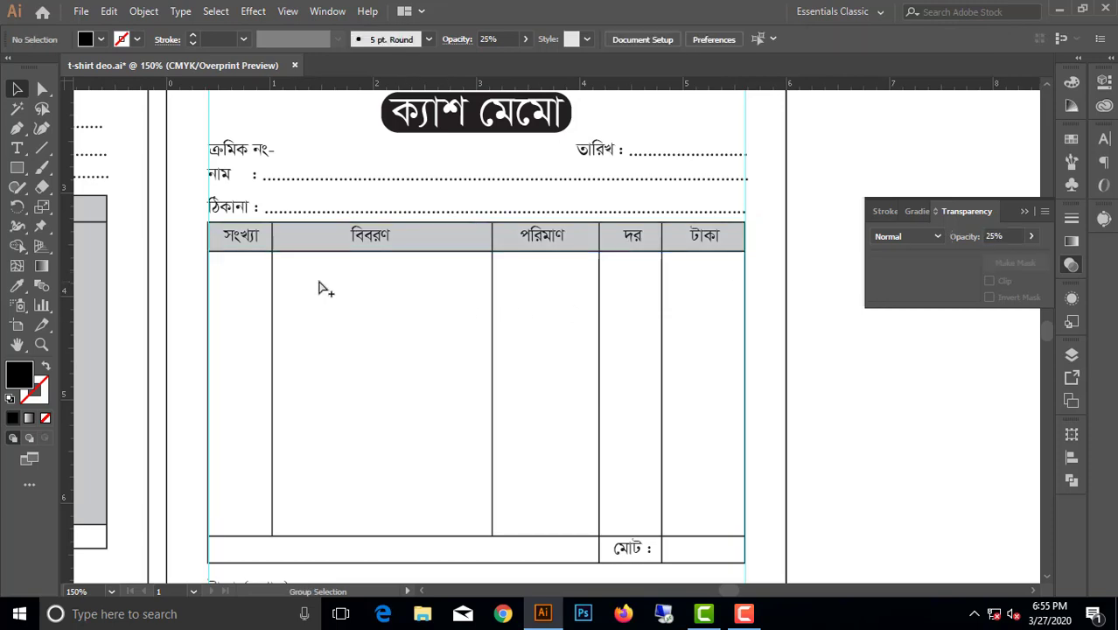
Copy the grey header shading, rotate it 90° and trim it to fill the টাকা column body
{"action": "scroll", "coordinate": [394, 249], "scroll_direction": "up", "scroll_amount": 2}
{"action": "scroll", "coordinate": [406, 289], "scroll_direction": "down", "scroll_amount": 4}
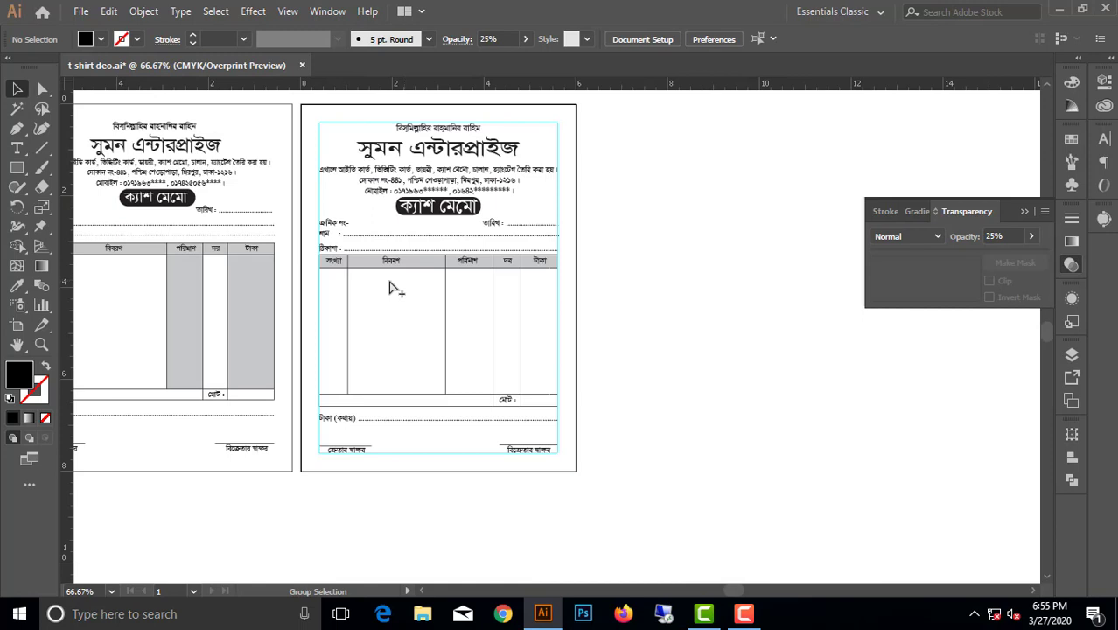
{"action": "scroll", "coordinate": [394, 289], "scroll_direction": "up", "scroll_amount": 1}
{"action": "left_click", "coordinate": [359, 256]}
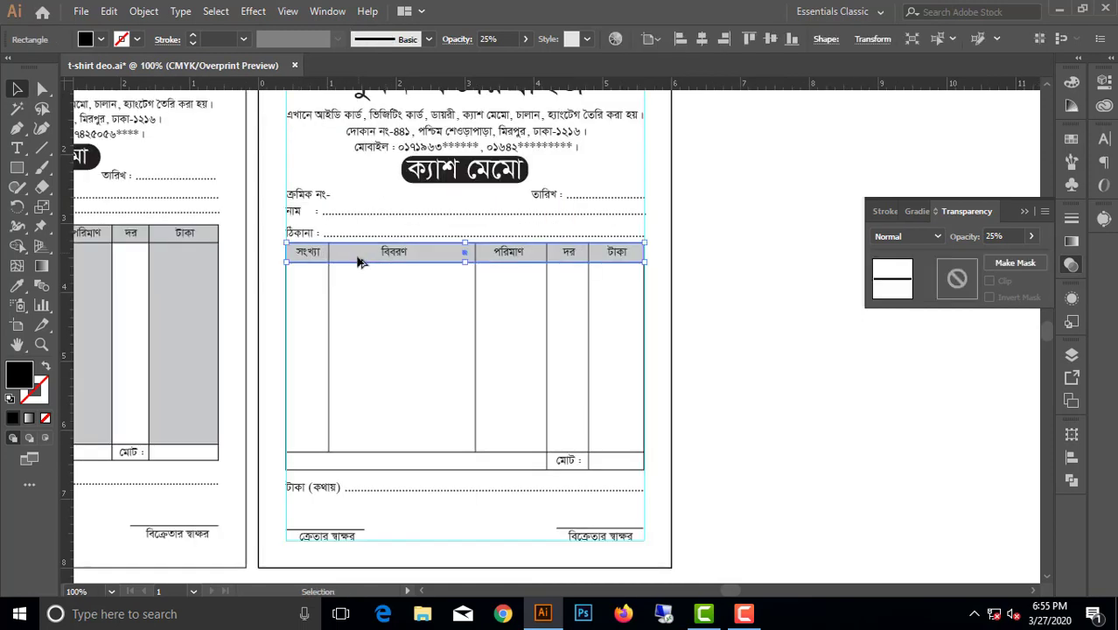
{"action": "left_click_drag", "start_coordinate": [359, 261], "coordinate": [398, 328]}
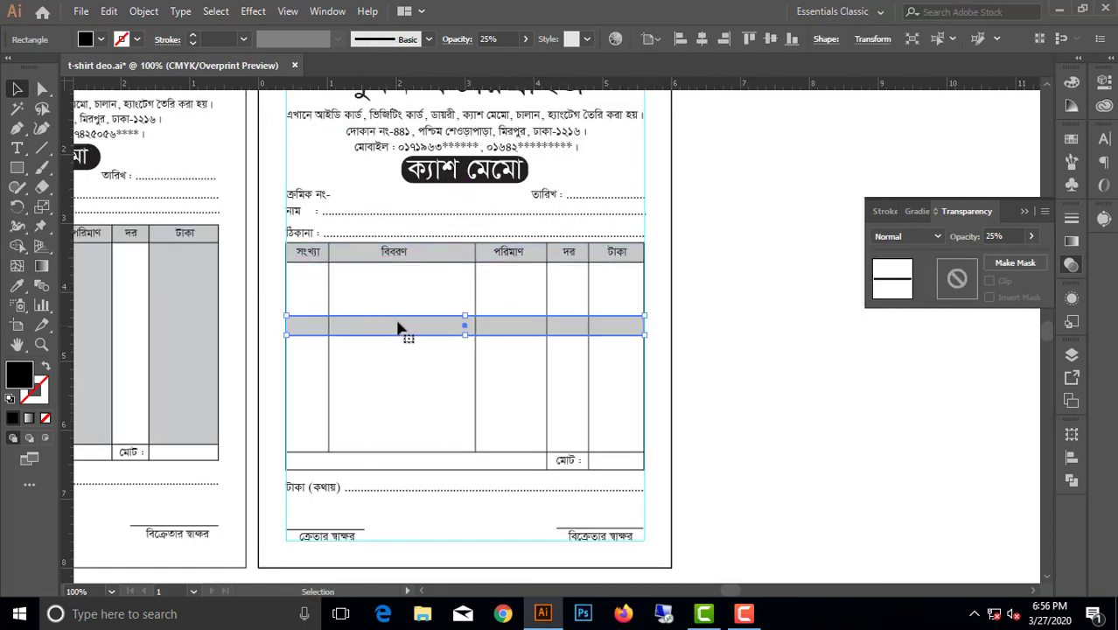
{"action": "mouse_move", "coordinate": [464, 313]}
{"action": "left_mouse_down"}
{"action": "mouse_move", "coordinate": [501, 326]}
{"action": "mouse_move", "coordinate": [620, 413]}
{"action": "mouse_move", "coordinate": [615, 253]}
{"action": "mouse_move", "coordinate": [644, 274]}
{"action": "left_mouse_up"}
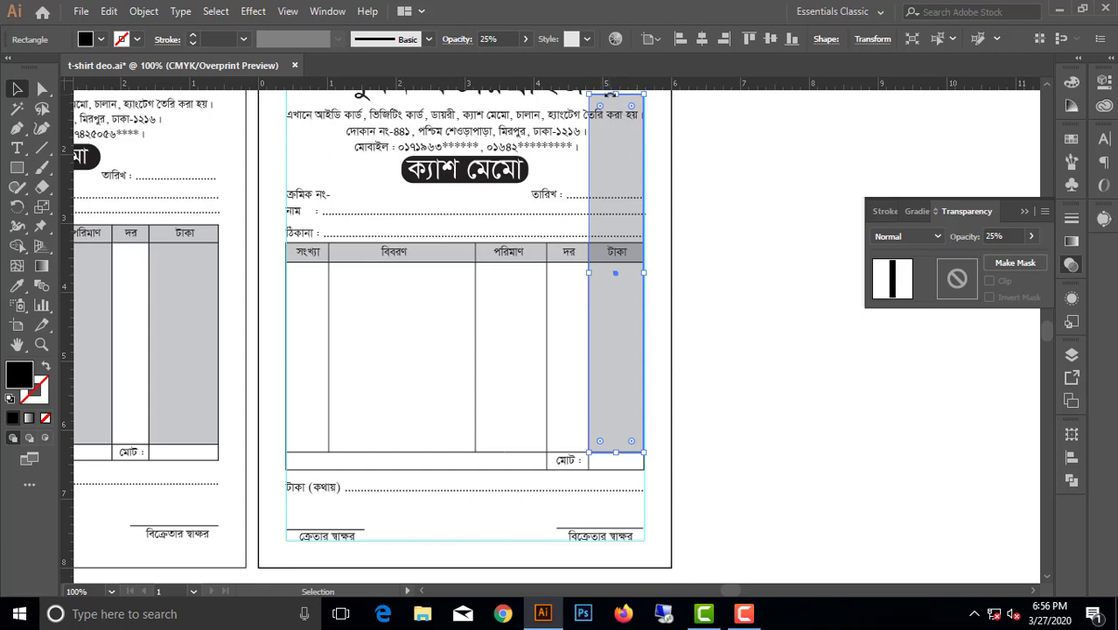
{"action": "left_click_drag", "start_coordinate": [616, 94], "coordinate": [618, 262]}
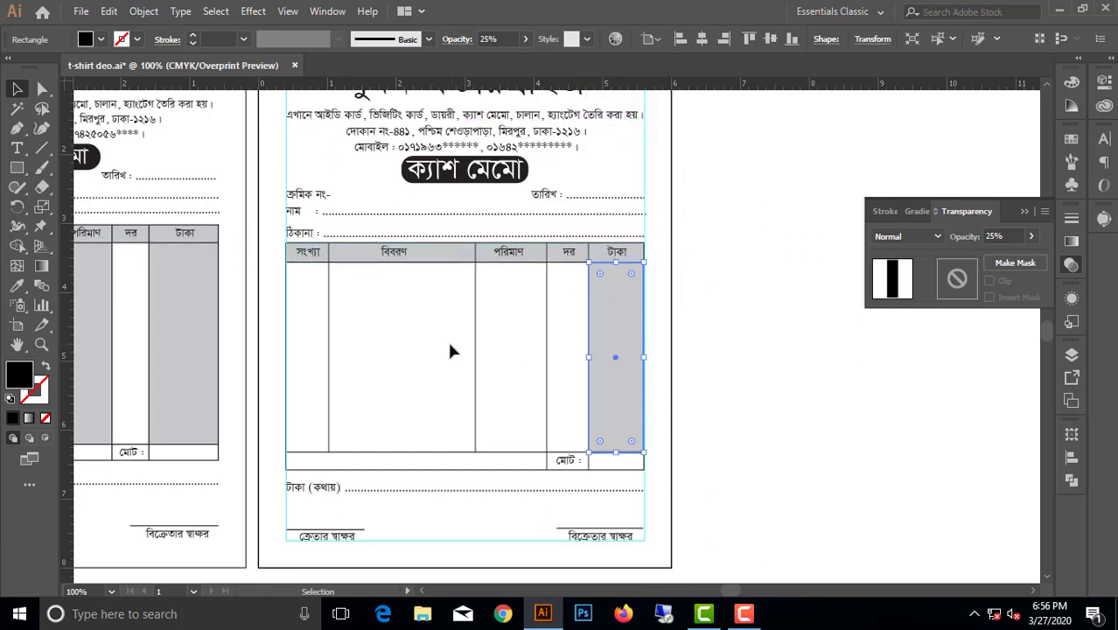
Place a copy of the grey column bar into the পরিমাণ column
{"action": "left_click_drag", "start_coordinate": [404, 333], "coordinate": [533, 319]}
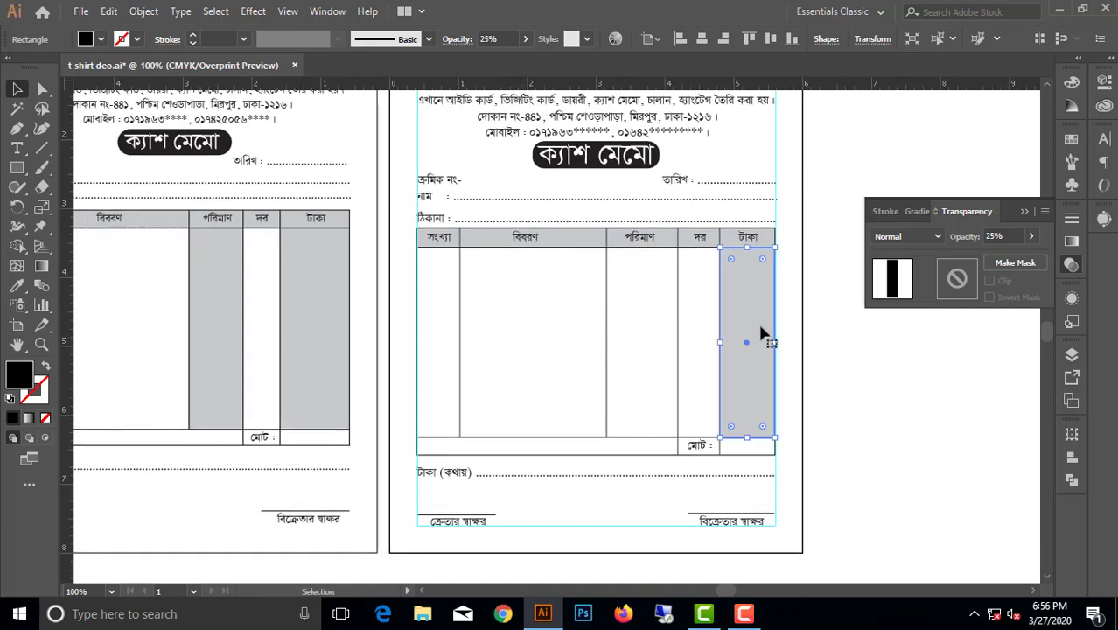
{"action": "left_click_drag", "start_coordinate": [758, 321], "coordinate": [624, 330]}
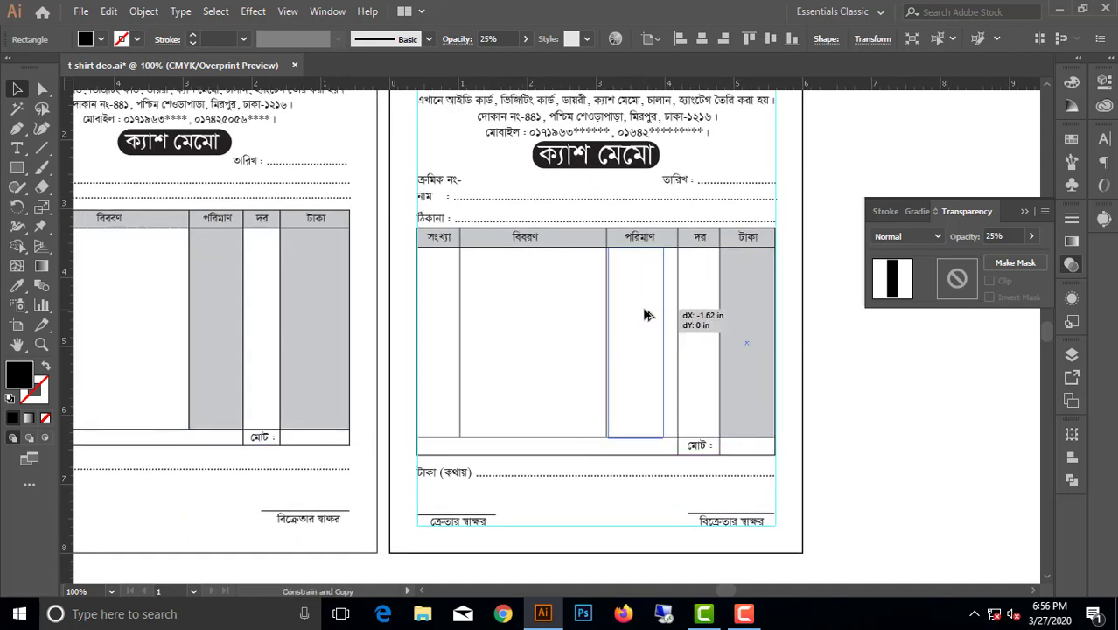
{"action": "left_click_drag", "start_coordinate": [650, 315], "coordinate": [646, 315]}
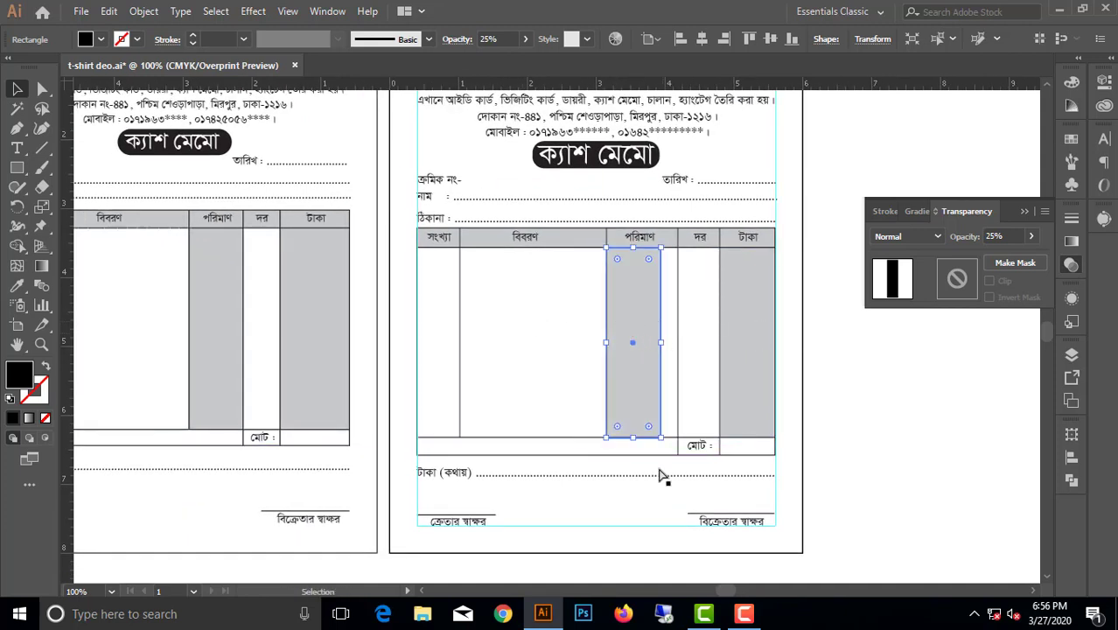
Stretch the পরিমাণ shading out to its column's edge
{"action": "scroll", "coordinate": [648, 455], "scroll_direction": "up", "scroll_amount": 1}
{"action": "scroll", "coordinate": [644, 450], "scroll_direction": "up", "scroll_amount": 3}
{"action": "scroll", "coordinate": [651, 423], "scroll_direction": "down", "scroll_amount": 3}
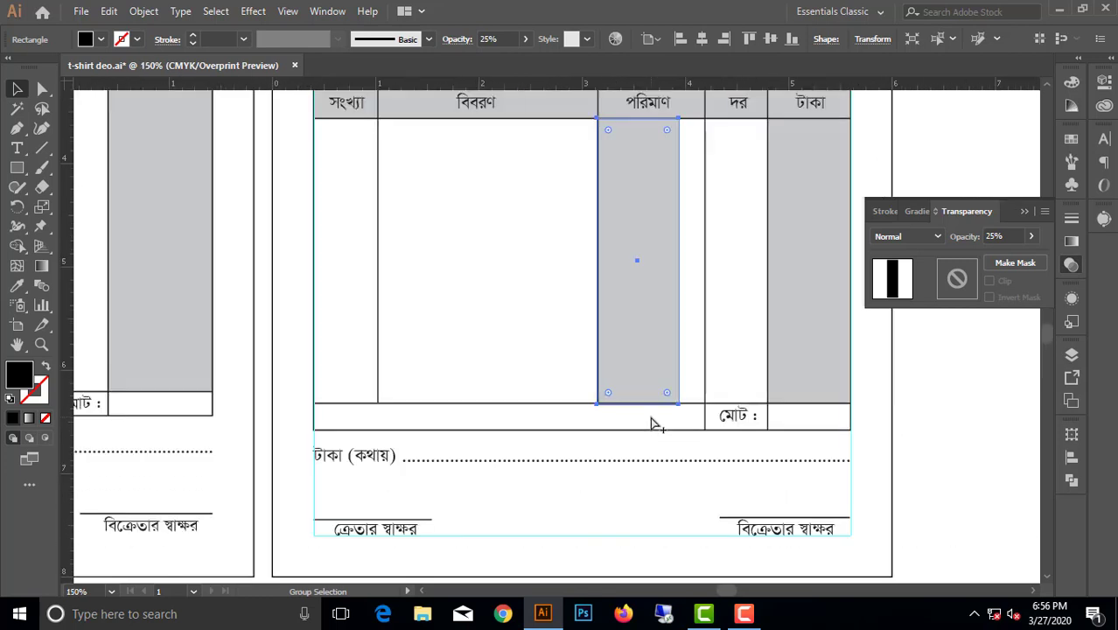
{"action": "left_click_drag", "start_coordinate": [681, 264], "coordinate": [705, 262]}
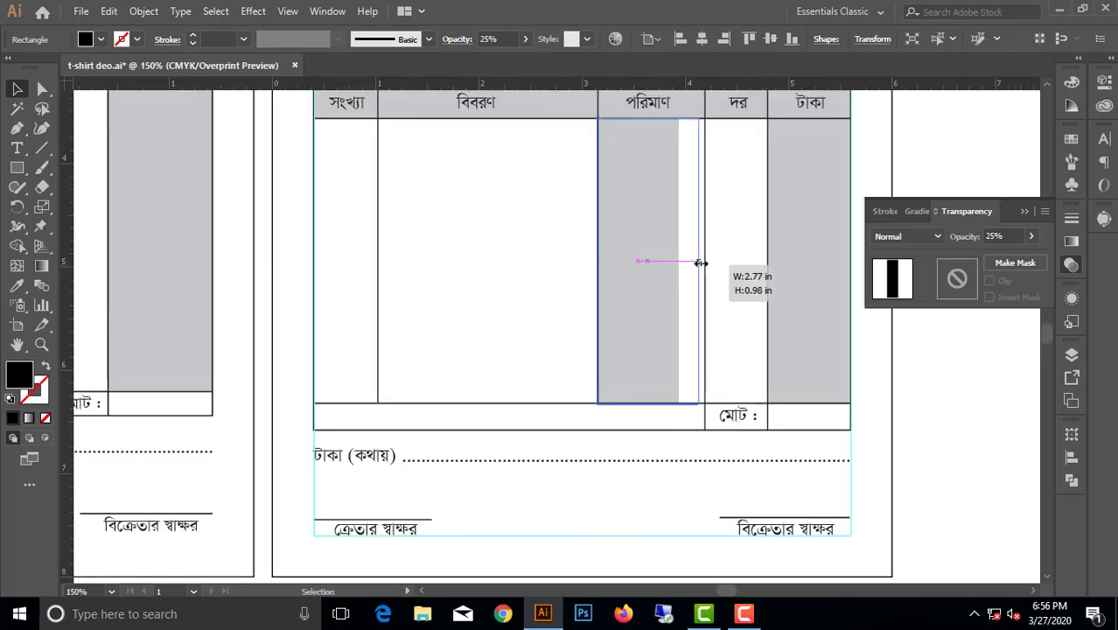
{"action": "left_click", "coordinate": [536, 271]}
Copy the grey shading into the সংখ্যা column and narrow it to fit
{"action": "scroll", "coordinate": [536, 272], "scroll_direction": "down", "scroll_amount": 4}
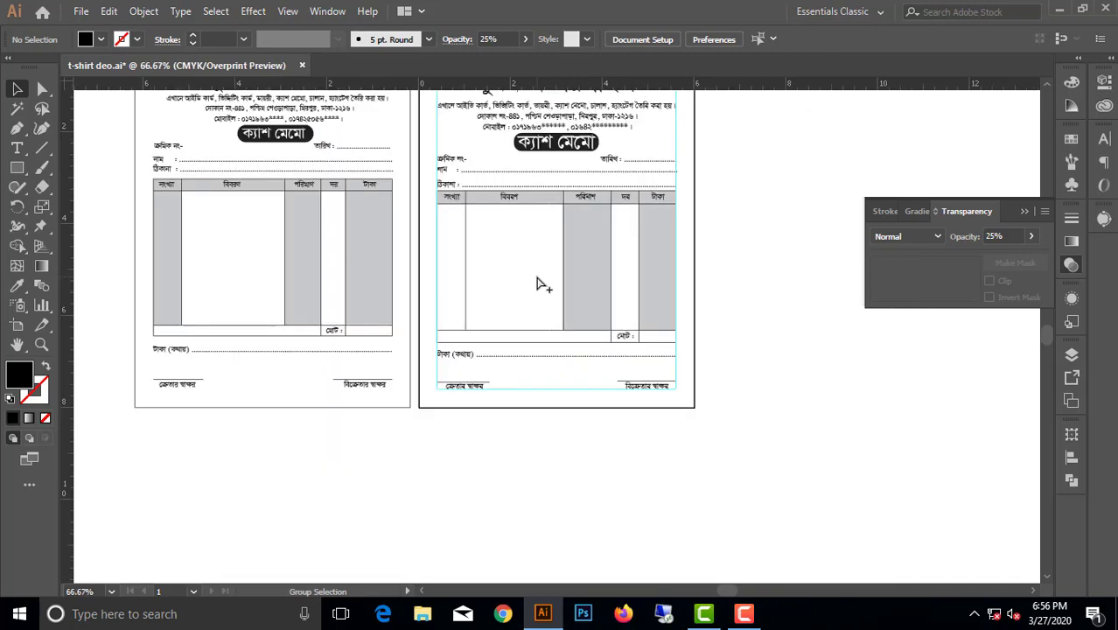
{"action": "scroll", "coordinate": [438, 289], "scroll_direction": "up", "scroll_amount": 2}
{"action": "scroll", "coordinate": [568, 276], "scroll_direction": "left", "scroll_amount": 1}
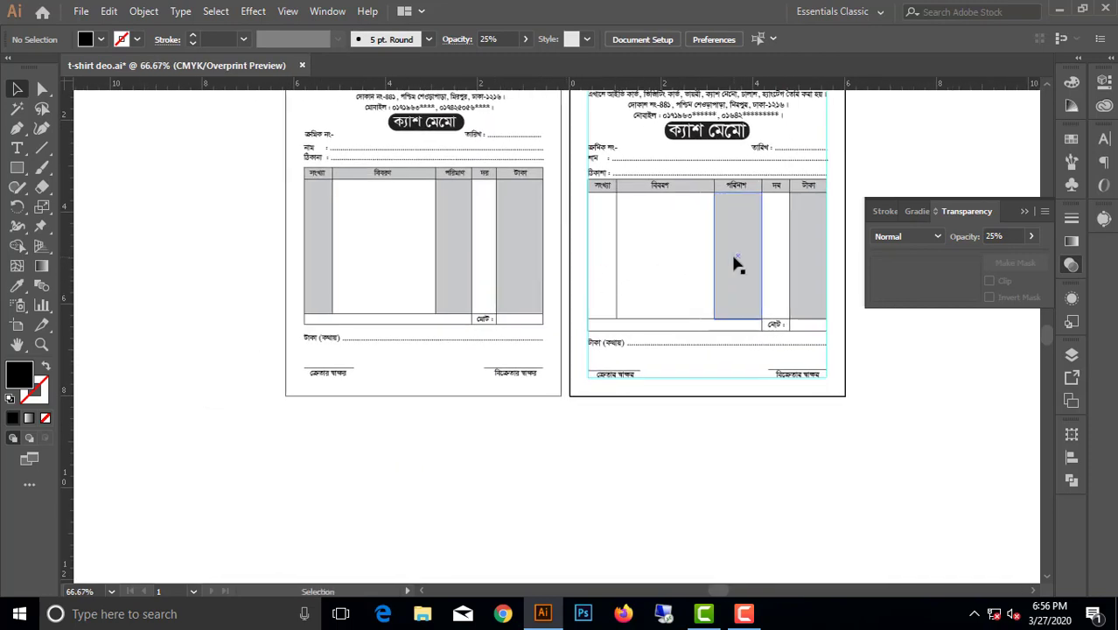
{"action": "left_click_drag", "start_coordinate": [731, 270], "coordinate": [554, 275]}
{"action": "scroll", "coordinate": [608, 276], "scroll_direction": "up", "scroll_amount": 4}
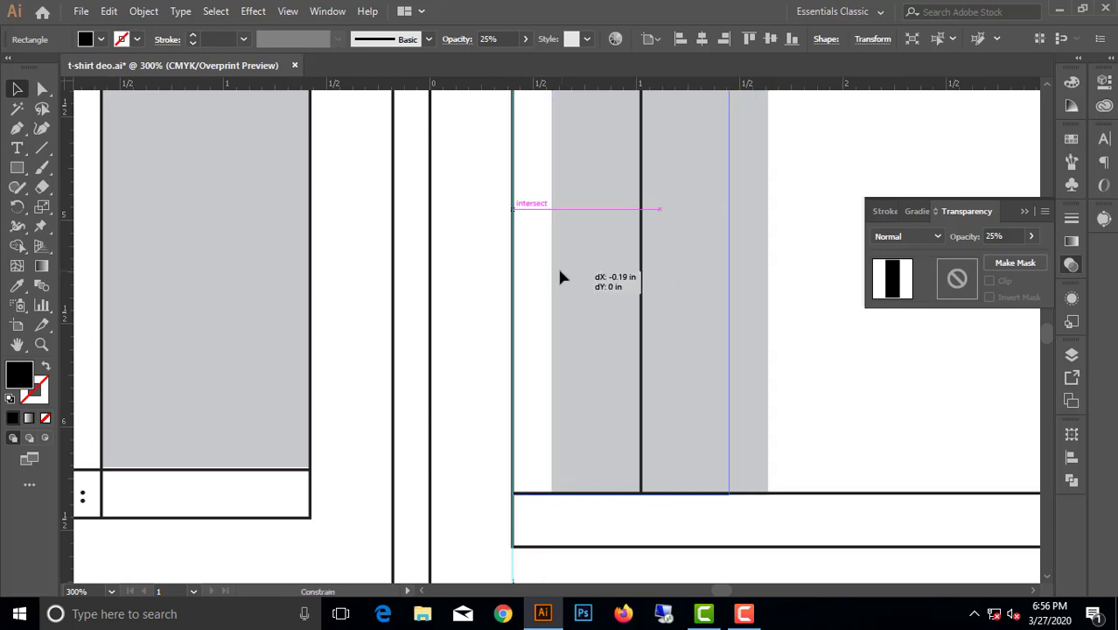
{"action": "left_click_drag", "start_coordinate": [733, 208], "coordinate": [644, 210]}
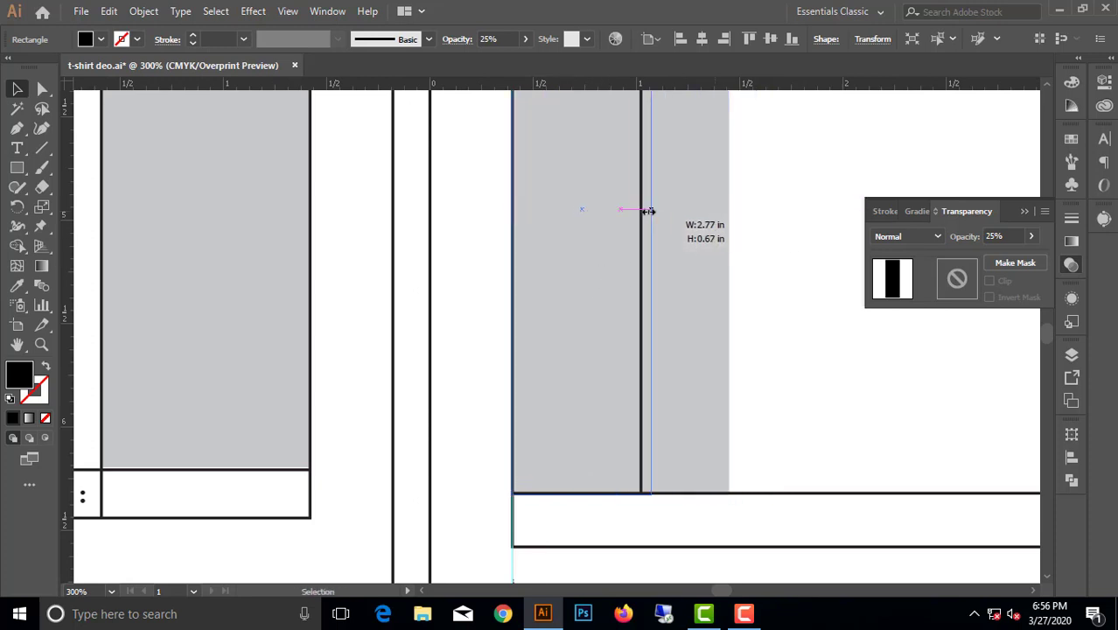
{"action": "left_click", "coordinate": [714, 247]}
{"action": "scroll", "coordinate": [709, 263], "scroll_direction": "down", "scroll_amount": 3}
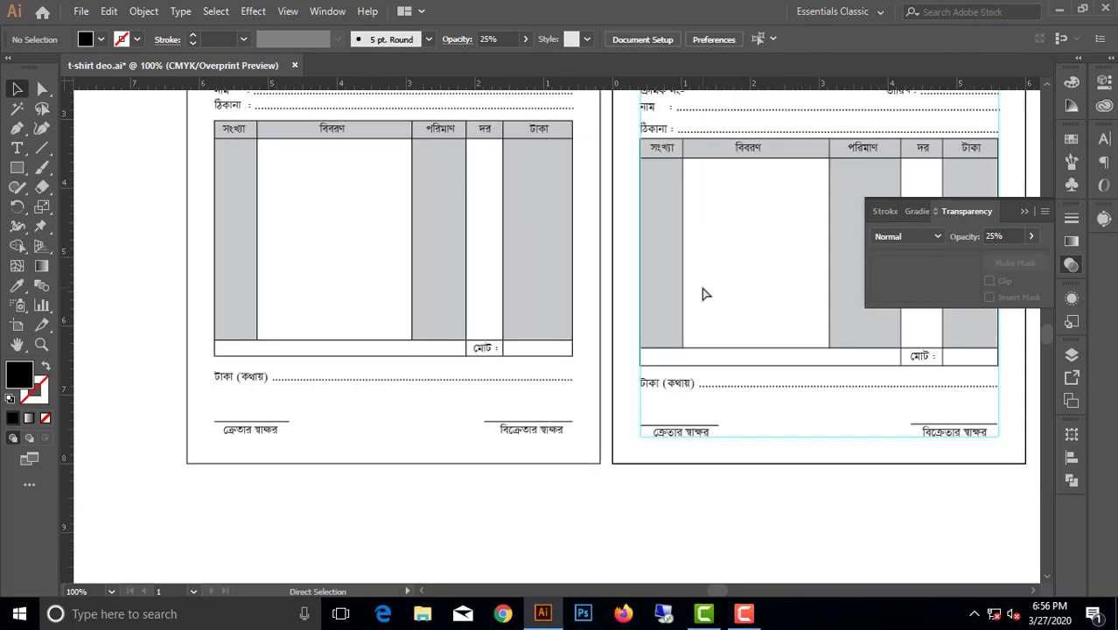
{"action": "scroll", "coordinate": [687, 276], "scroll_direction": "down", "scroll_amount": 1}
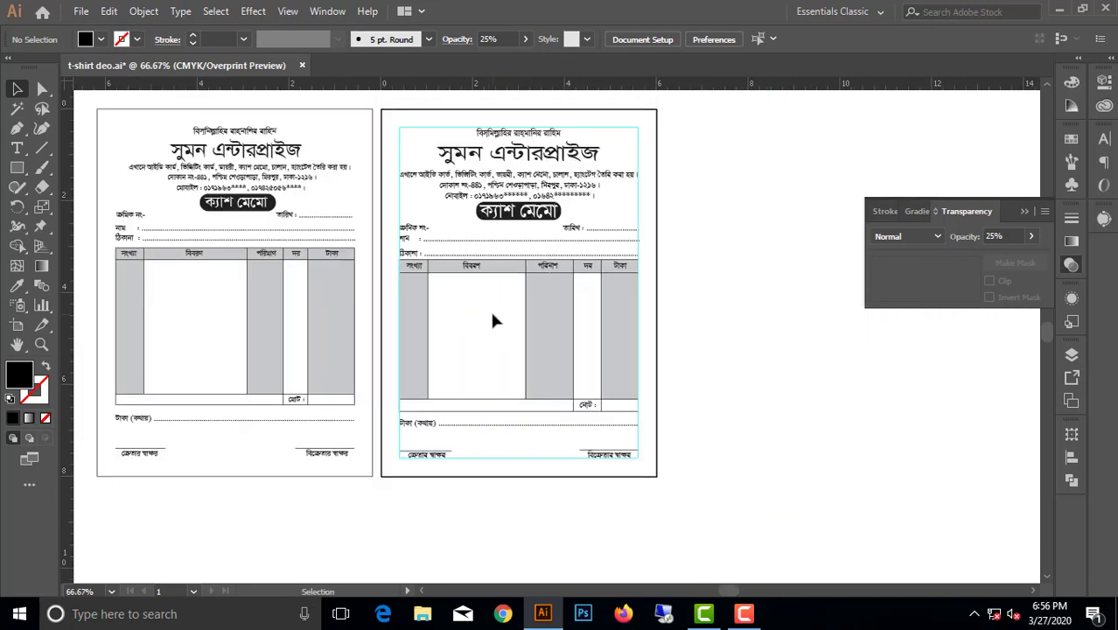
{"action": "left_click", "coordinate": [553, 392]}
{"action": "scroll", "coordinate": [551, 390], "scroll_direction": "up", "scroll_amount": 2}
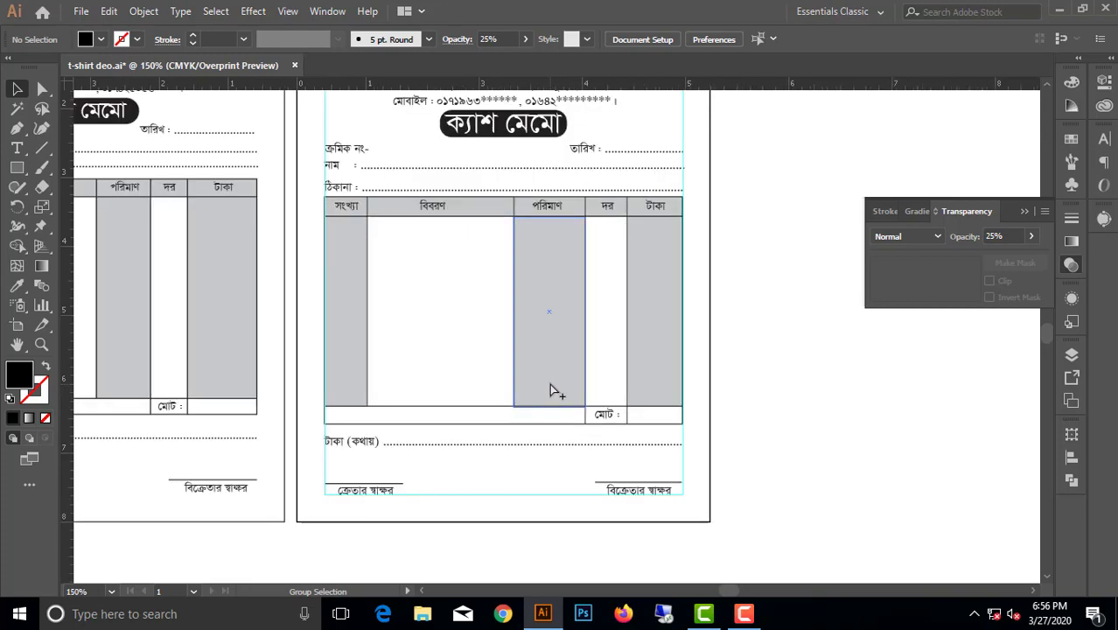
{"action": "scroll", "coordinate": [554, 392], "scroll_direction": "down", "scroll_amount": 2}
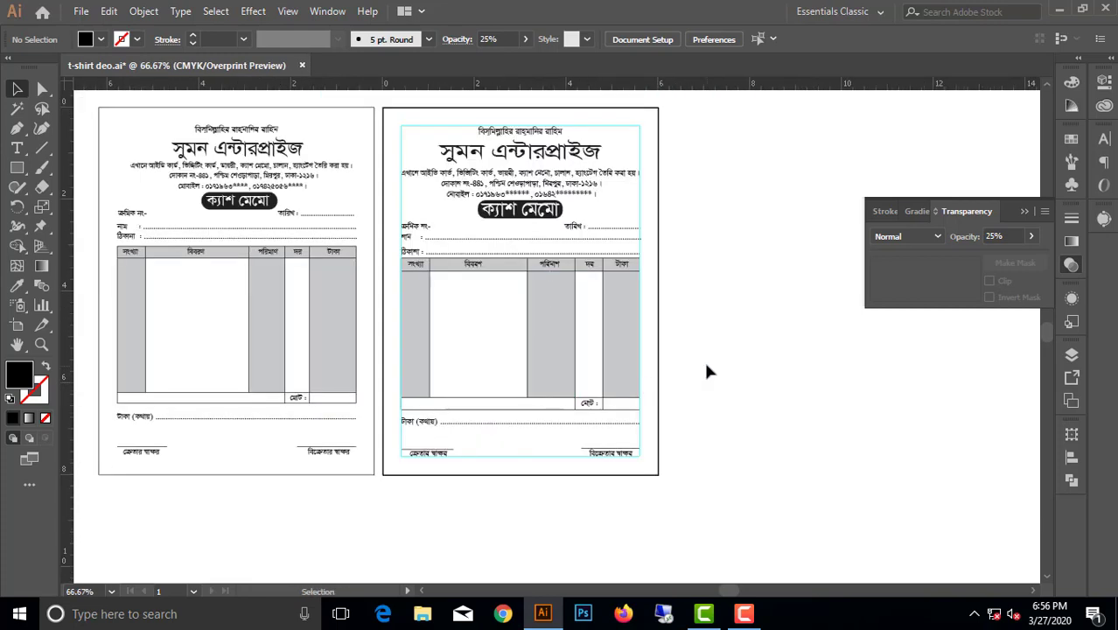
{"action": "scroll", "coordinate": [551, 326], "scroll_direction": "up", "scroll_amount": 2}
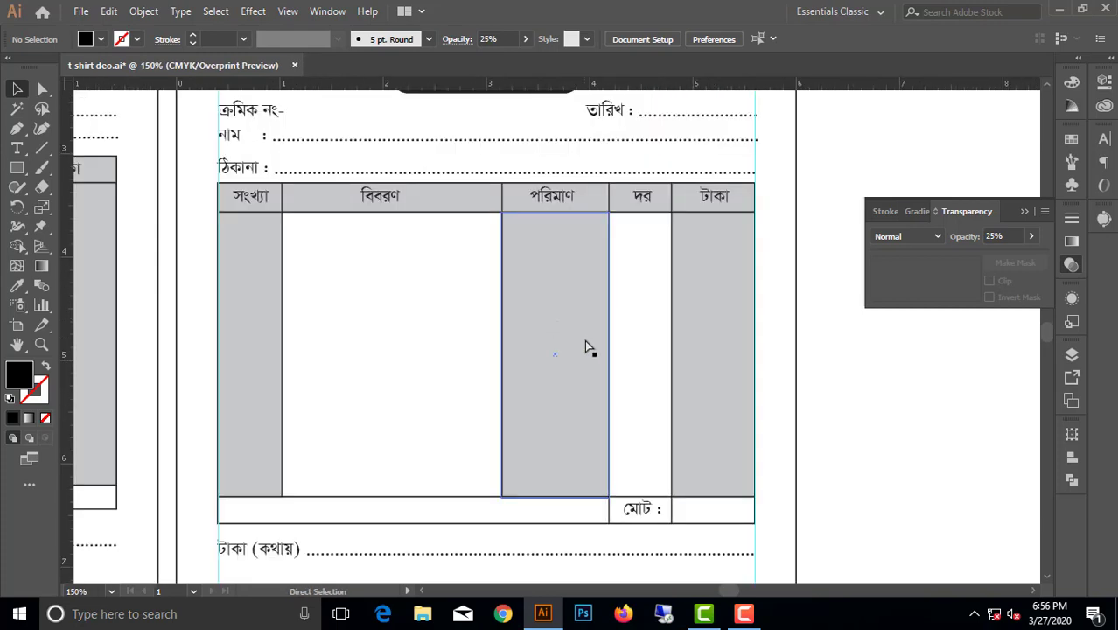
{"action": "scroll", "coordinate": [634, 308], "scroll_direction": "down", "scroll_amount": 1}
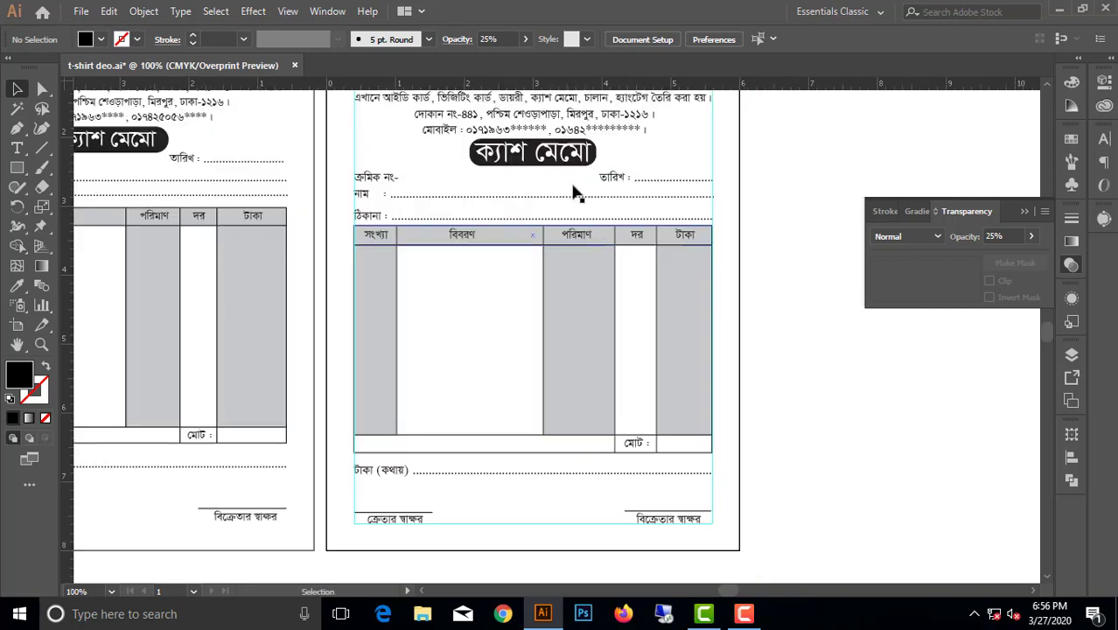
{"action": "left_click_drag", "start_coordinate": [570, 180], "coordinate": [560, 330]}
{"action": "key", "text": "ctrl+z"}
{"action": "left_click", "coordinate": [777, 237]}
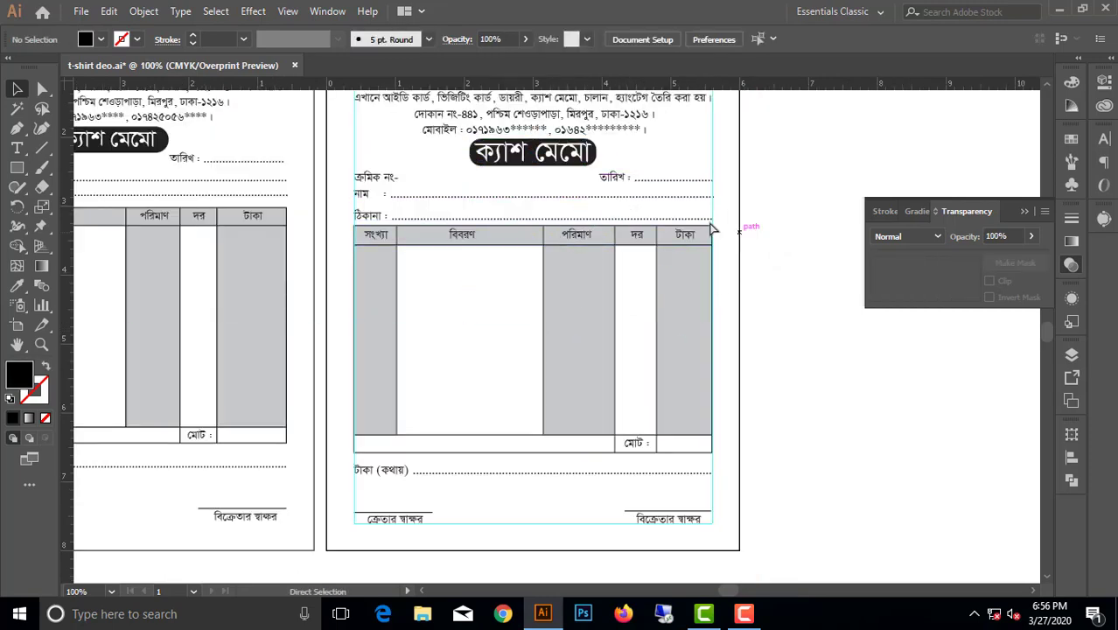
{"action": "mouse_move", "coordinate": [680, 198]}
{"action": "left_mouse_down"}
{"action": "mouse_move", "coordinate": [688, 269]}
{"action": "mouse_move", "coordinate": [702, 210]}
{"action": "left_mouse_up"}
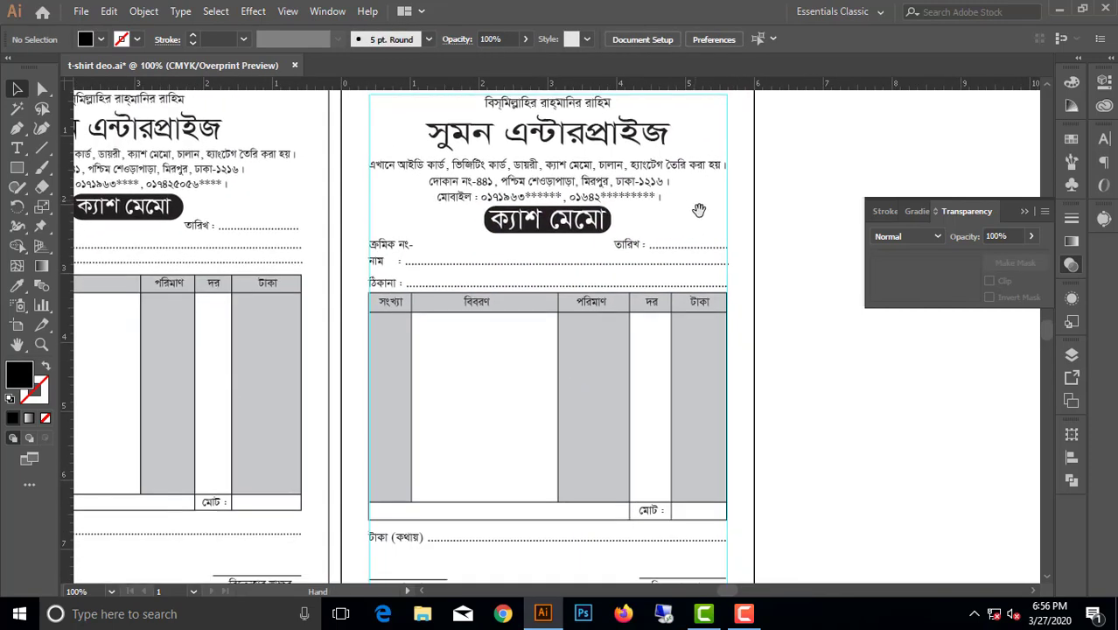
{"action": "scroll", "coordinate": [777, 404], "scroll_direction": "down", "scroll_amount": 3}
{"action": "scroll", "coordinate": [712, 399], "scroll_direction": "up", "scroll_amount": 3}
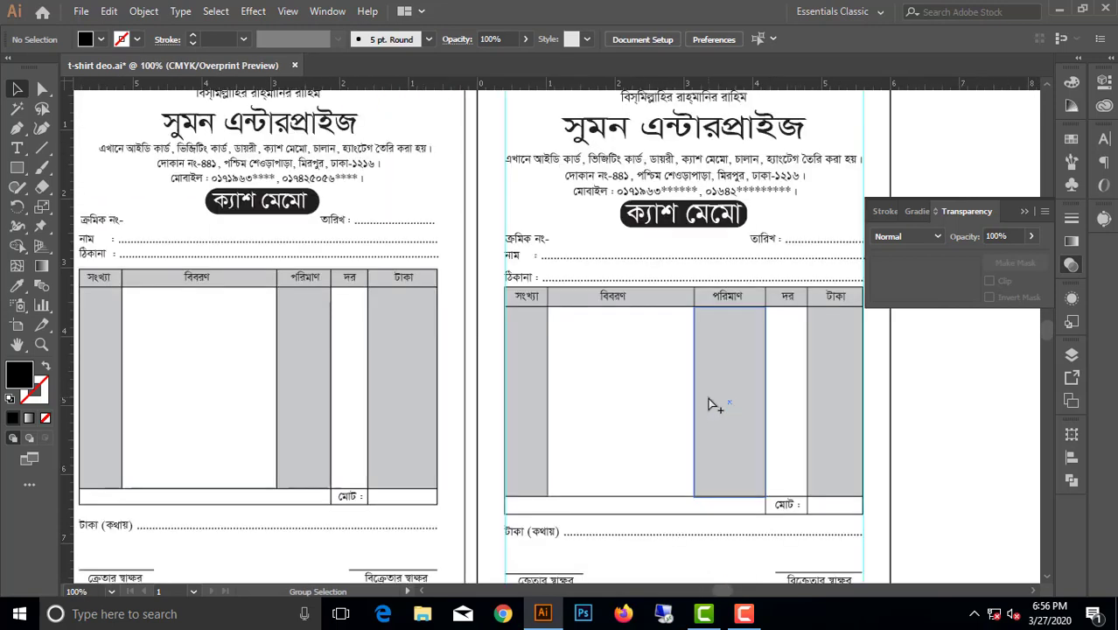
{"action": "mouse_move", "coordinate": [652, 430]}
{"action": "left_mouse_down"}
{"action": "mouse_move", "coordinate": [532, 309]}
{"action": "mouse_move", "coordinate": [550, 352]}
{"action": "left_mouse_up"}
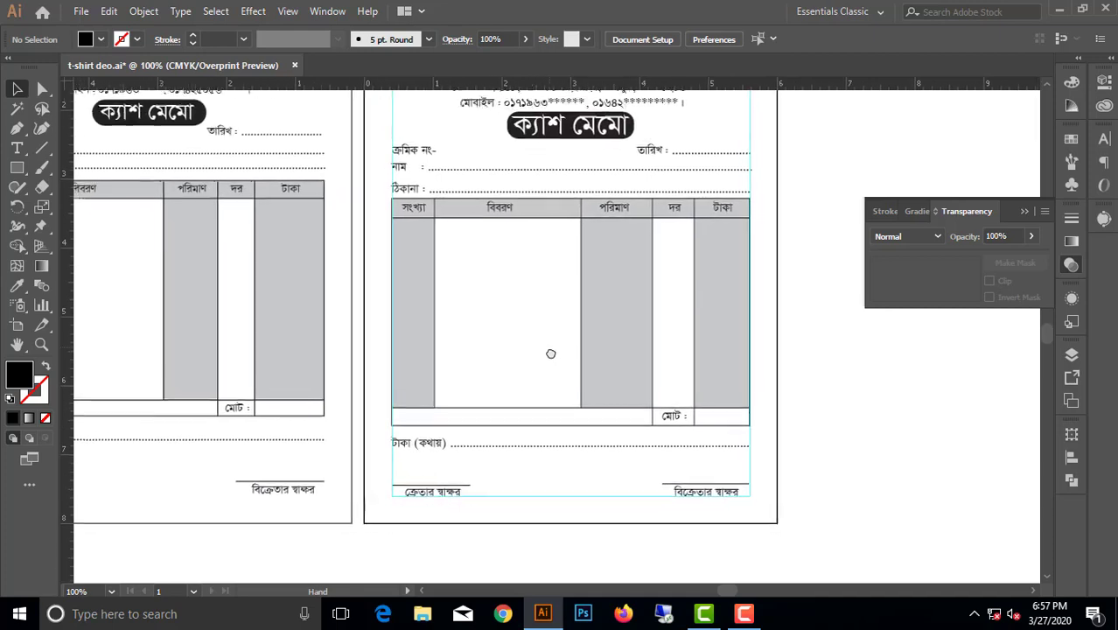
{"action": "mouse_move", "coordinate": [552, 242]}
{"action": "left_mouse_down"}
{"action": "mouse_move", "coordinate": [565, 325]}
{"action": "mouse_move", "coordinate": [549, 382]}
{"action": "left_mouse_up"}
{"action": "left_click_drag", "start_coordinate": [500, 252], "coordinate": [503, 295]}
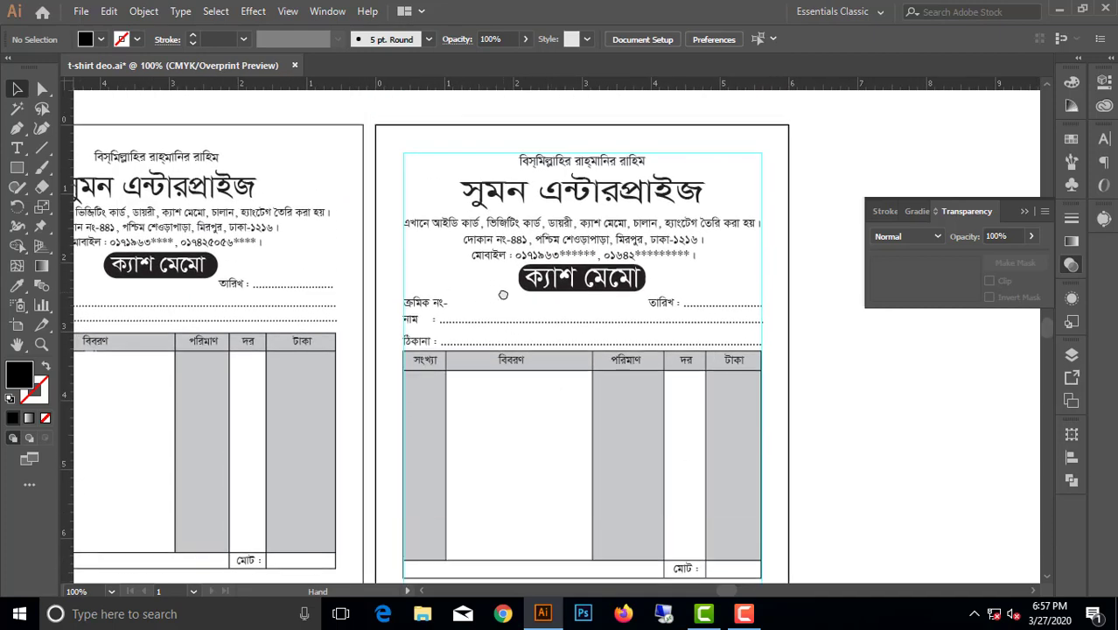